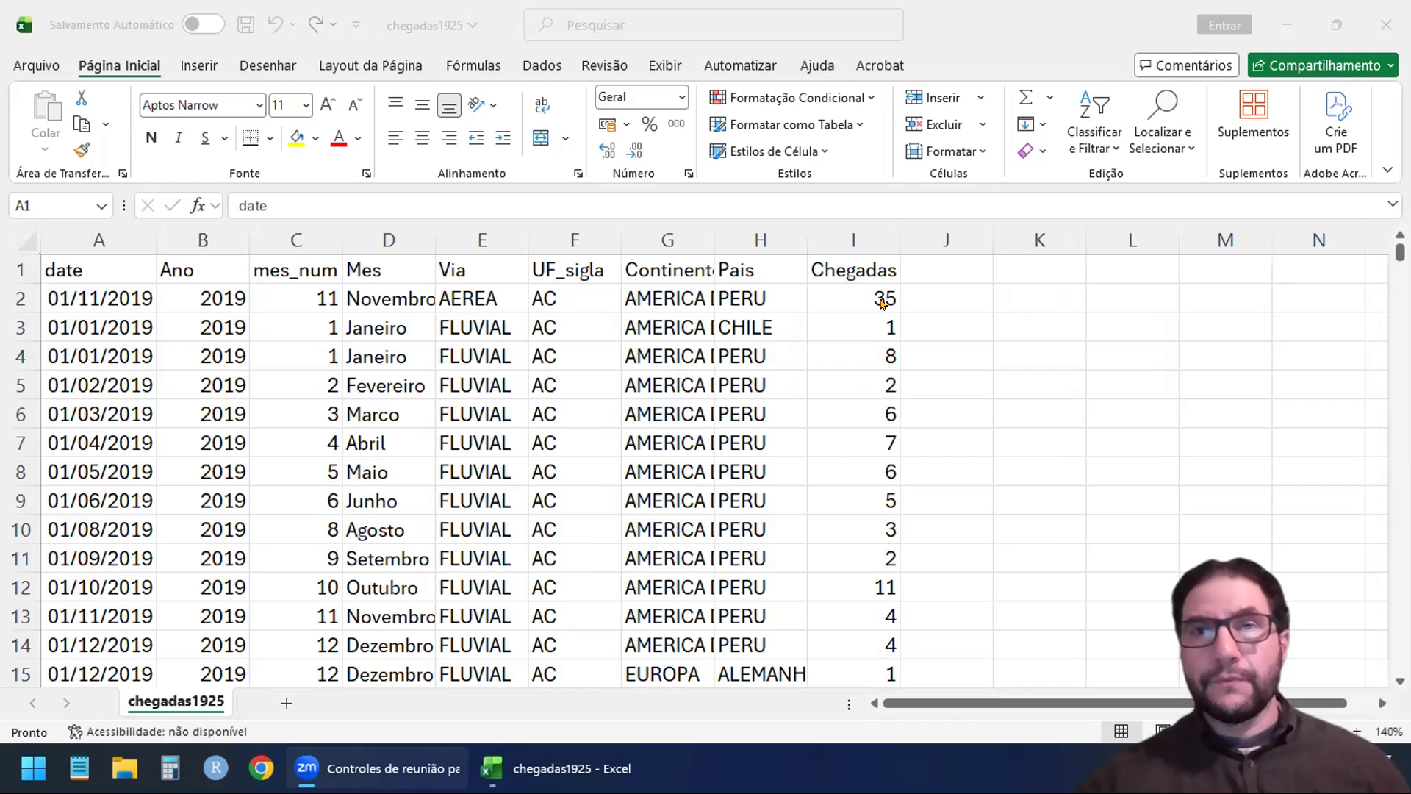
click(880, 303)
click(871, 294)
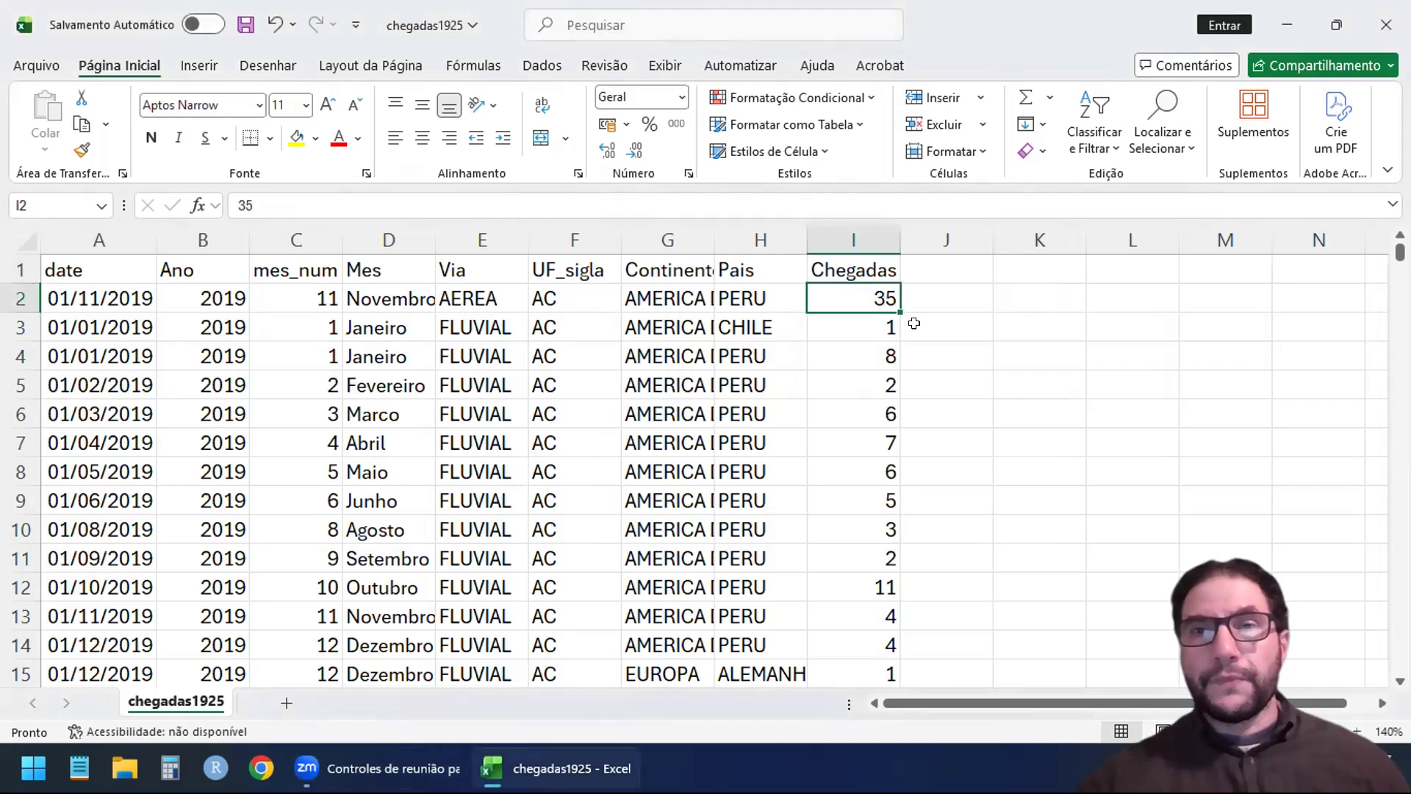
click(1003, 350)
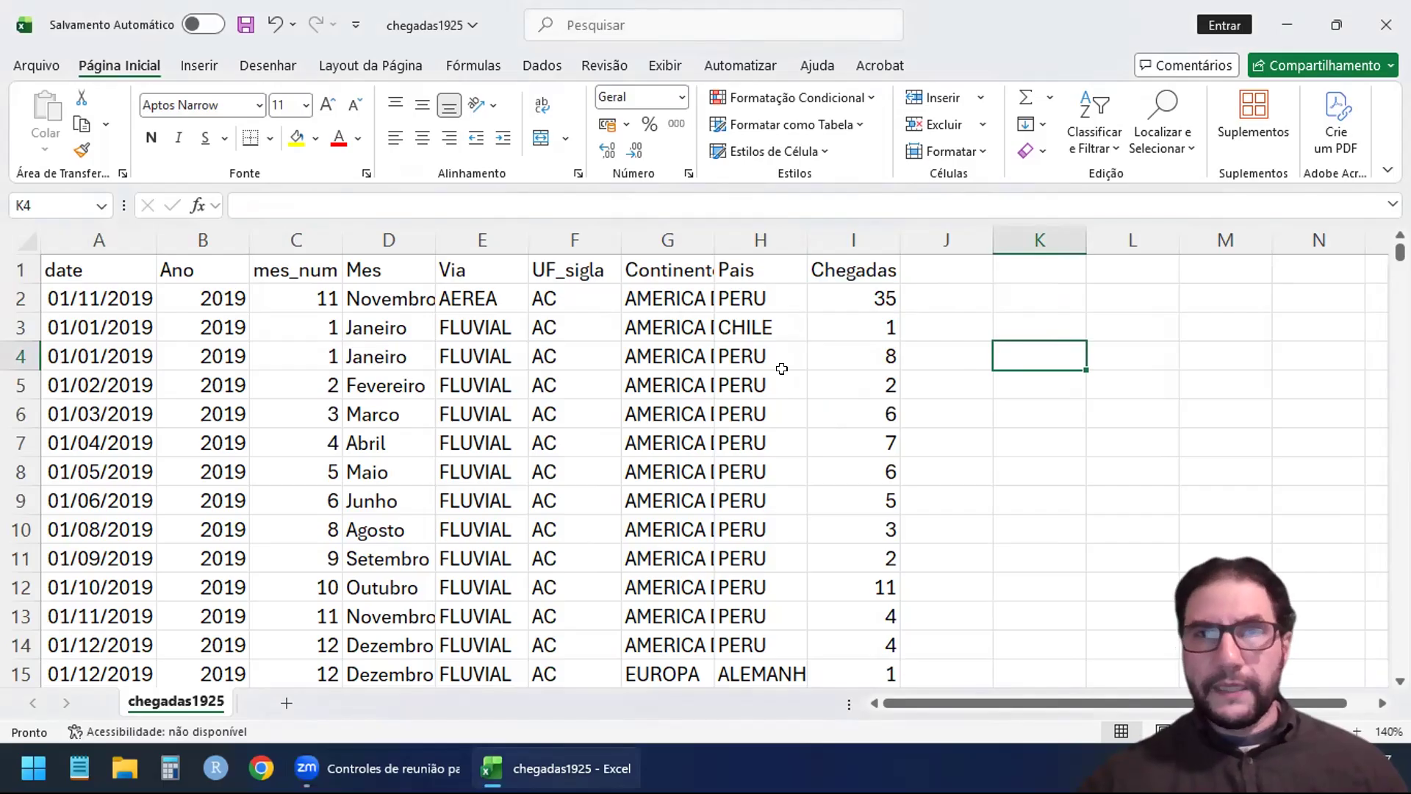
Create a pivot table on a new worksheet from the entire chegadas1925 data range, including the header row.
click(106, 260)
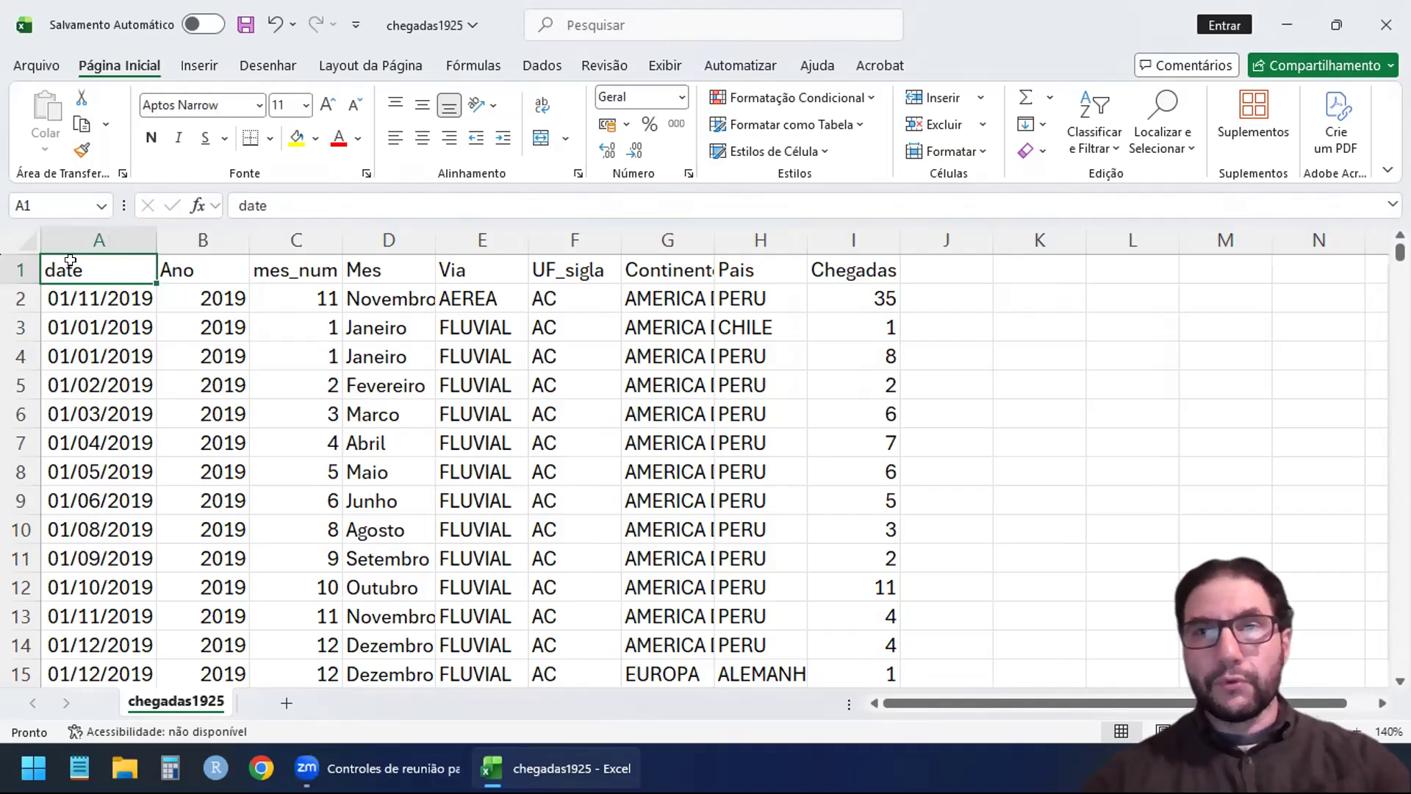
key(ctrl+shift+Right)
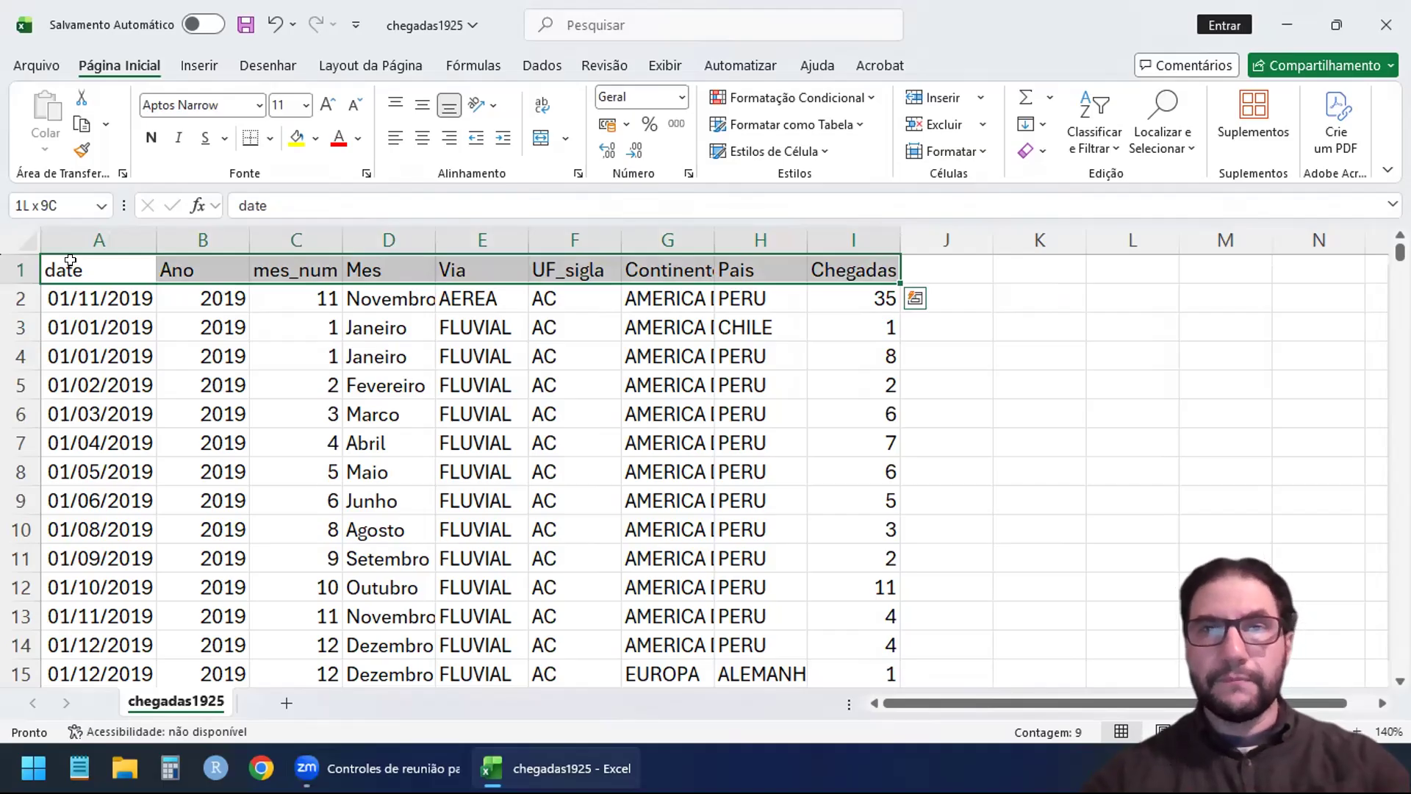
key(ctrl+shift+Down)
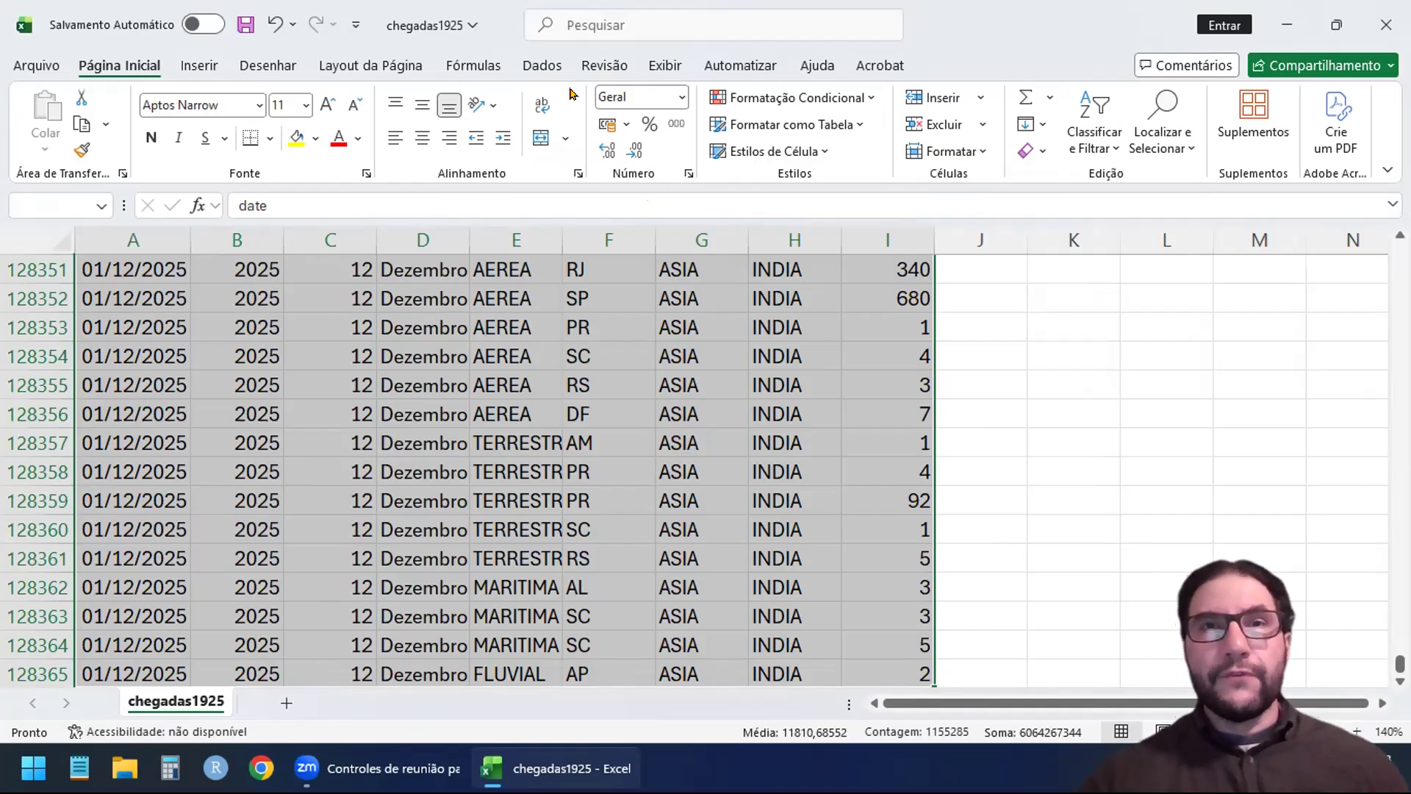
click(208, 58)
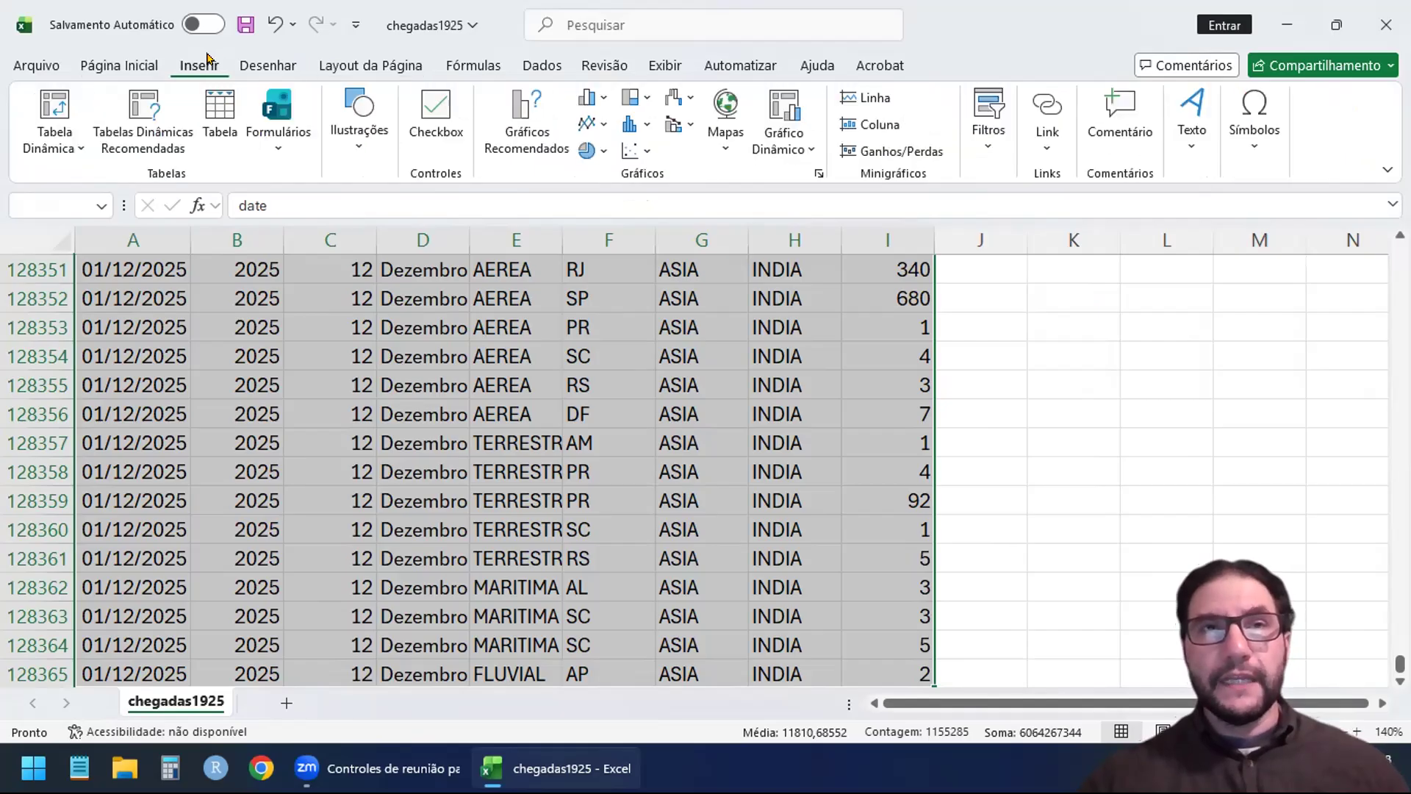
click(41, 110)
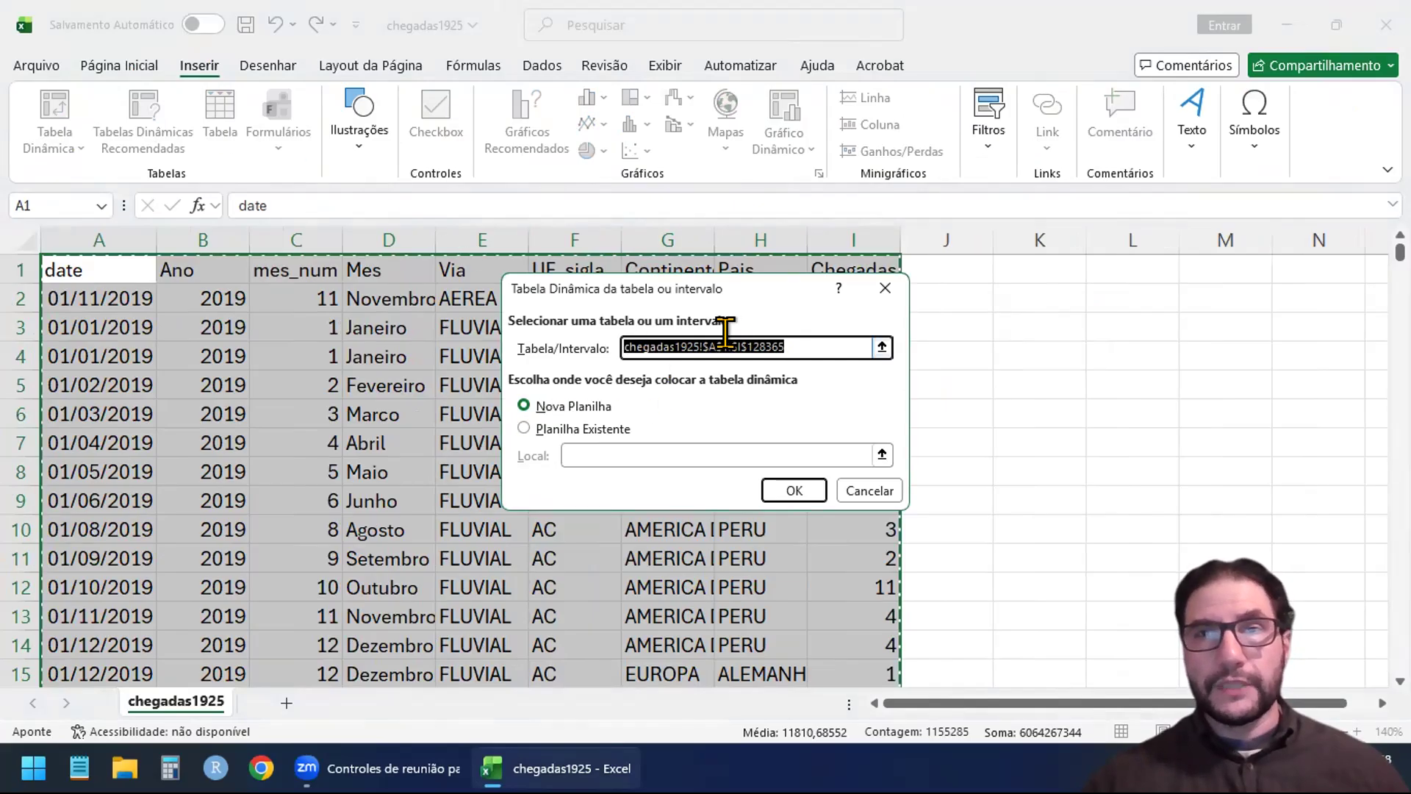
click(795, 488)
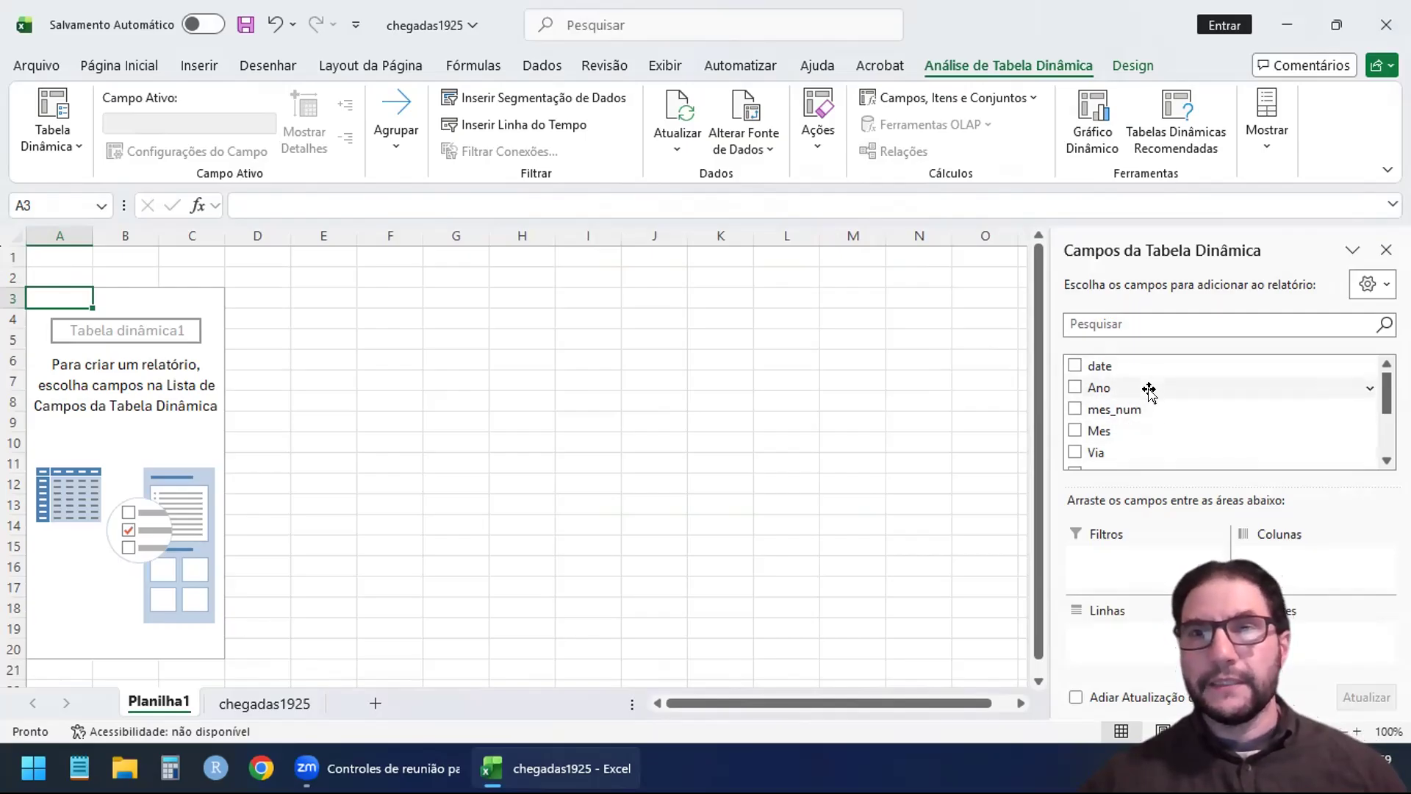
Add Continente to the pivot table's rows and Chegadas to its values.
scroll(1224, 412, down, 3)
scroll(1224, 412, down, 1)
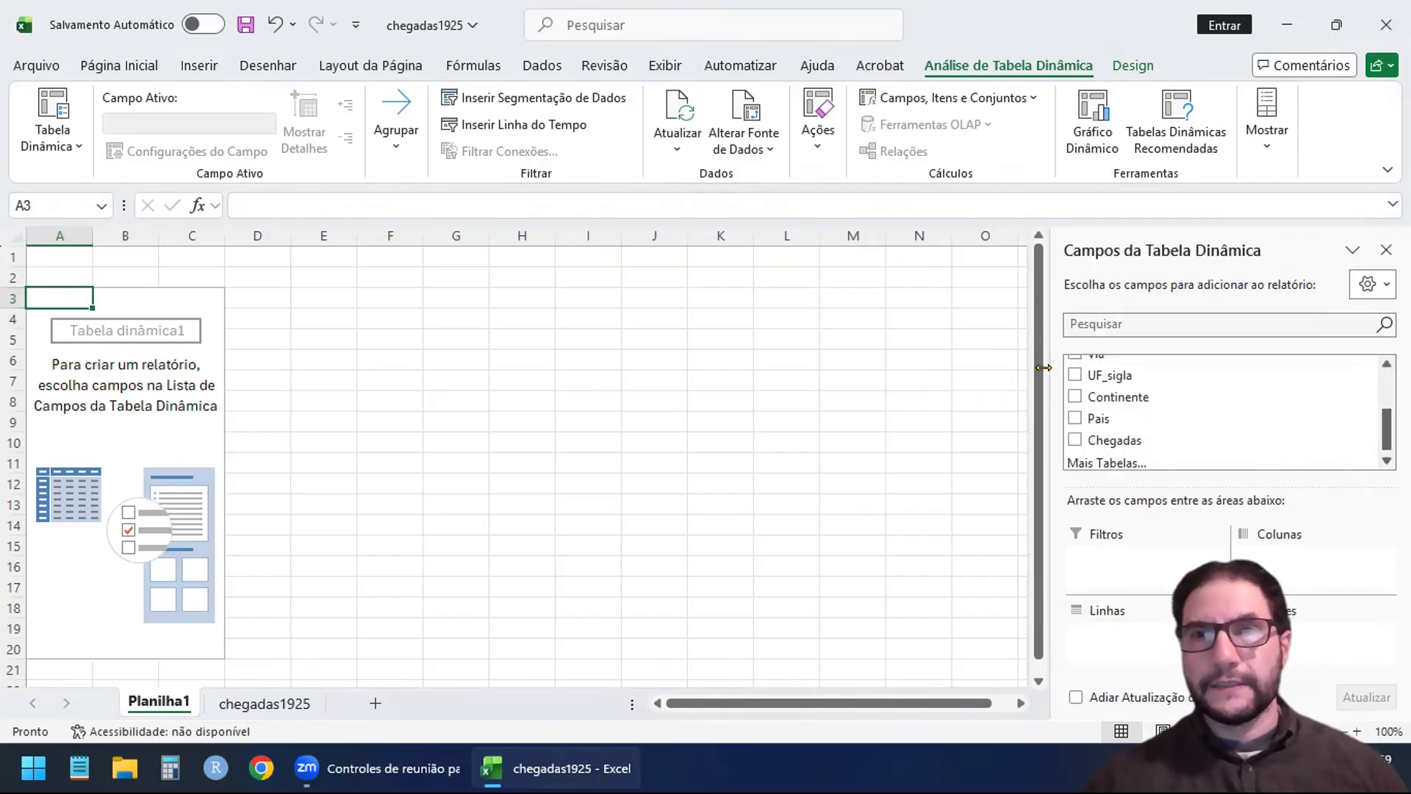
click(1075, 396)
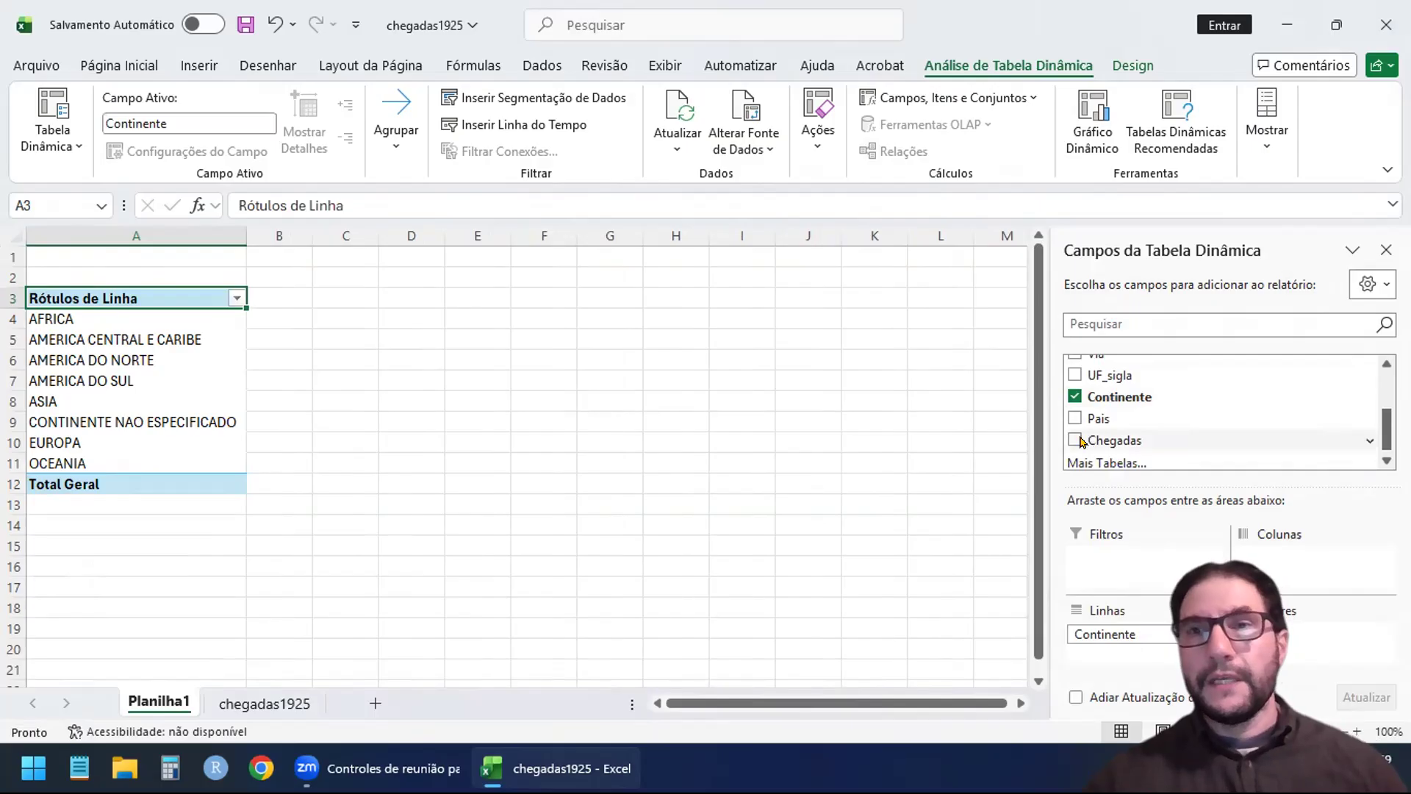
drag(1090, 441, 1298, 638)
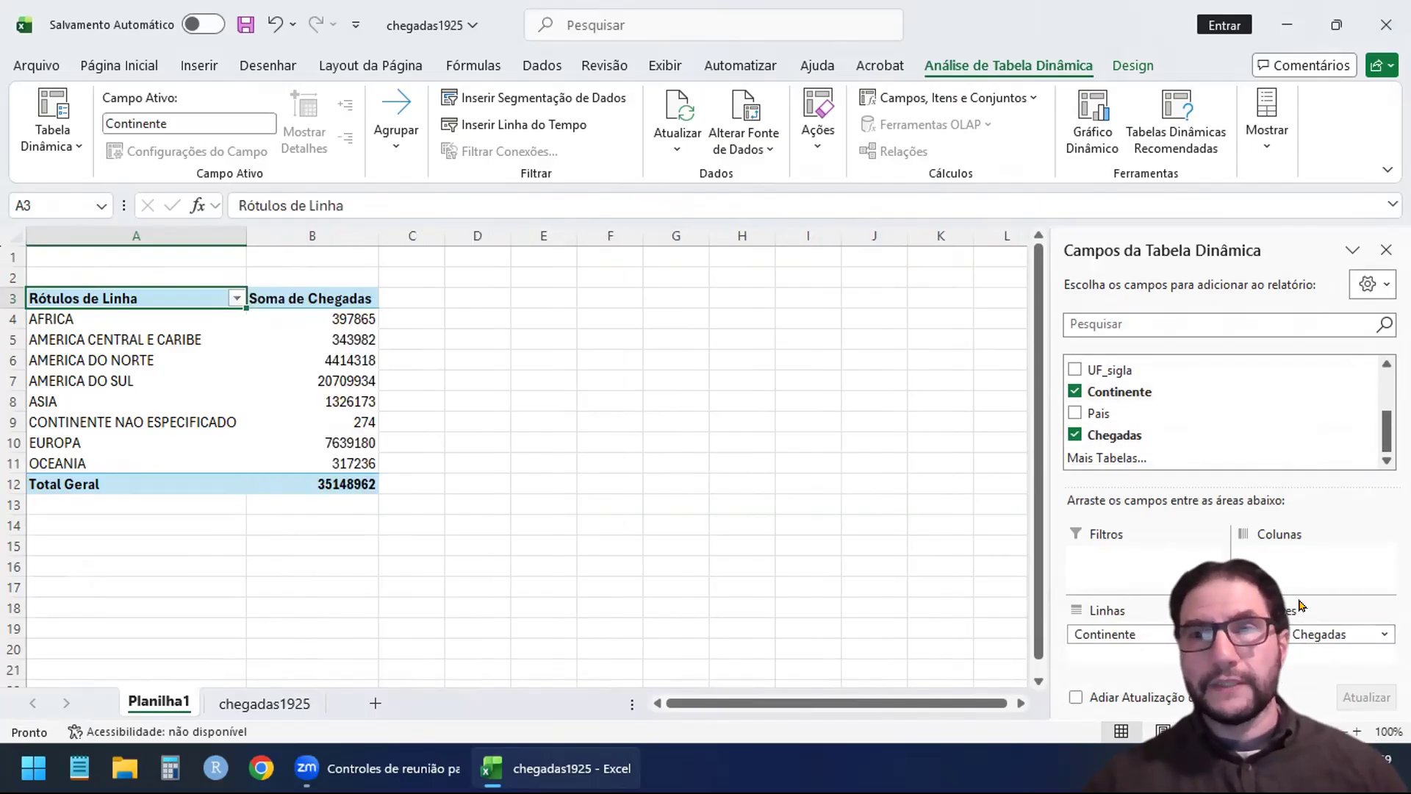
Examine the calculation types available for summarizing the Chegadas value field, keeping Soma.
click(1334, 632)
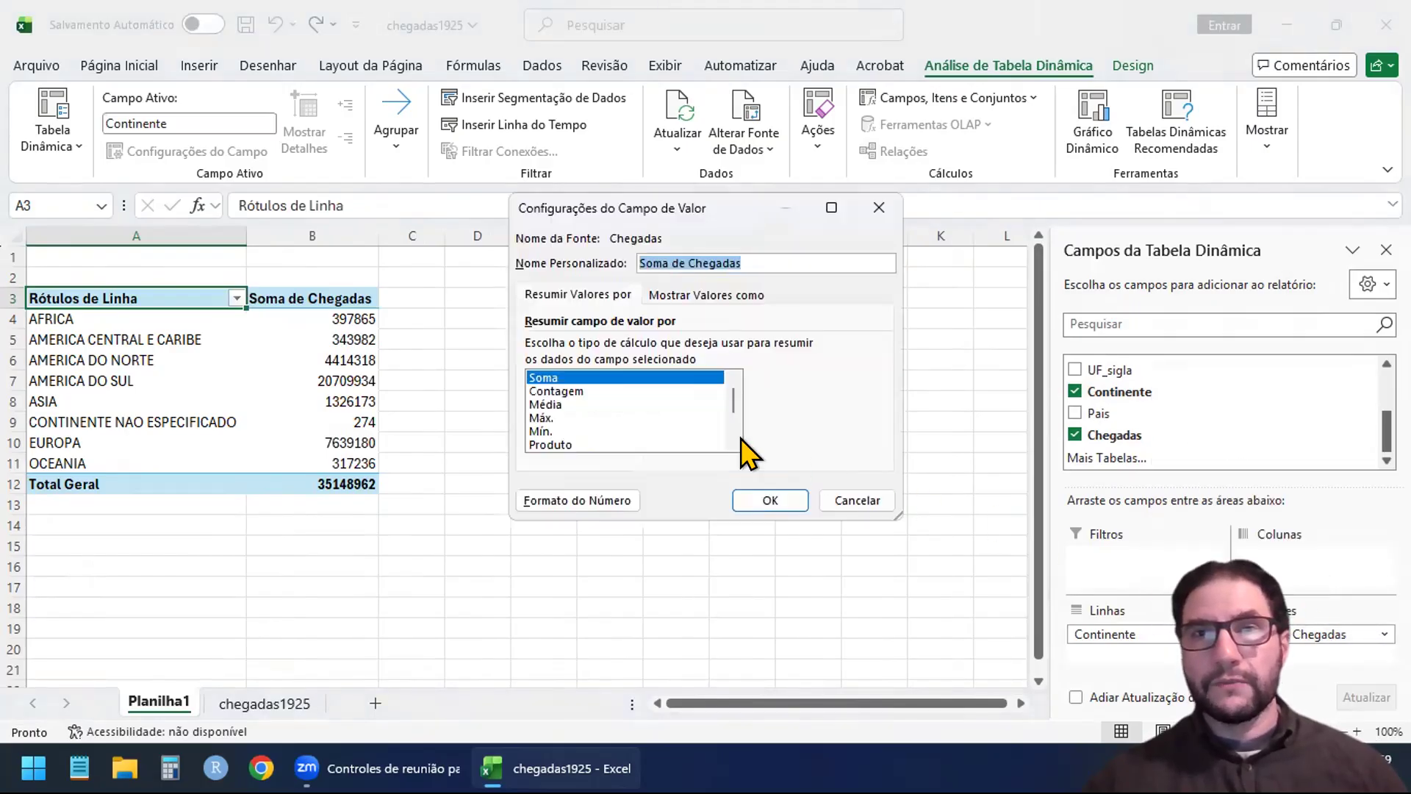
click(572, 391)
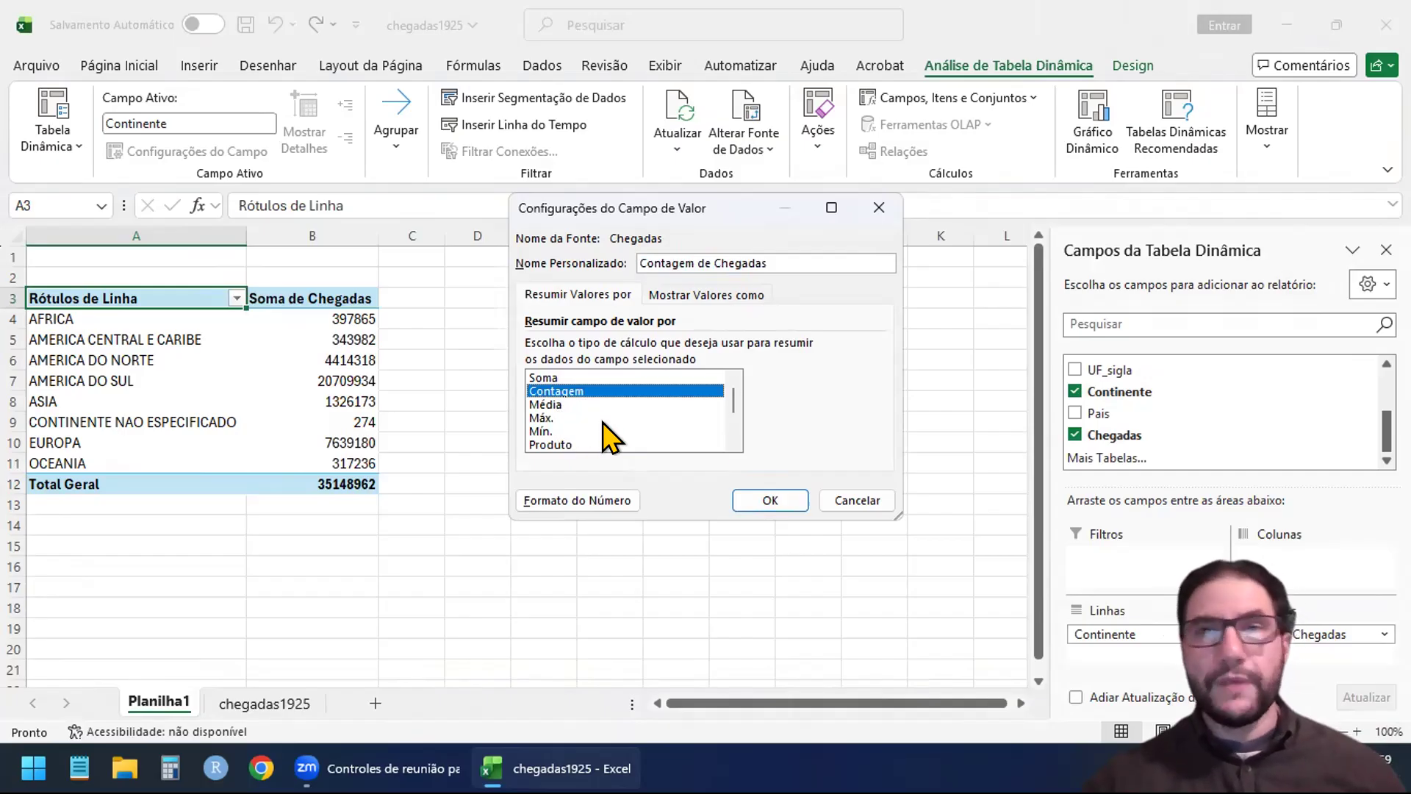
mouse_move(732, 406)
mouse_down()
mouse_move(732, 421)
mouse_move(735, 393)
mouse_up()
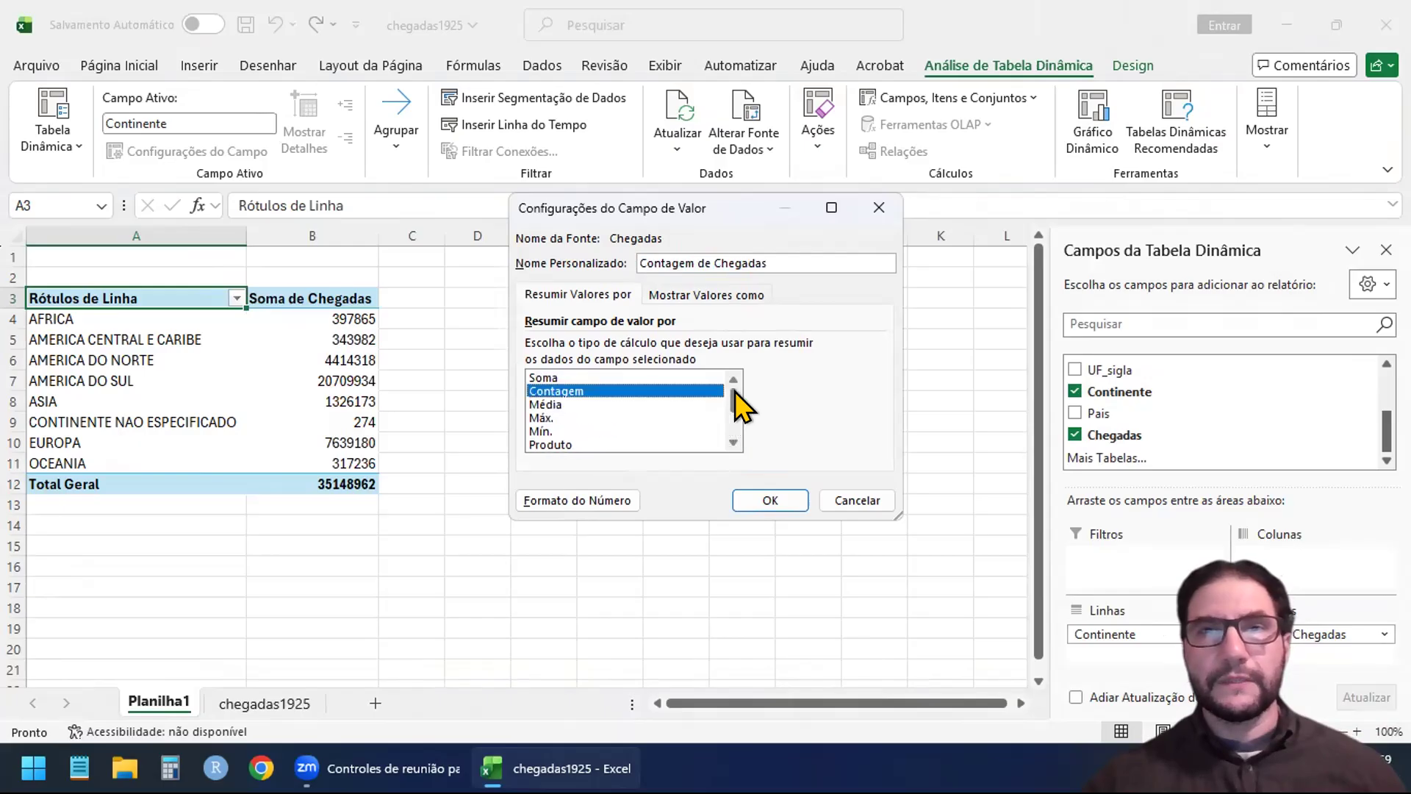
click(549, 377)
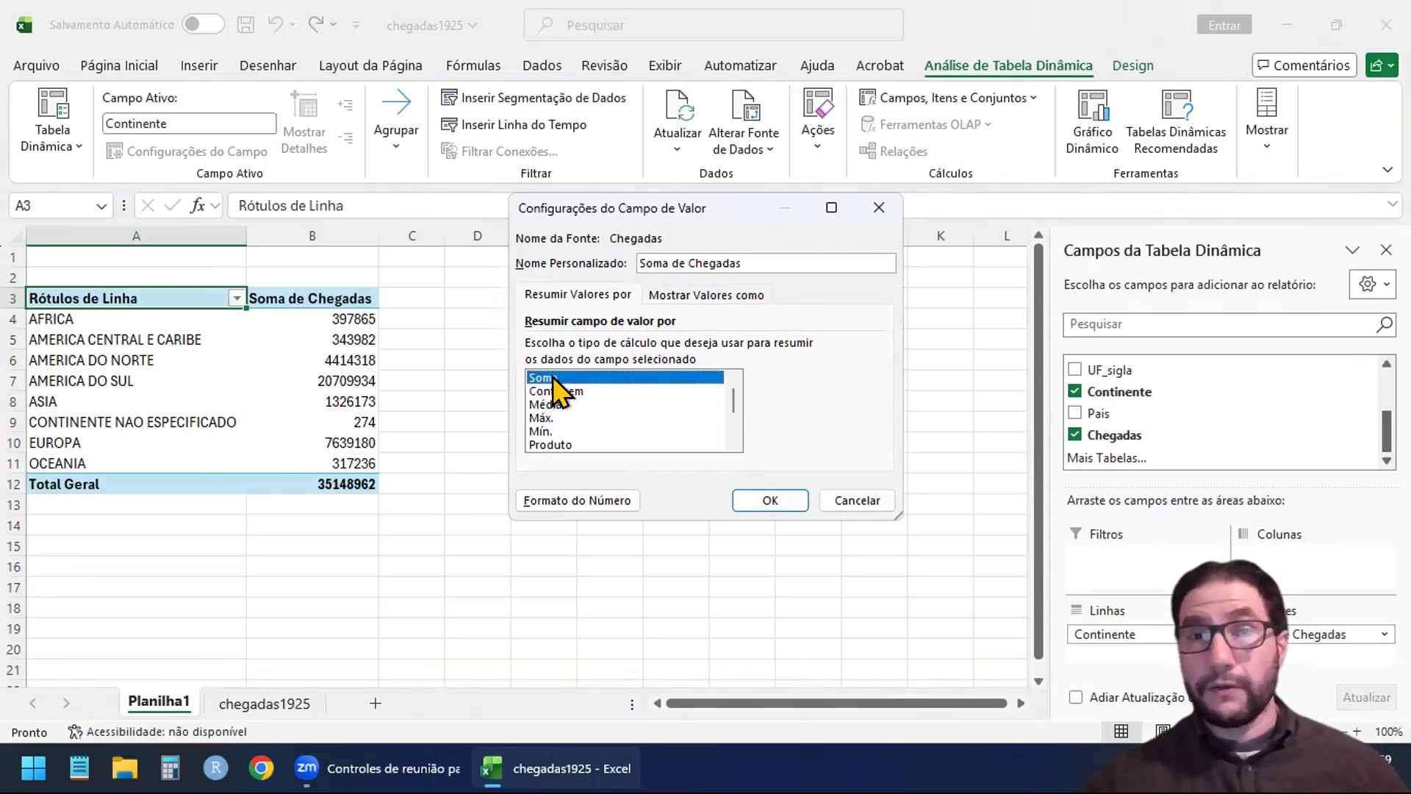
click(788, 500)
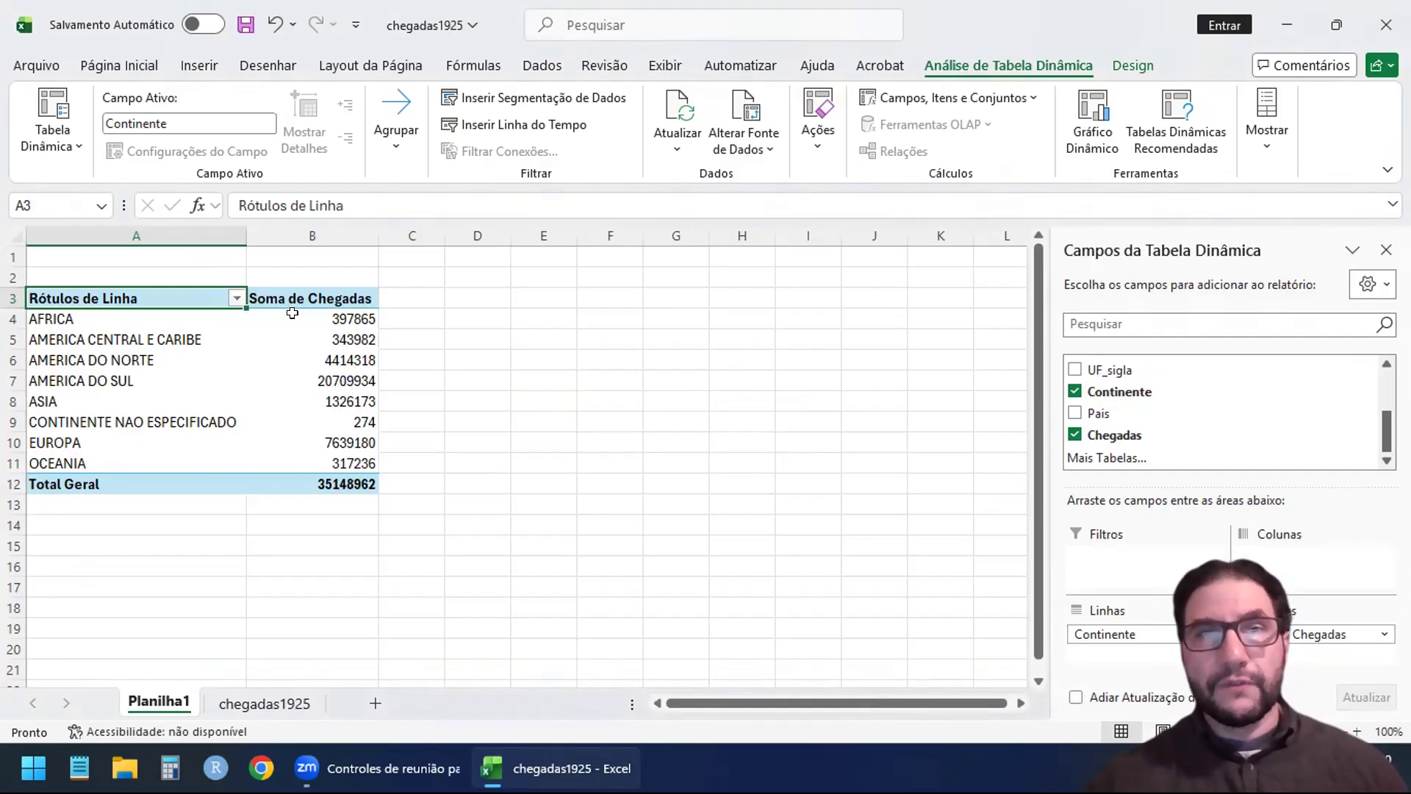
Format the Soma de Chegadas values, including the grand total, as Número with 0 decimal places and a thousands separator.
mouse_move(306, 312)
drag(348, 318, 355, 478)
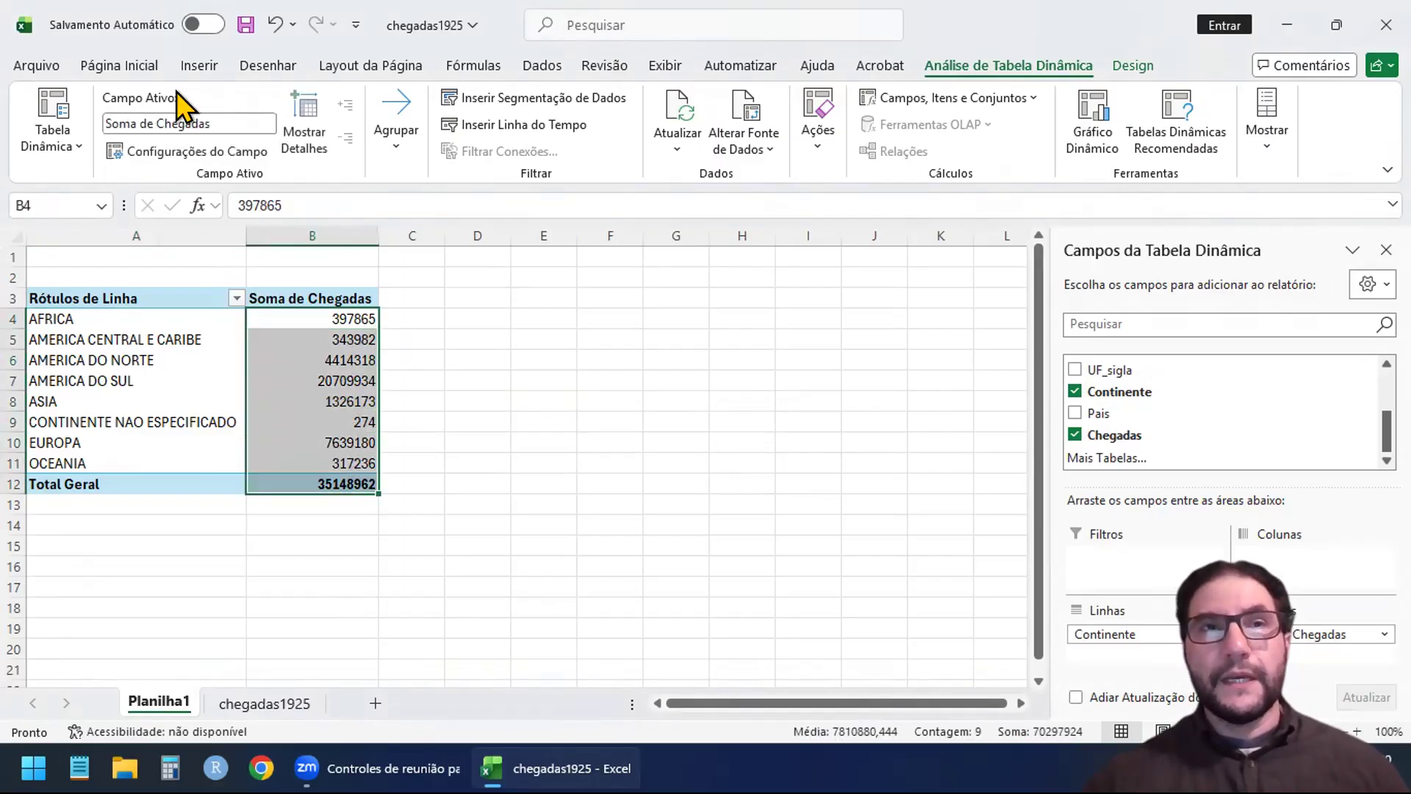
click(129, 60)
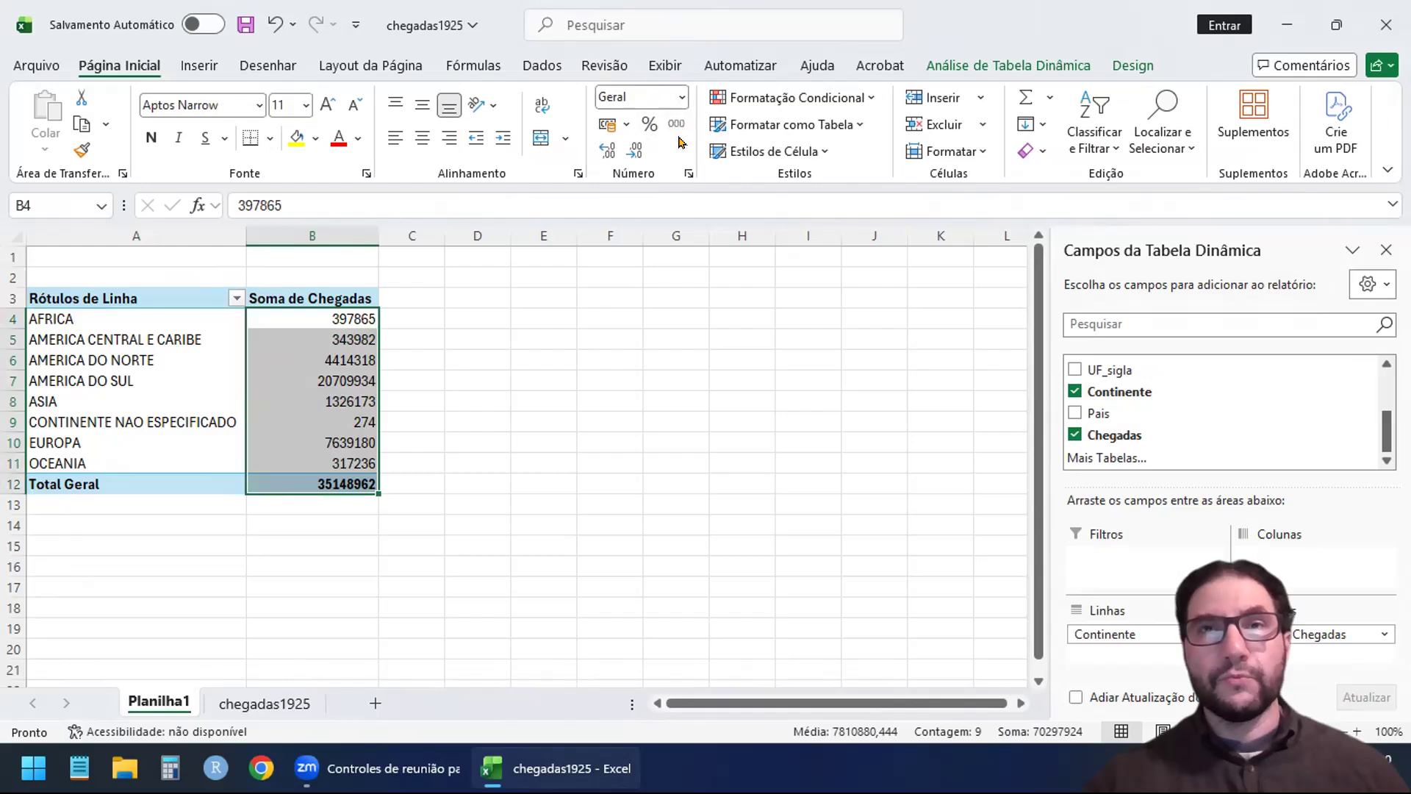
click(686, 177)
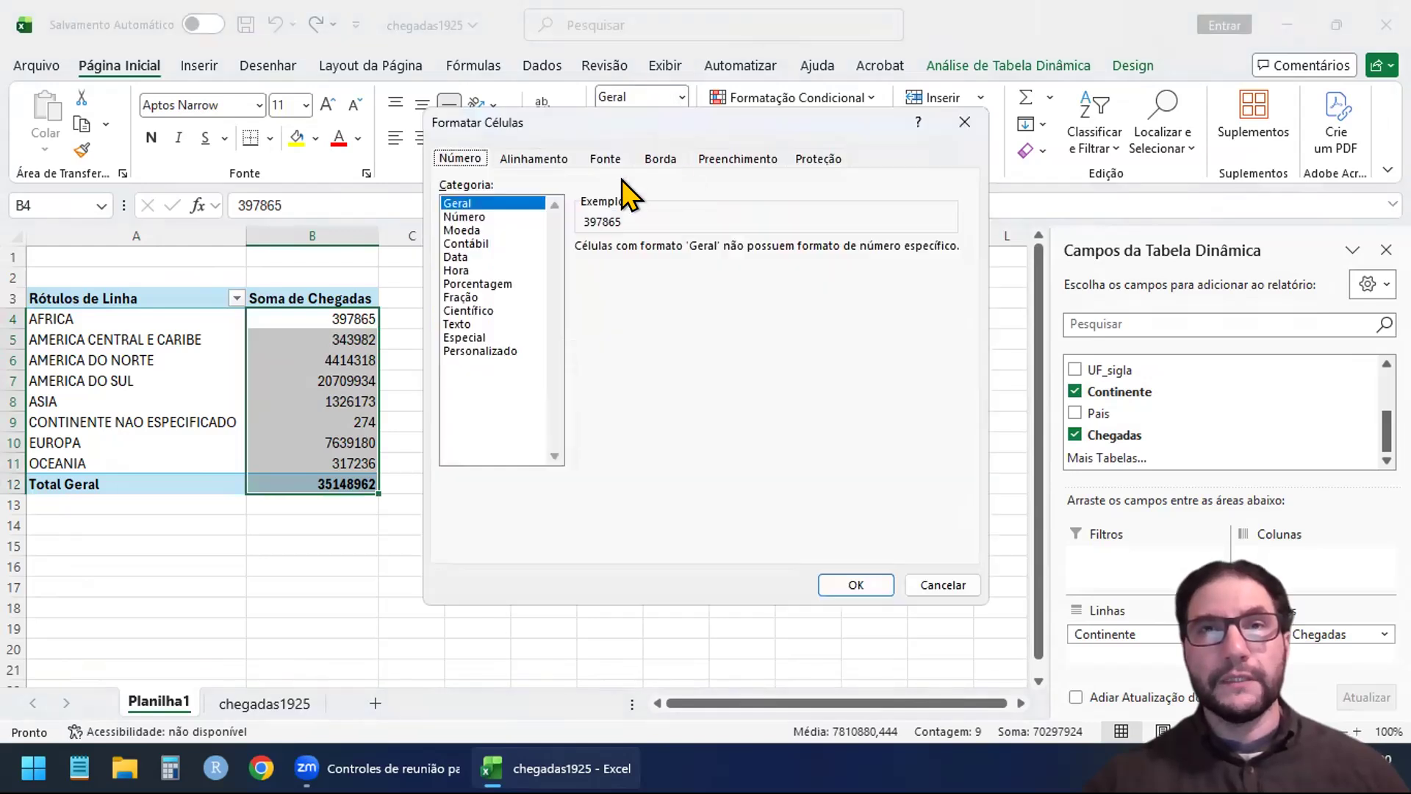
click(474, 218)
click(716, 253)
click(716, 253)
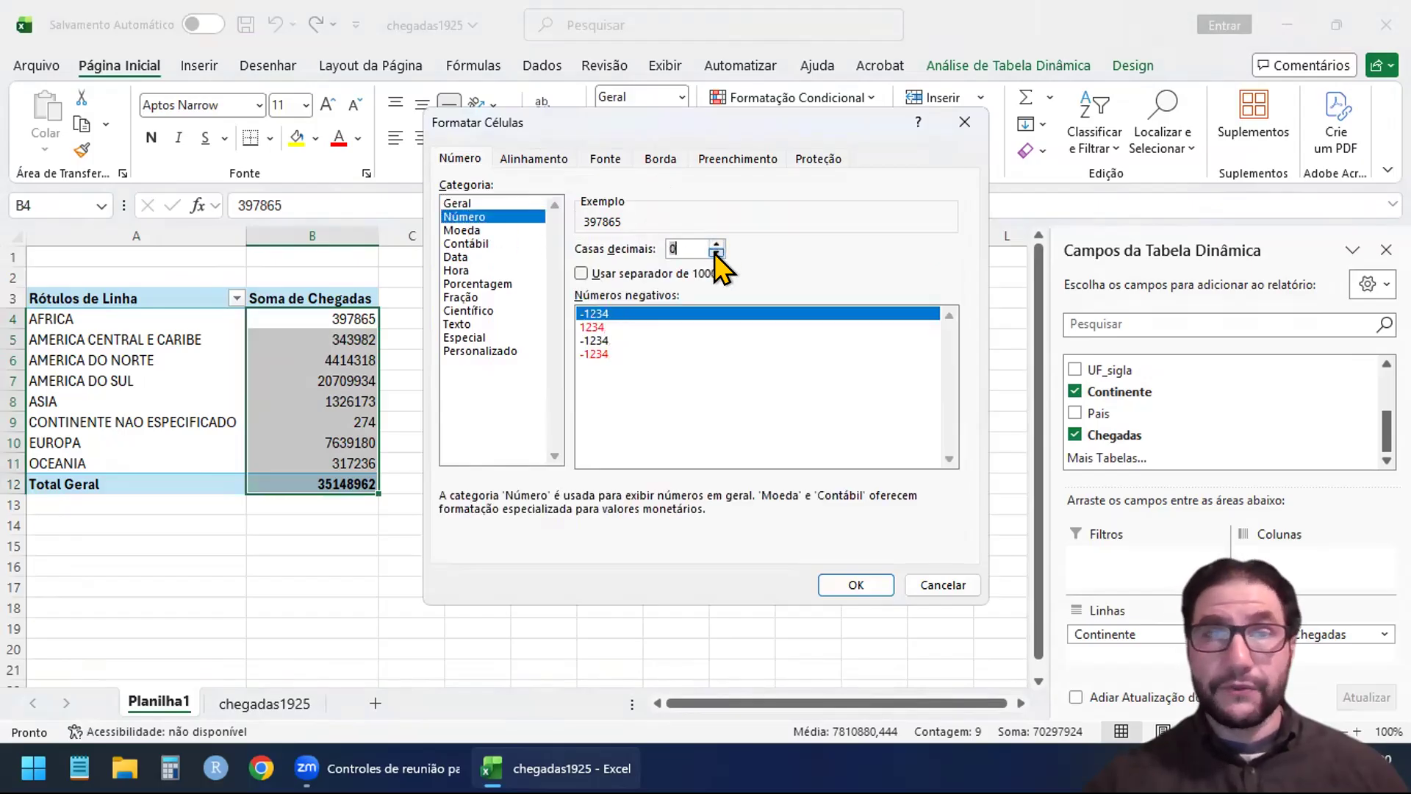
click(580, 274)
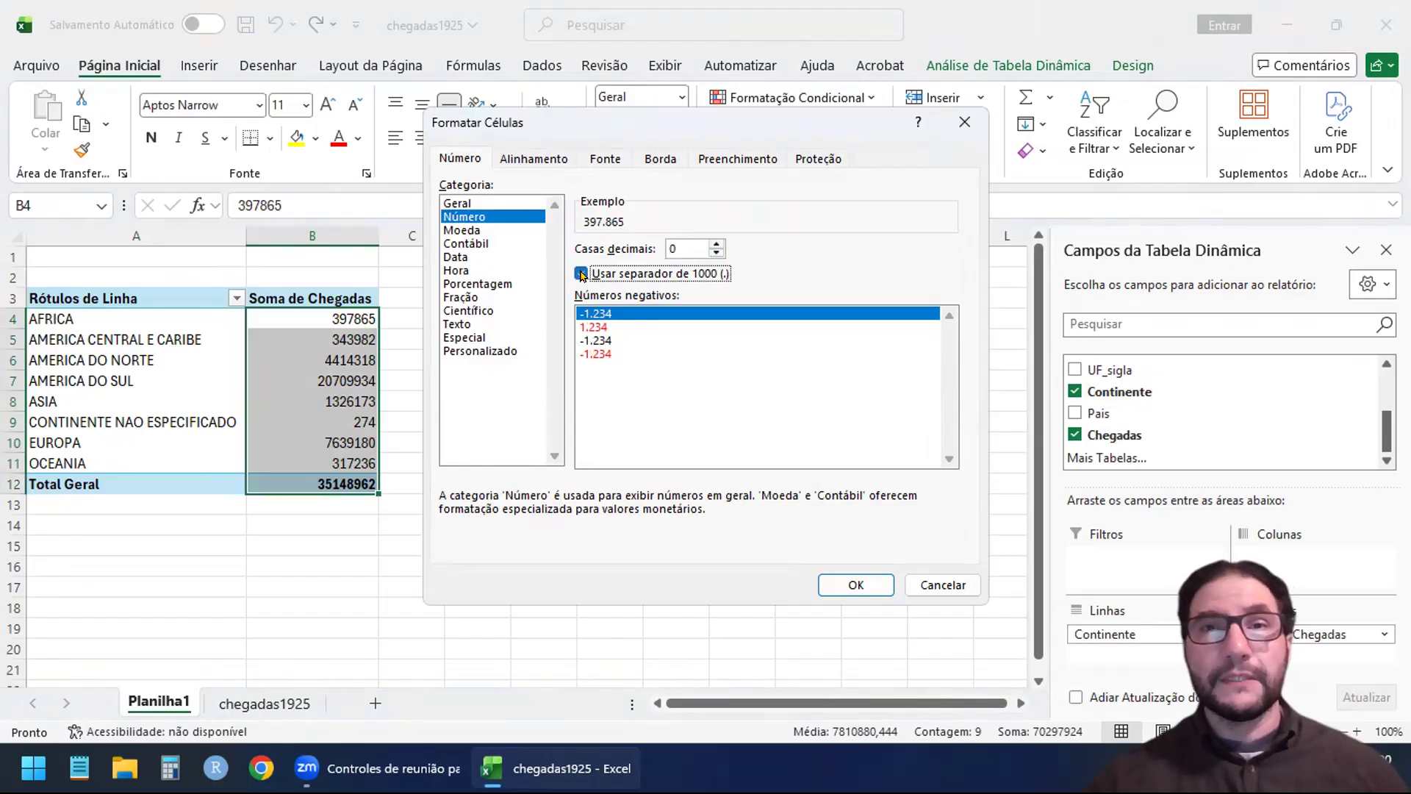
click(854, 584)
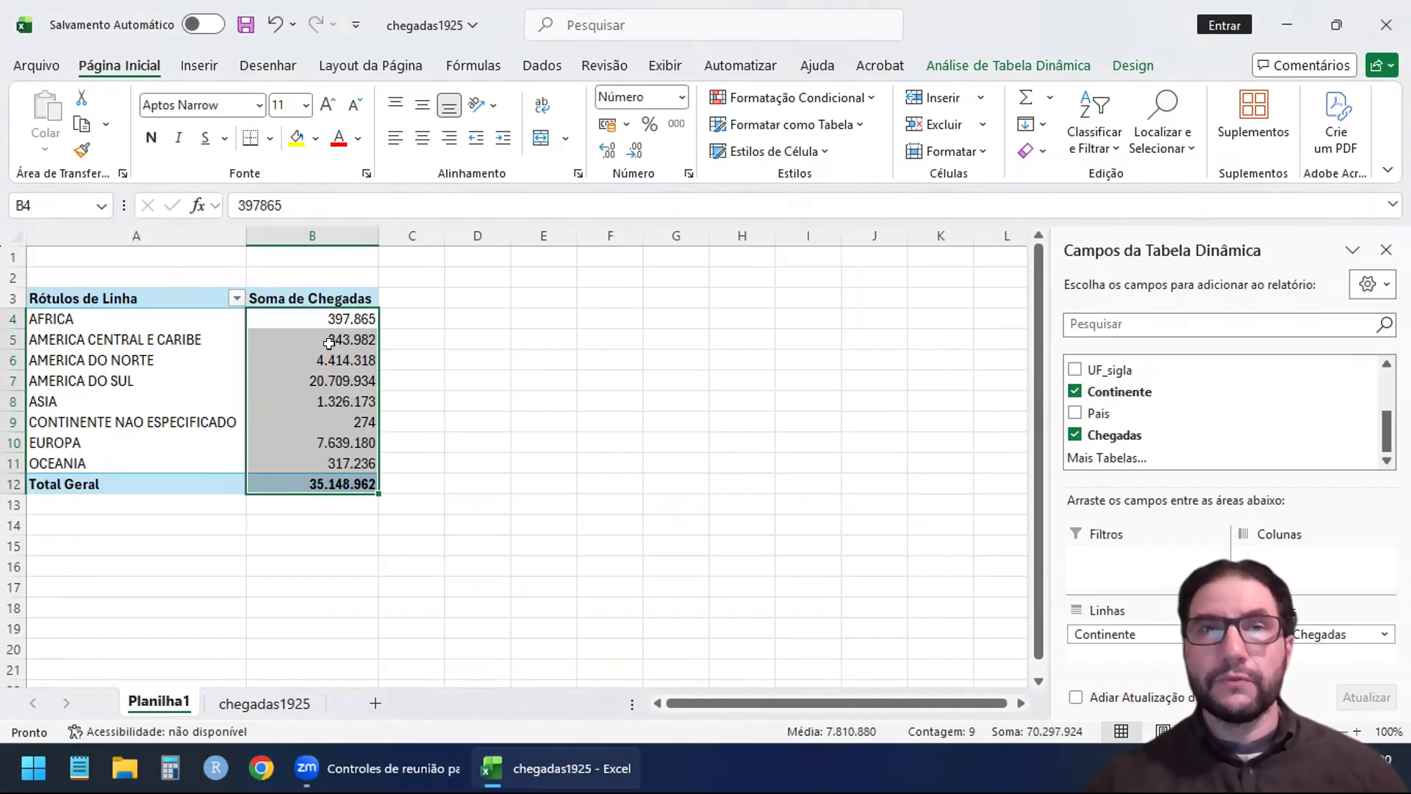
Add the Ano field to the pivot table's columns to split arrivals by year.
mouse_move(339, 319)
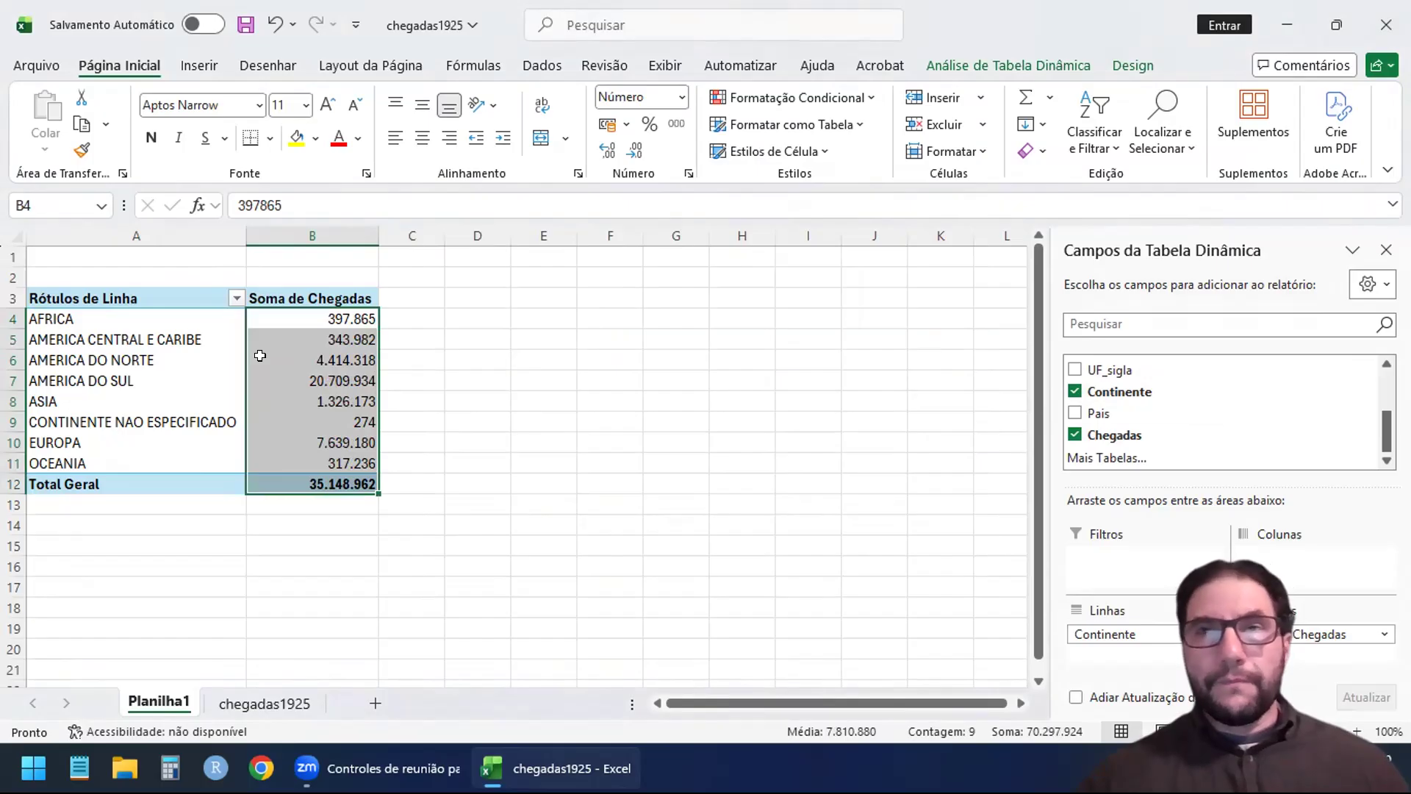
scroll(1220, 411, up, 2)
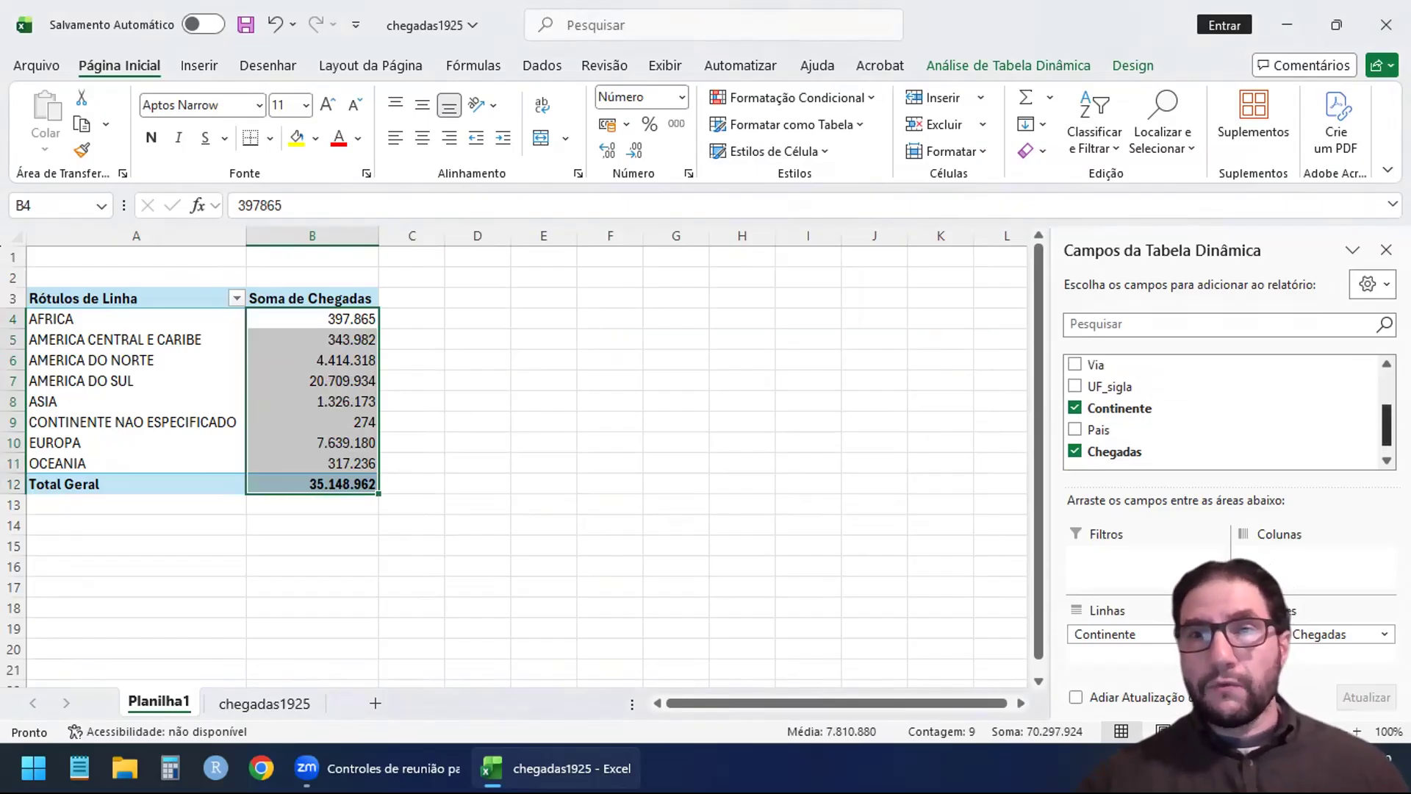
scroll(1220, 412, up, 2)
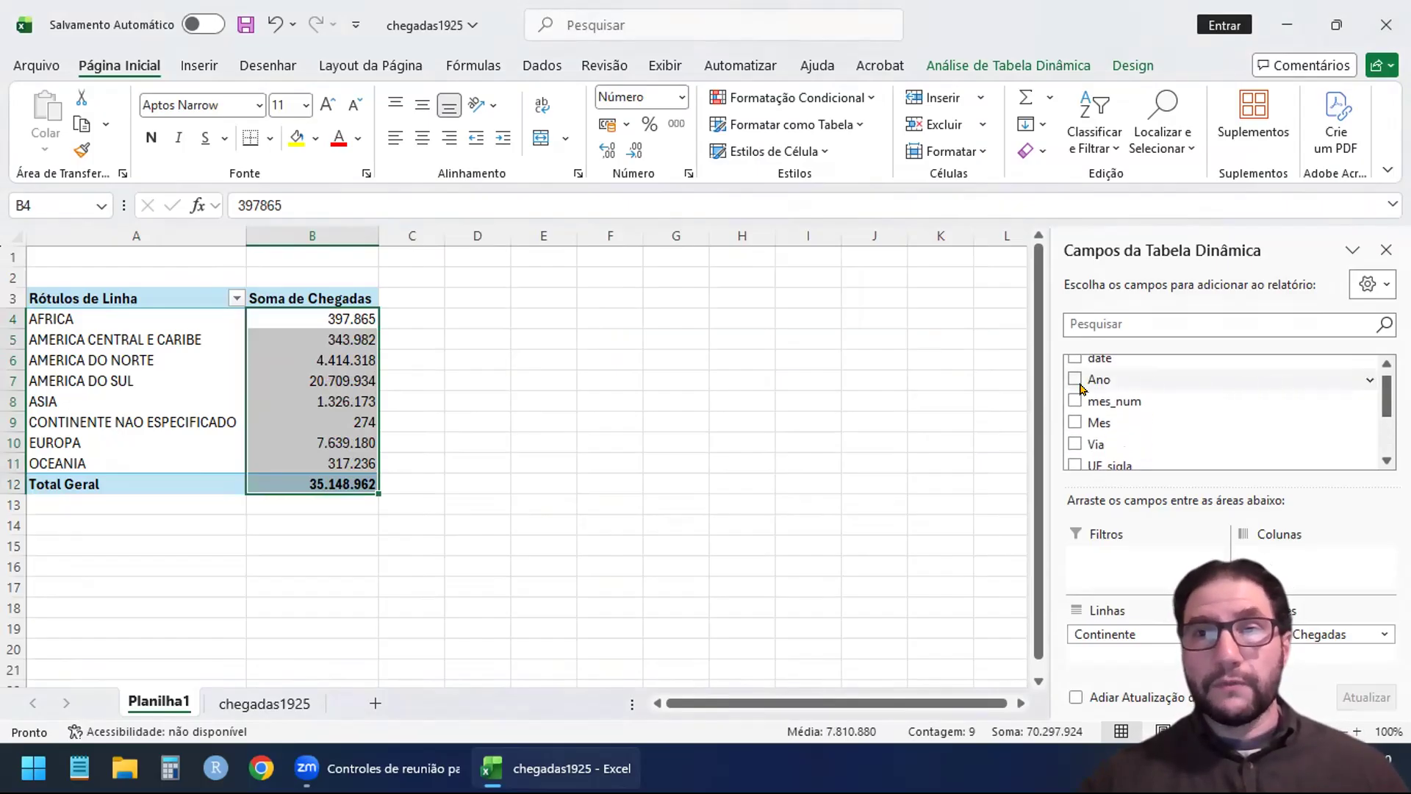
drag(1075, 379, 1299, 559)
click(1299, 559)
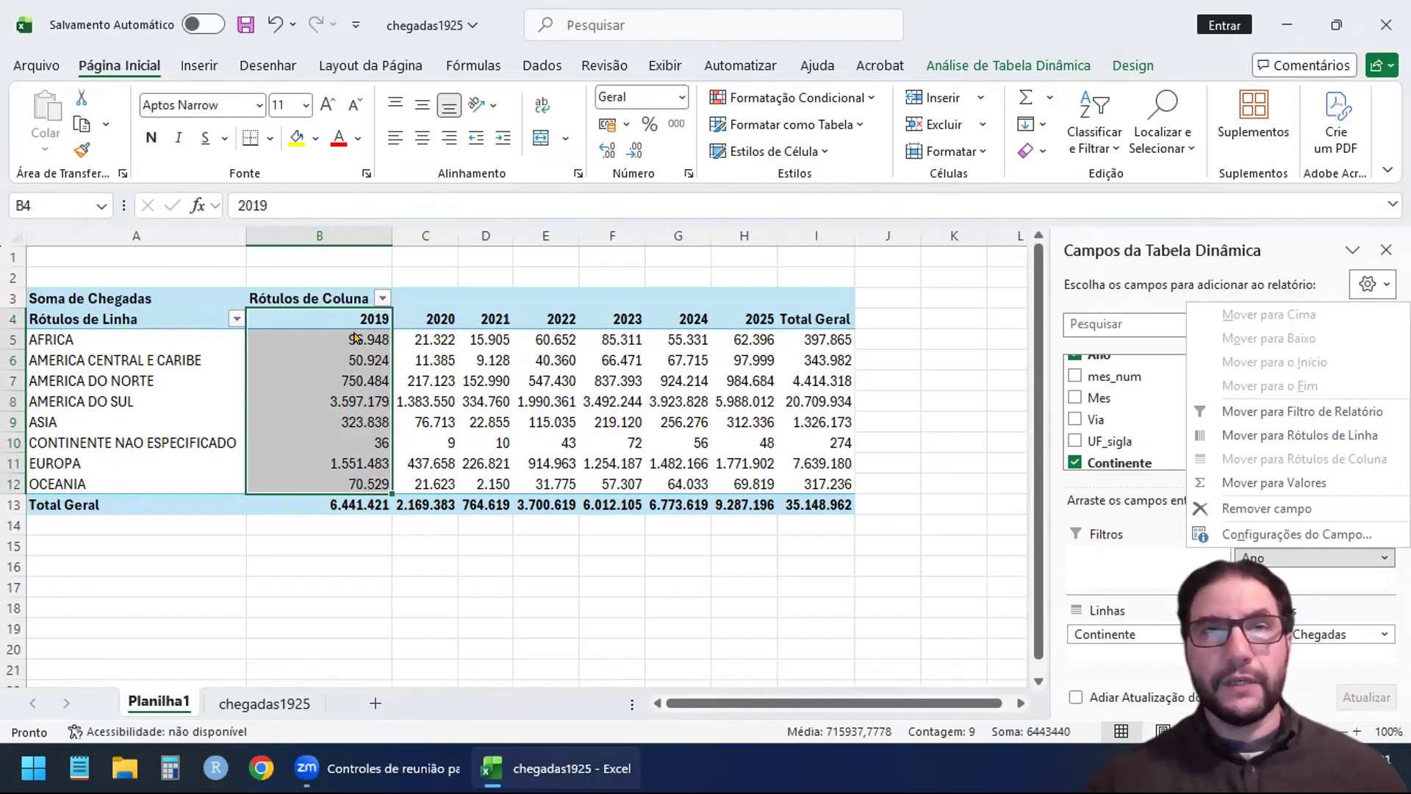
Examine the pivot table's yearly totals and the overall total for each continent.
click(332, 505)
click(430, 505)
click(485, 504)
click(535, 504)
click(622, 504)
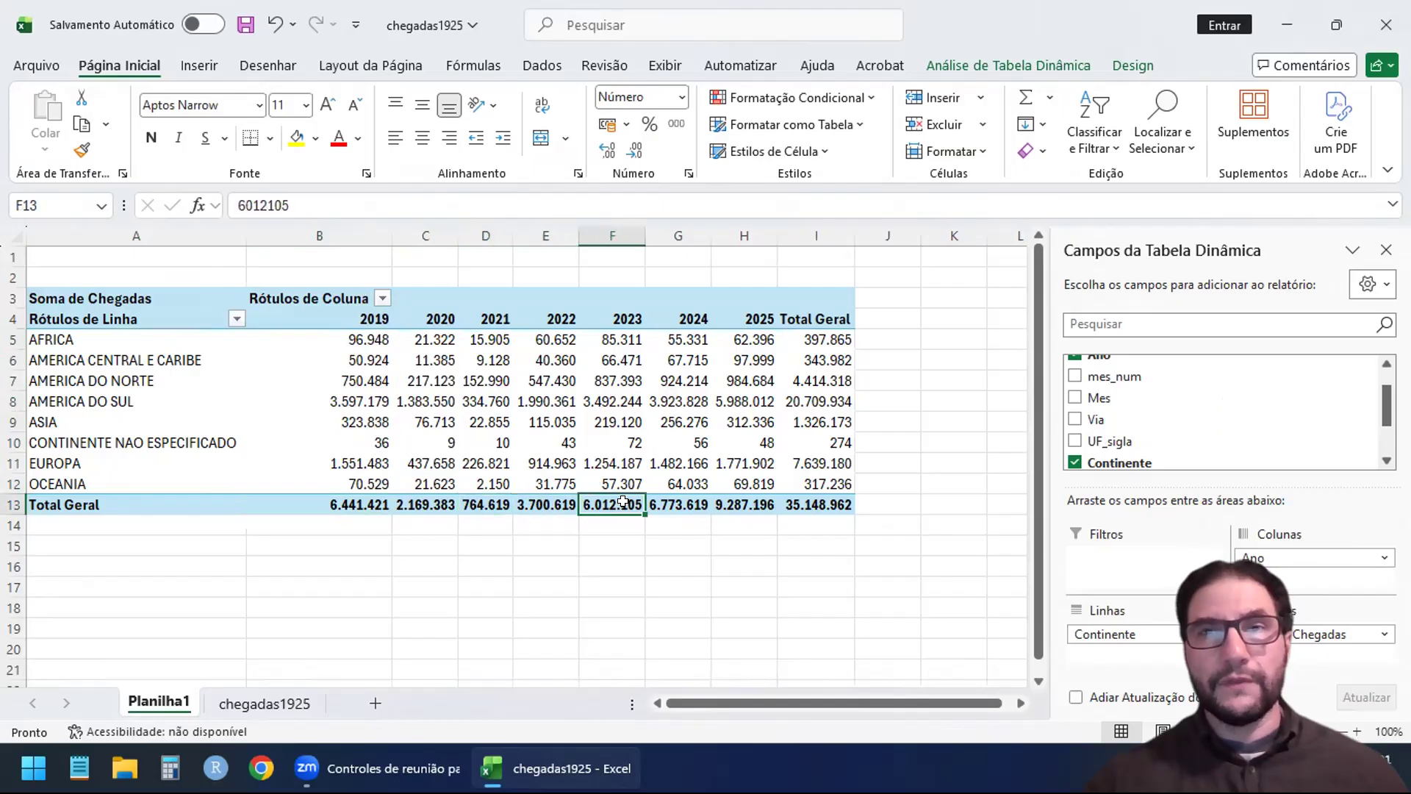
click(818, 339)
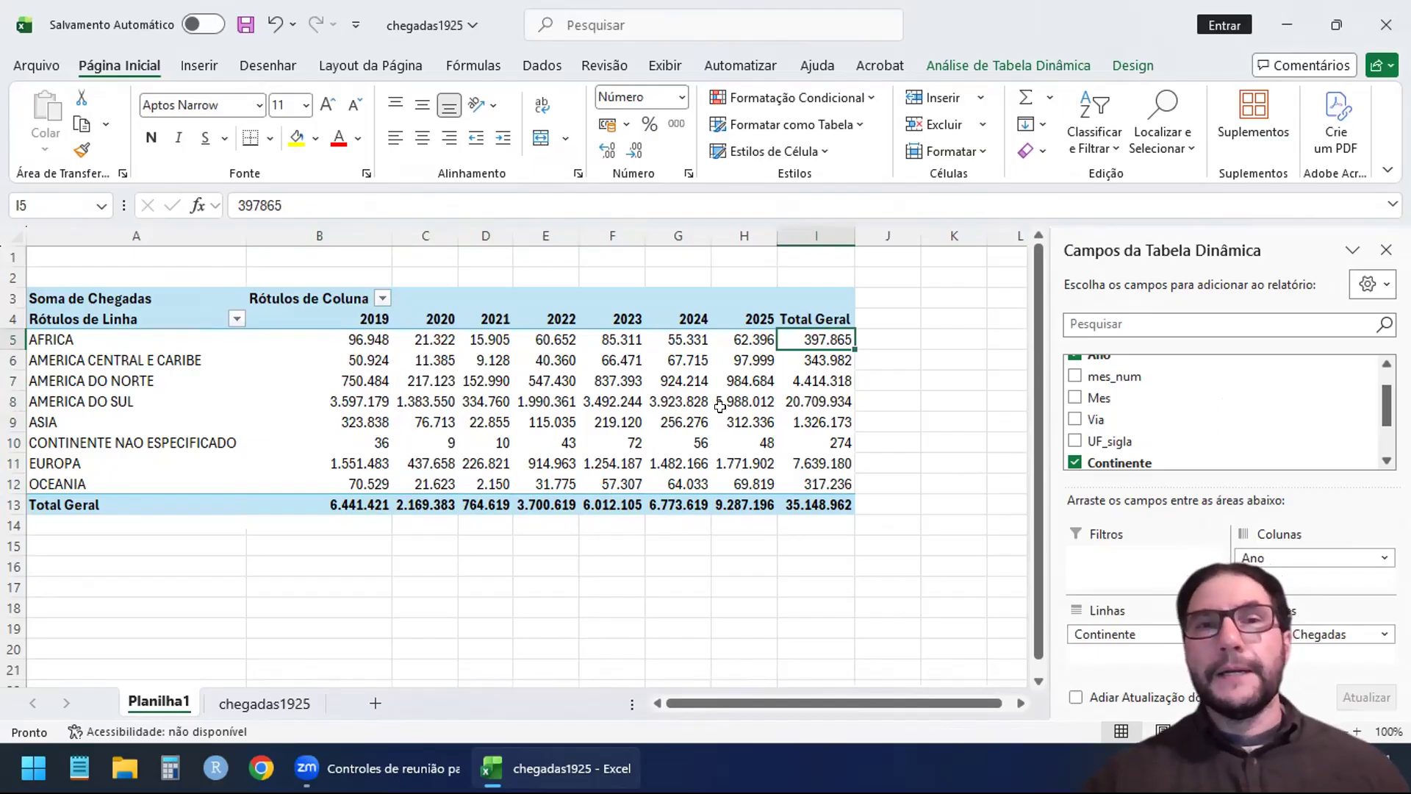
mouse_move(719, 406)
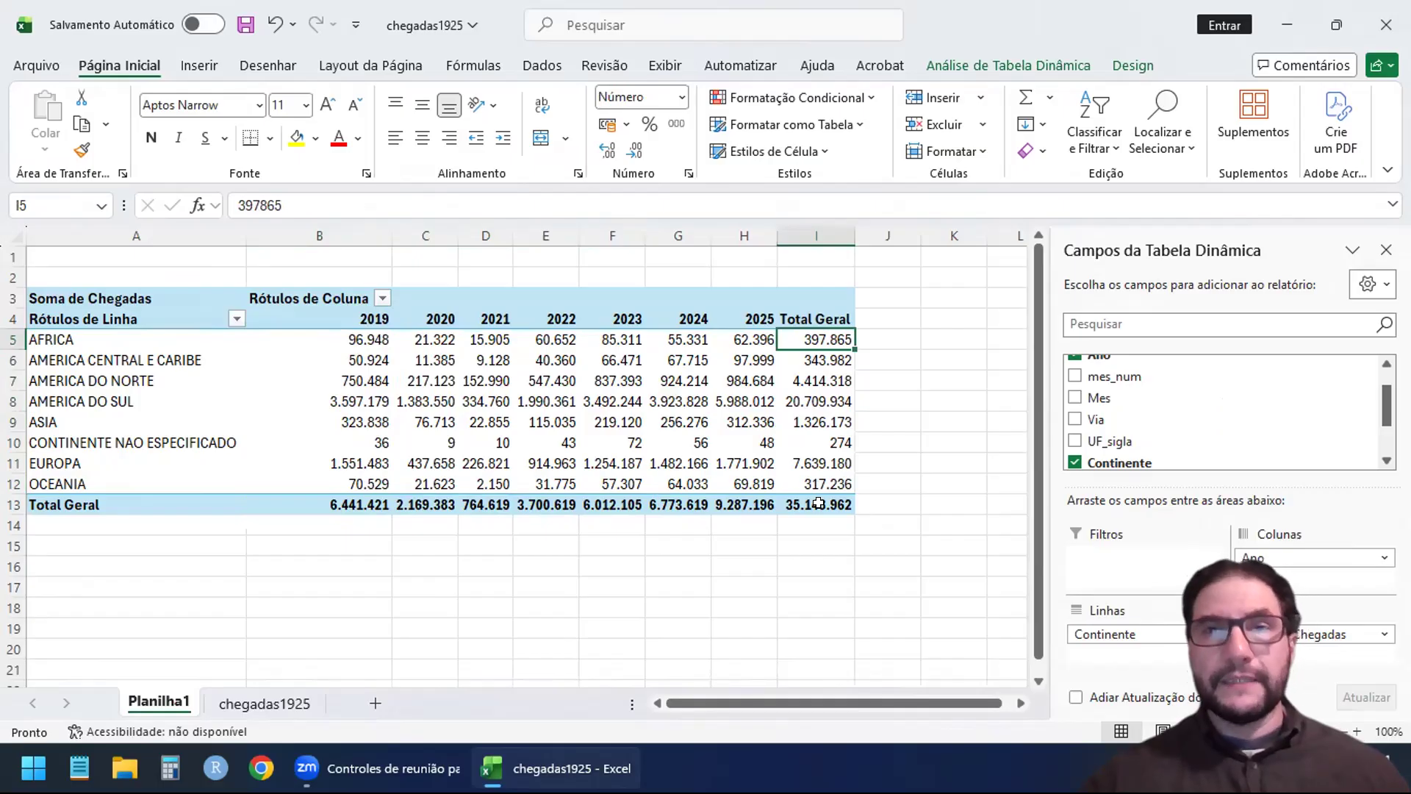
mouse_move(818, 503)
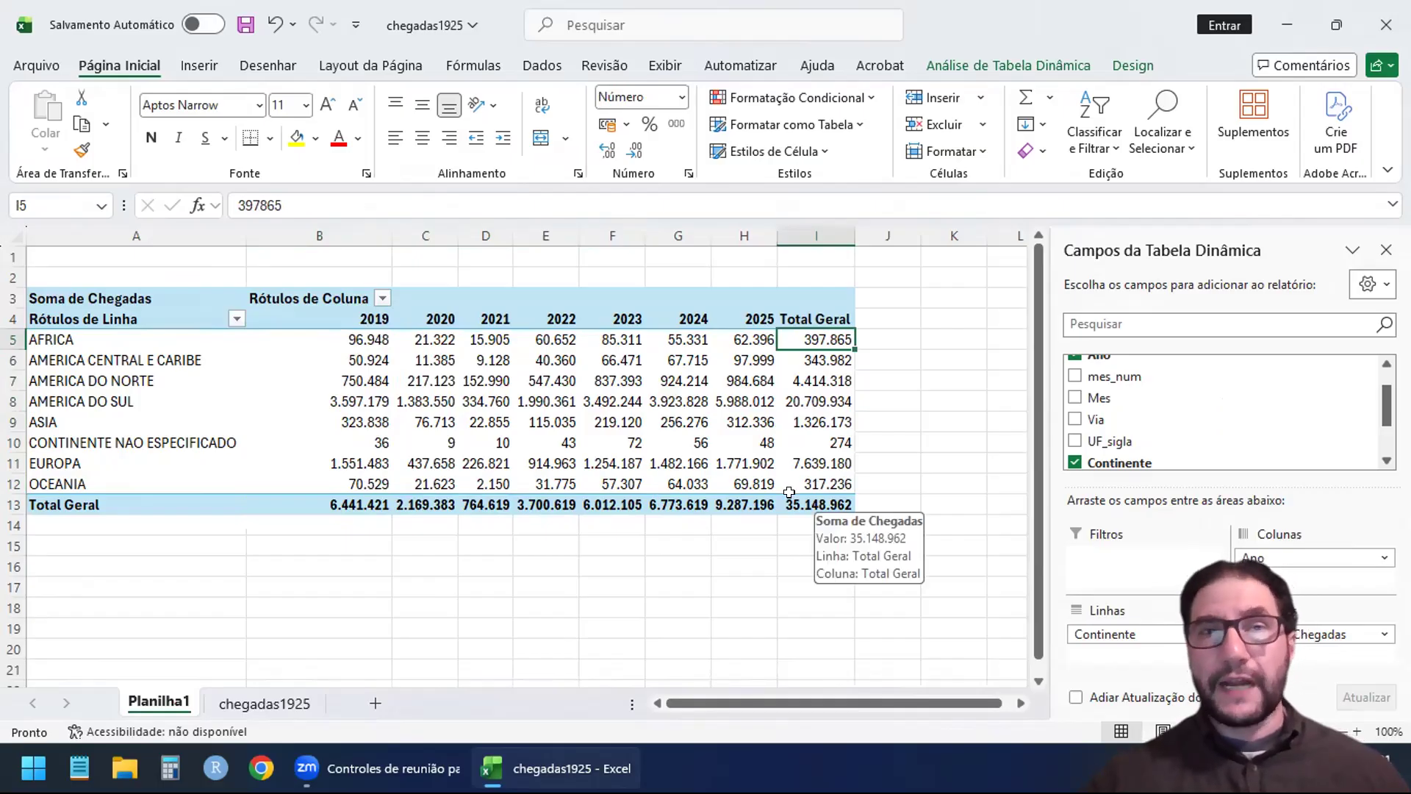
Copy the pivot table from its year header row through Total Geral and paste it as values at A1 of a new worksheet.
click(817, 495)
drag(817, 491, 159, 310)
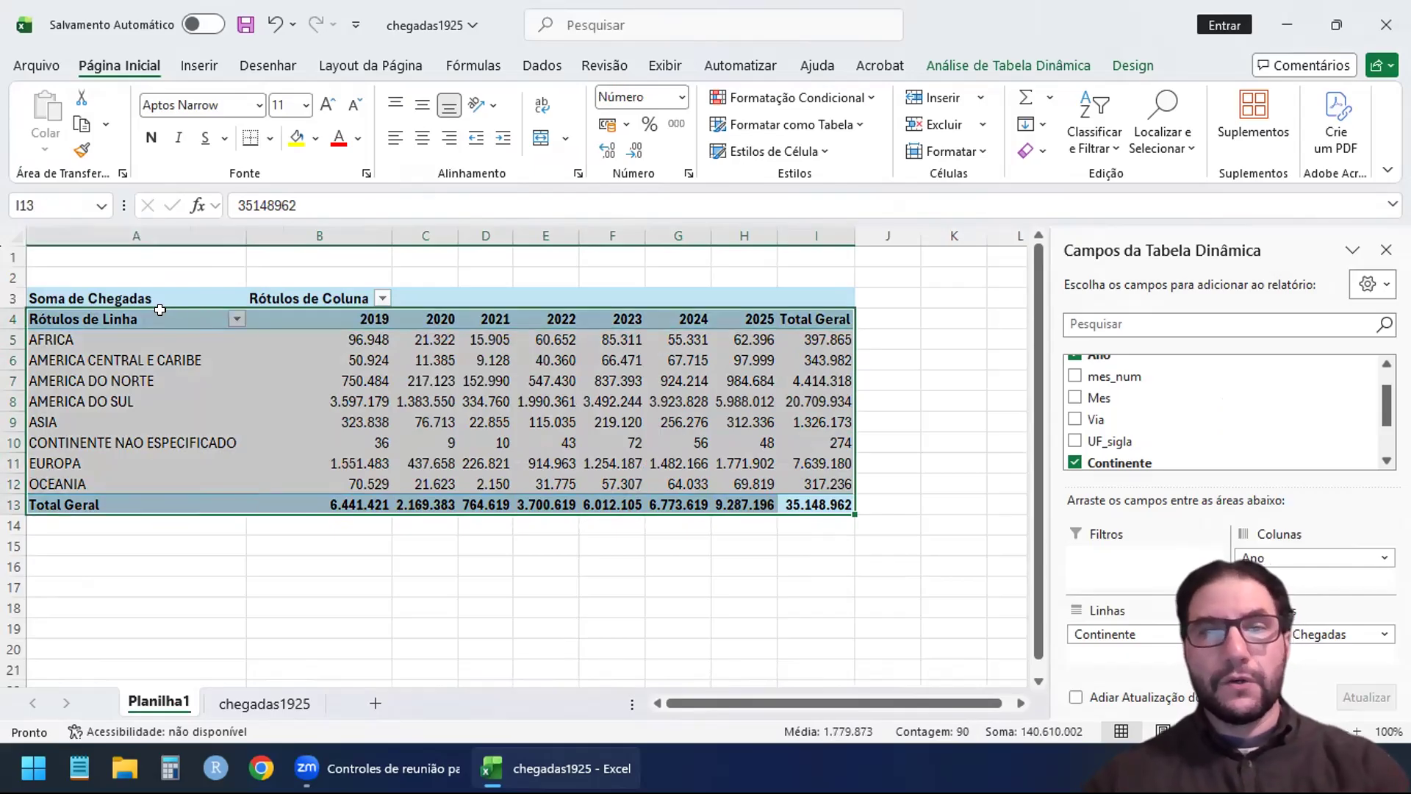
key(ctrl+c)
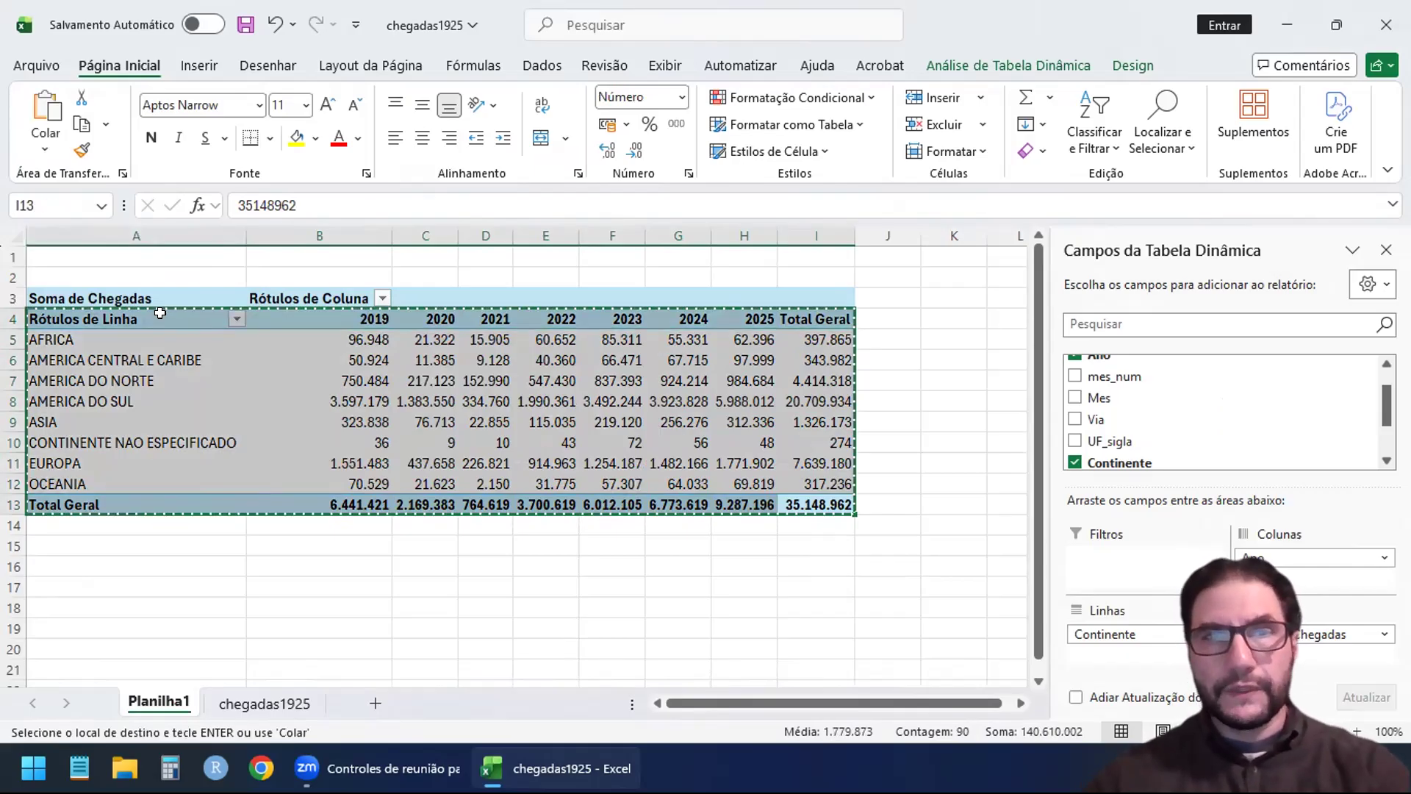
click(377, 703)
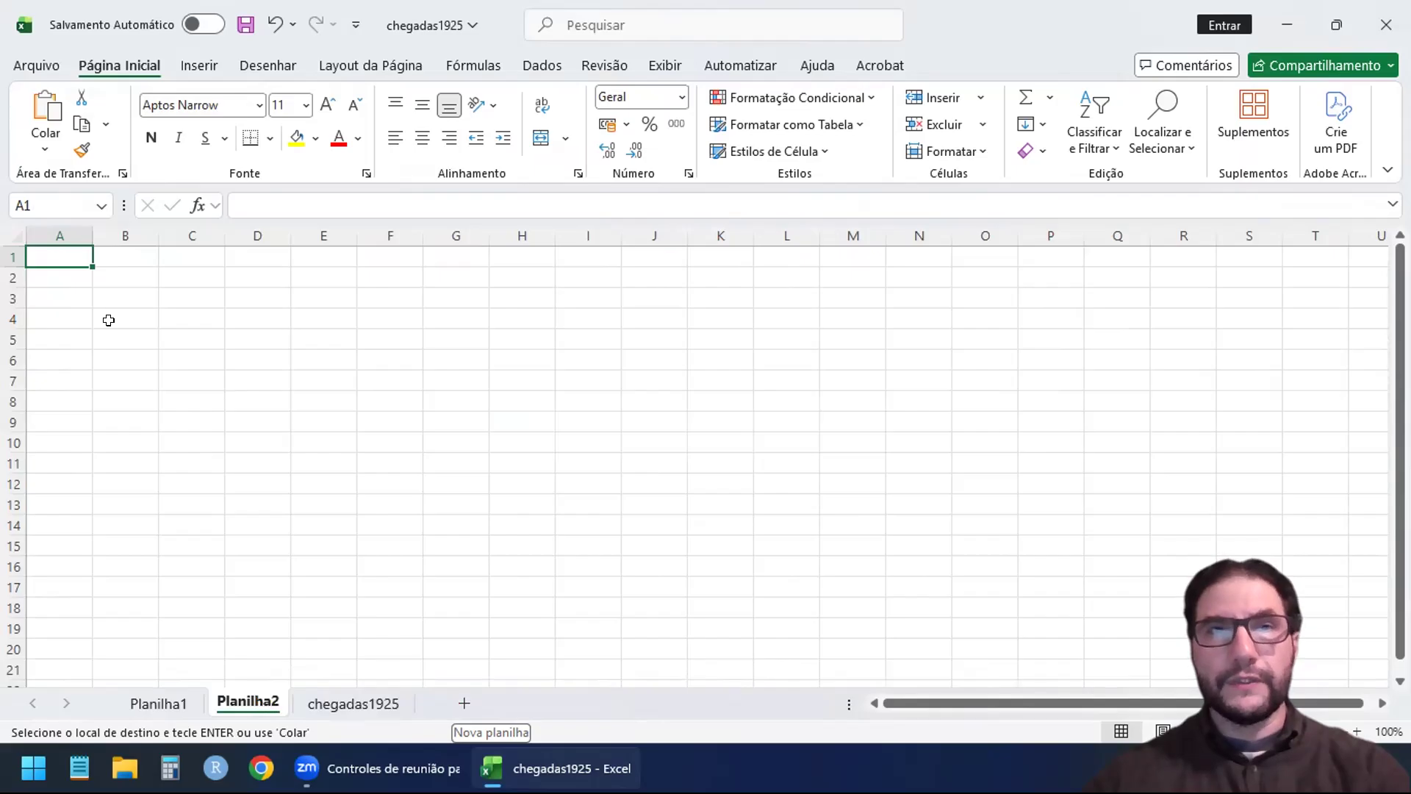
right_click(61, 258)
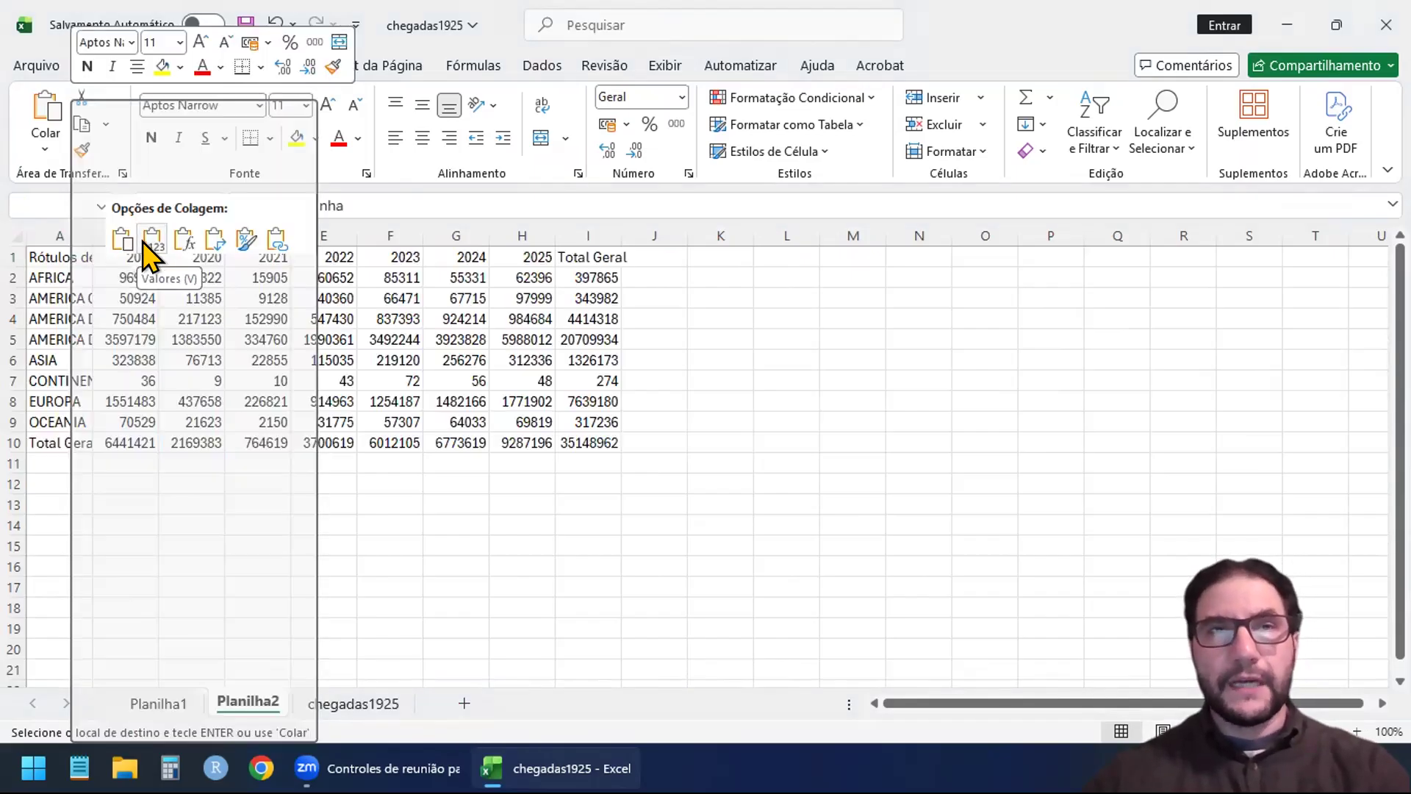
click(144, 243)
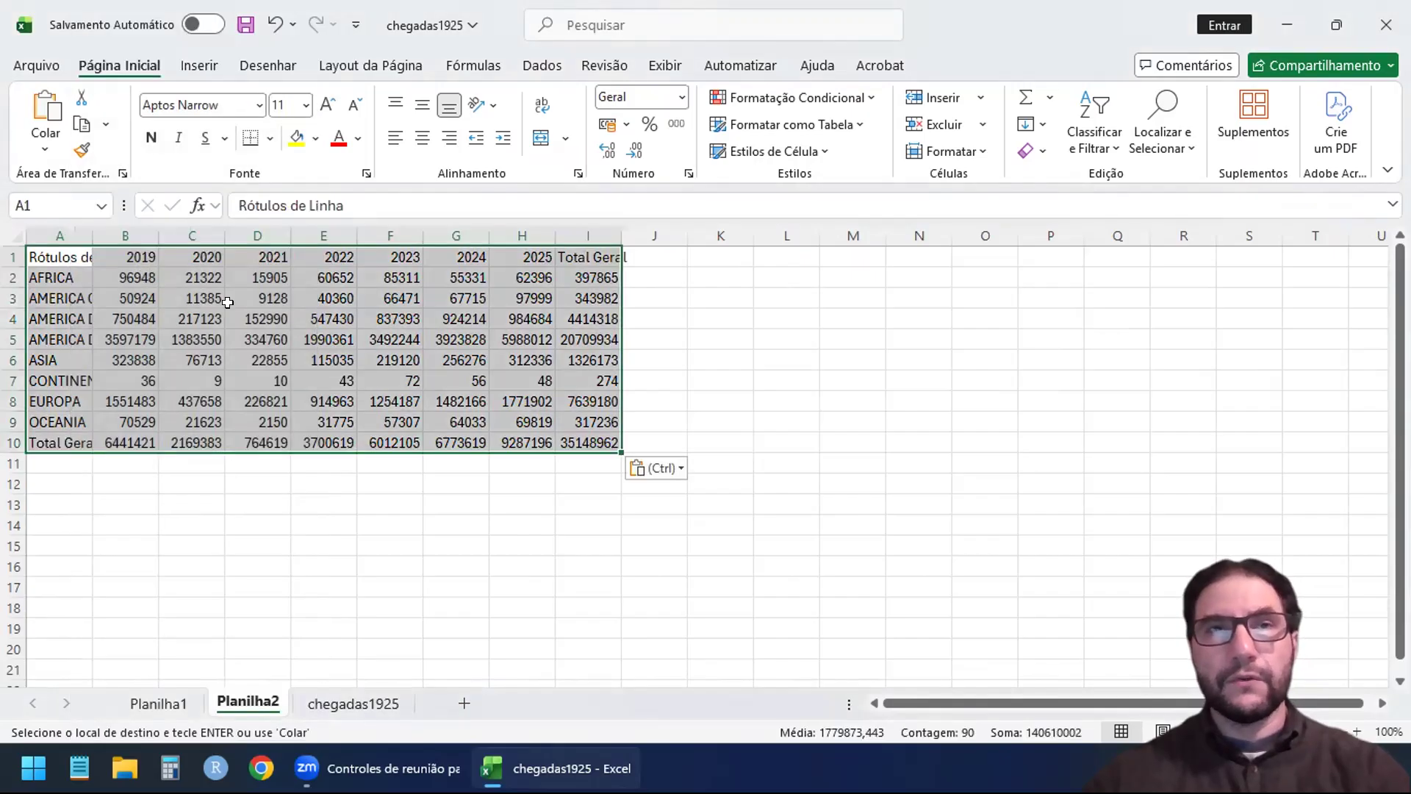
Widen column A to fit its longest continent label.
double_click(92, 236)
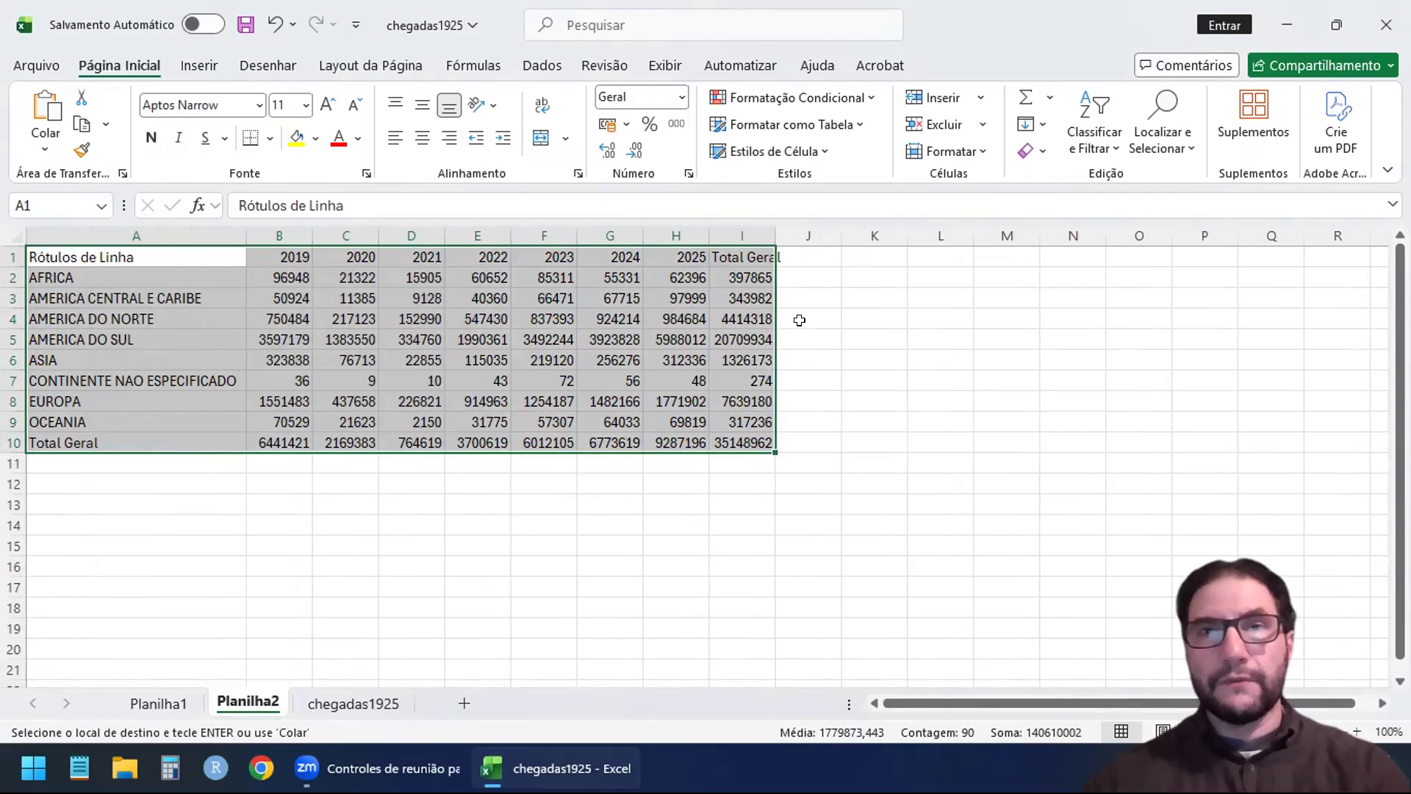
click(739, 325)
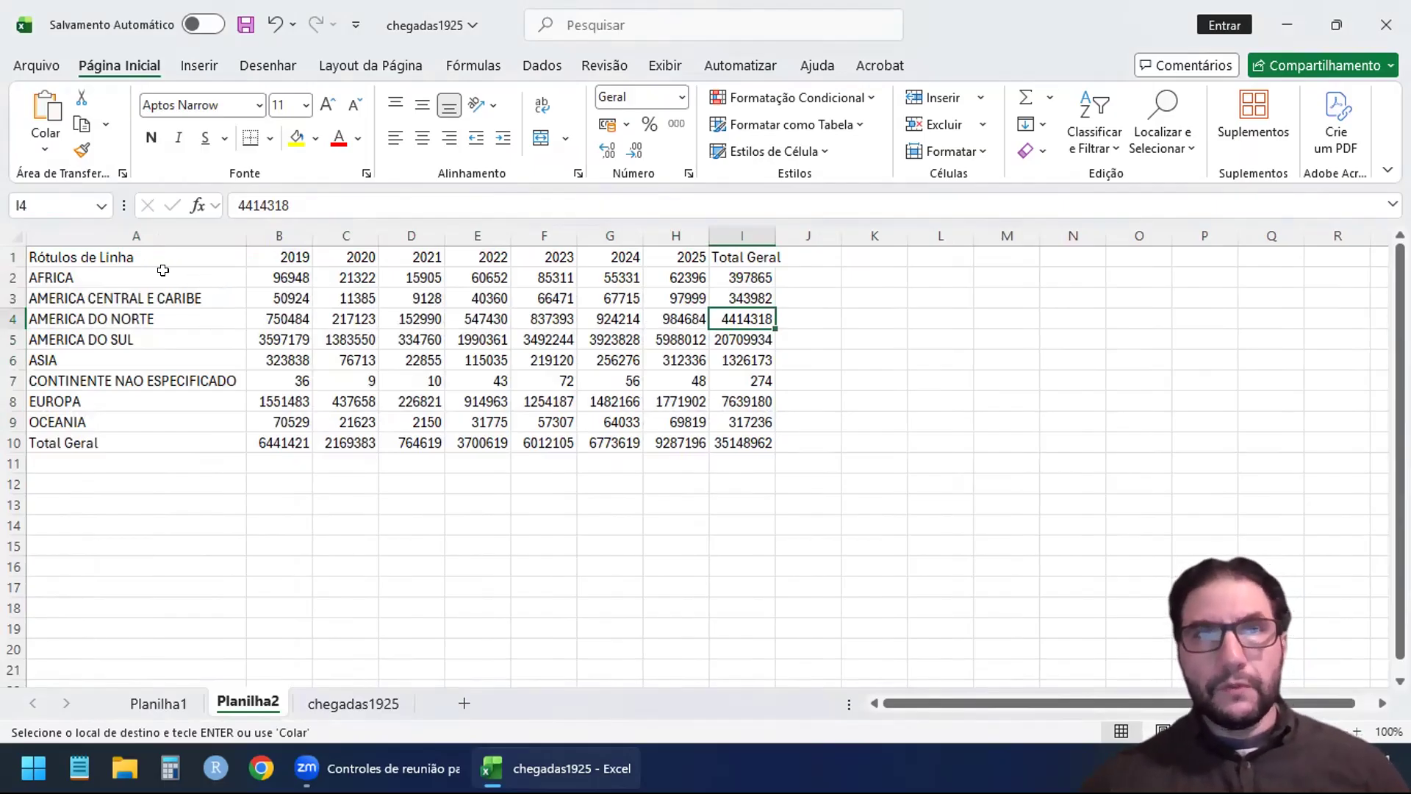
Enter the question "Qual a participação de cada continente nas chegadas de turistas no Brasil" in cell A12.
click(169, 499)
click(164, 479)
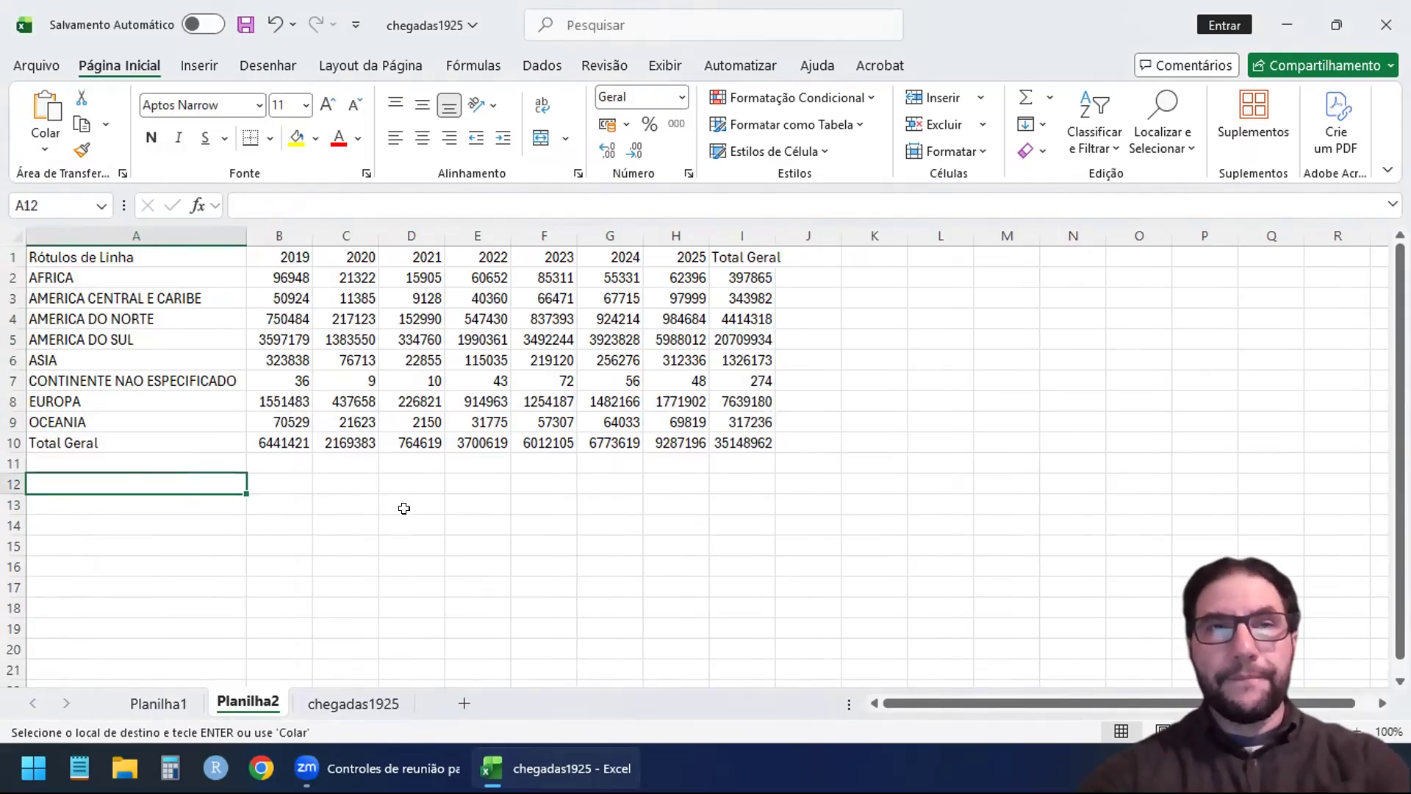
text(Qual a par)
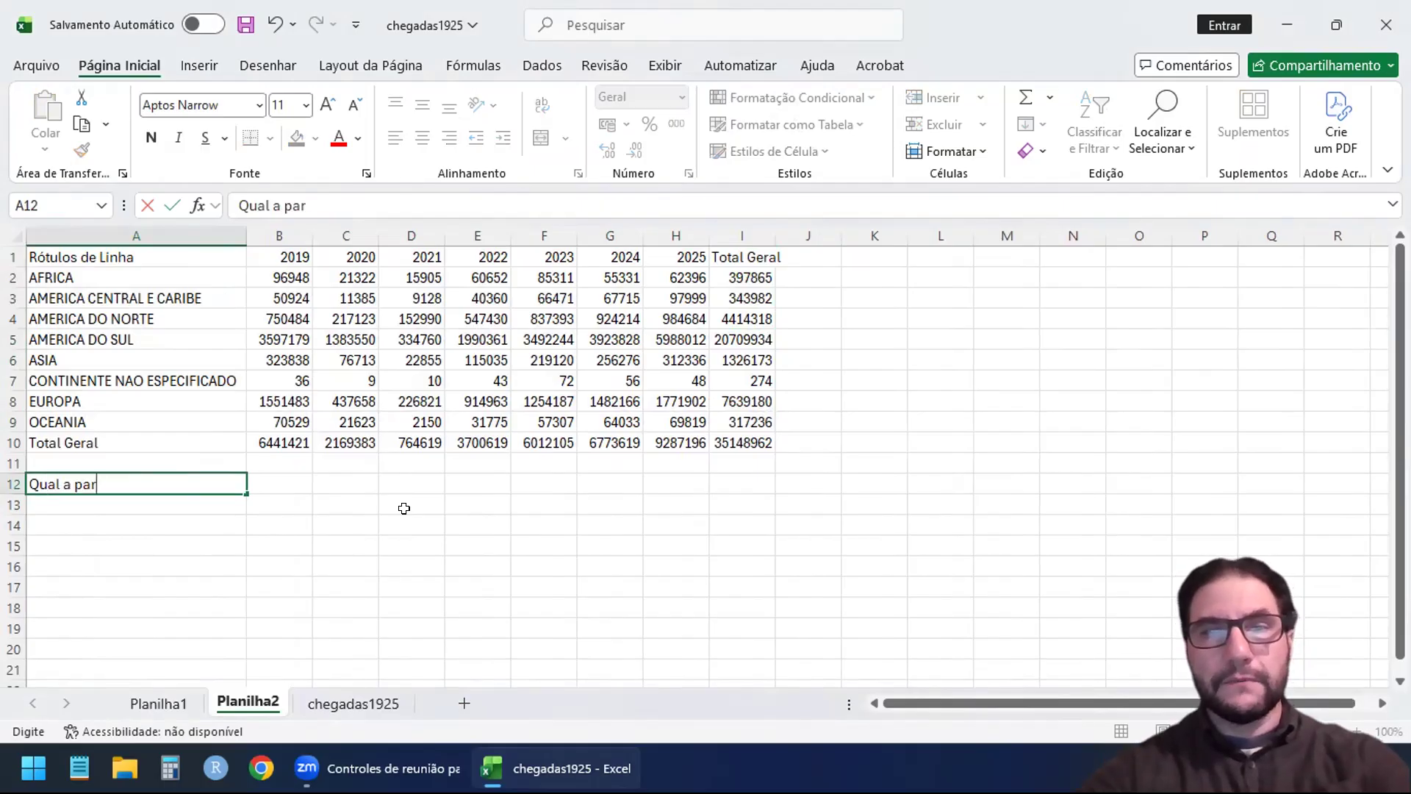
text(ticipação de ca)
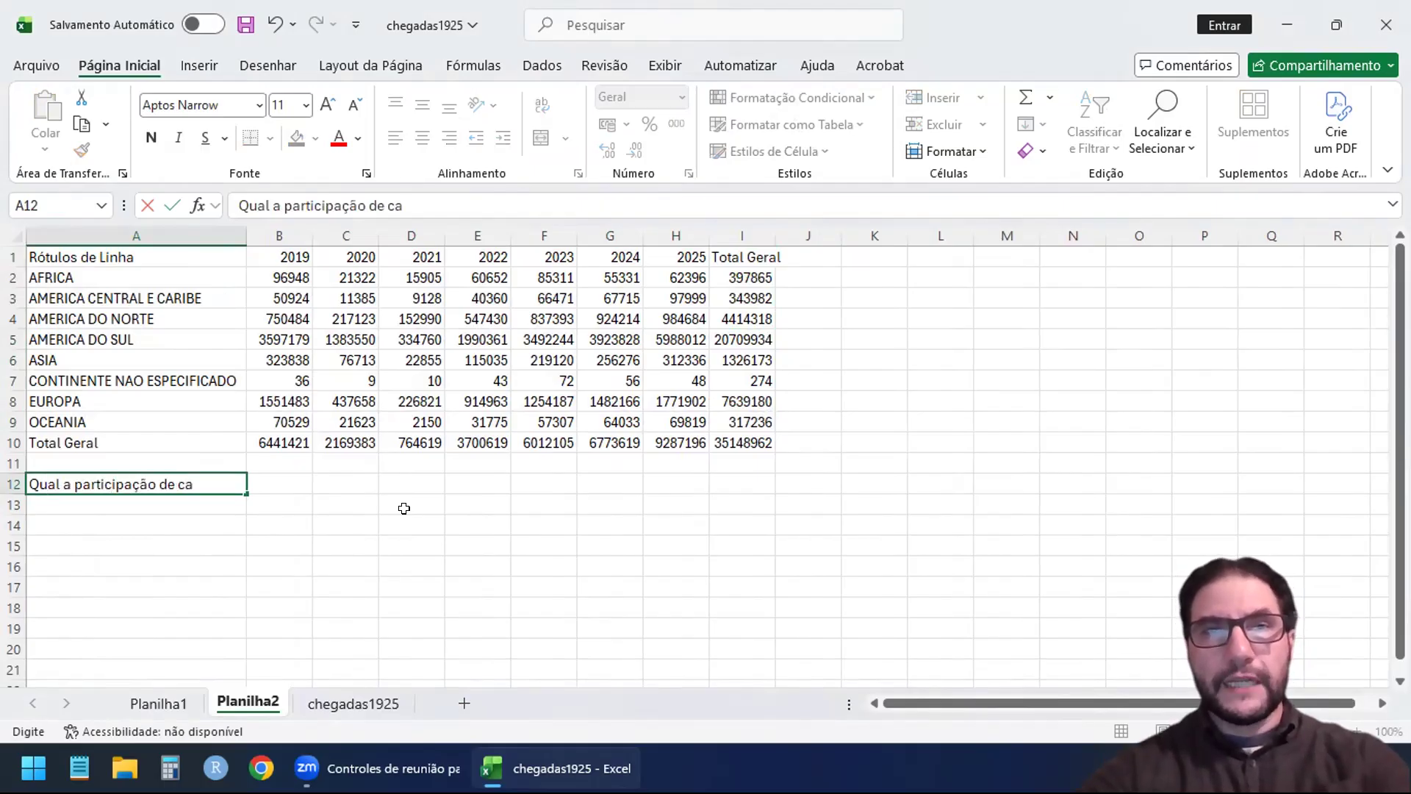
text(da continente nas che)
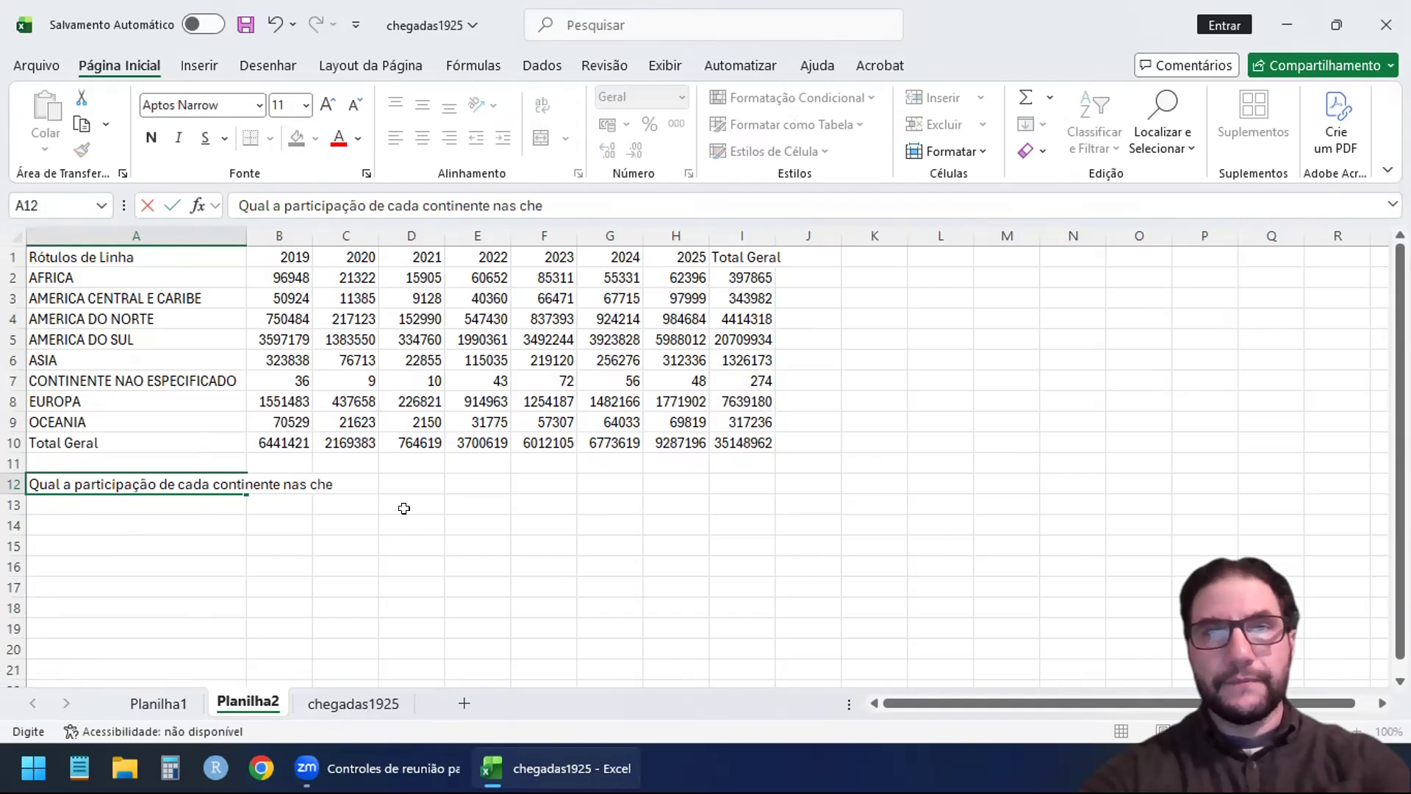
text(gadas de tu)
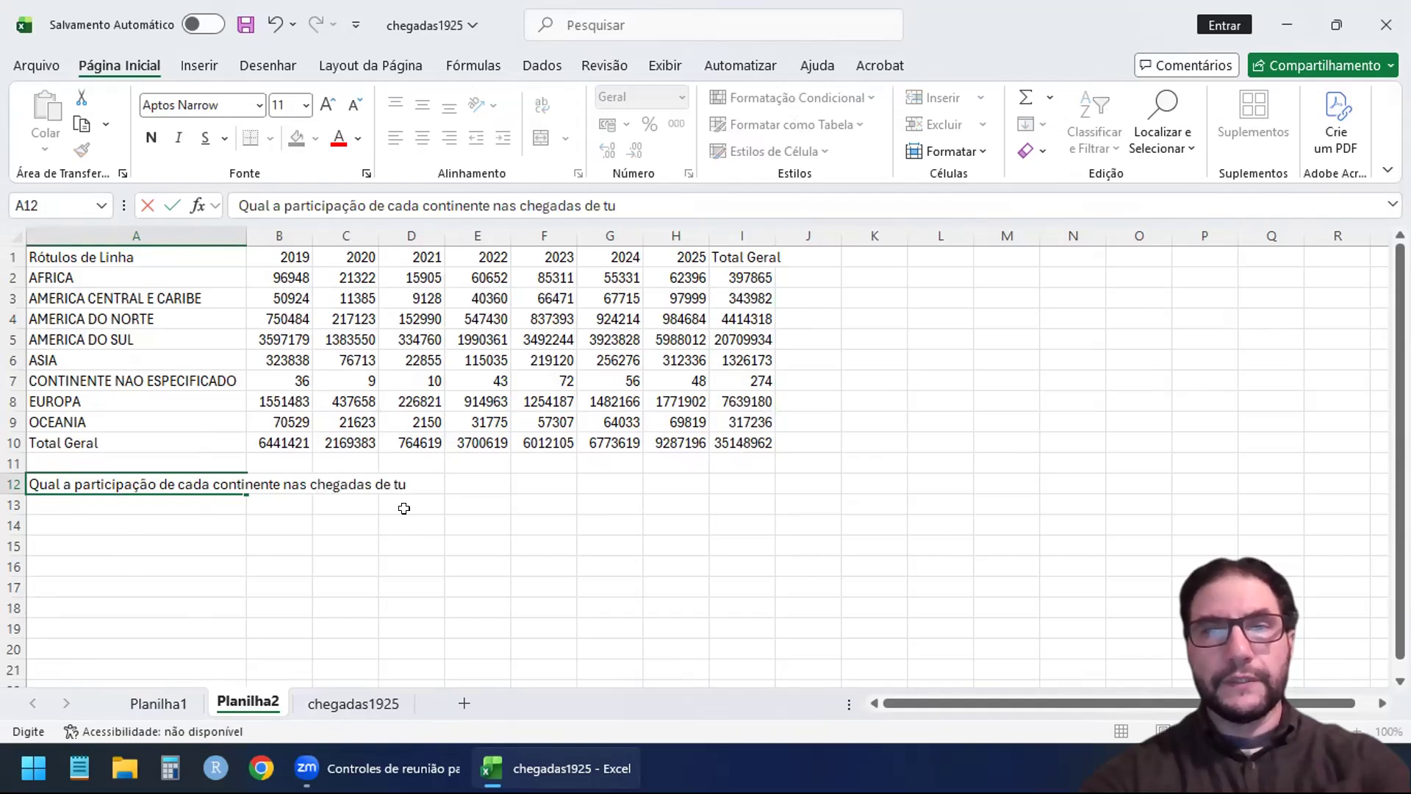
text(ristas )
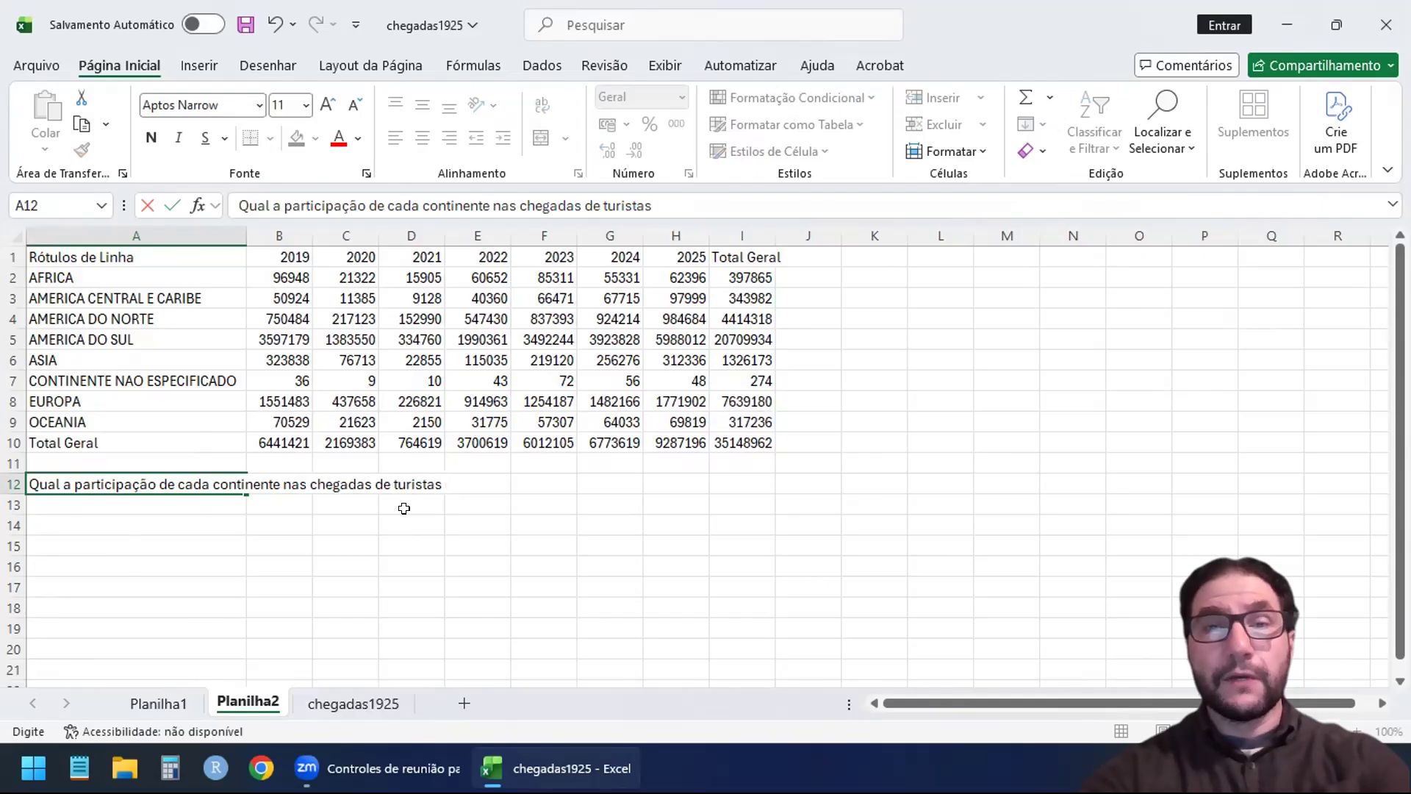
text(no Brasi)
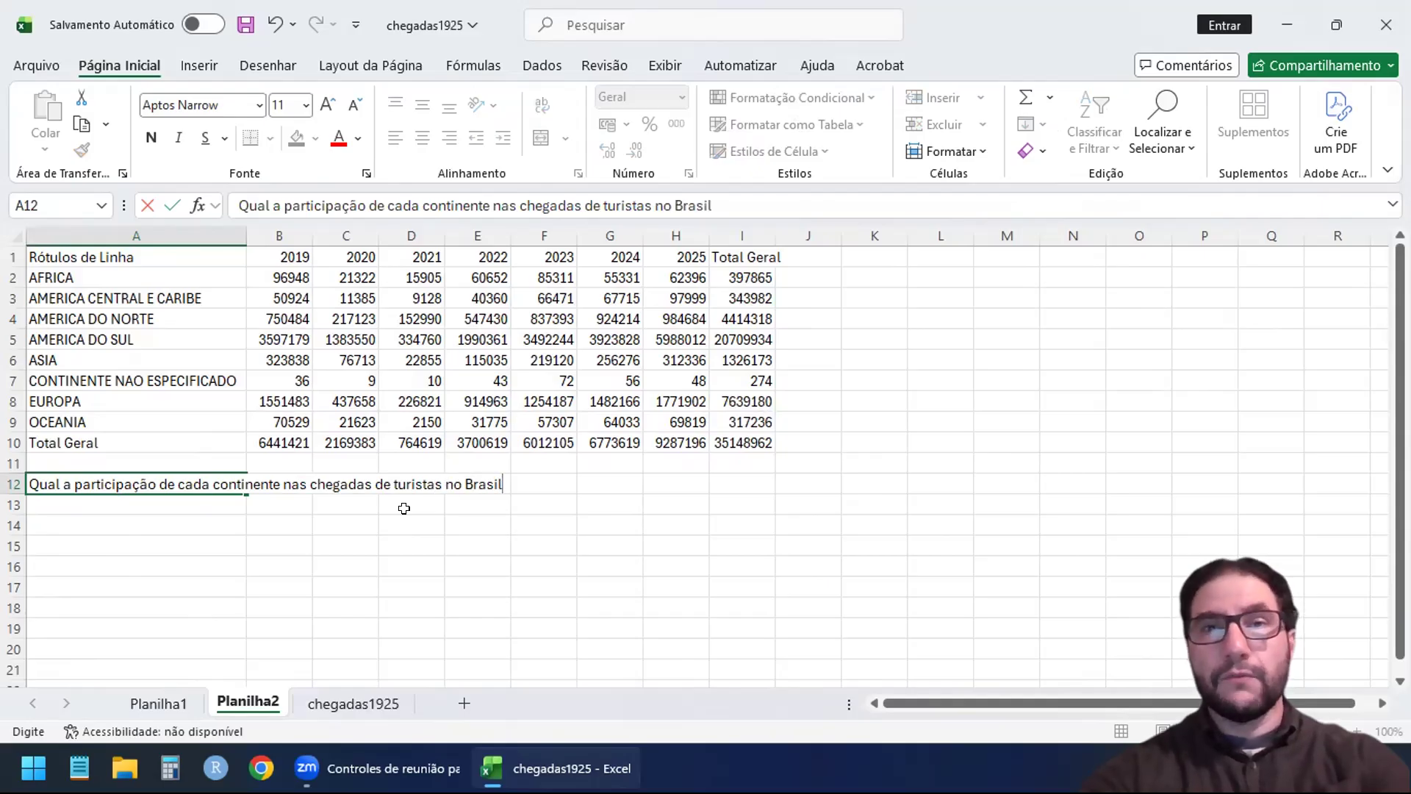
text(l)
click(628, 522)
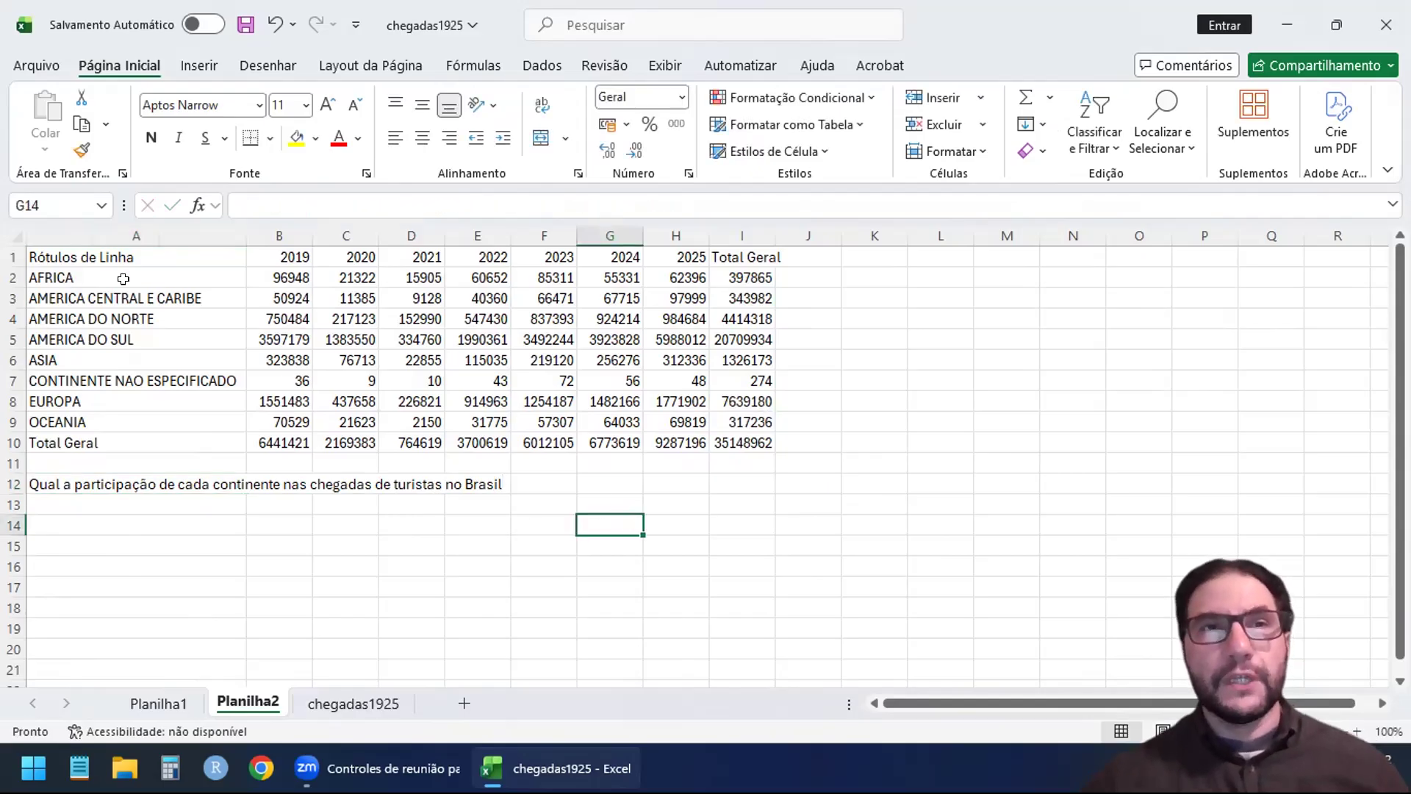
Copy the labels in A1:A10 to A14 and the year headers in B1:I1 to B14 to frame a second table.
drag(123, 258, 125, 435)
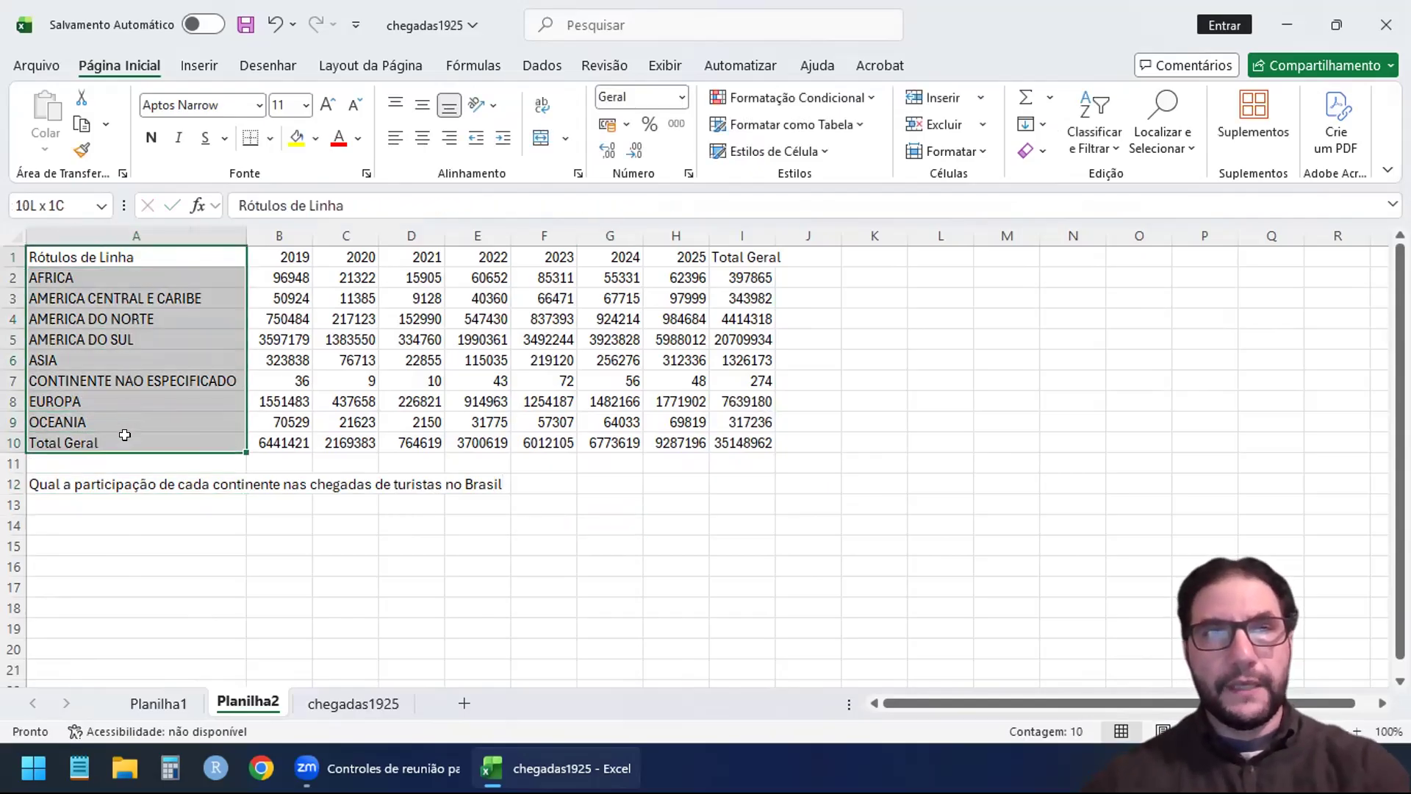
key(ctrl+c)
click(126, 519)
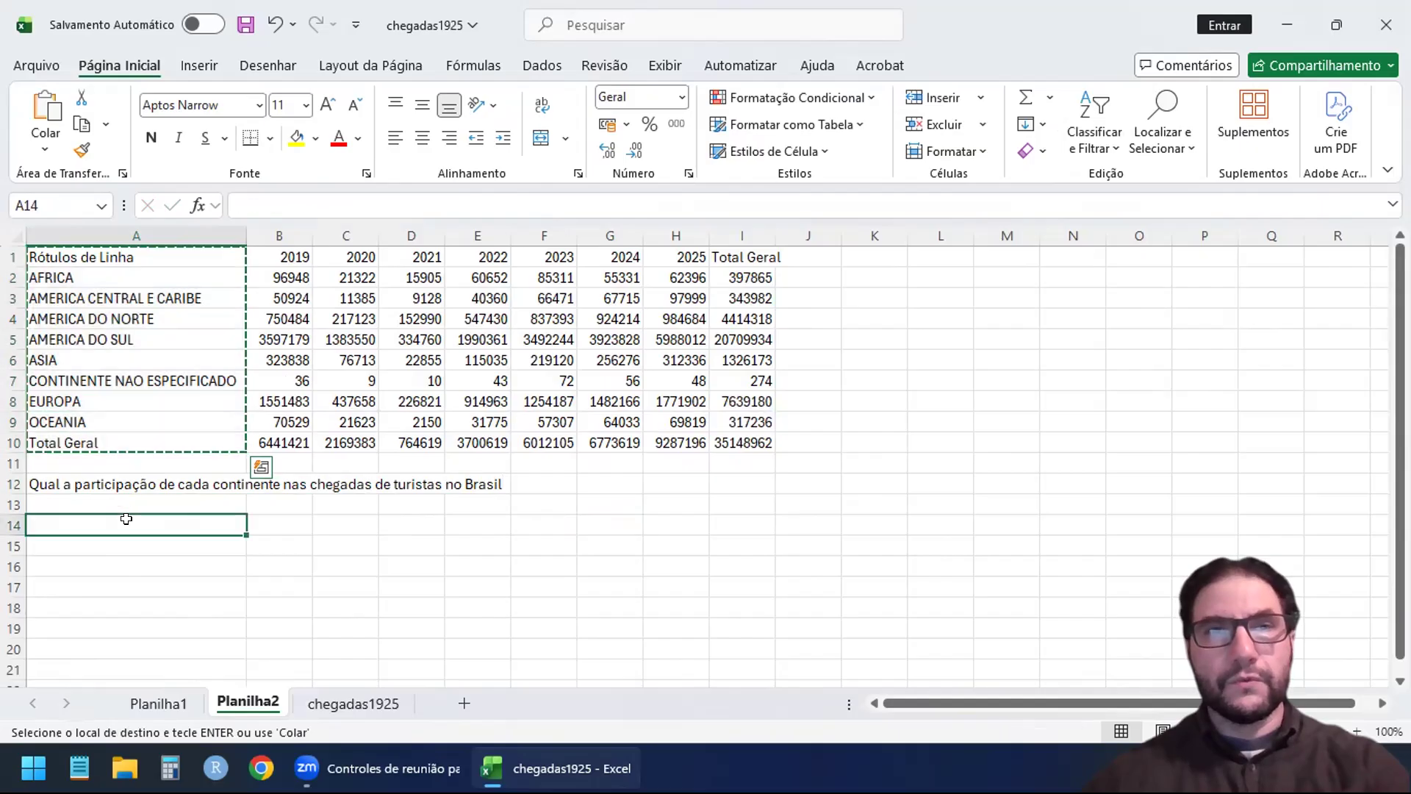
key(ctrl+v)
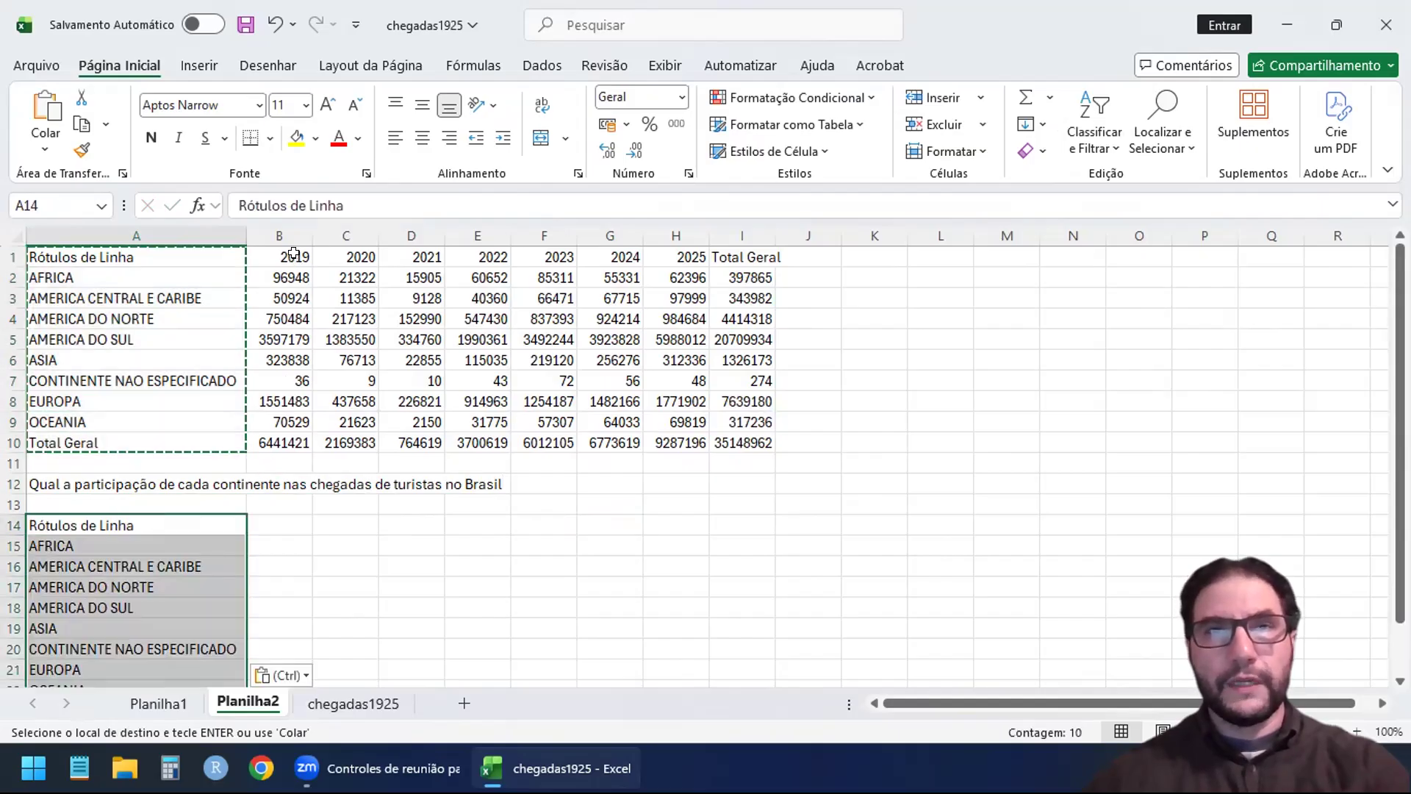
drag(294, 253, 742, 257)
key(ctrl+c)
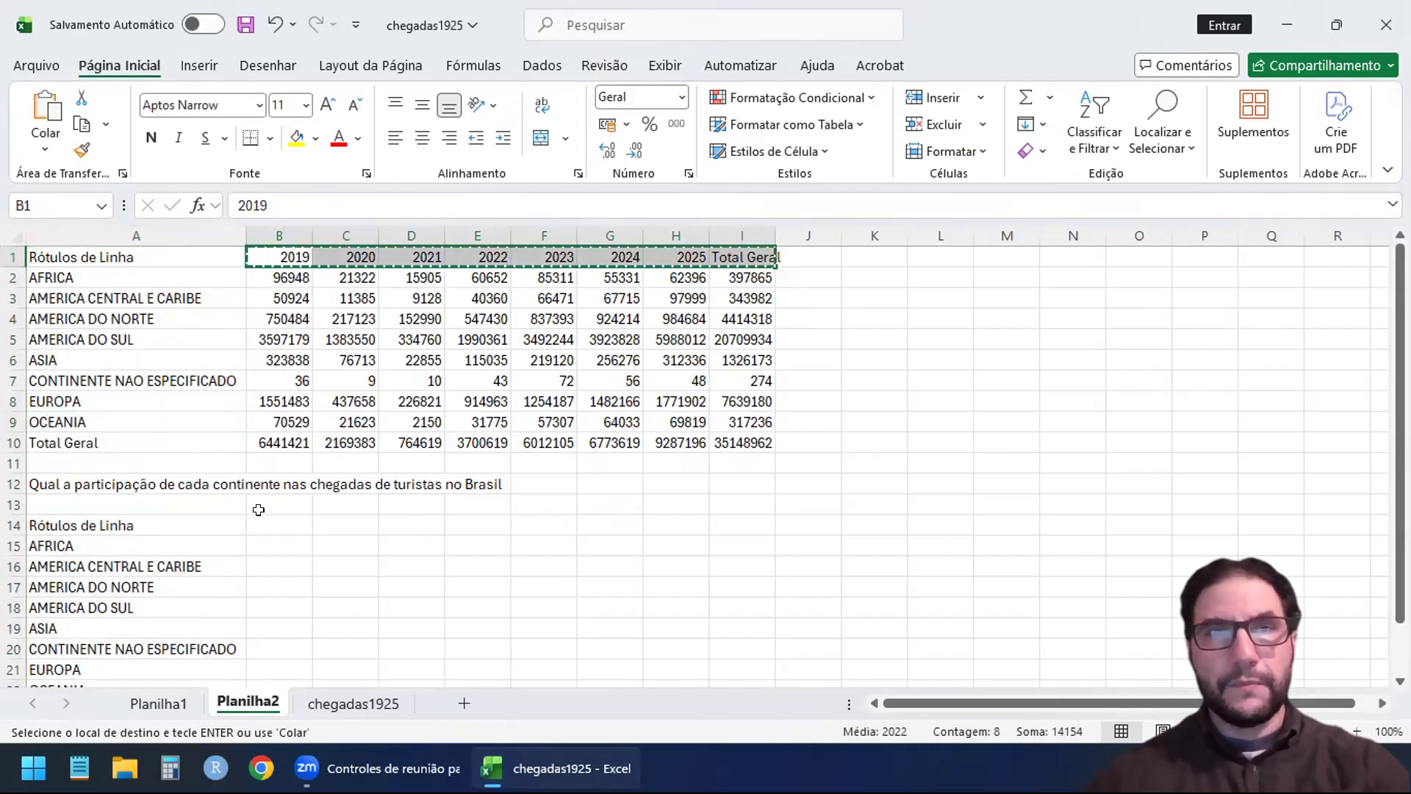
click(283, 521)
key(ctrl+v)
Replace the second table's header in A14 with "Continente".
click(181, 524)
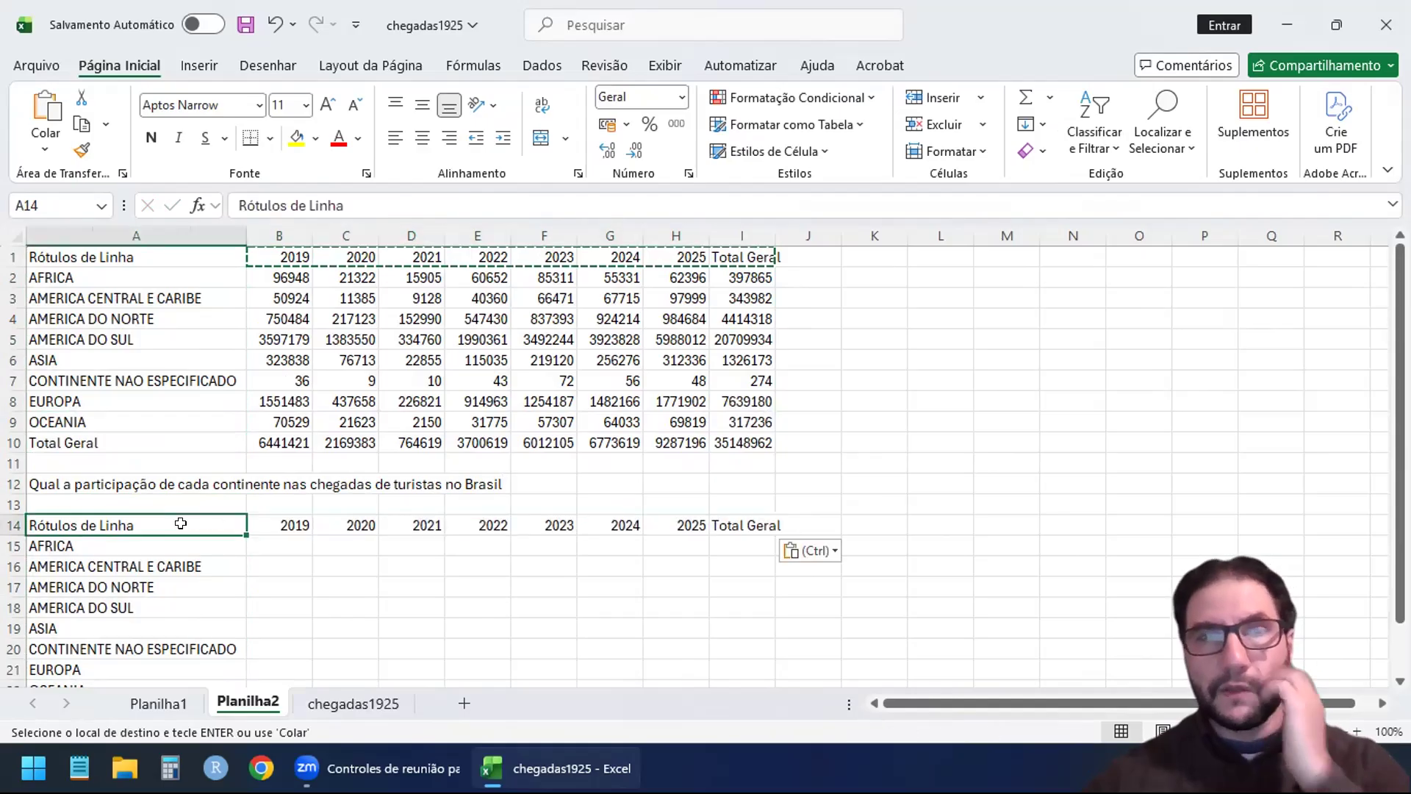
text(Contine)
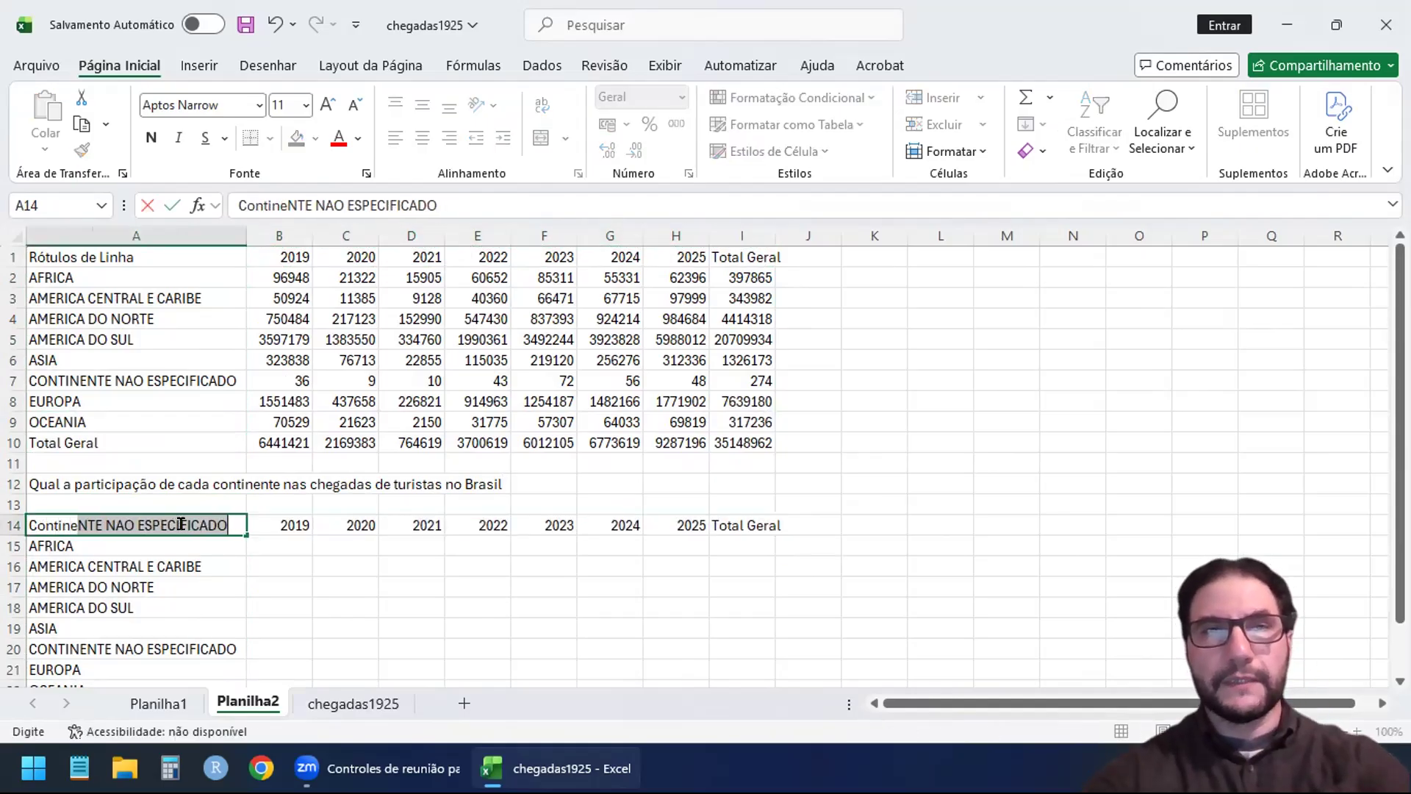
text(te)
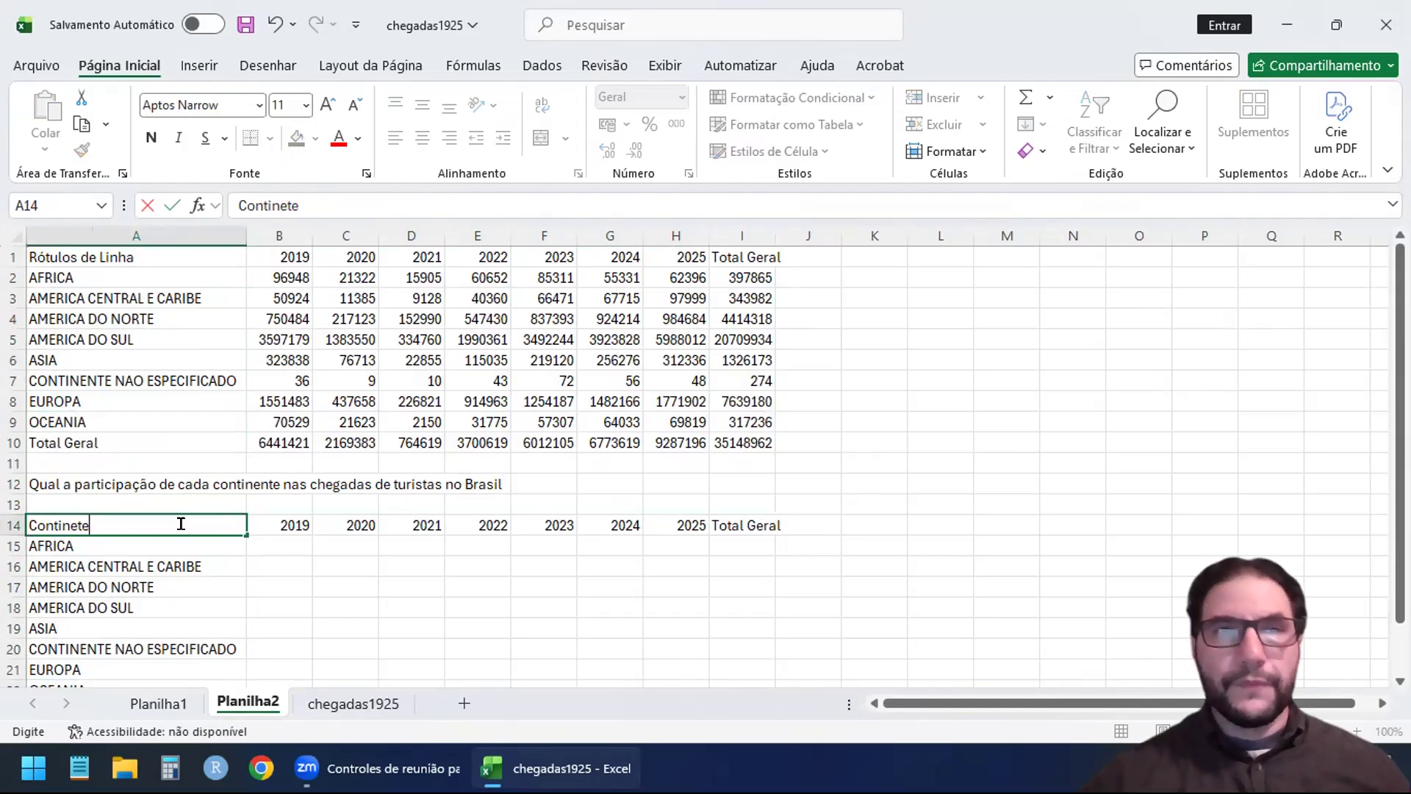
key(BackSpace)
key(BackSpace)
text(nte)
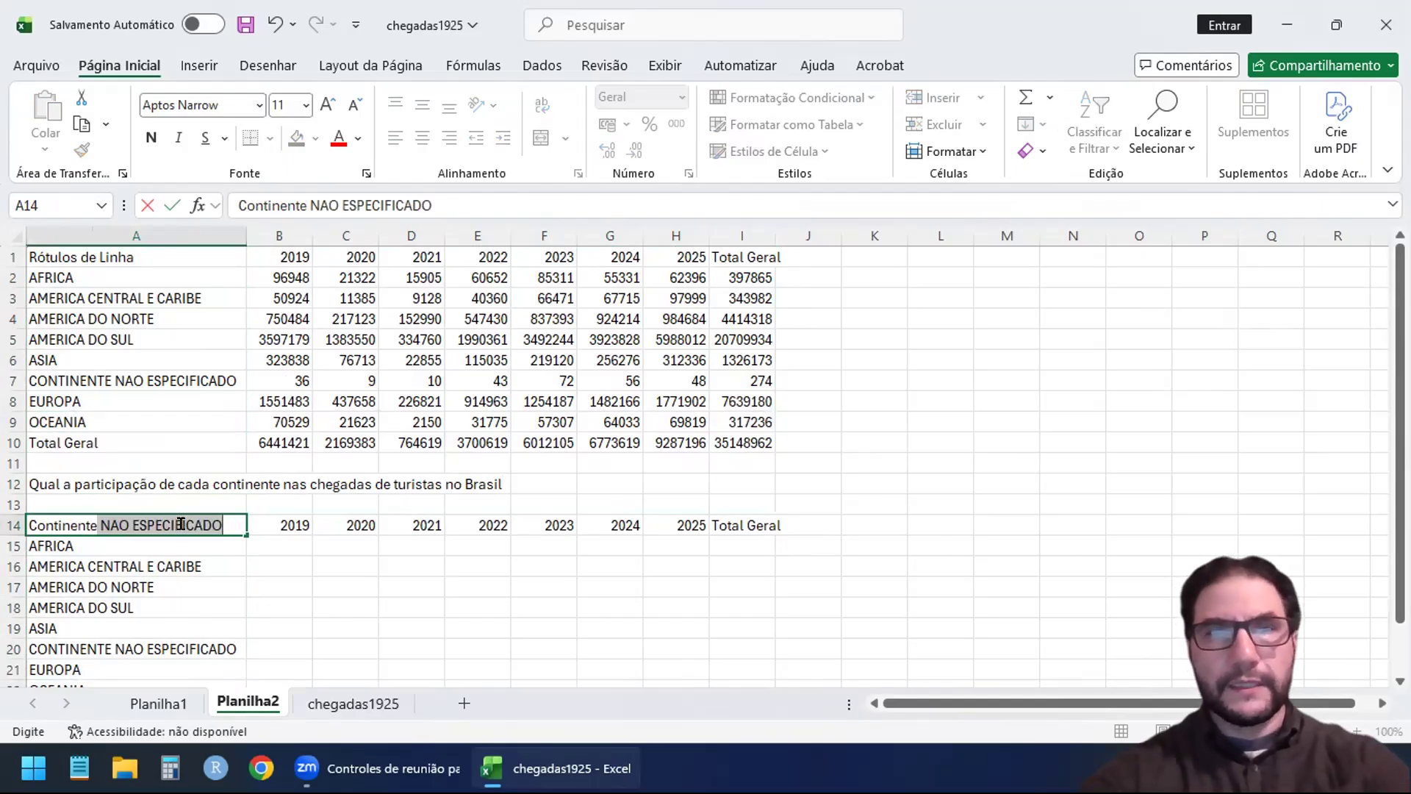
key(Delete)
key(Return)
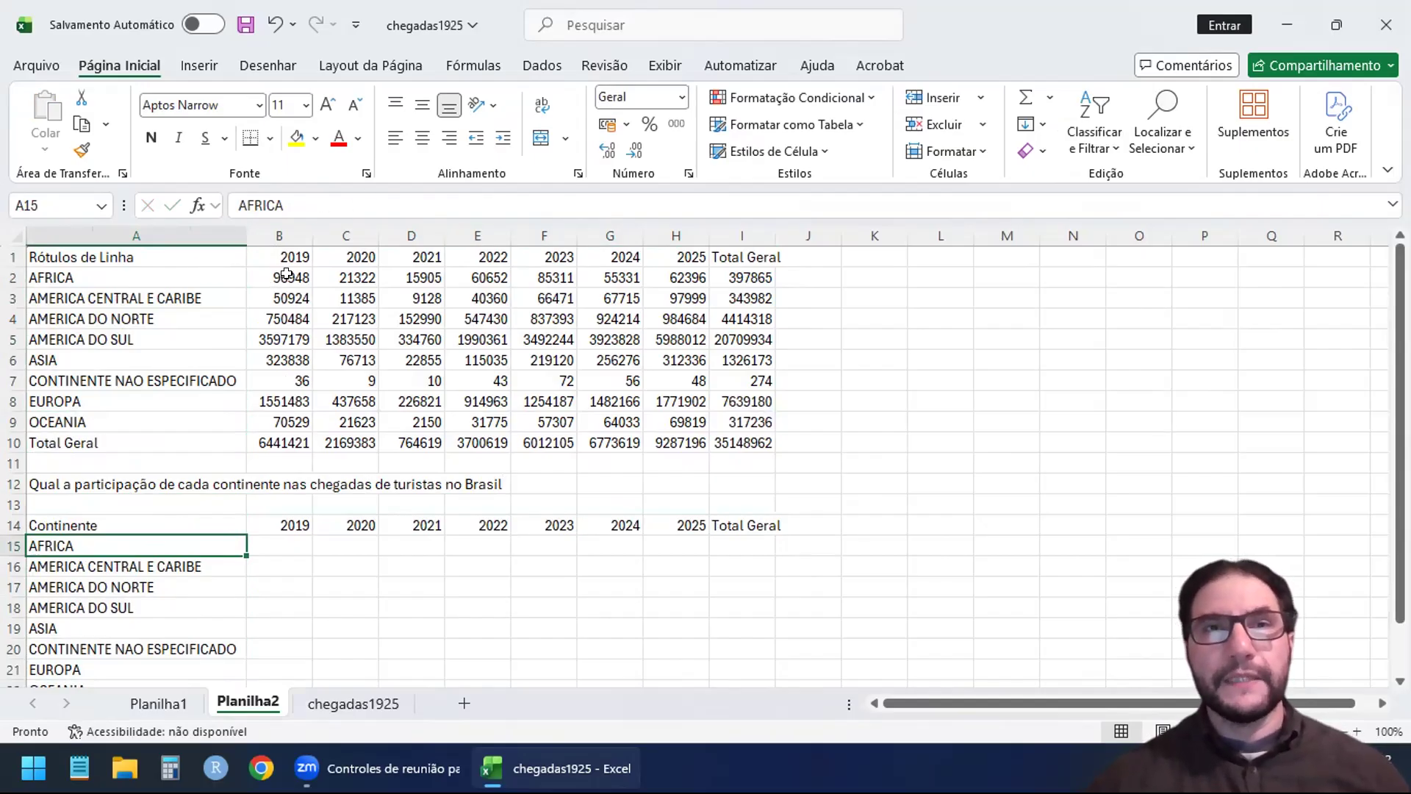
Calculate AFRICA's 2019 share of arrivals in B15 with the formula =B2/B10.
click(259, 442)
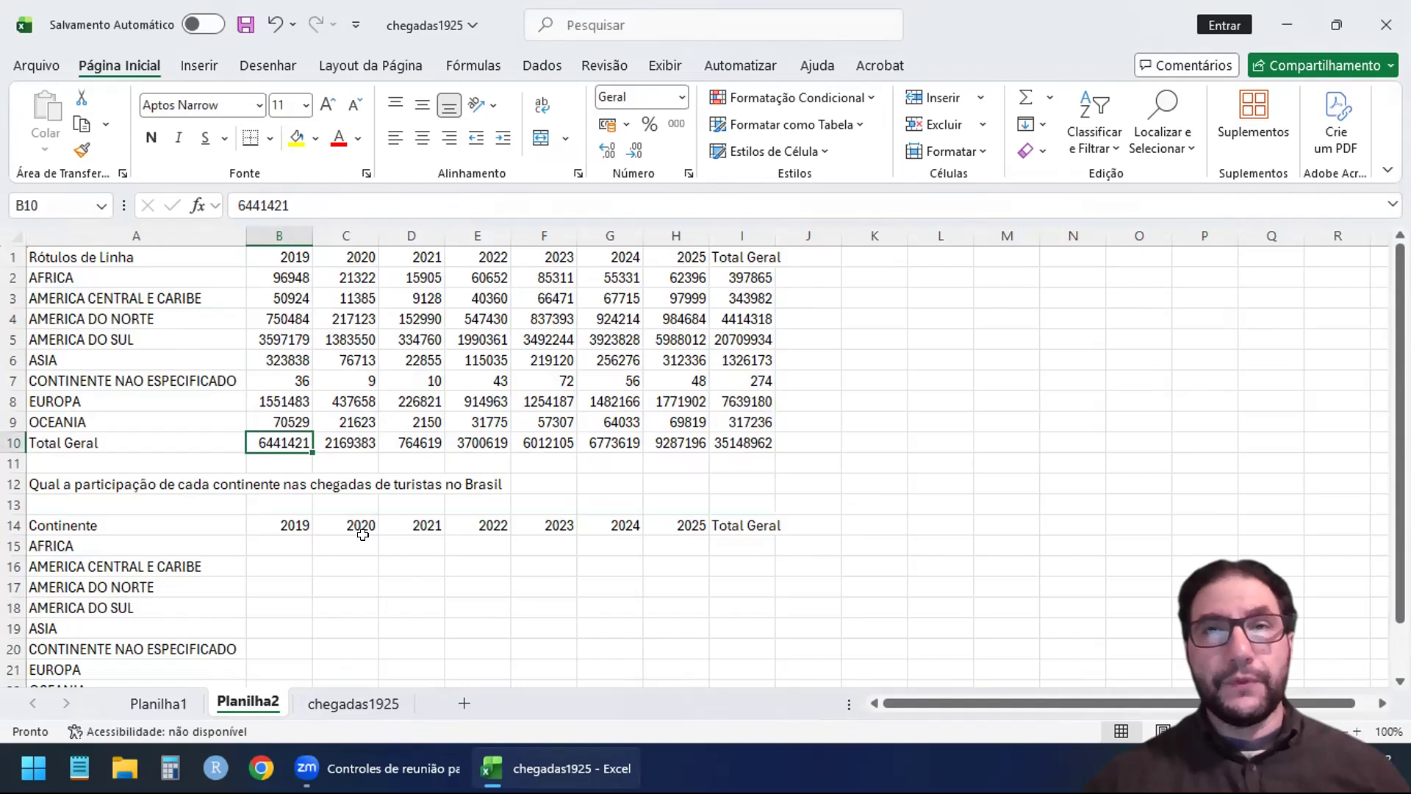
click(263, 545)
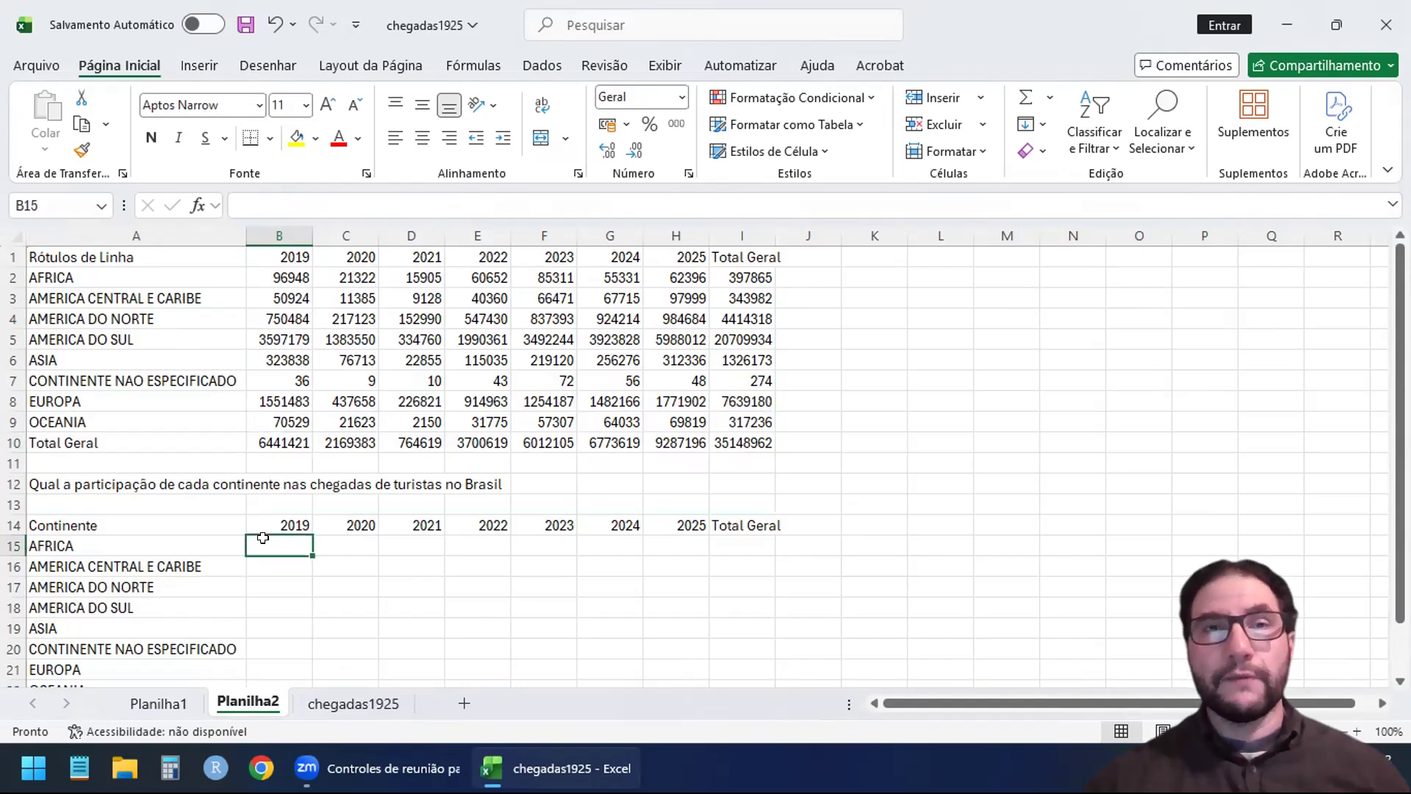
text(=)
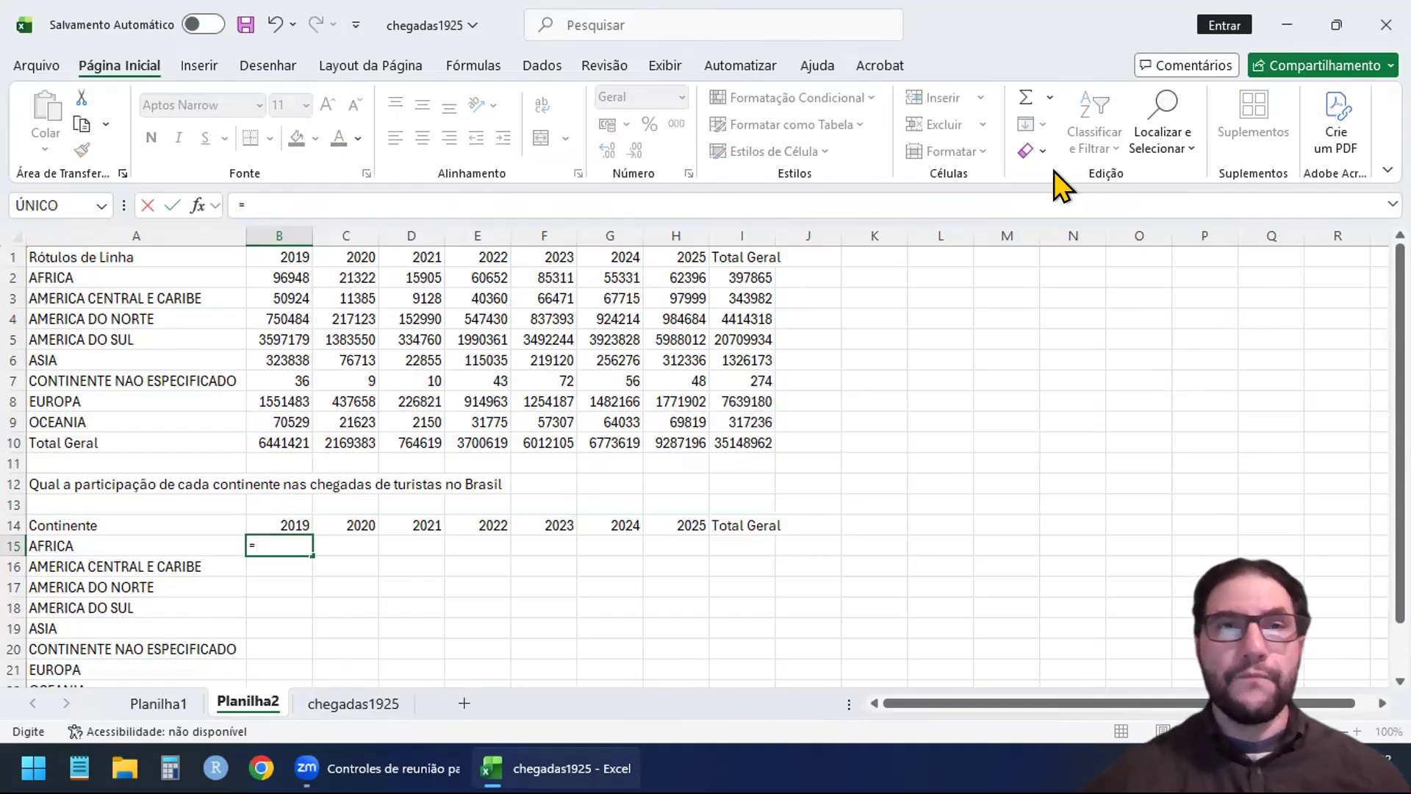
click(272, 276)
text(/)
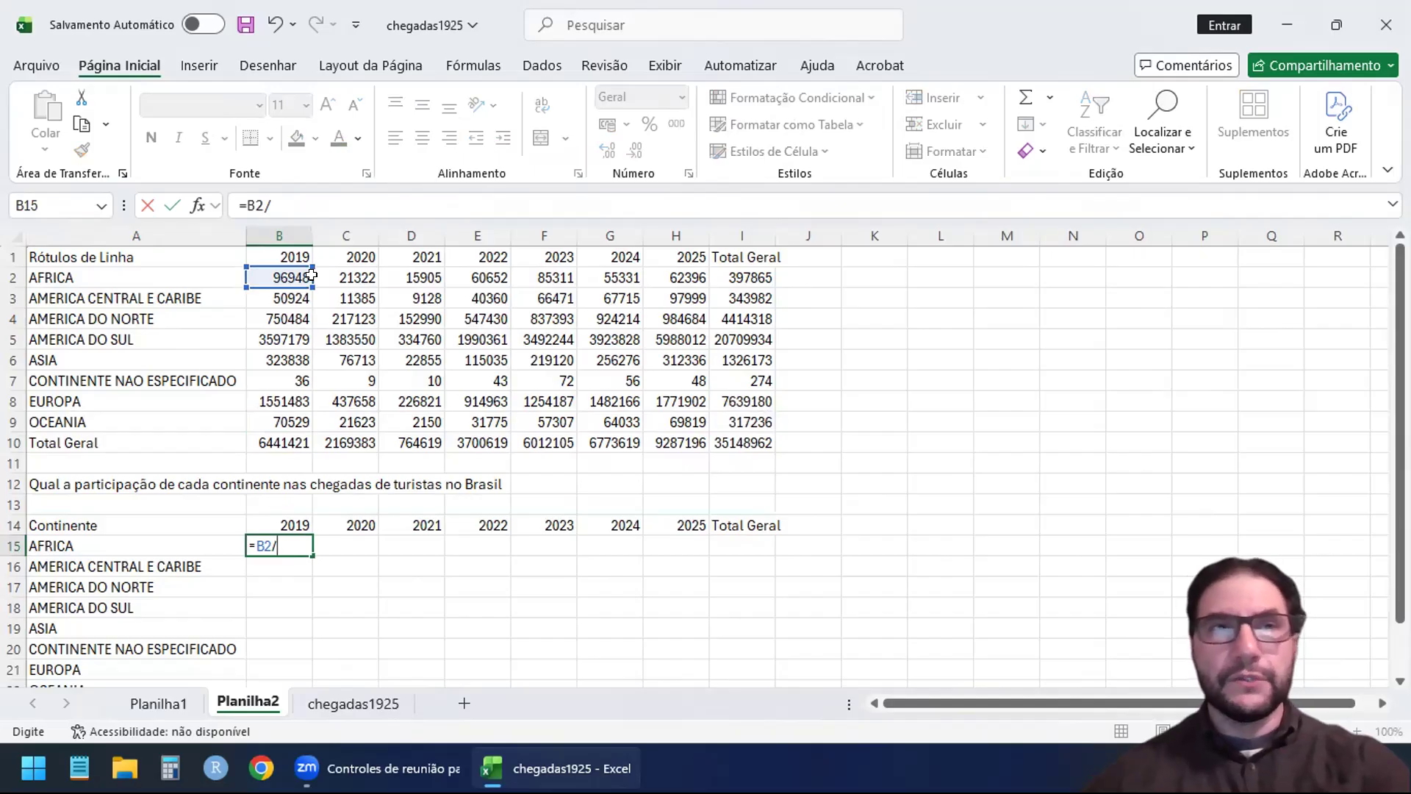
click(263, 441)
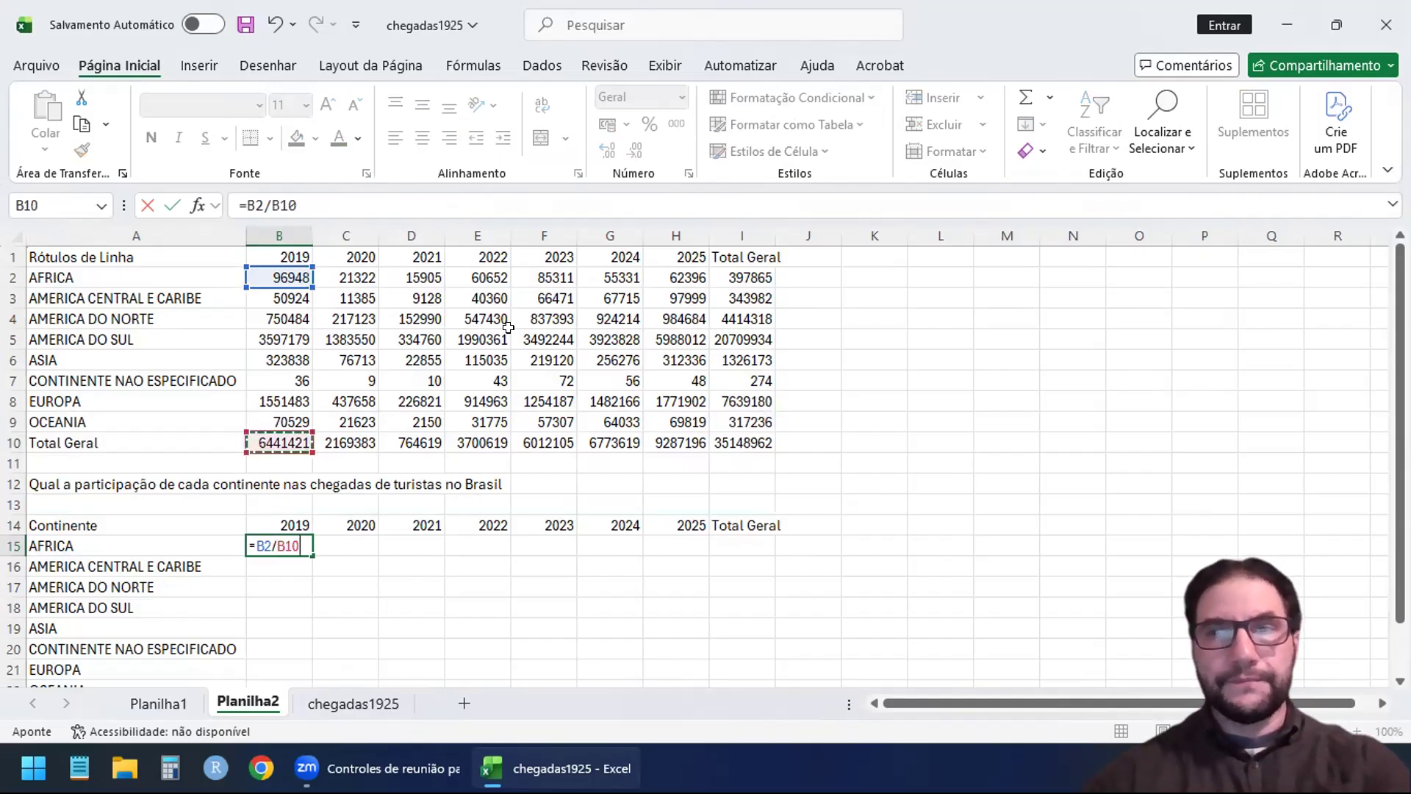
key(Return)
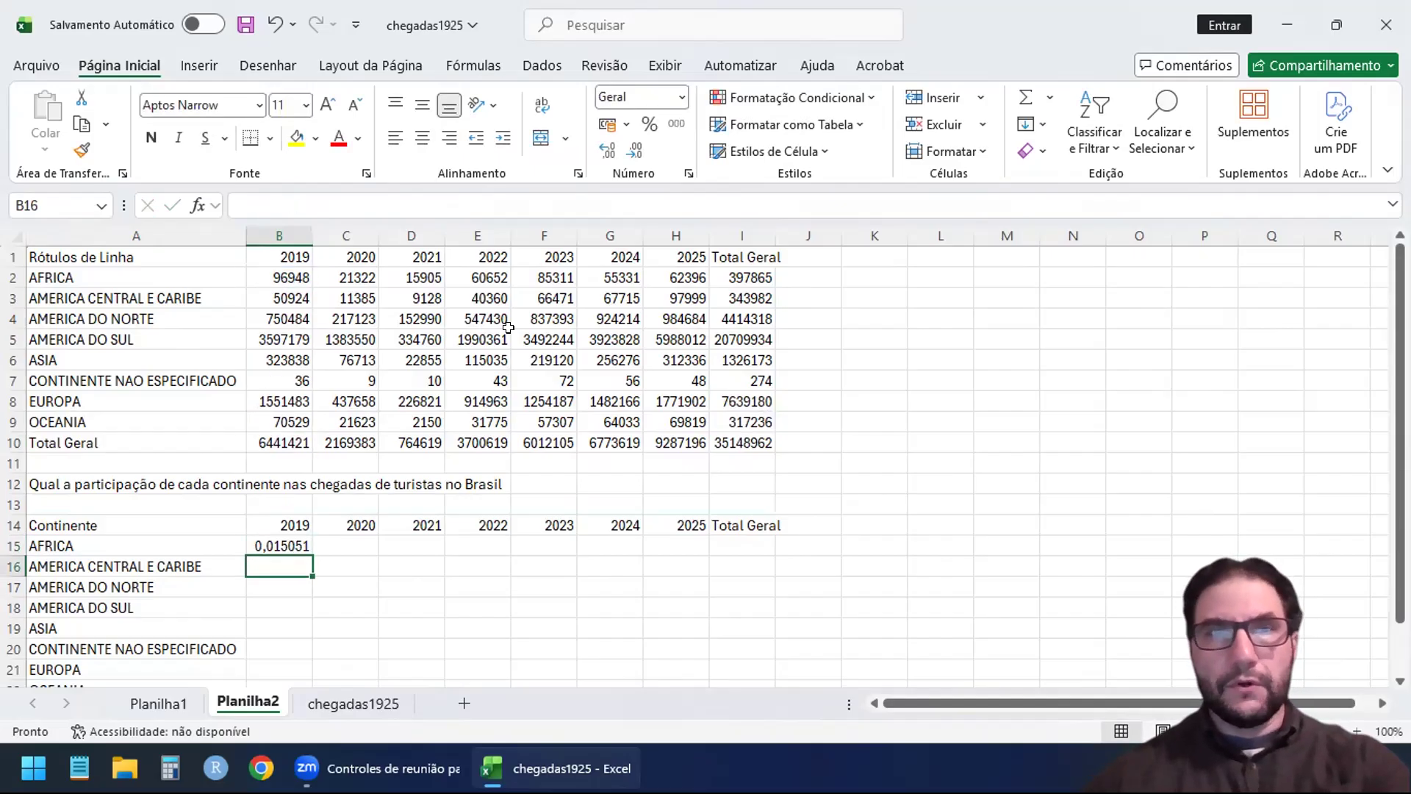
Format the AFRICA 2019 share in B15 as a percentage with two decimal places.
click(274, 542)
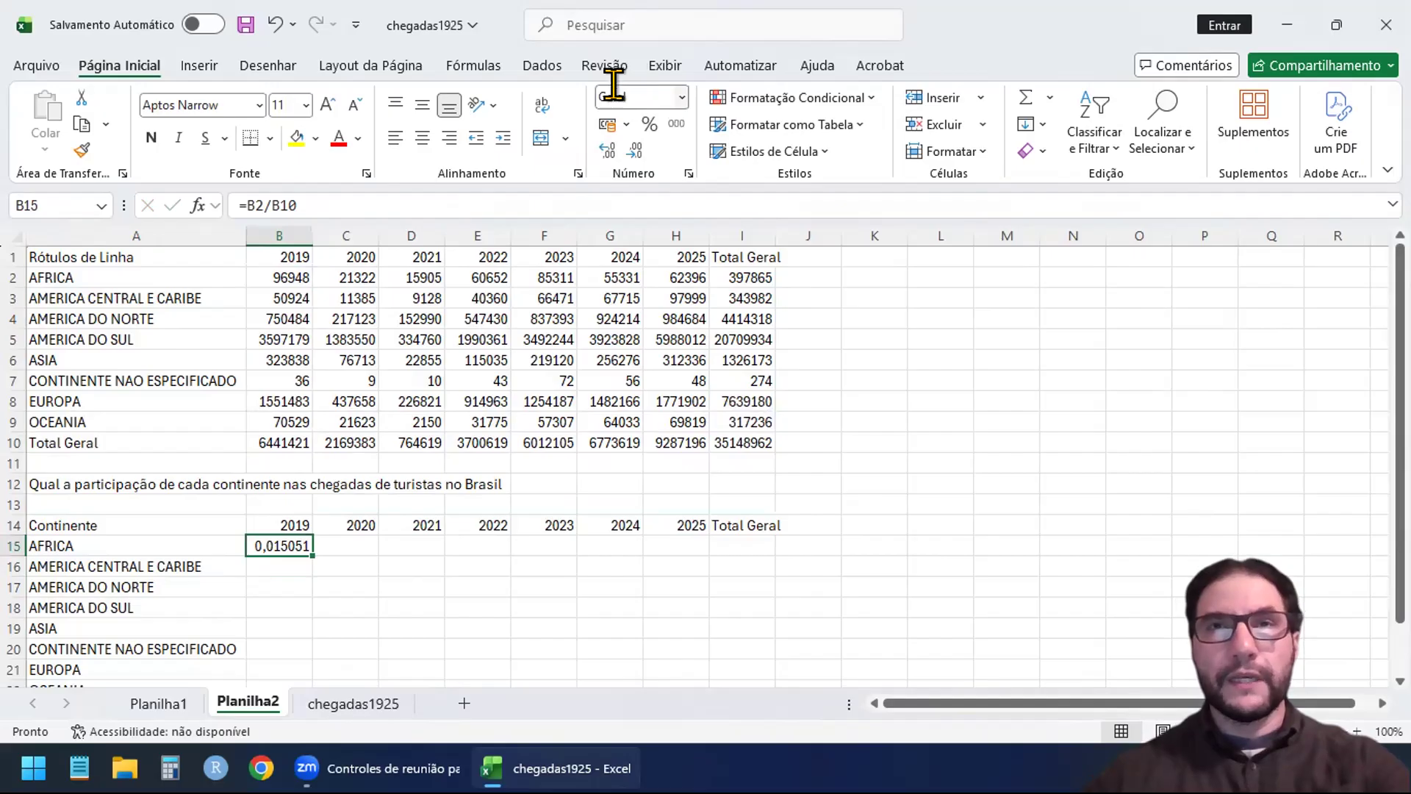
click(649, 123)
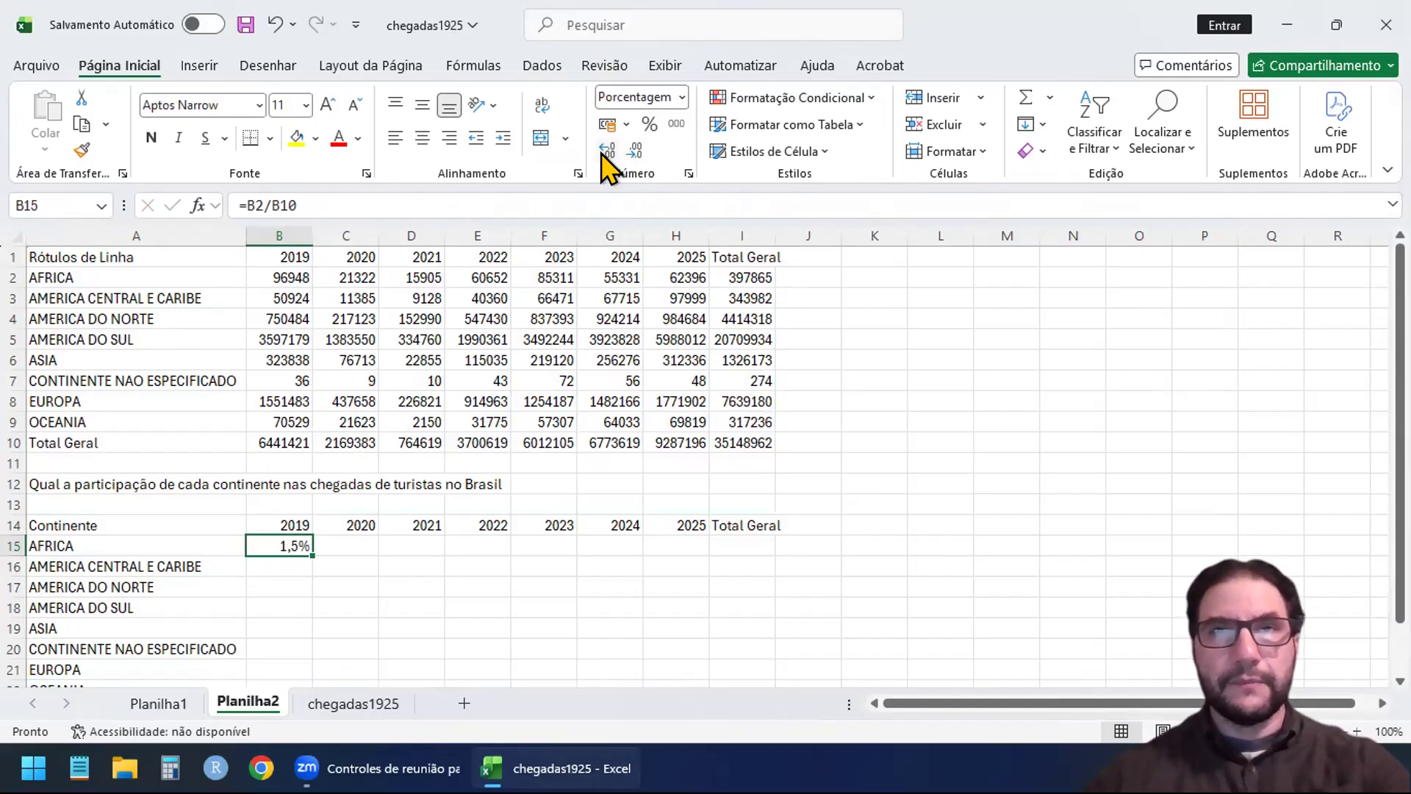
click(602, 154)
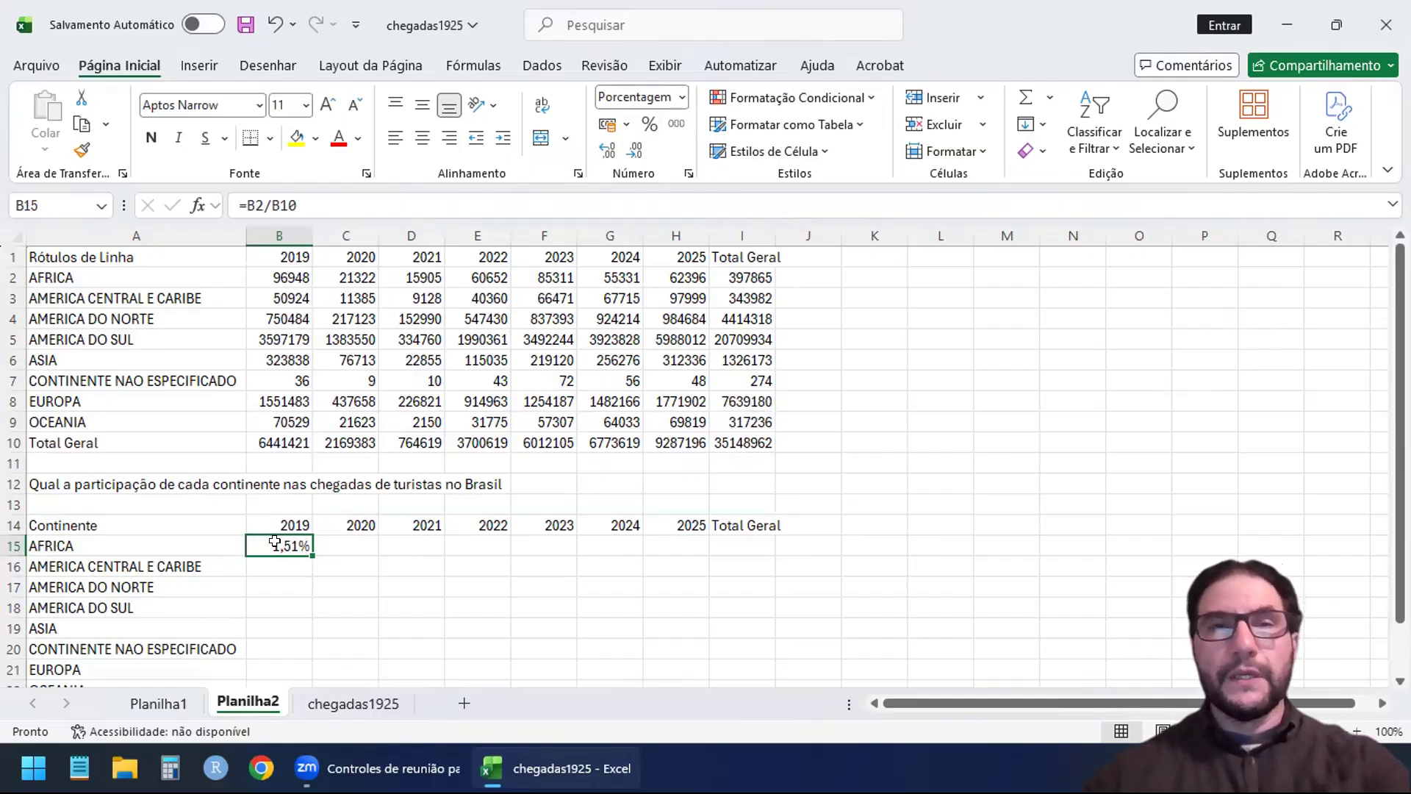
Calculate the 2019 share of AMERICA CENTRAL E CARIBE in B16 with the formula =B3/B10.
click(292, 561)
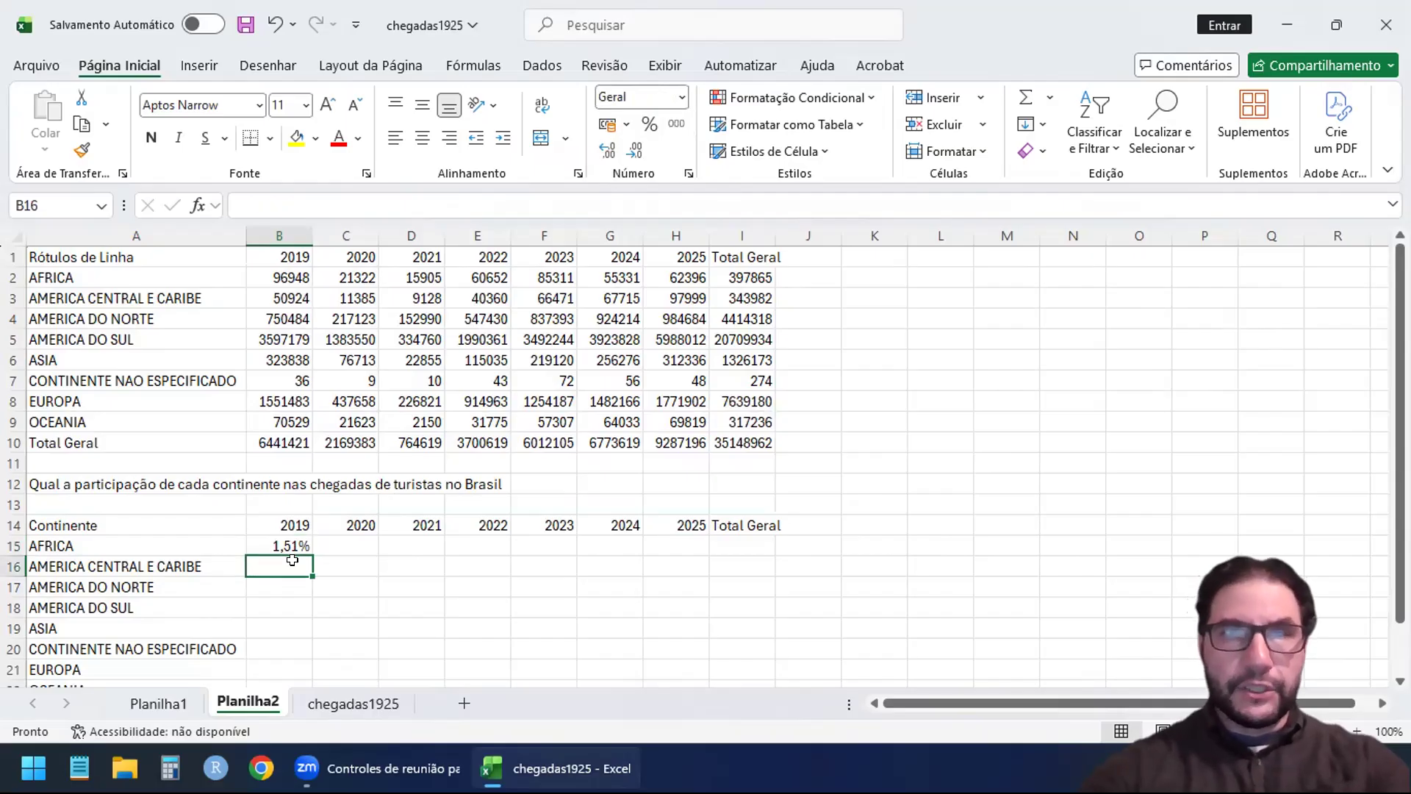
text(=)
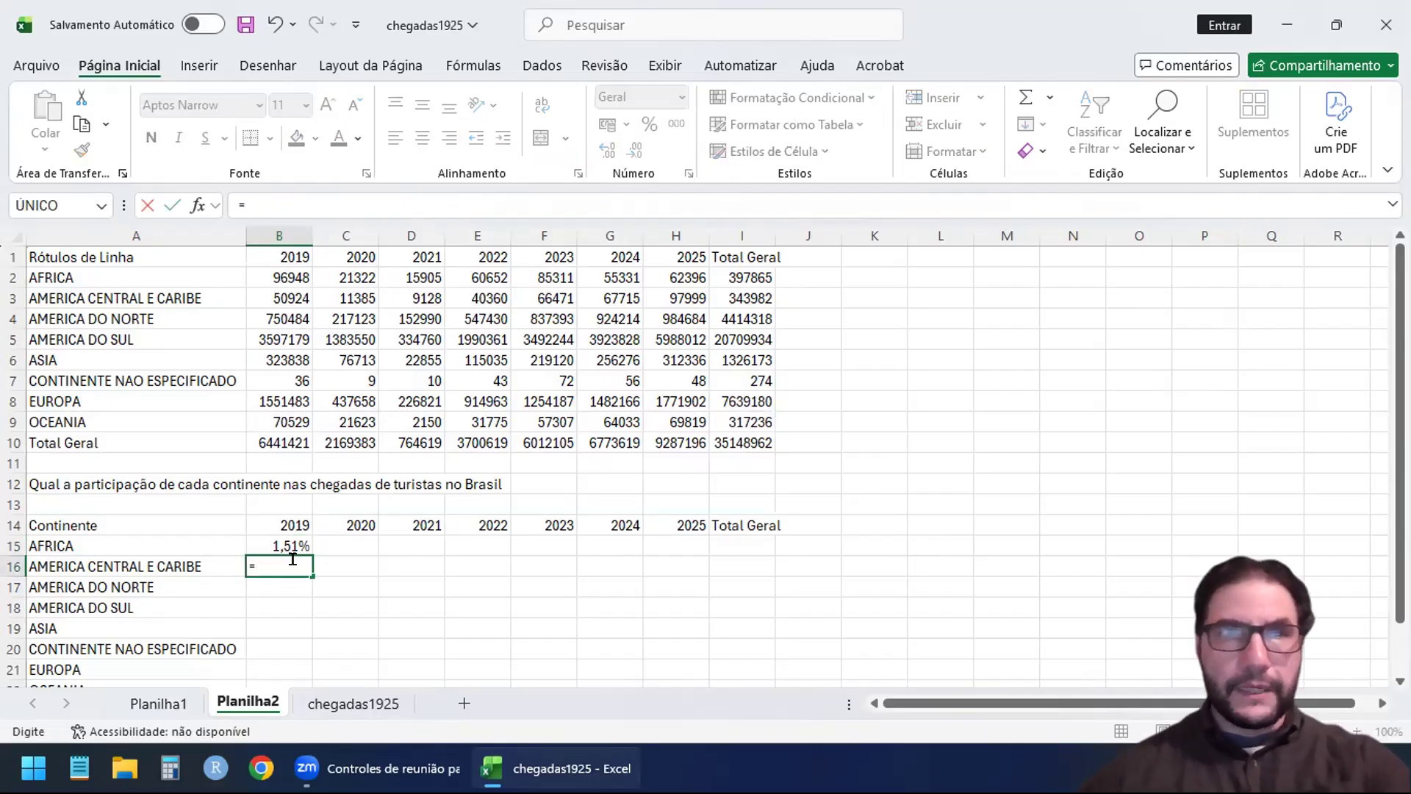
click(292, 304)
text(/)
click(274, 442)
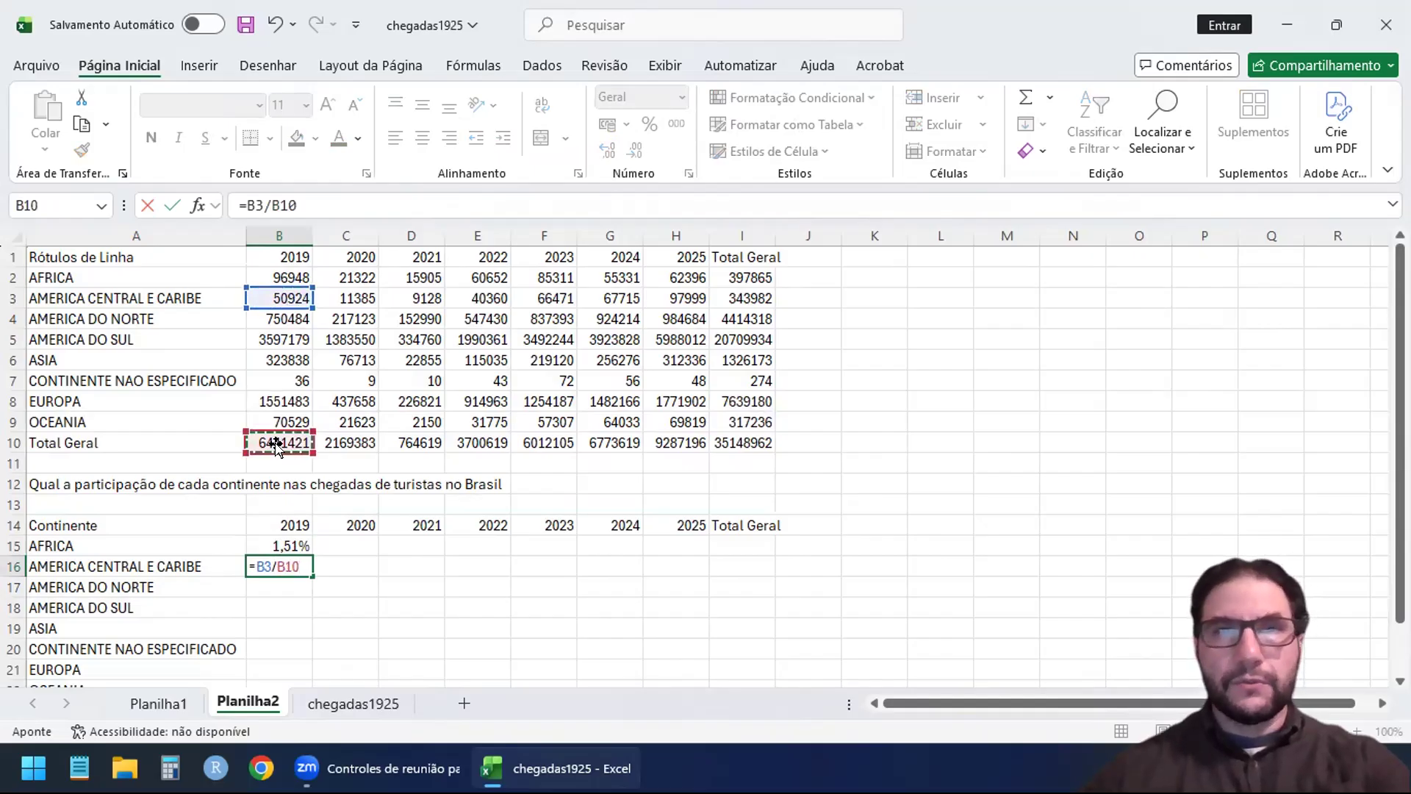
key(Return)
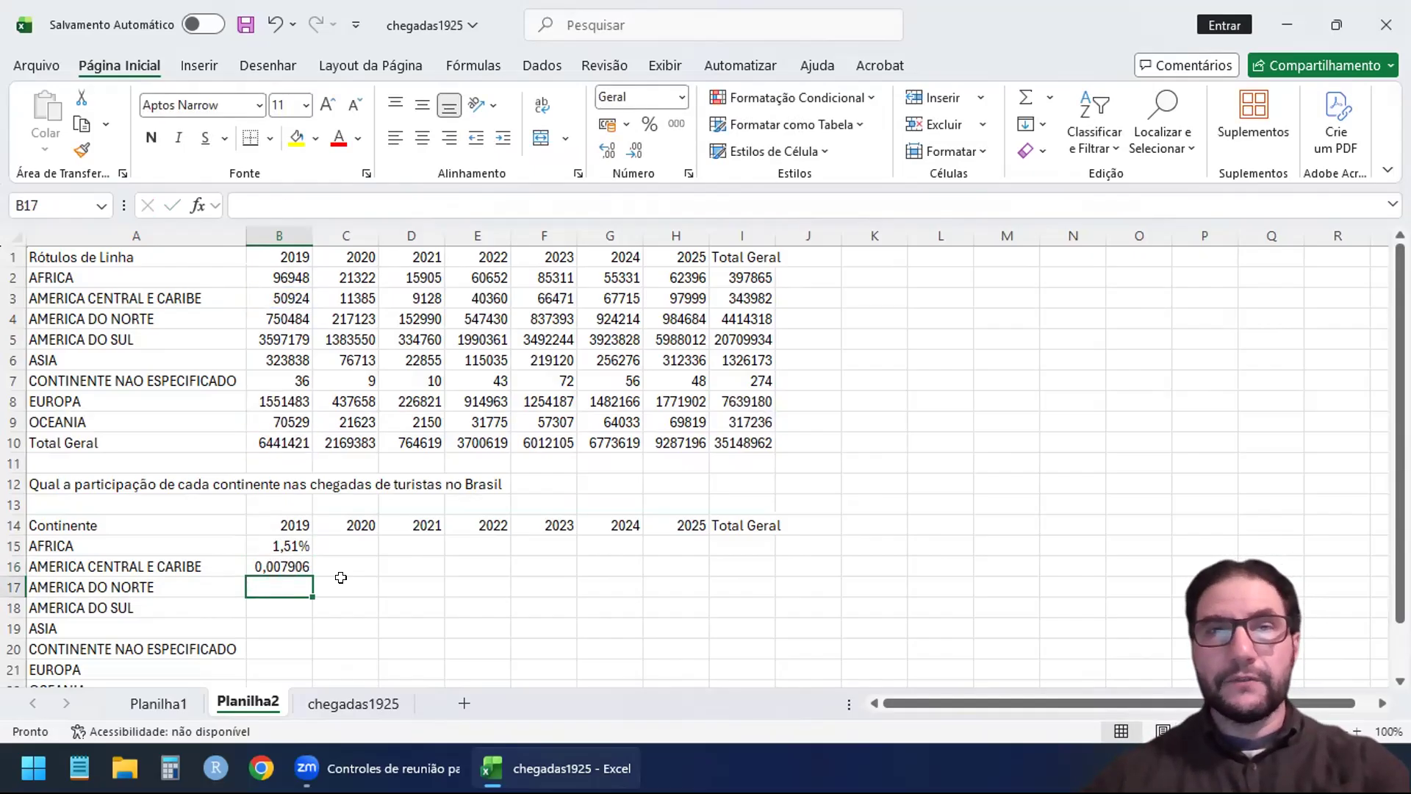
Re-enter the AMERICA CENTRAL E CARIBE 2019 share in B16 with the total's row locked, as =B3/B$10.
click(279, 557)
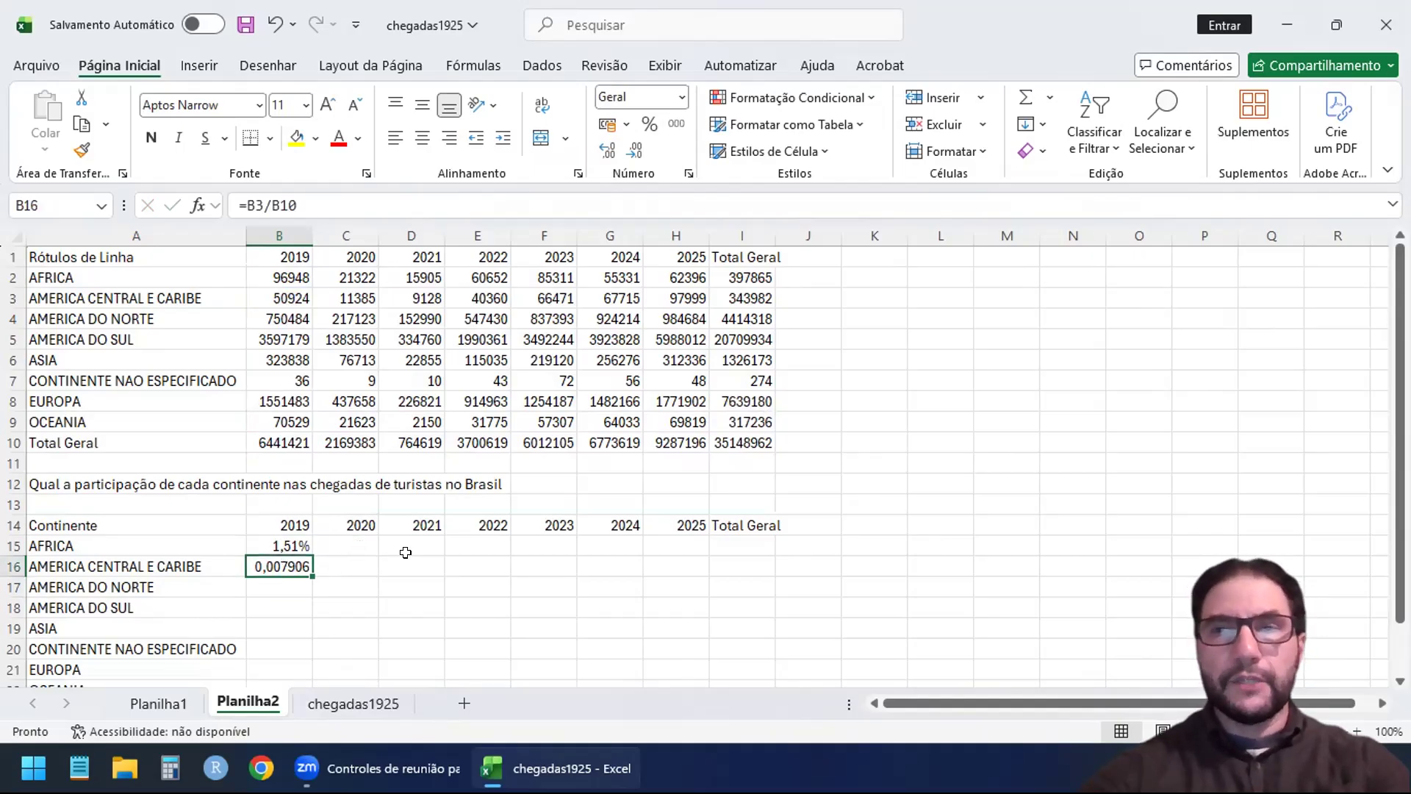
text(=)
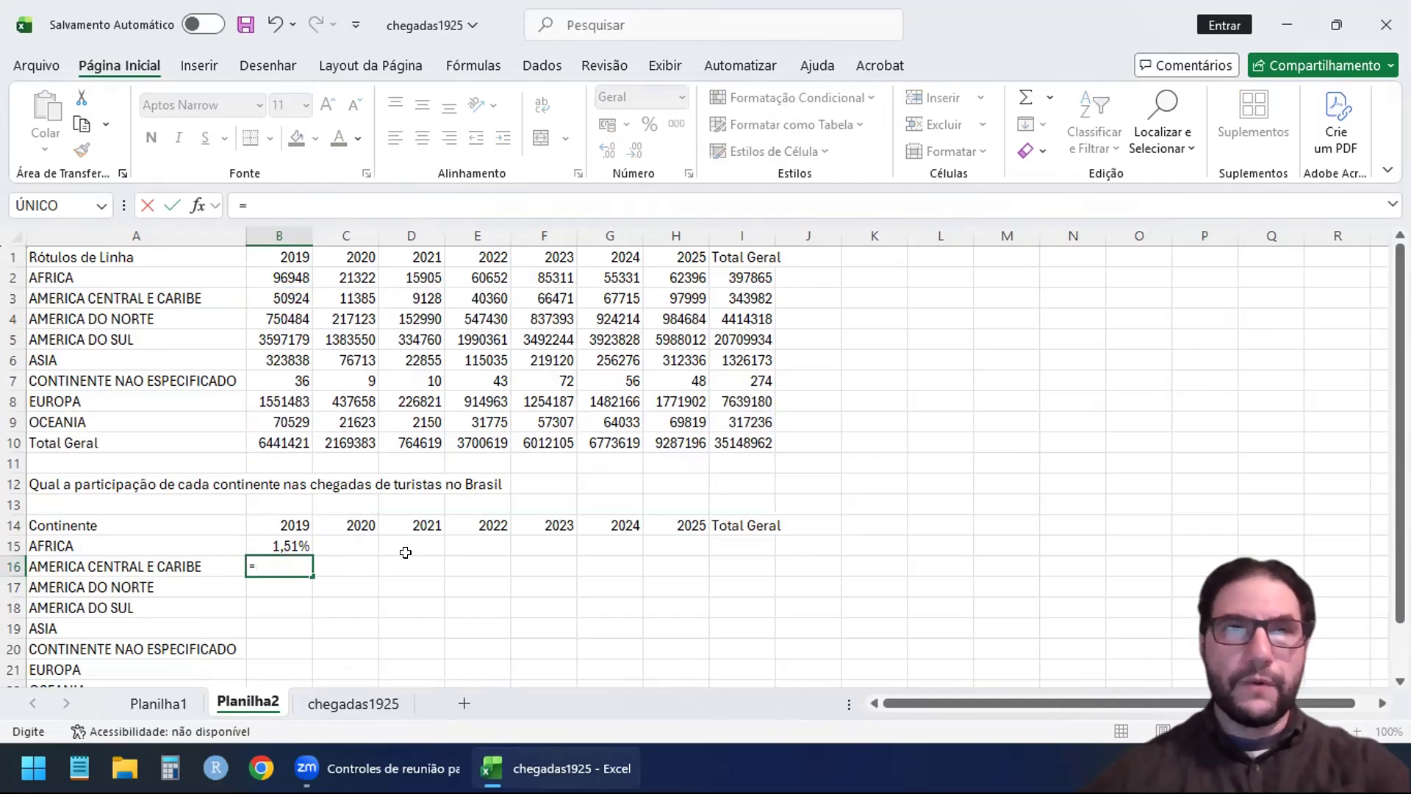
click(269, 296)
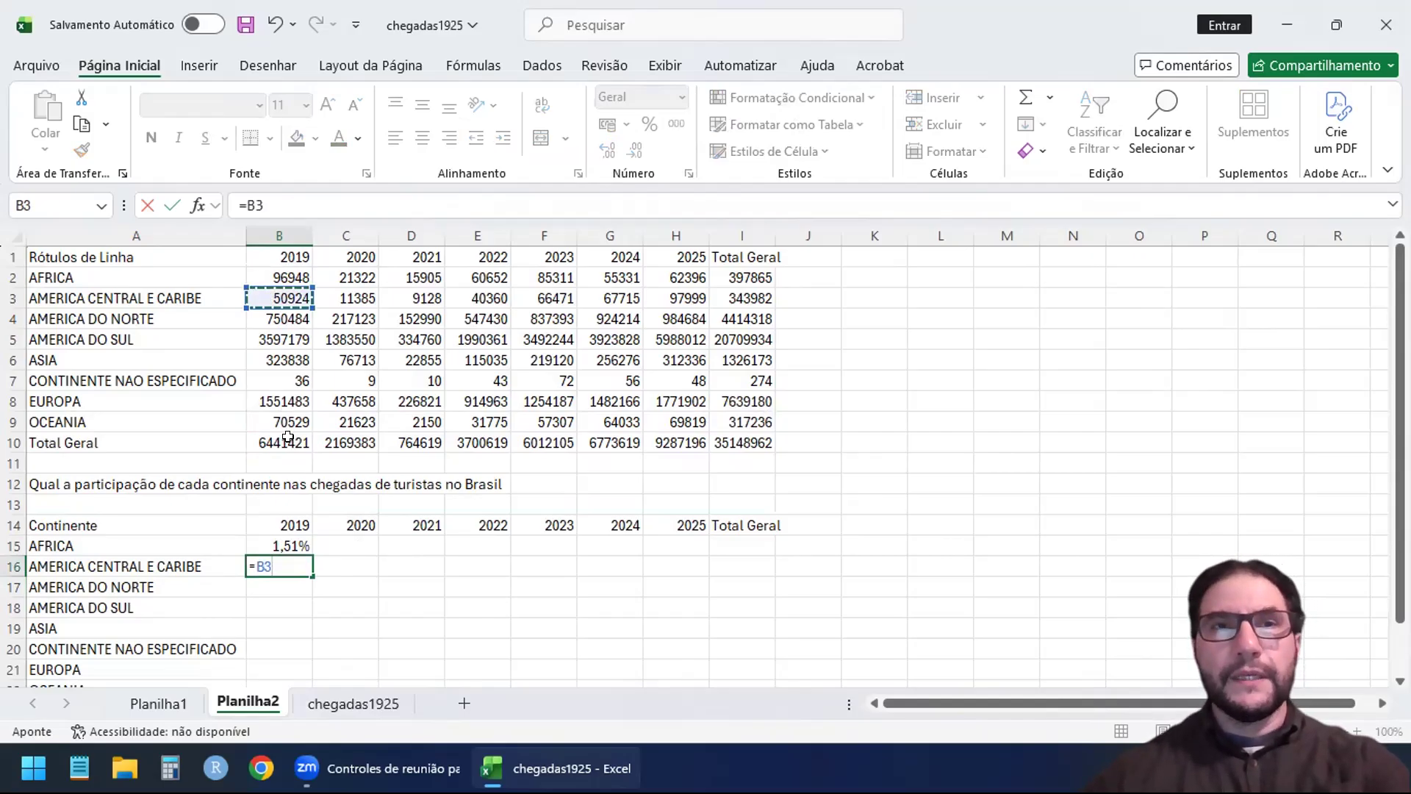
text(/)
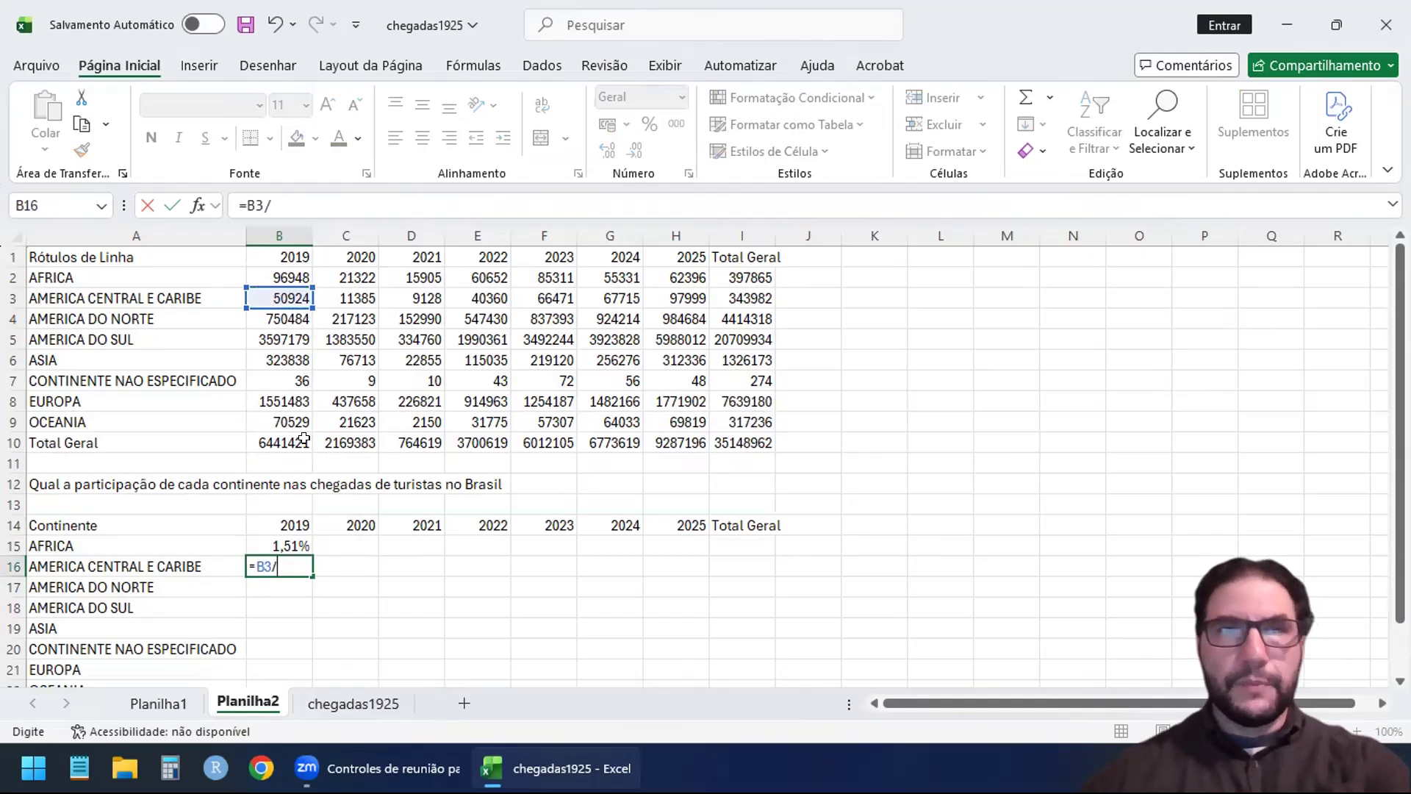
click(287, 439)
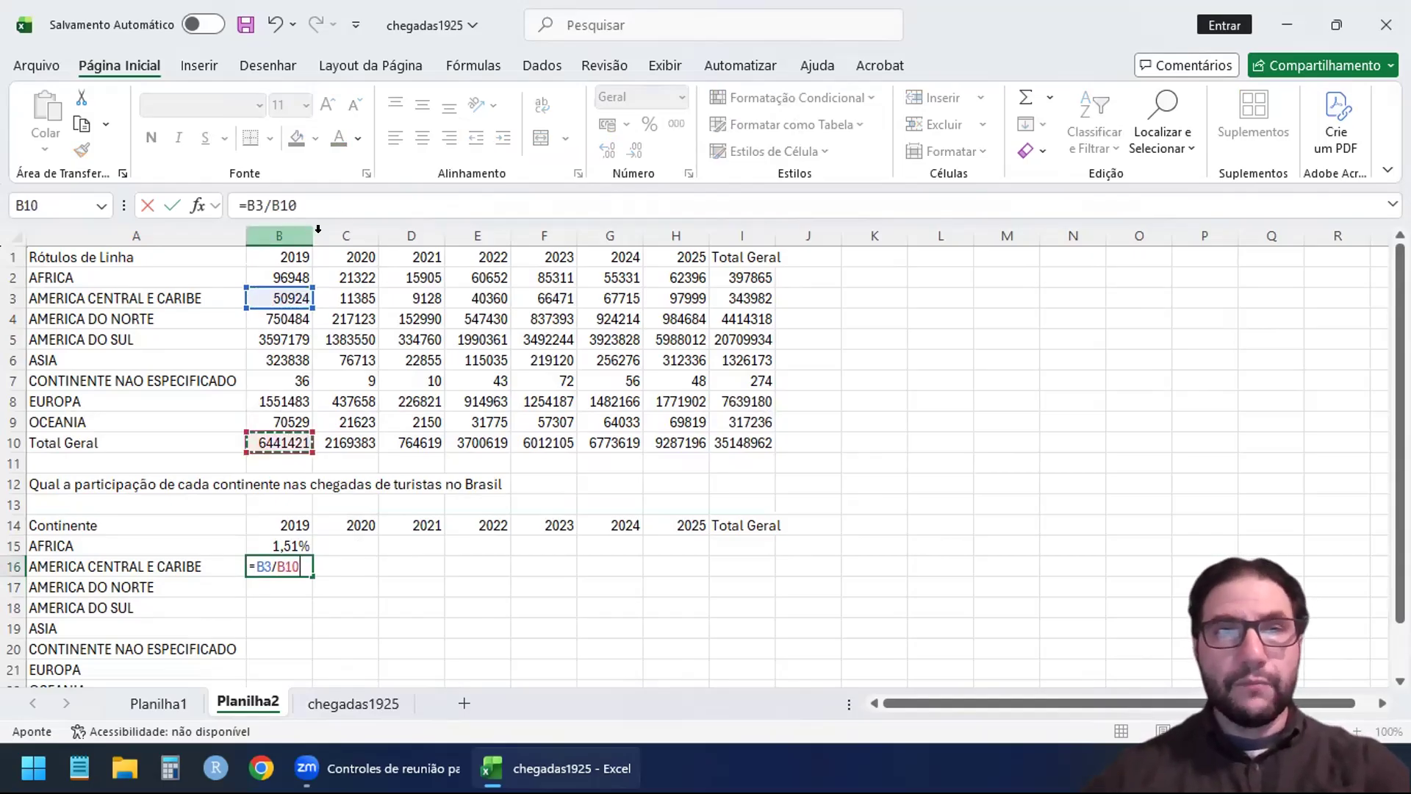
click(271, 205)
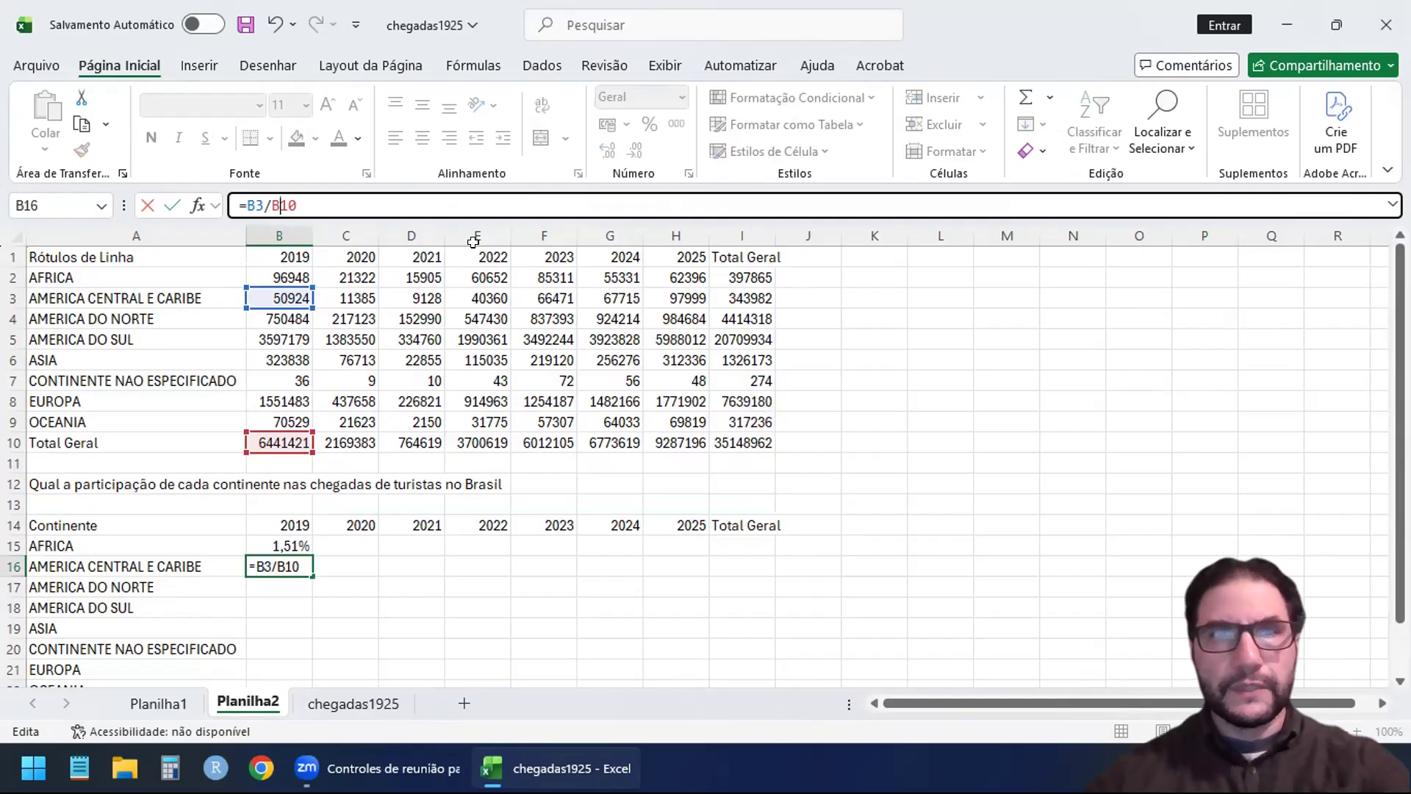
text($)
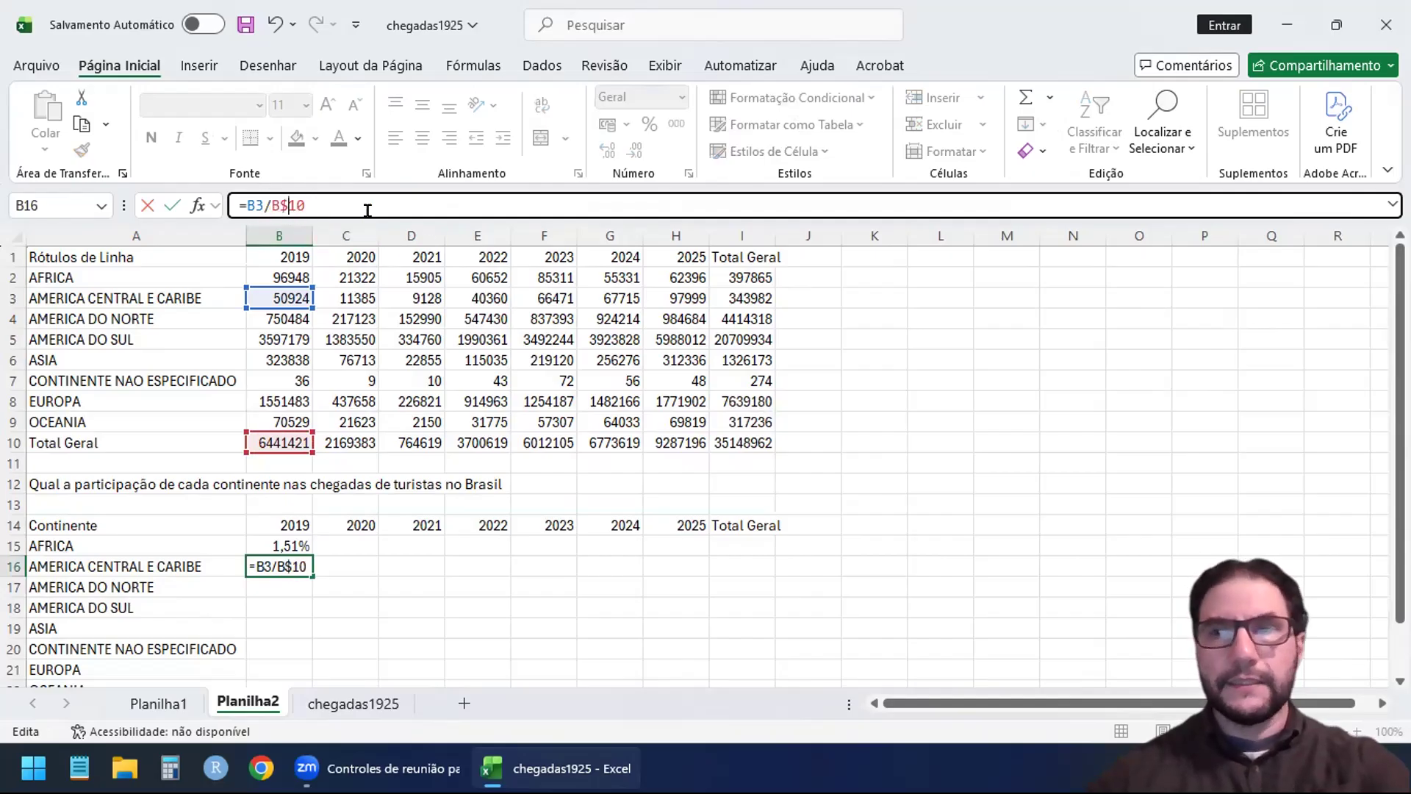
key(Return)
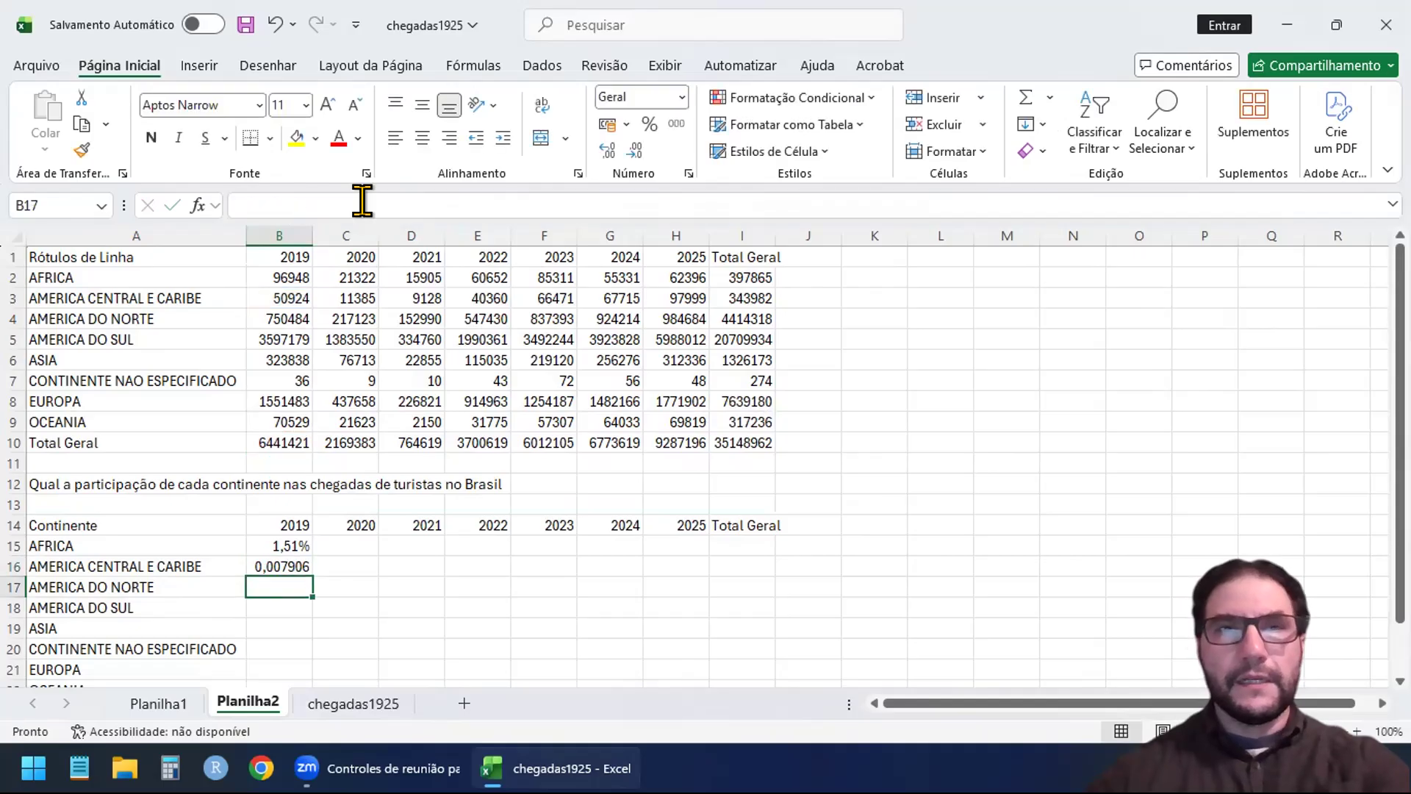
Fill the B16 share formula down the 2019 column through the Total Geral row, B23.
click(292, 561)
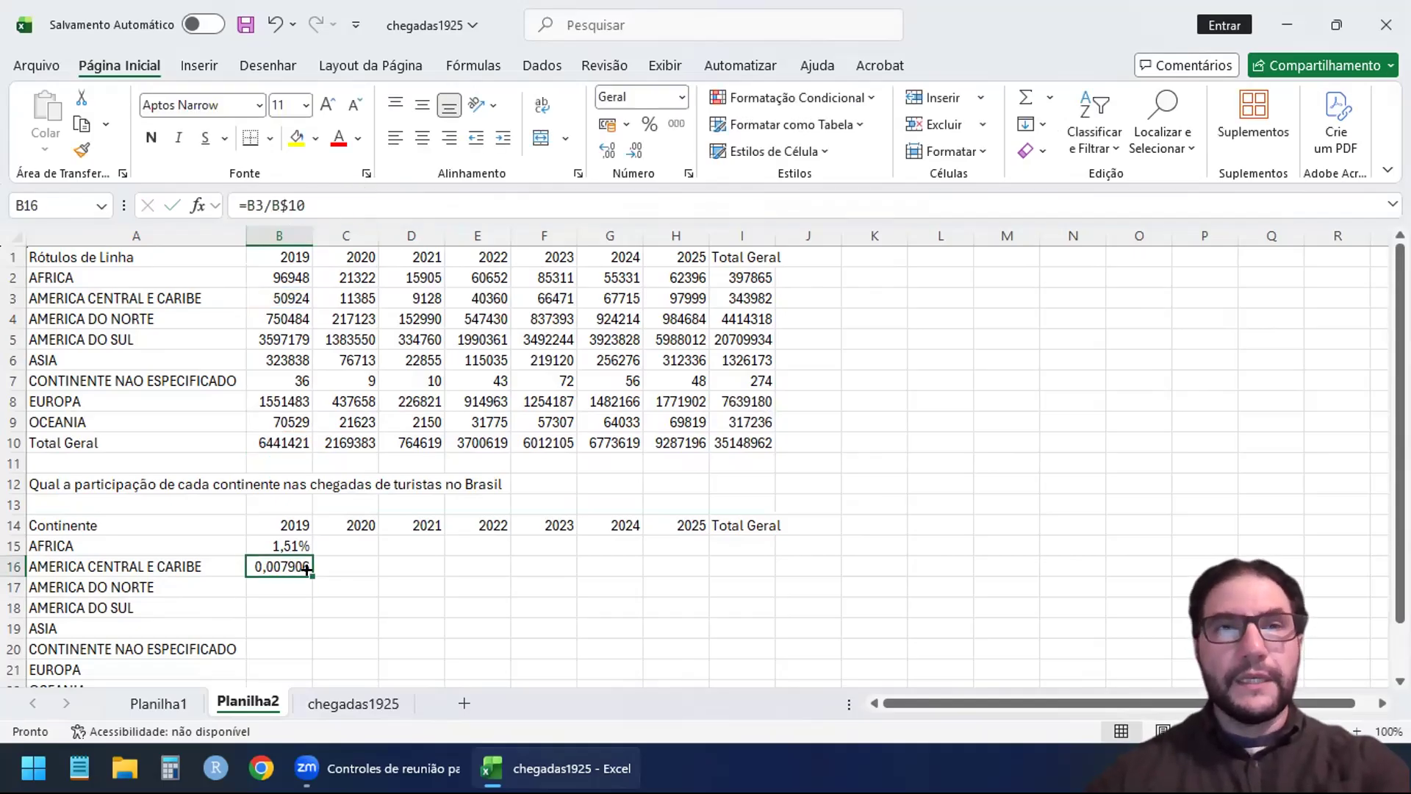
drag(307, 568, 290, 649)
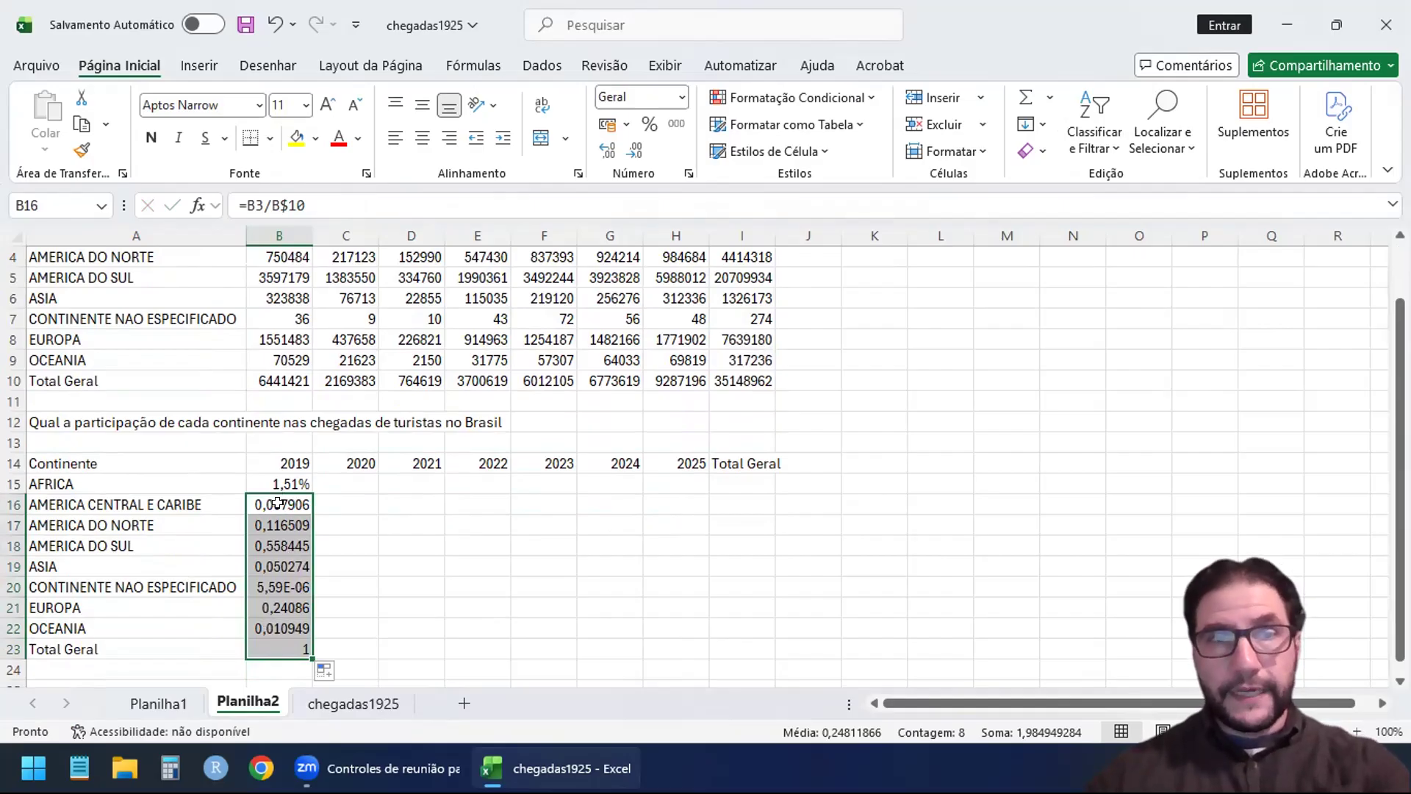
click(270, 649)
Fill the share formulas across the remaining years and Total Geral, covering C15:I23 including the AFRICA row.
drag(285, 497, 289, 650)
click(289, 651)
drag(269, 504, 691, 647)
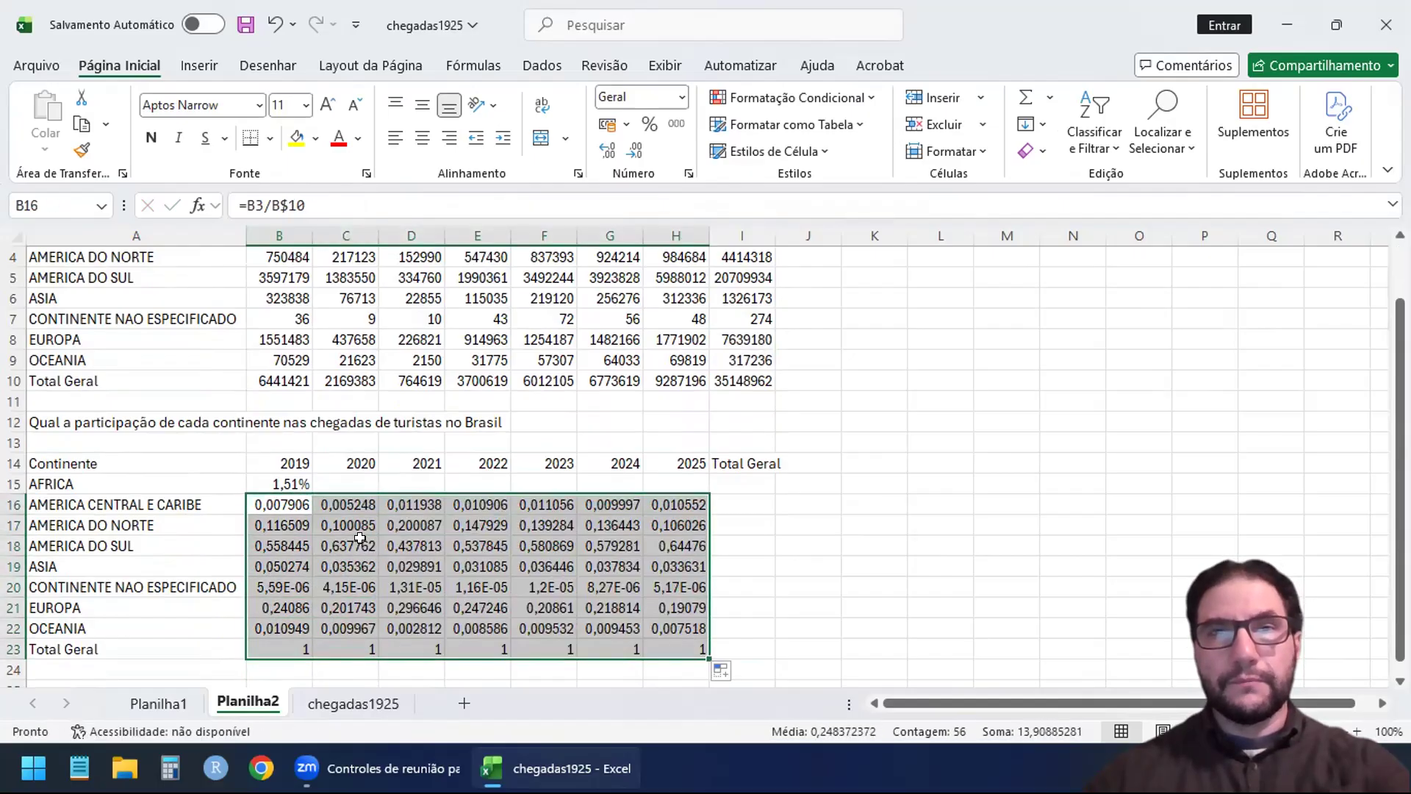
drag(340, 502, 774, 661)
click(710, 514)
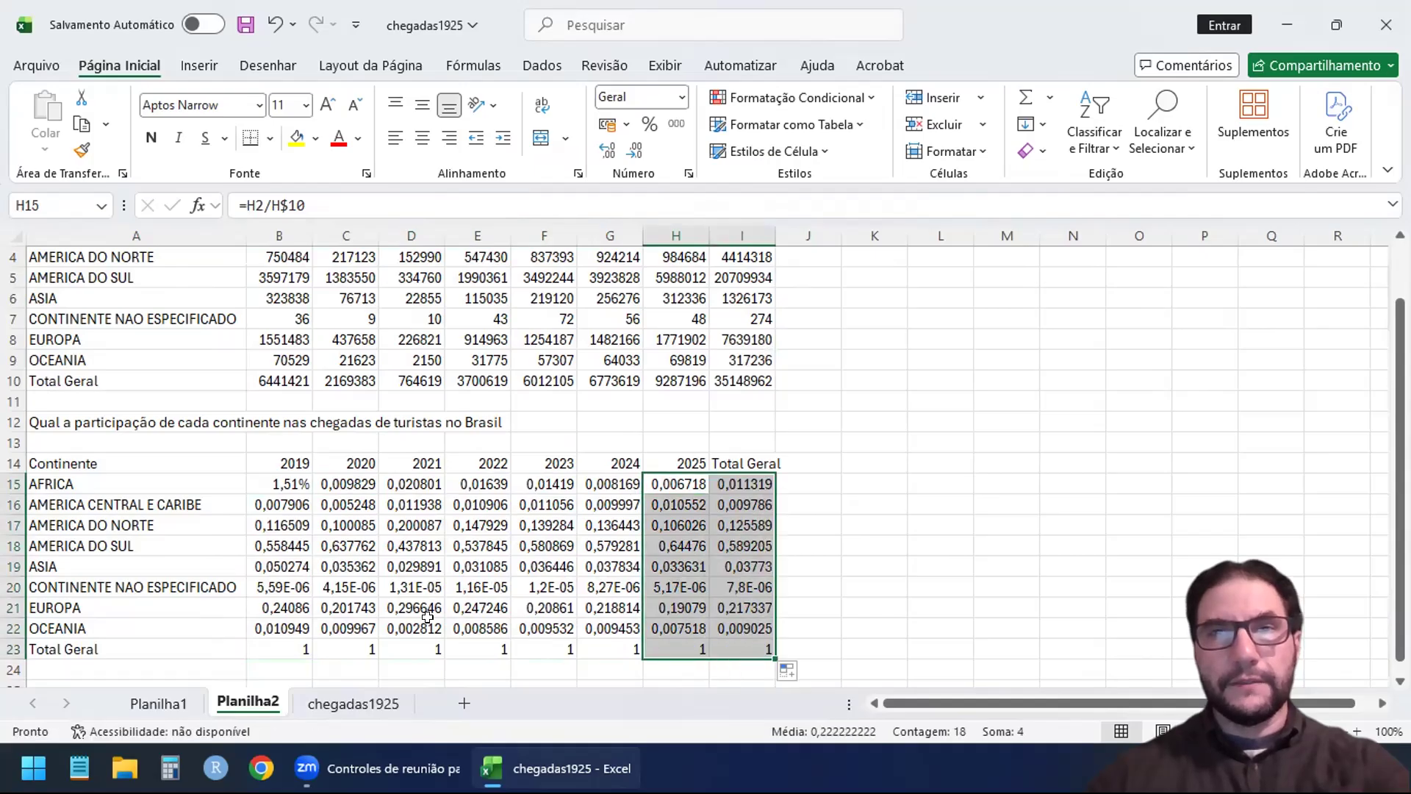
click(525, 544)
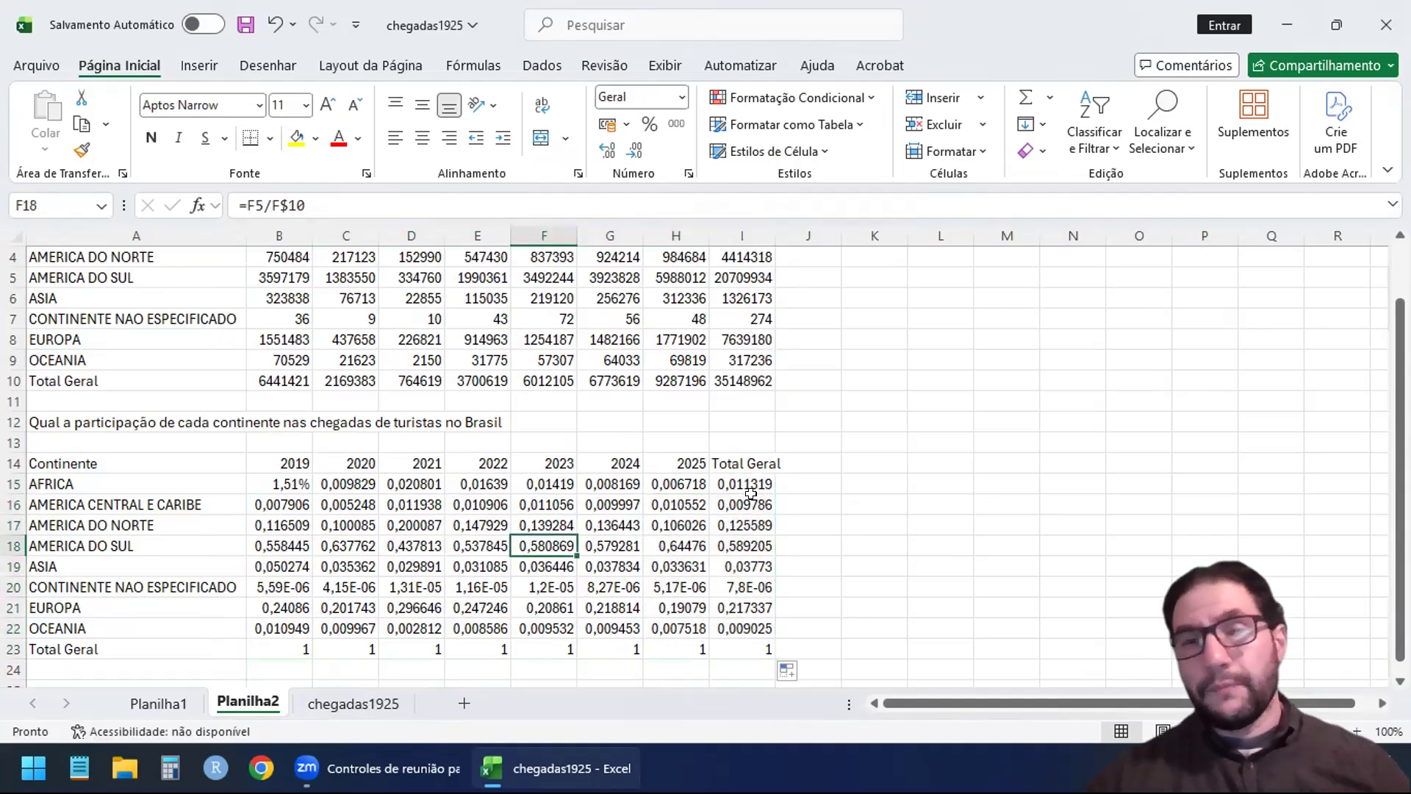
click(740, 625)
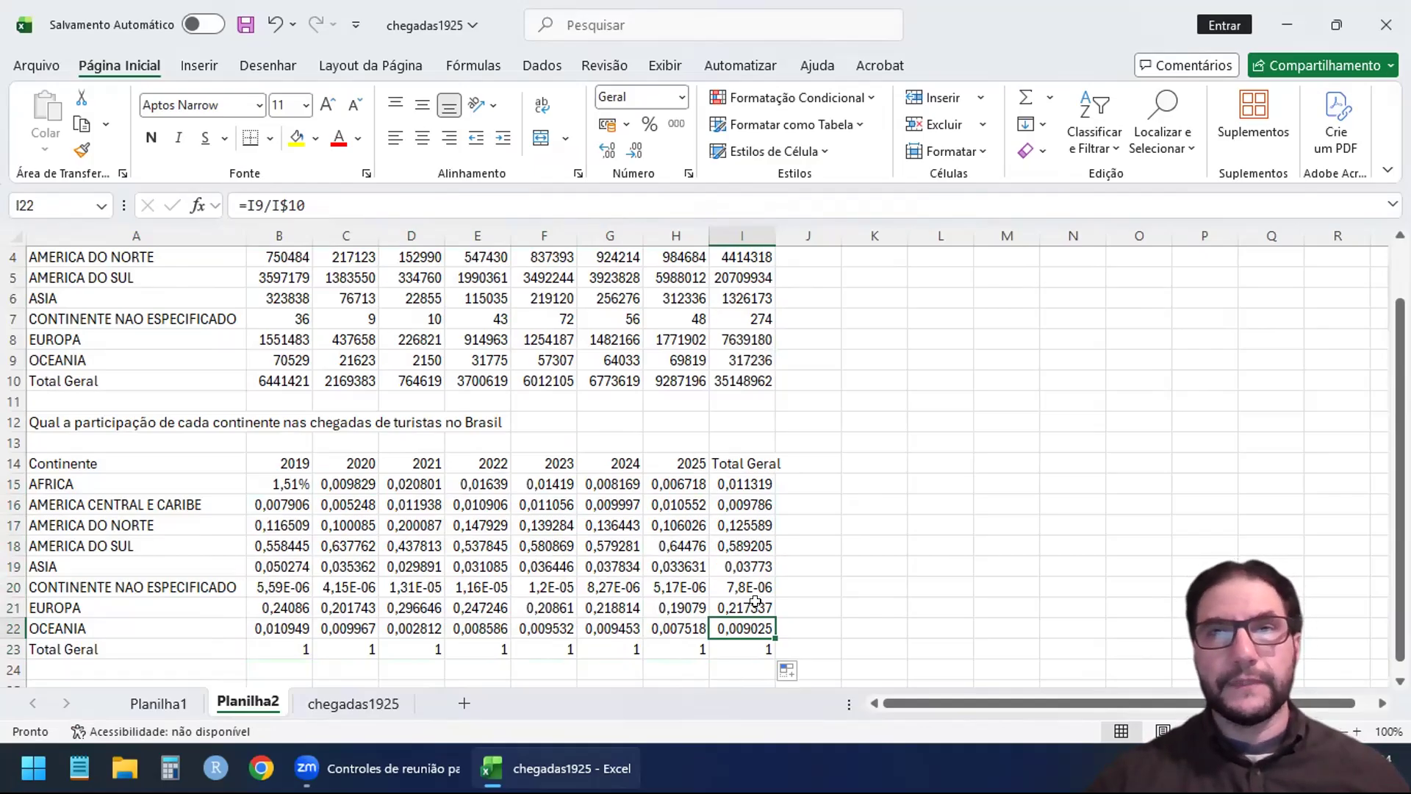
Format all shares in B15:I23 as percentages without decimal places.
click(277, 485)
drag(278, 486, 743, 649)
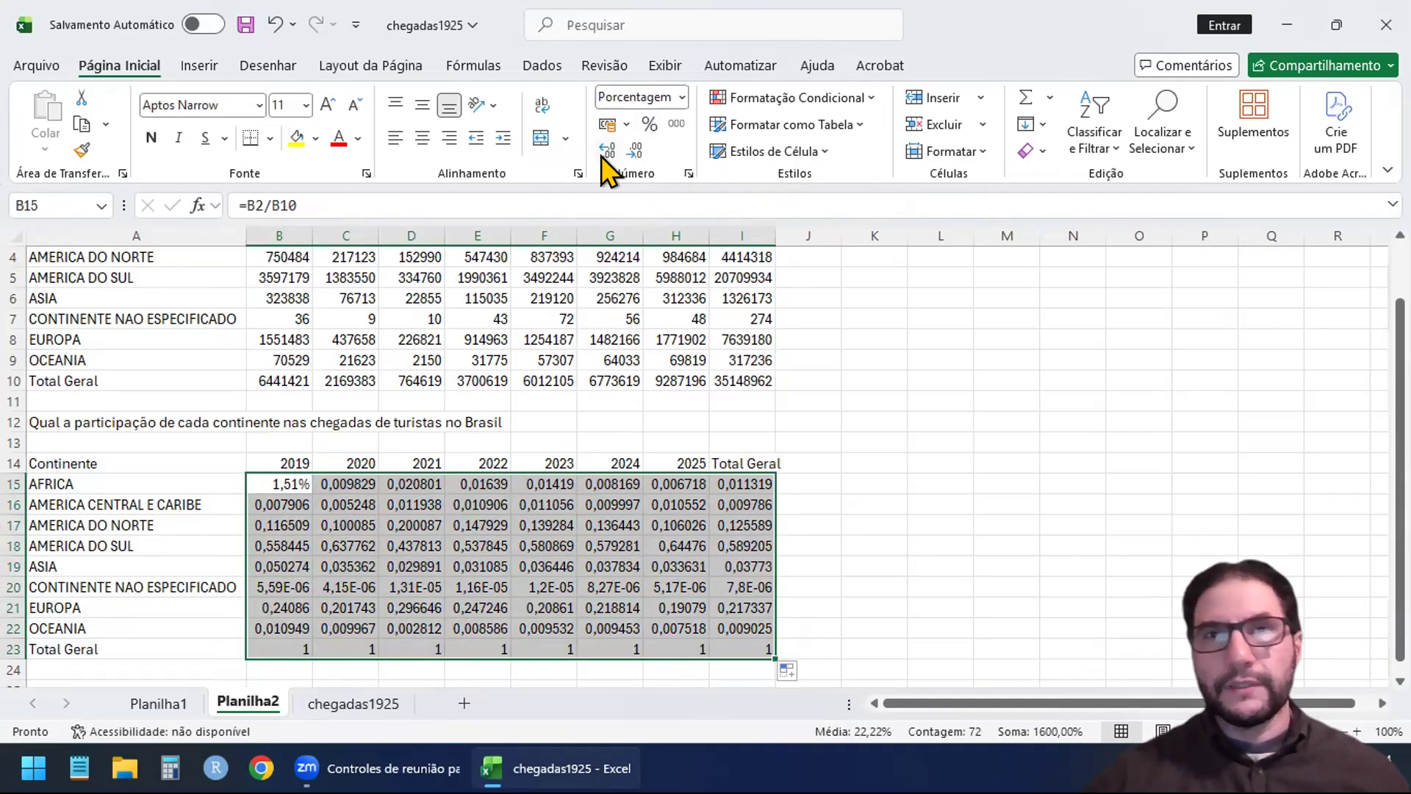
click(646, 124)
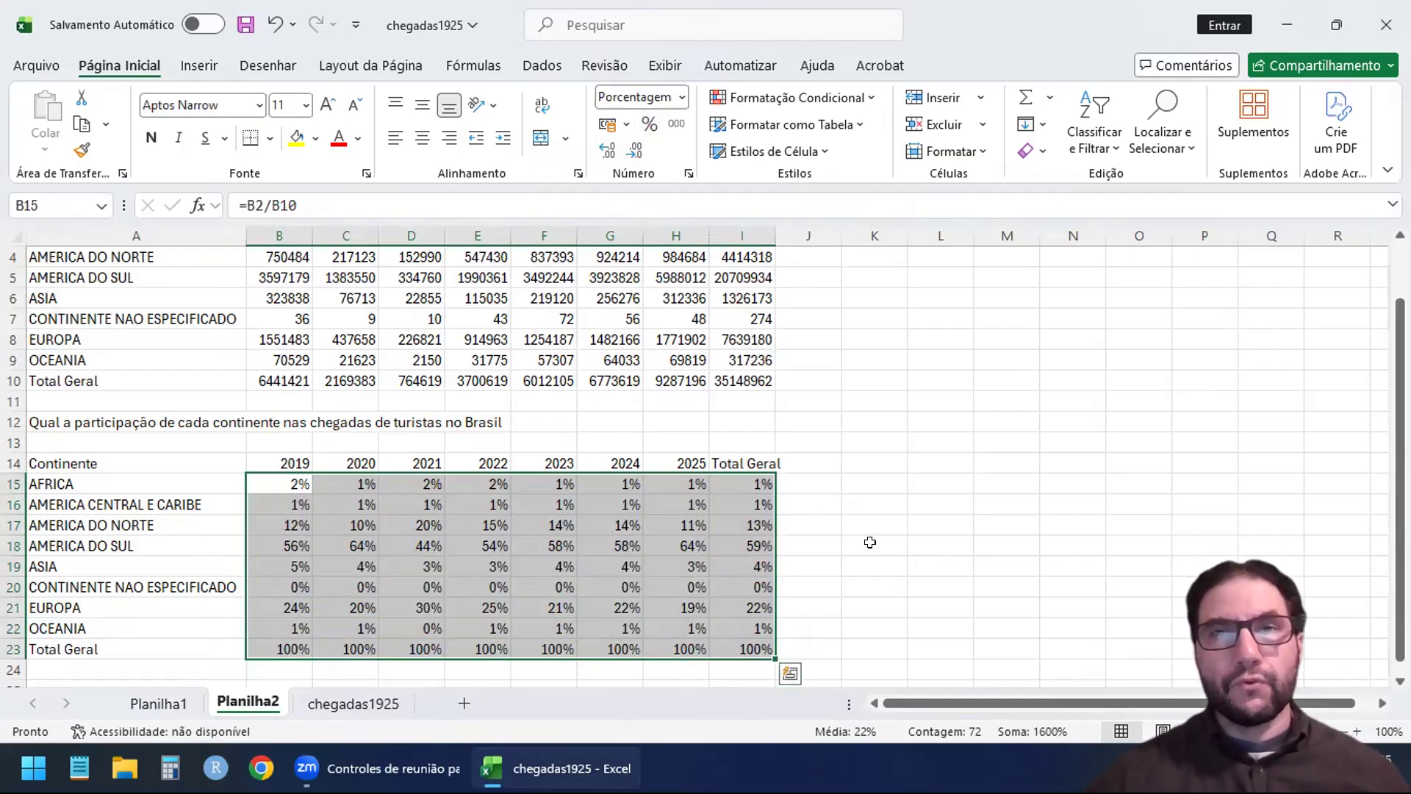
scroll(1400, 471, down, 1)
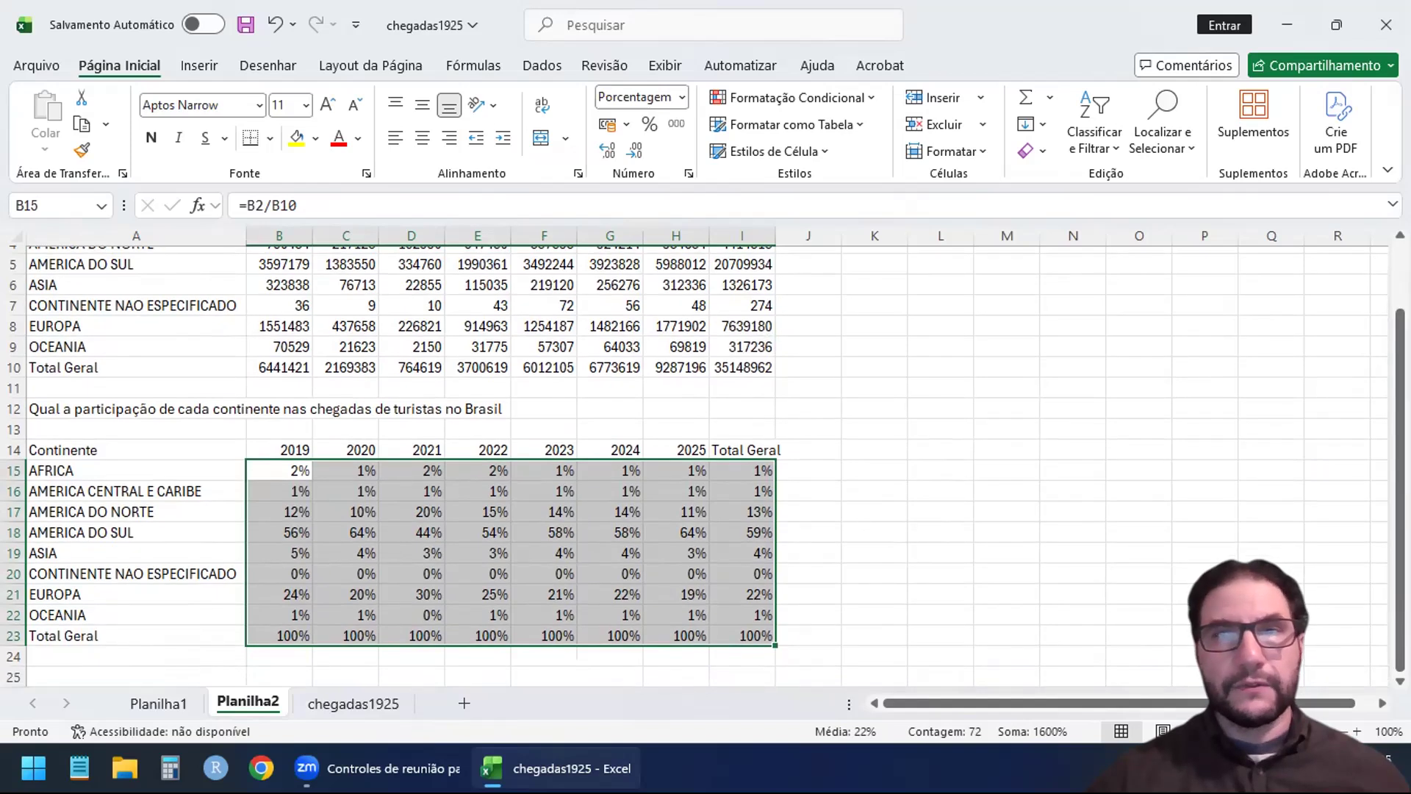
drag(1400, 467, 1401, 468)
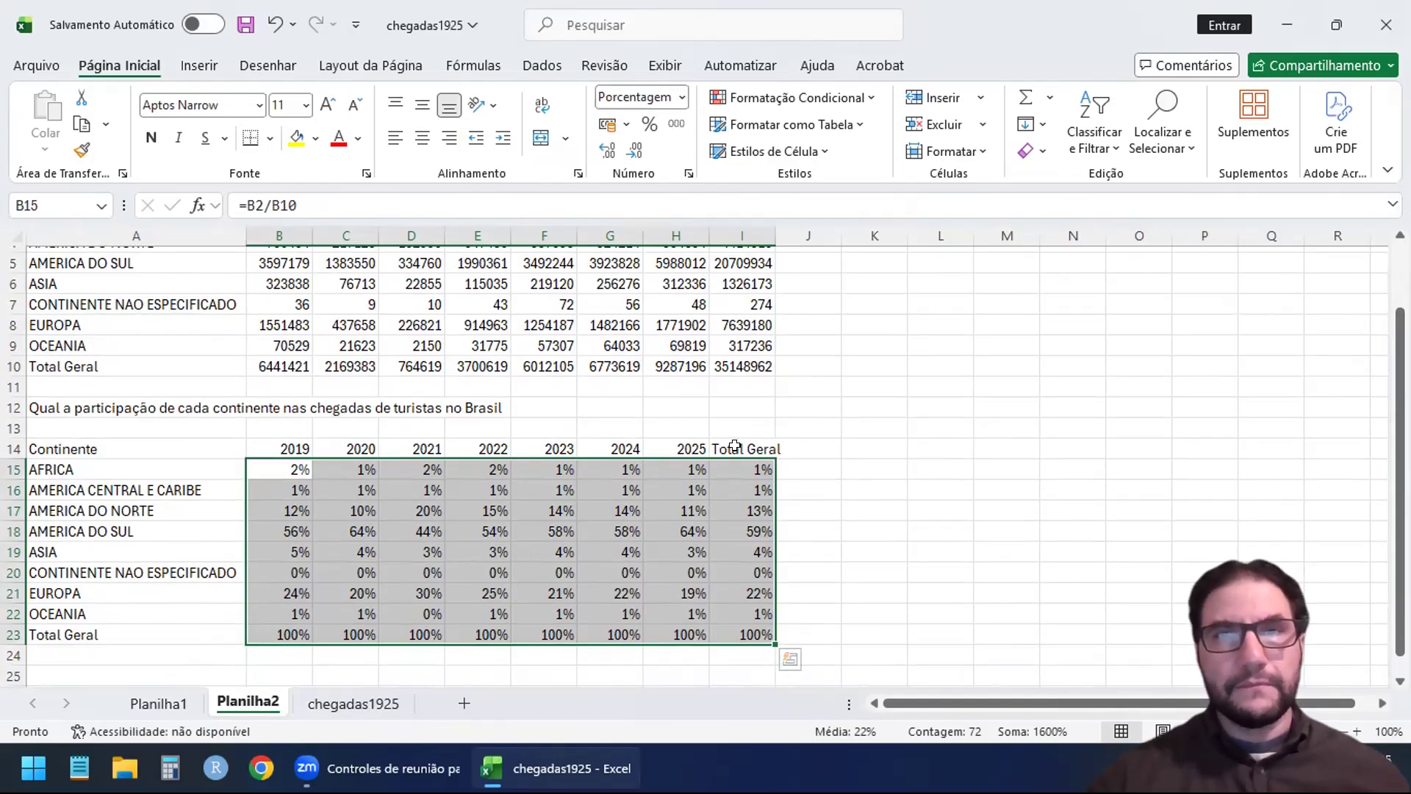
Examine the Total Geral shares against AFRICA's yearly arrivals and the continents' overall totals, and review the percentage table.
click(738, 471)
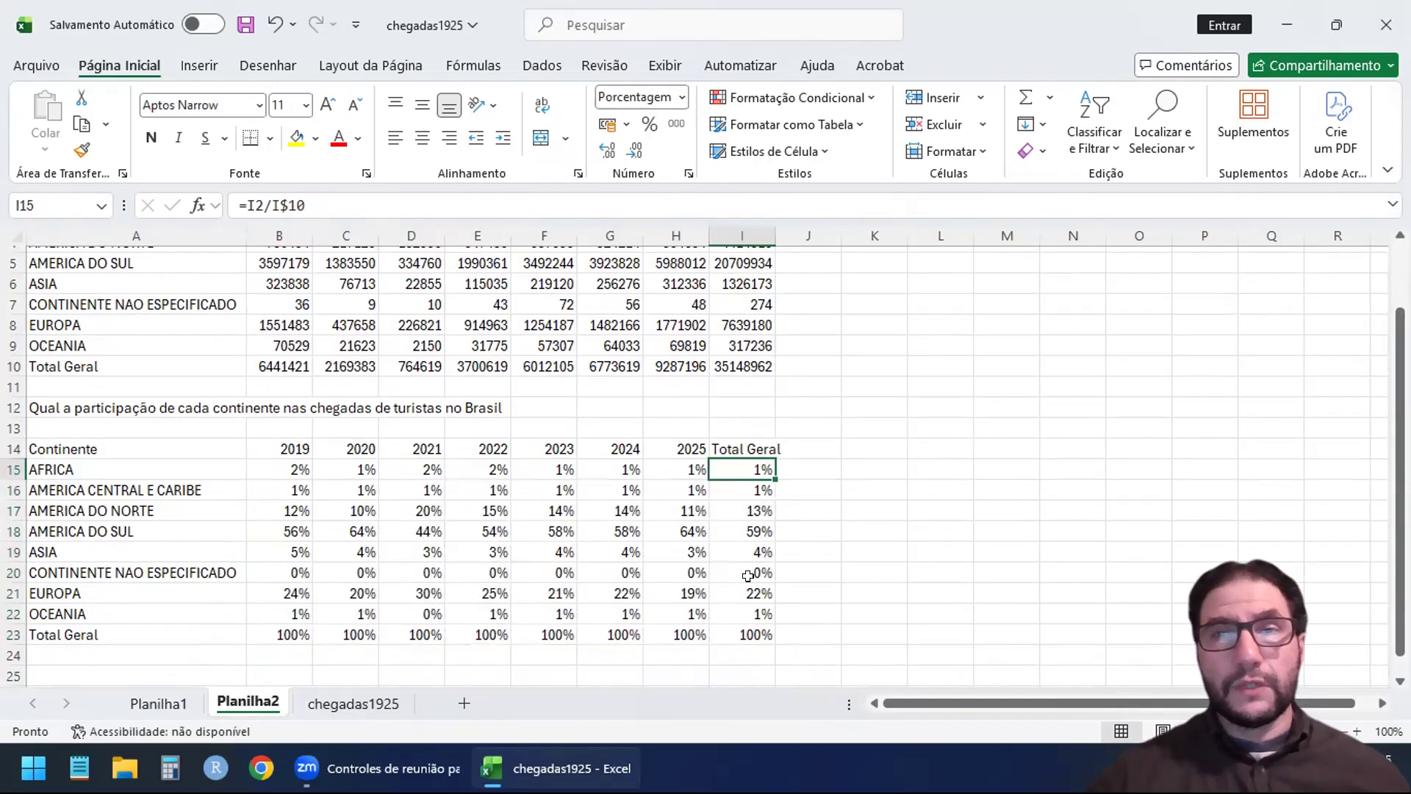
drag(749, 629, 738, 470)
click(736, 469)
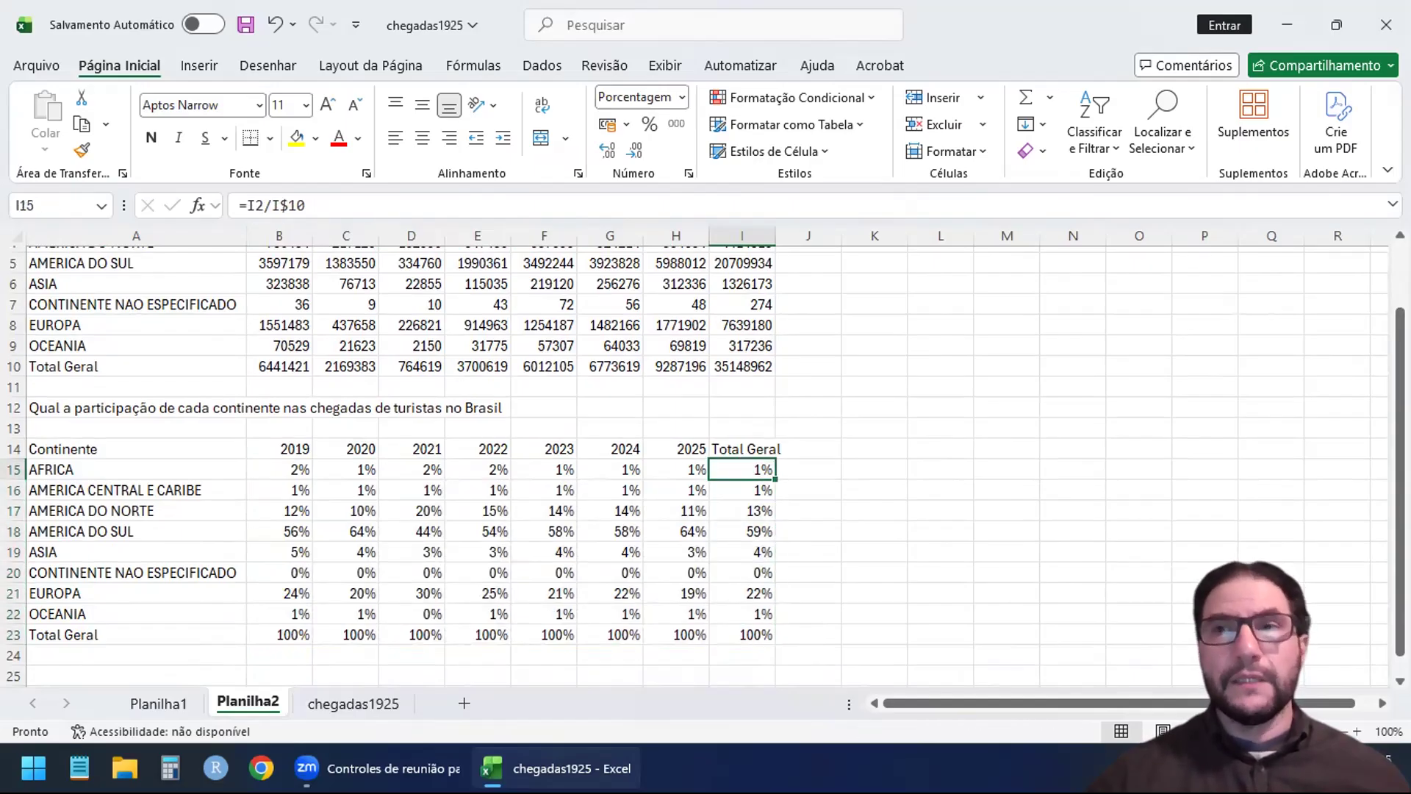
drag(1400, 415, 1400, 344)
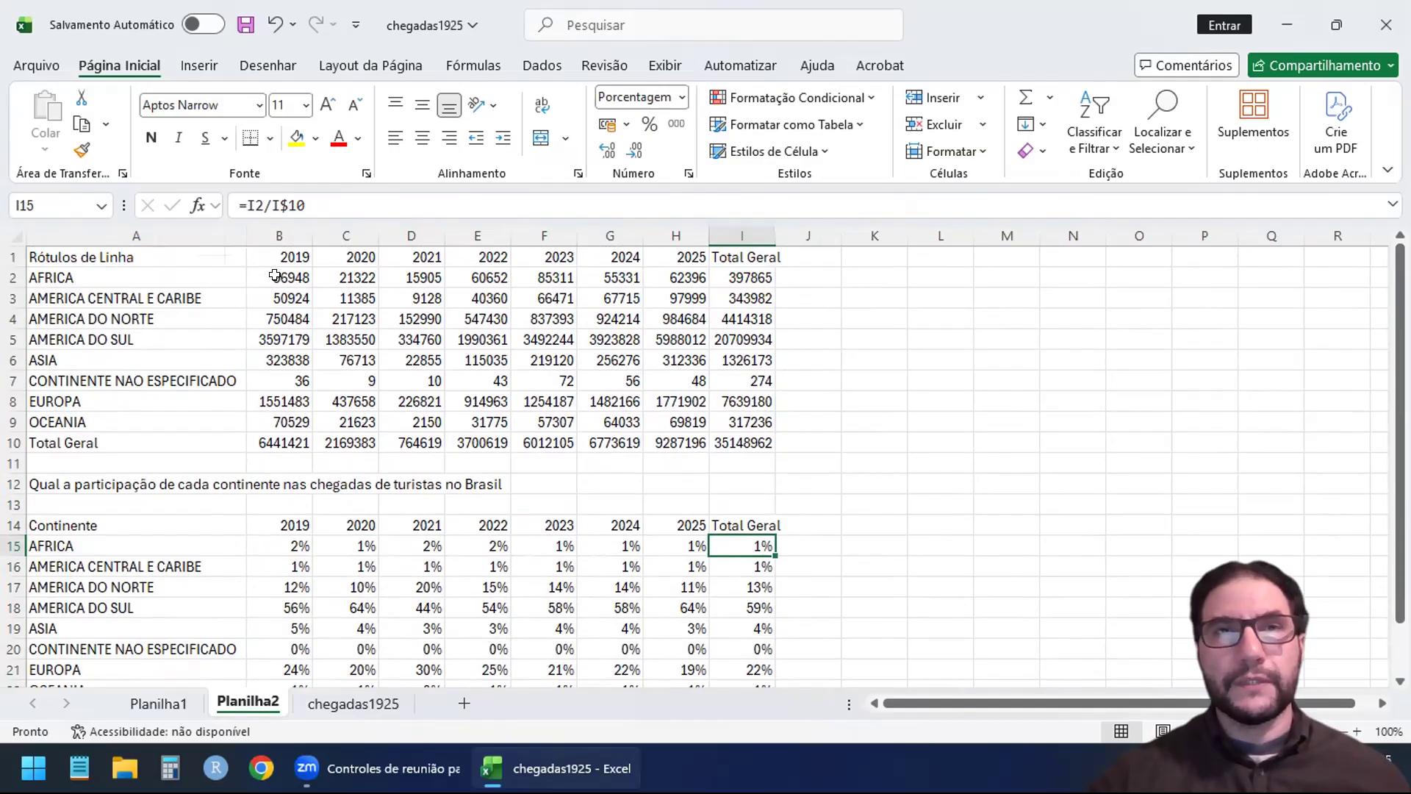
drag(275, 275, 668, 275)
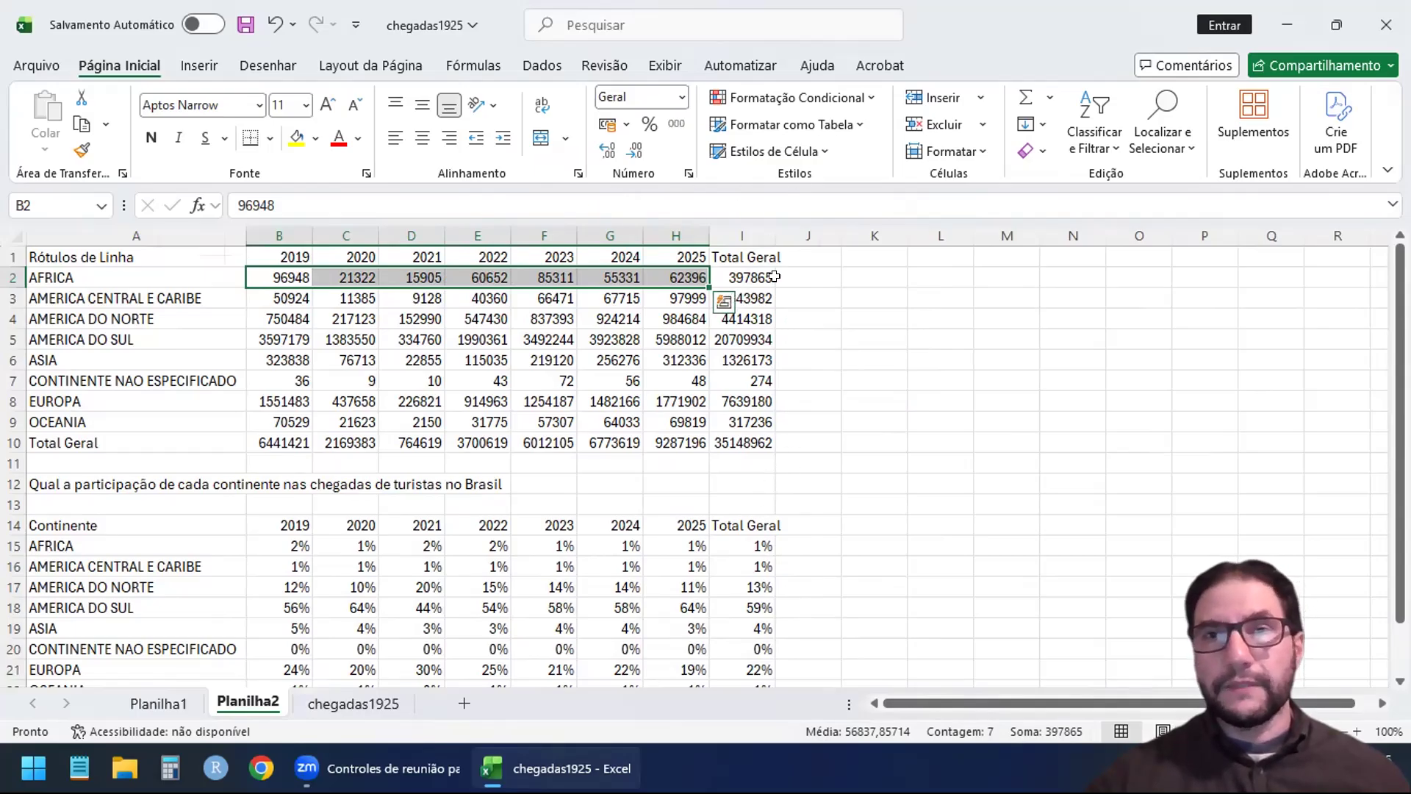
click(748, 541)
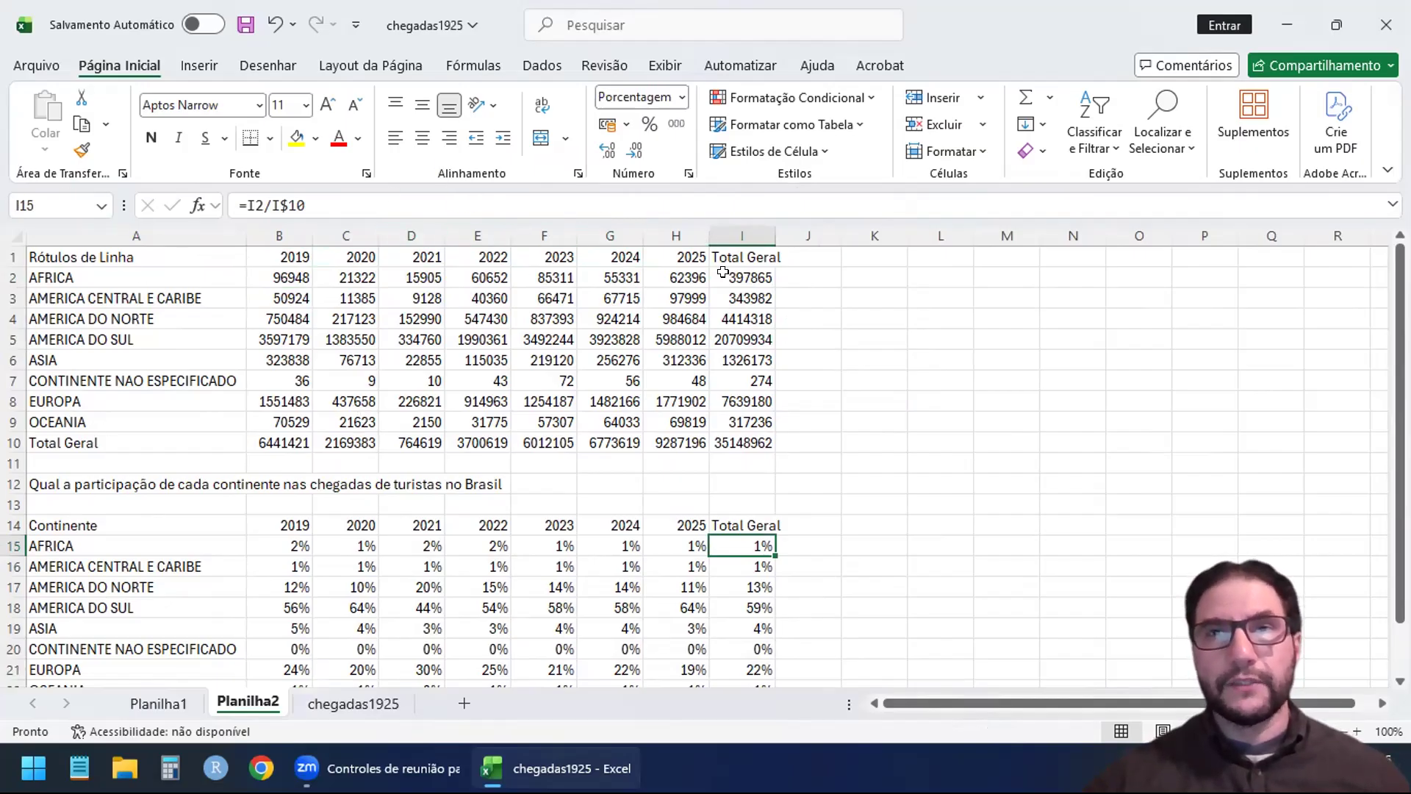
drag(750, 278, 753, 429)
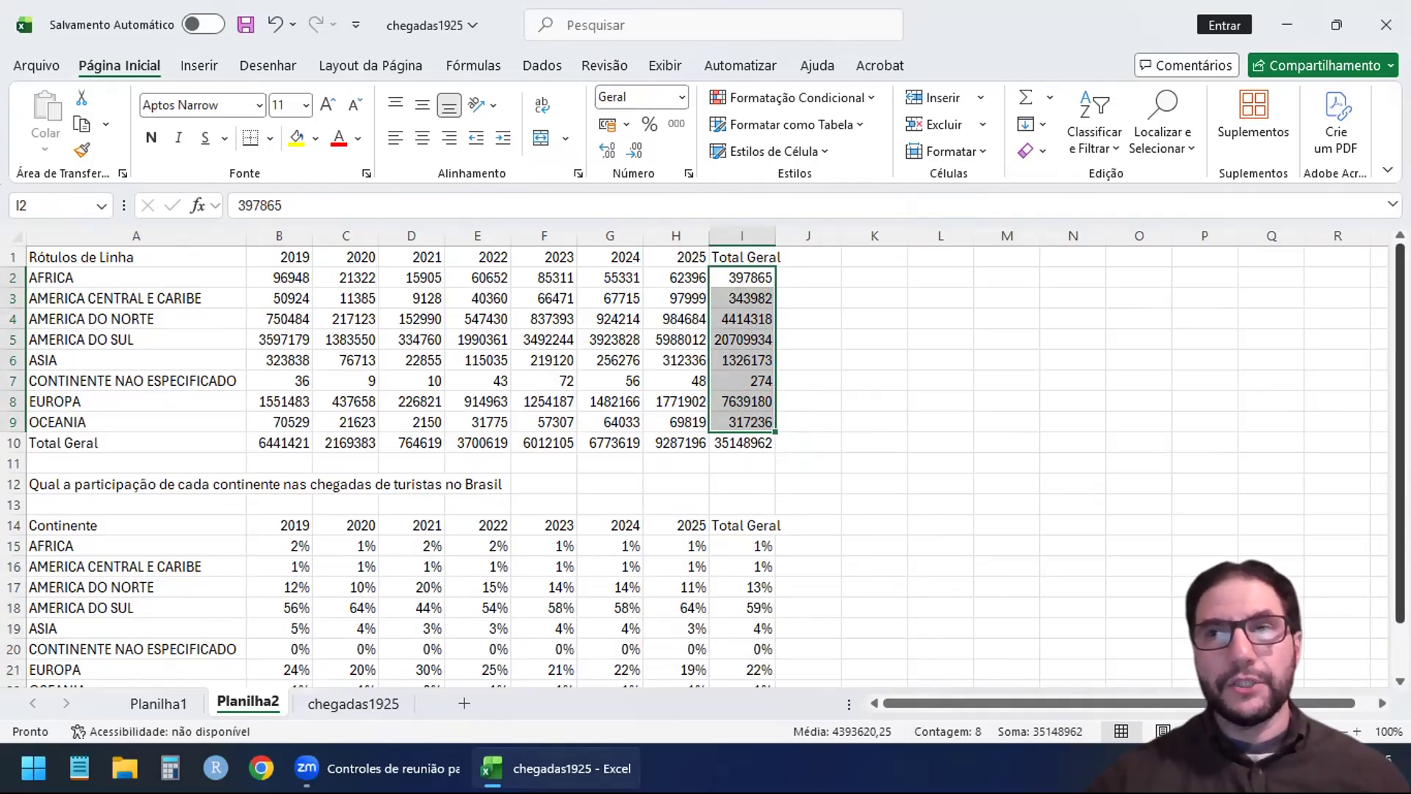
drag(1401, 358, 1400, 409)
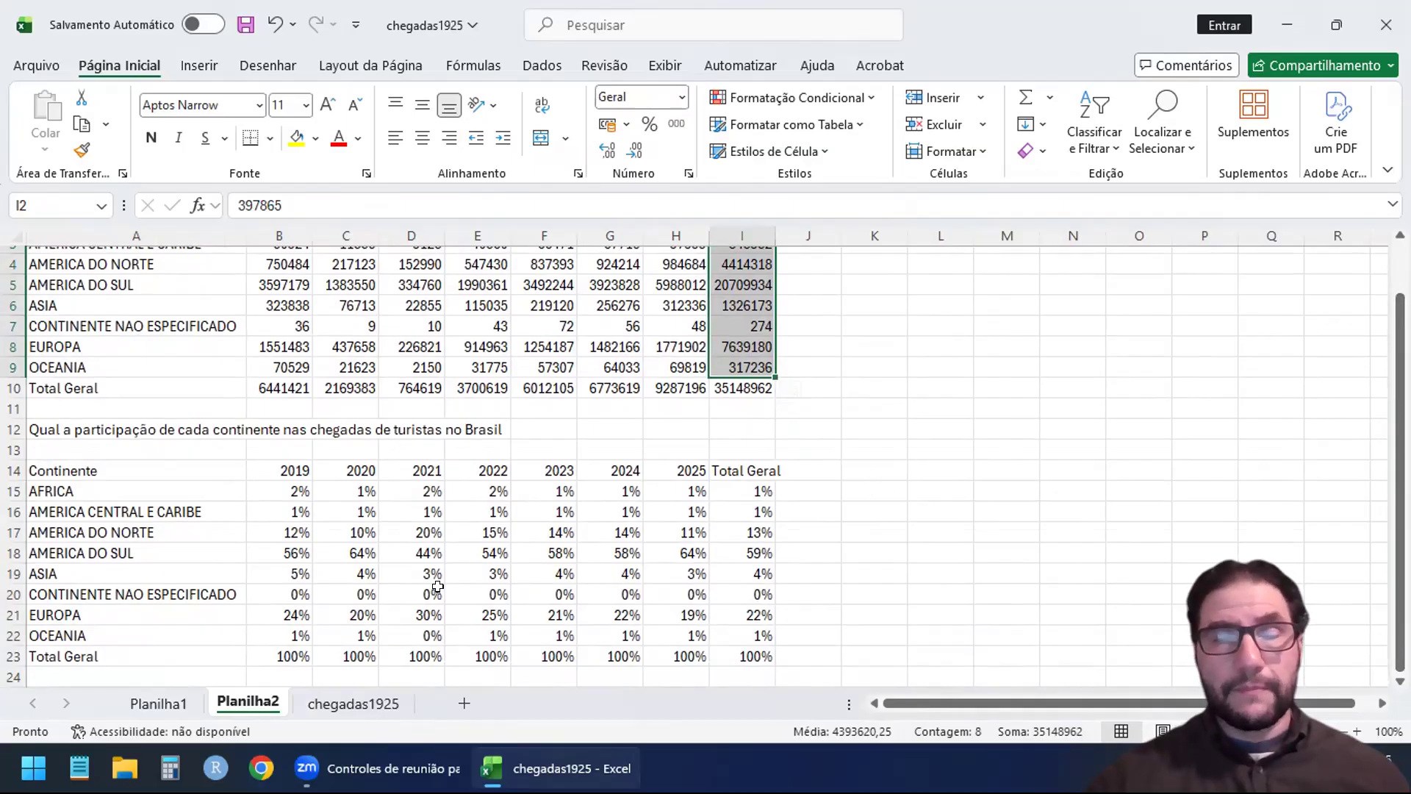
drag(741, 655, 77, 491)
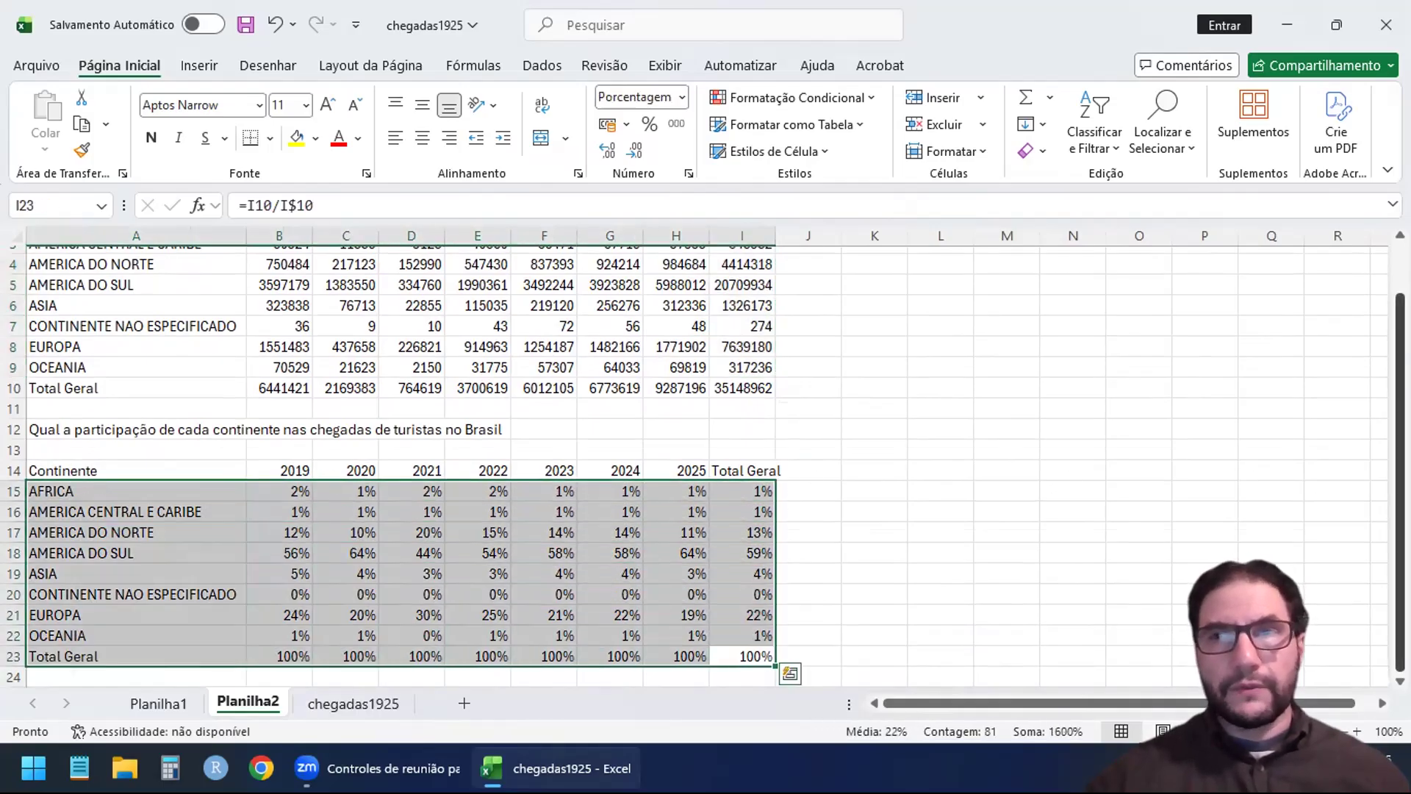
scroll(706, 463, down, 3)
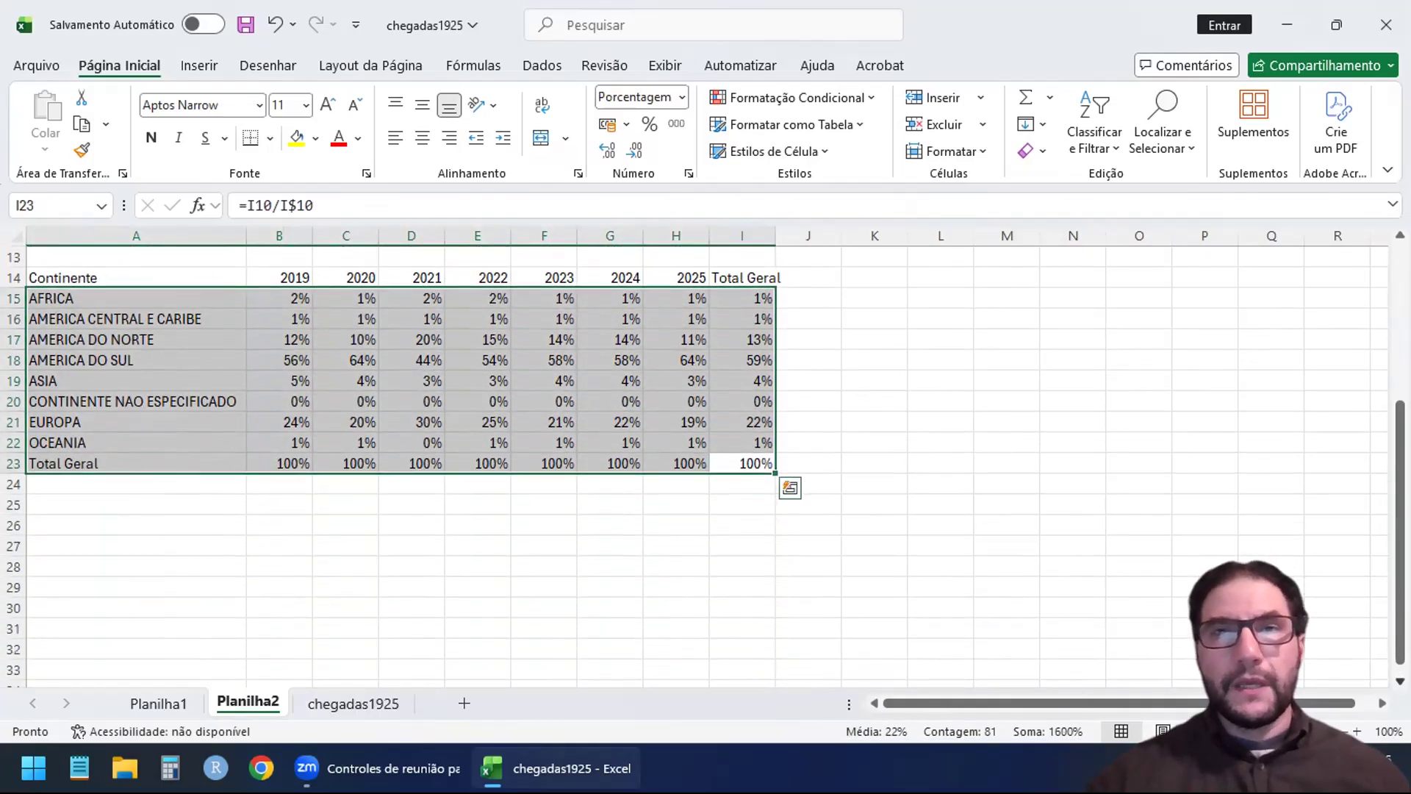
drag(1401, 573, 1401, 515)
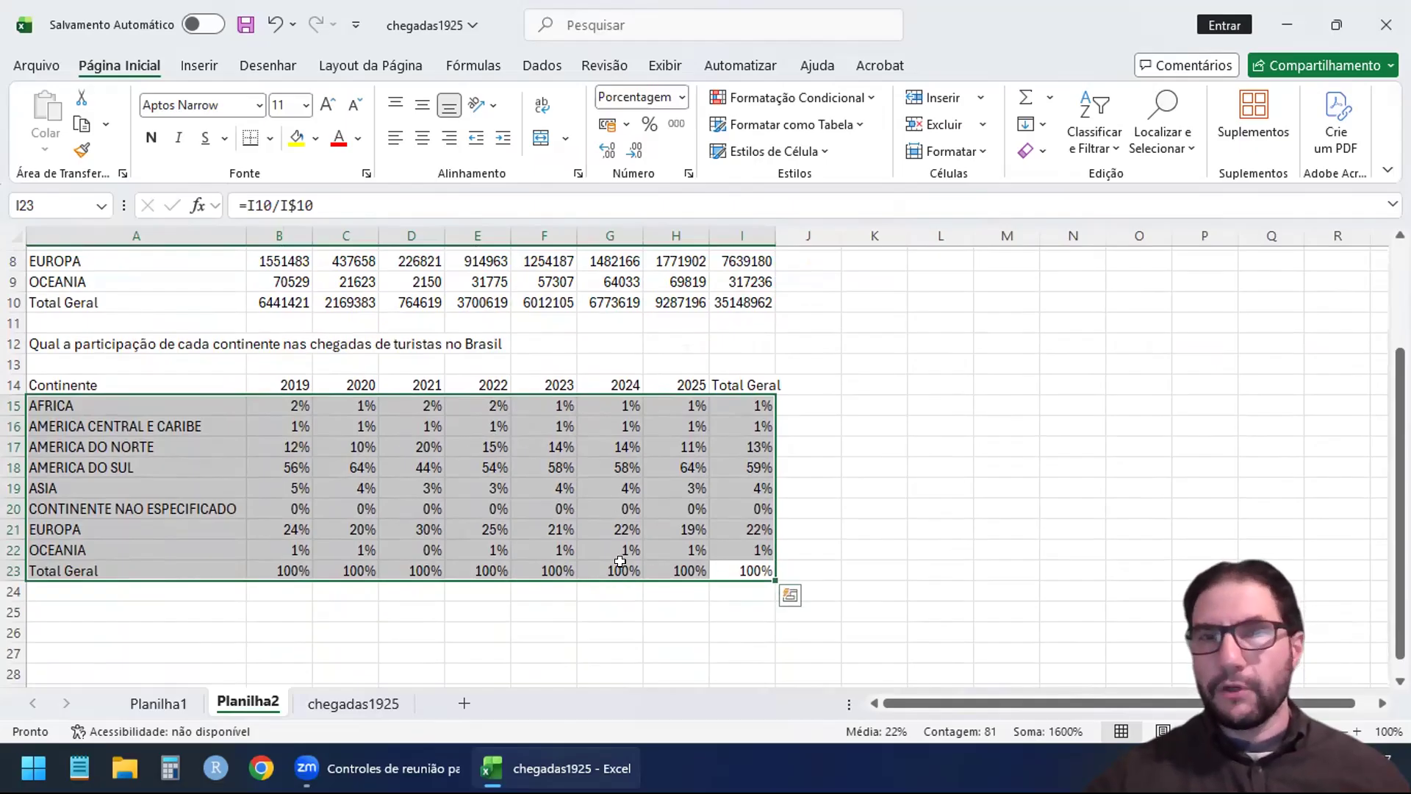
click(836, 547)
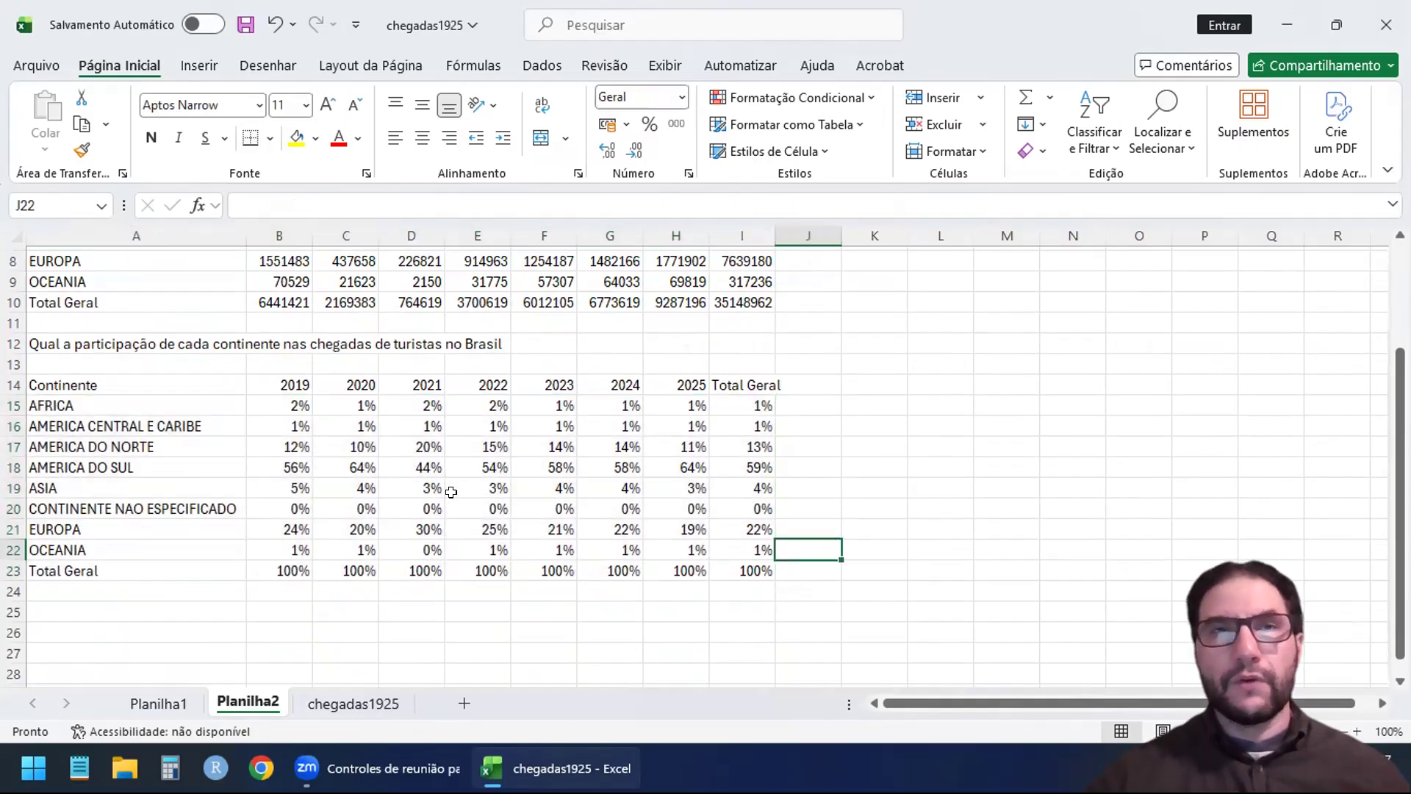
Enter the question "Qual foi a variação de 2019 para 2020" in A25 below the percentage table.
click(177, 604)
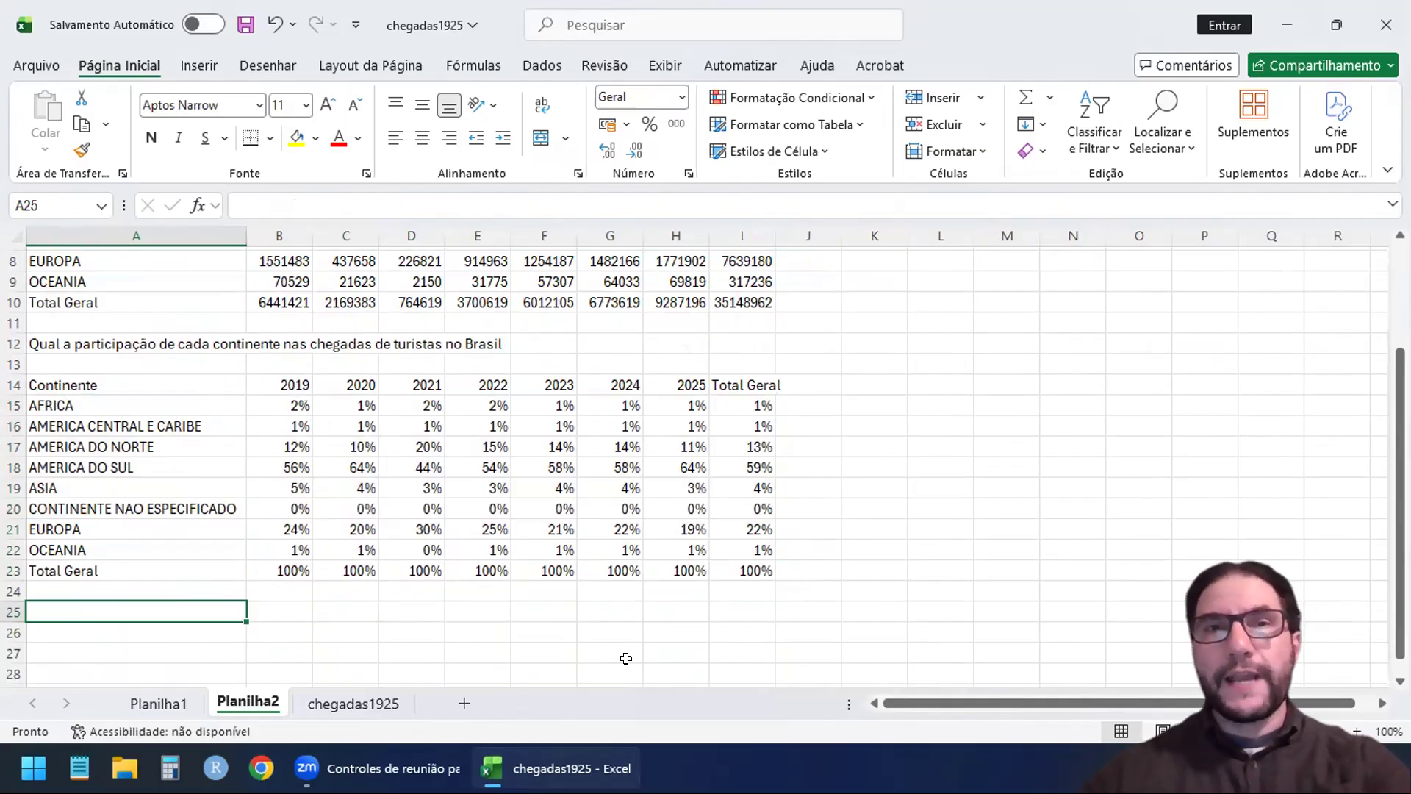
text(Qual foi)
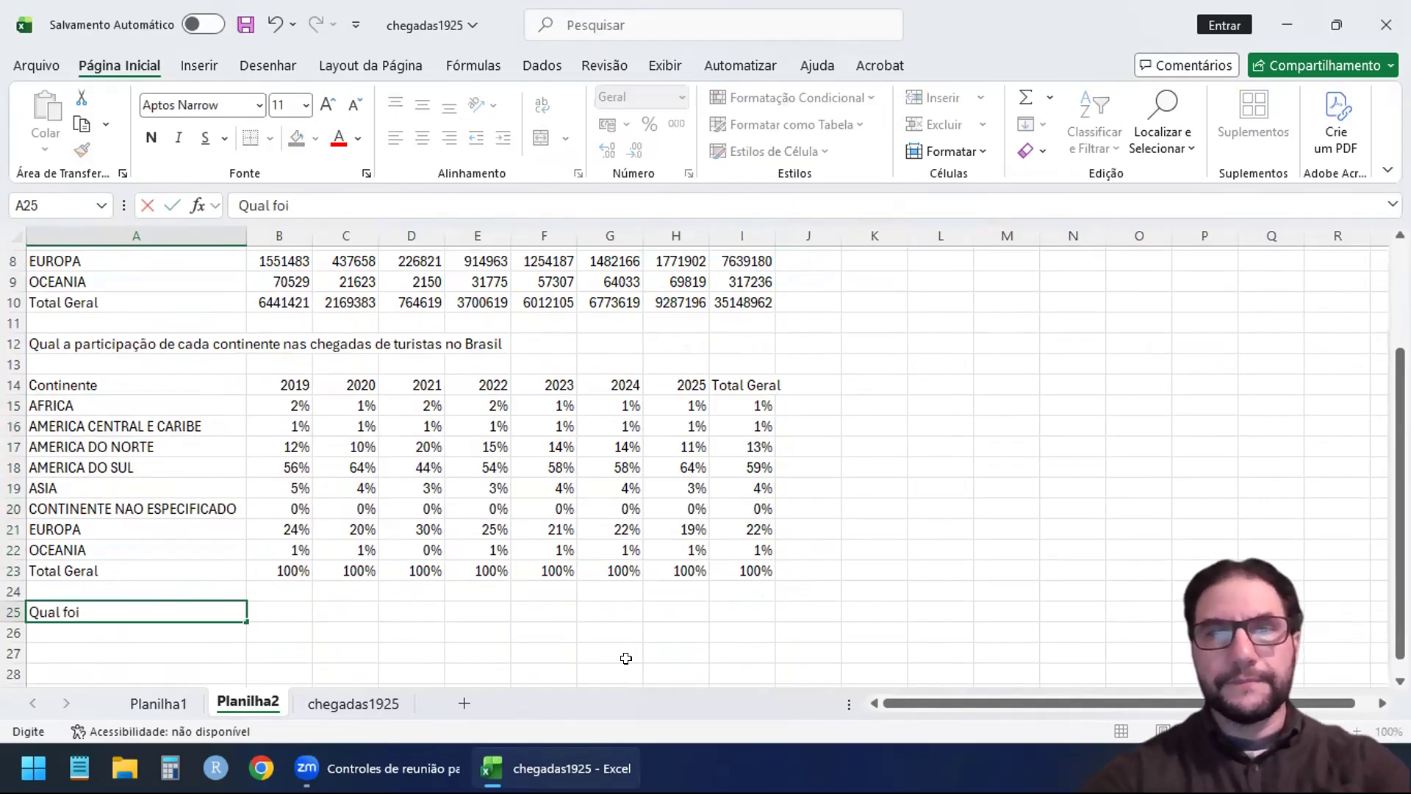
text( a variação de)
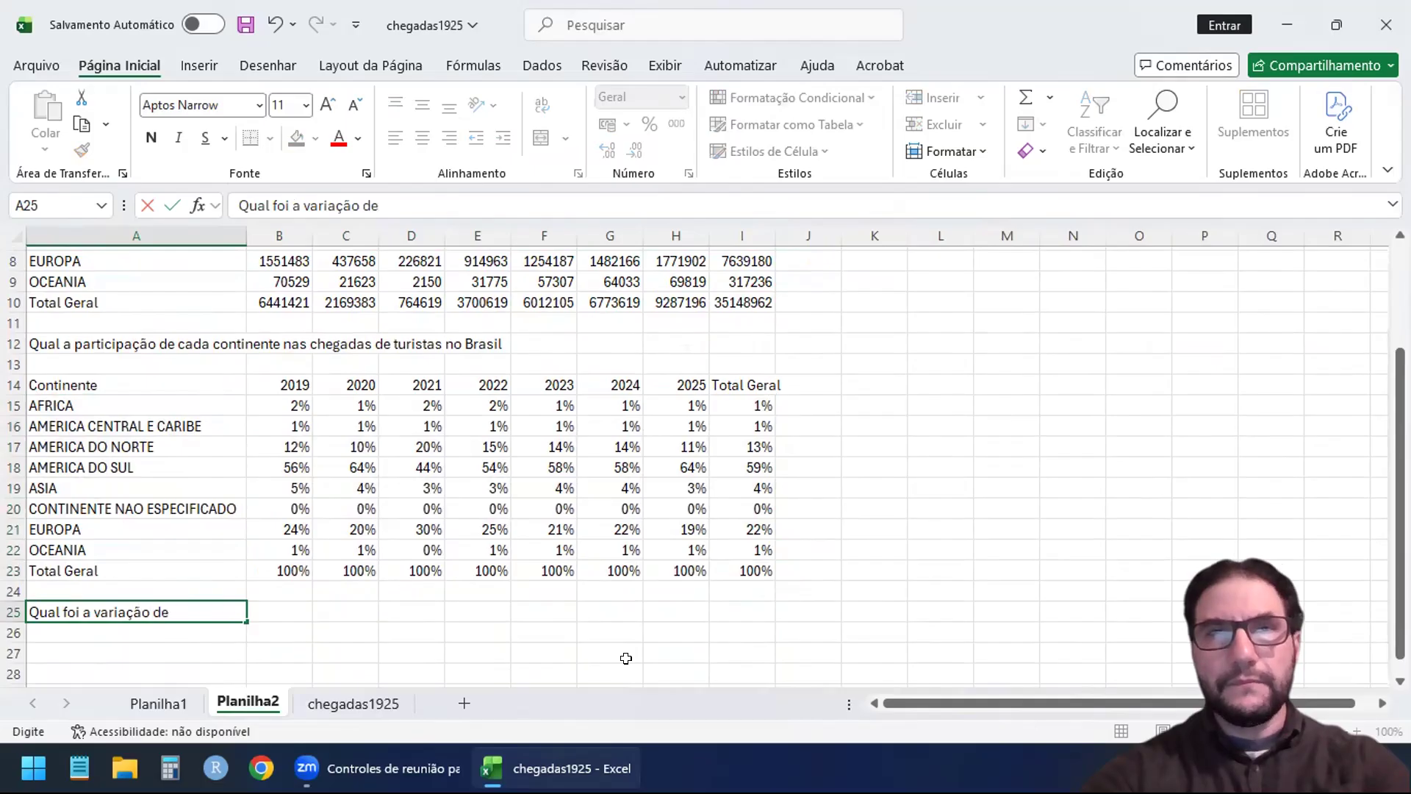
text( 20)
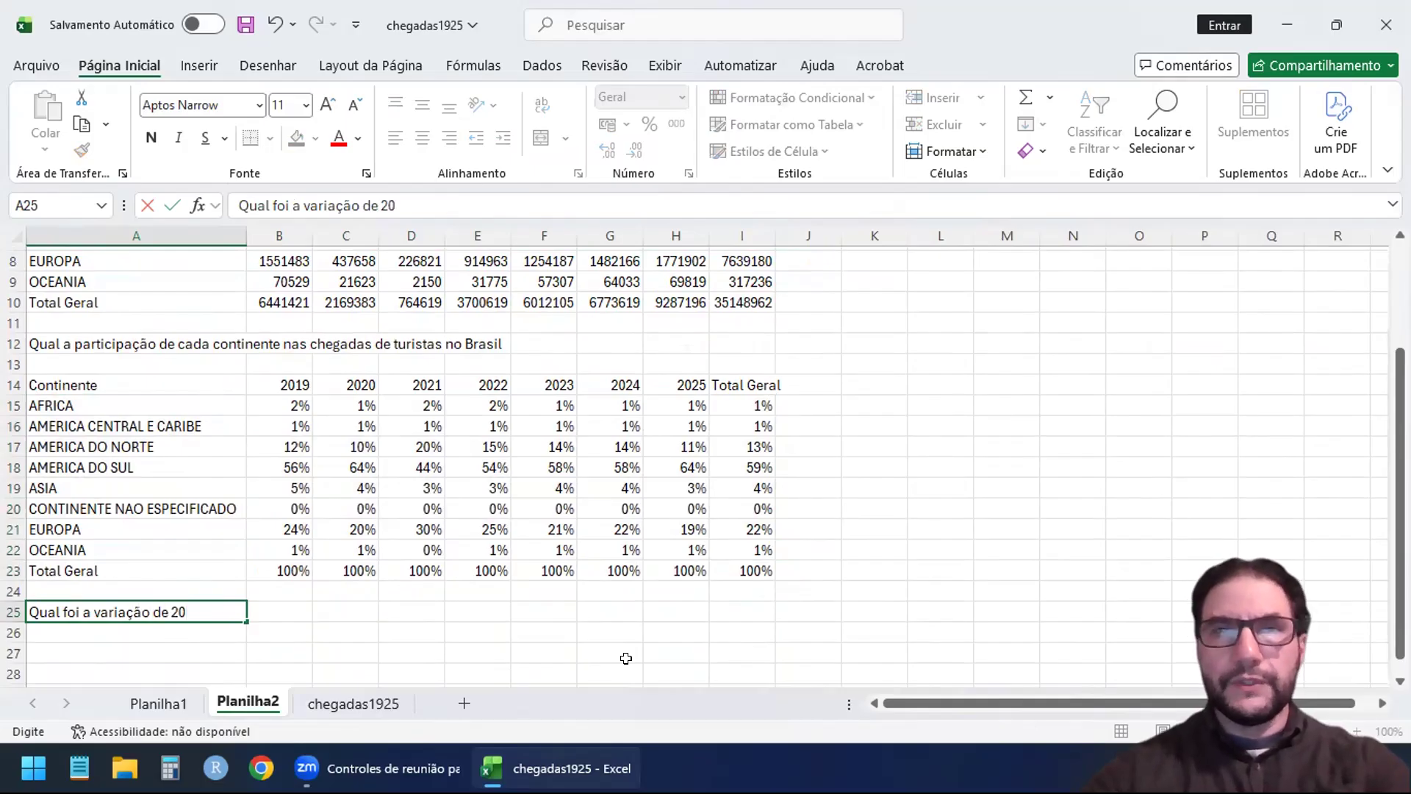
text(19 para 2020)
key(Return)
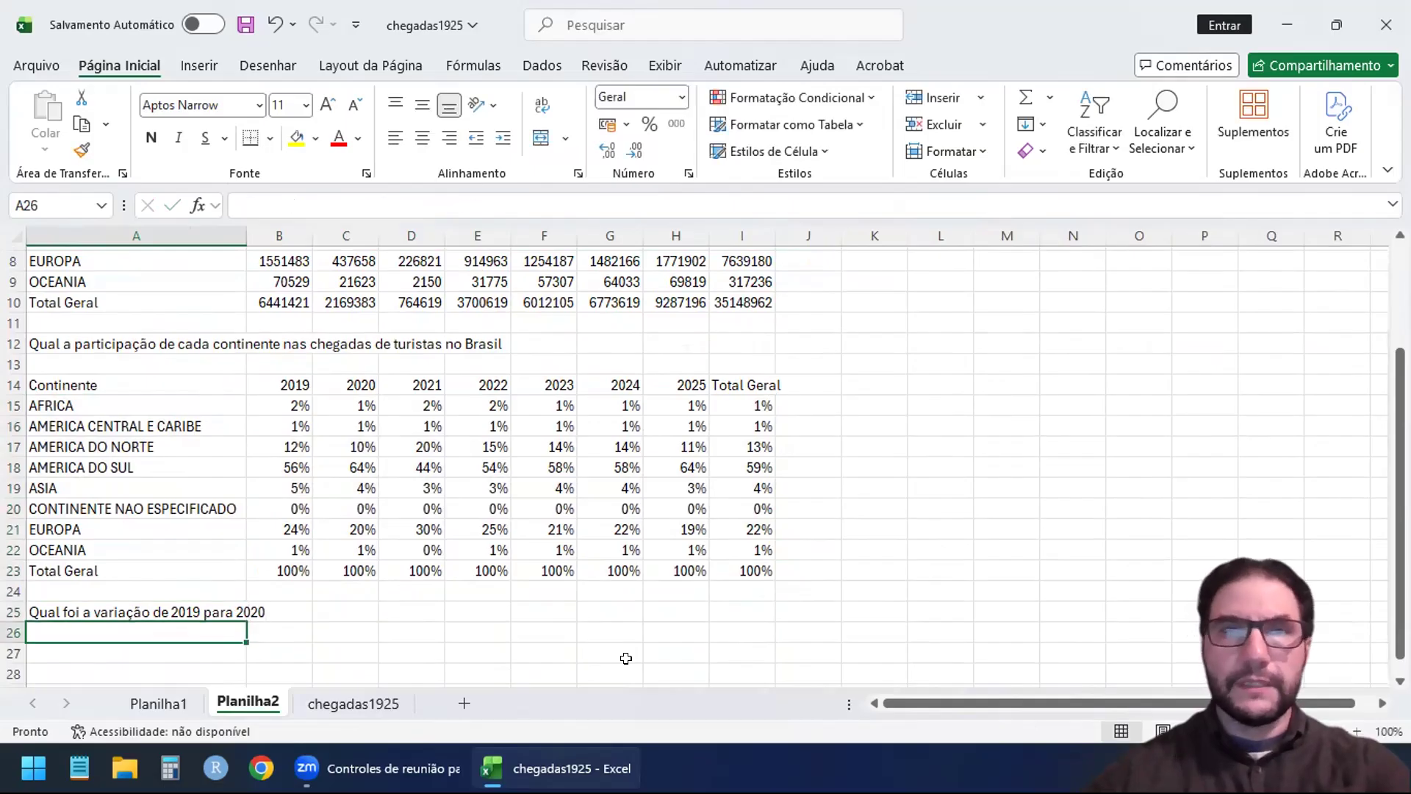
key(Up)
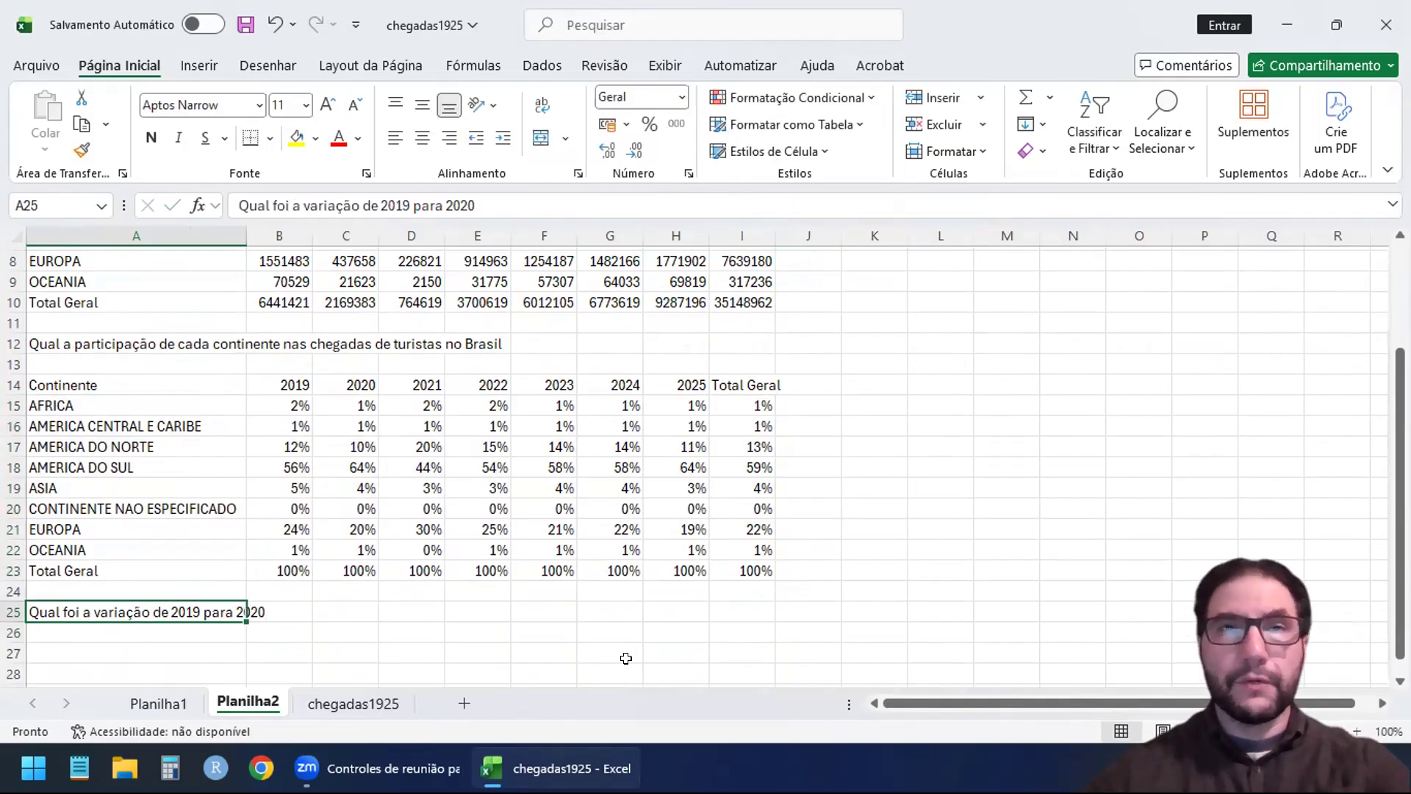
Add a question mark to the end of the variation question in A25.
click(501, 185)
text(?)
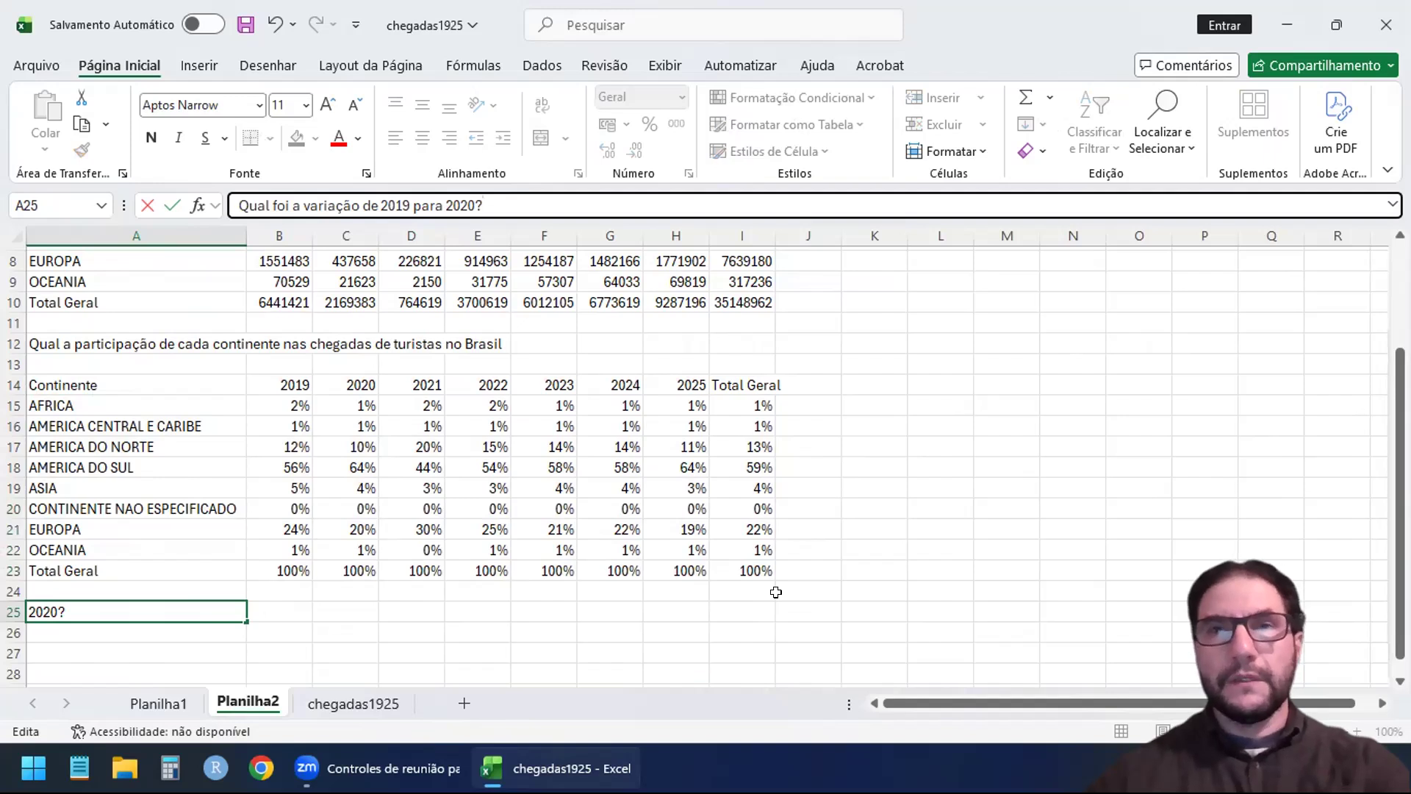
click(477, 591)
Copy the continent labels from A14:A23, including the Continente header and Total Geral, to A26 below the variation question.
drag(180, 386, 193, 566)
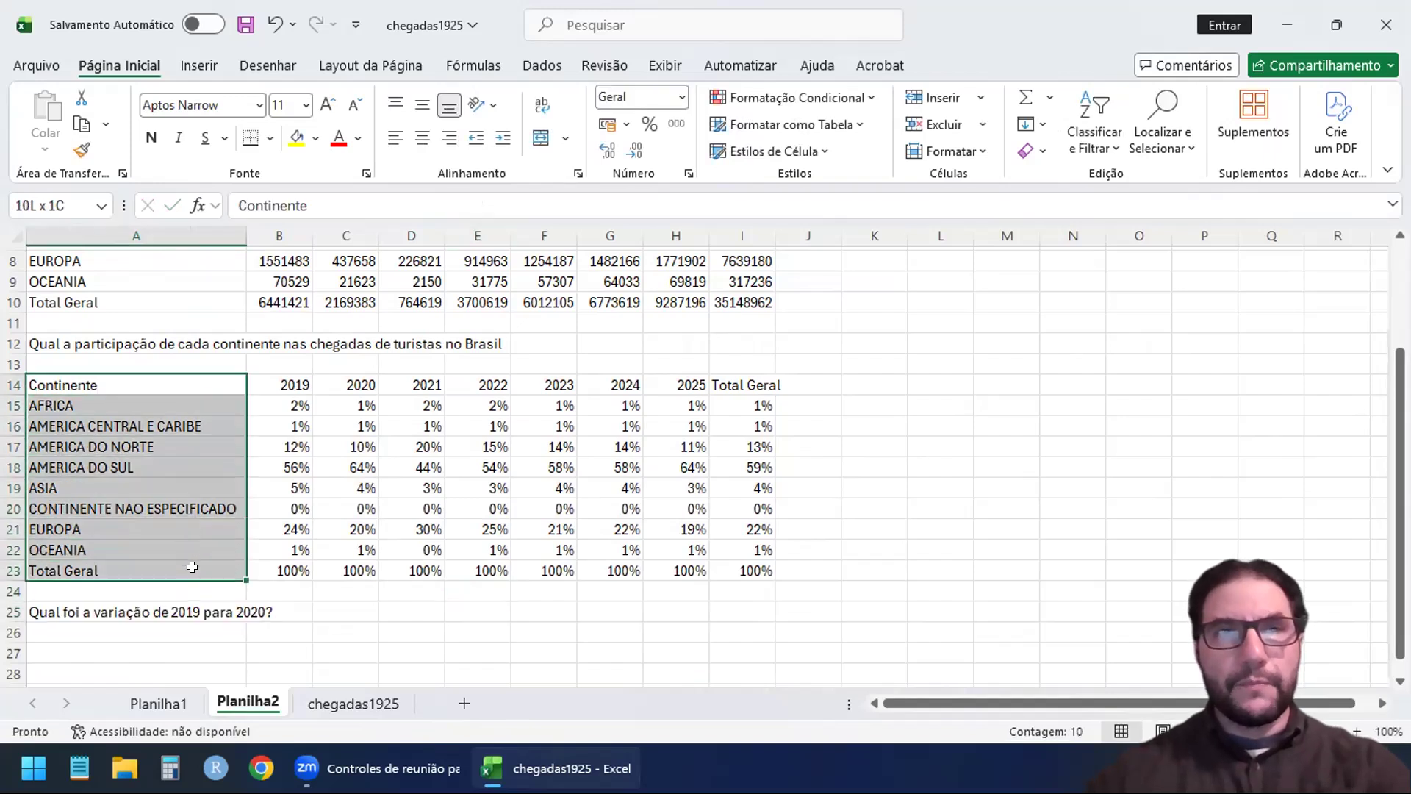
key(ctrl+c)
click(156, 627)
key(ctrl+v)
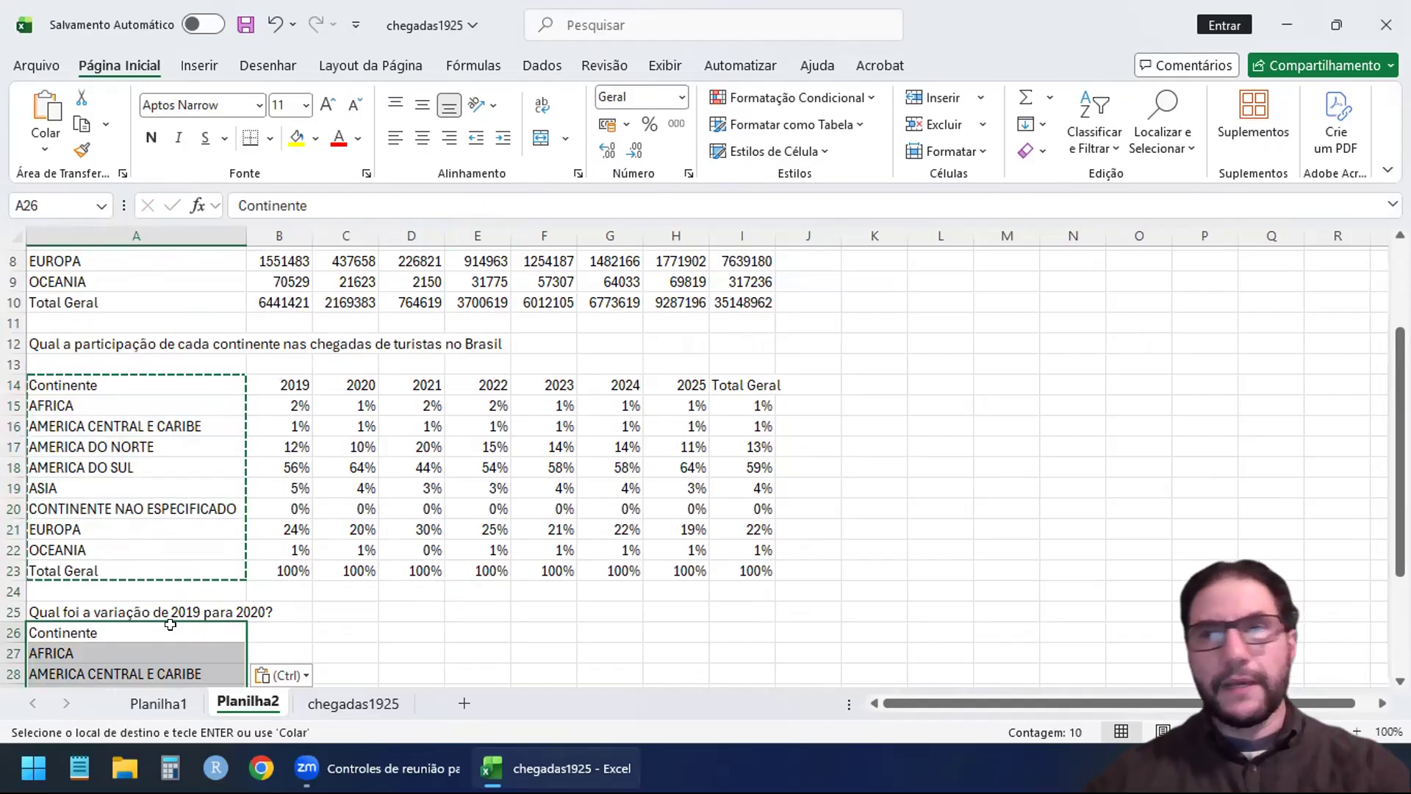
scroll(706, 463, down, 3)
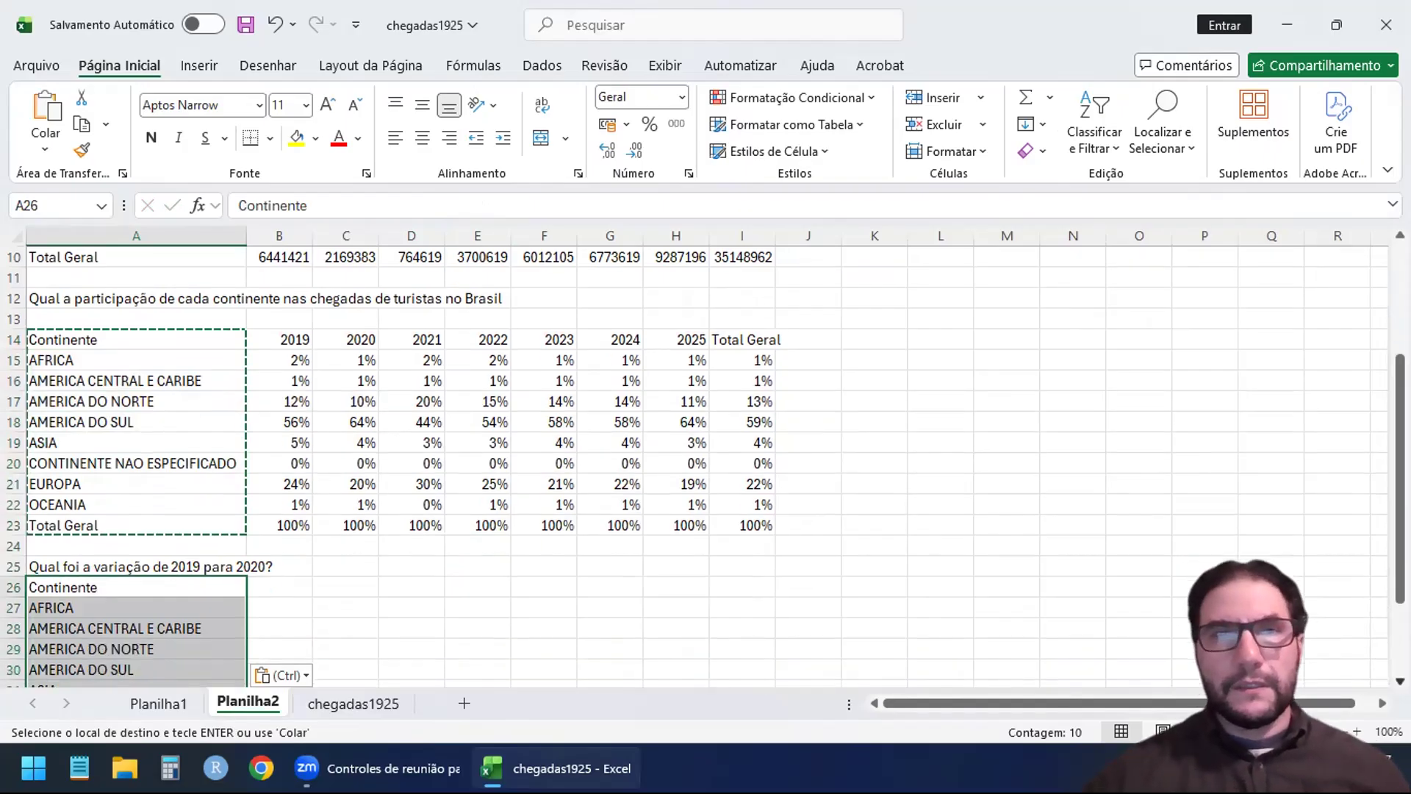
scroll(1361, 504, up, 2)
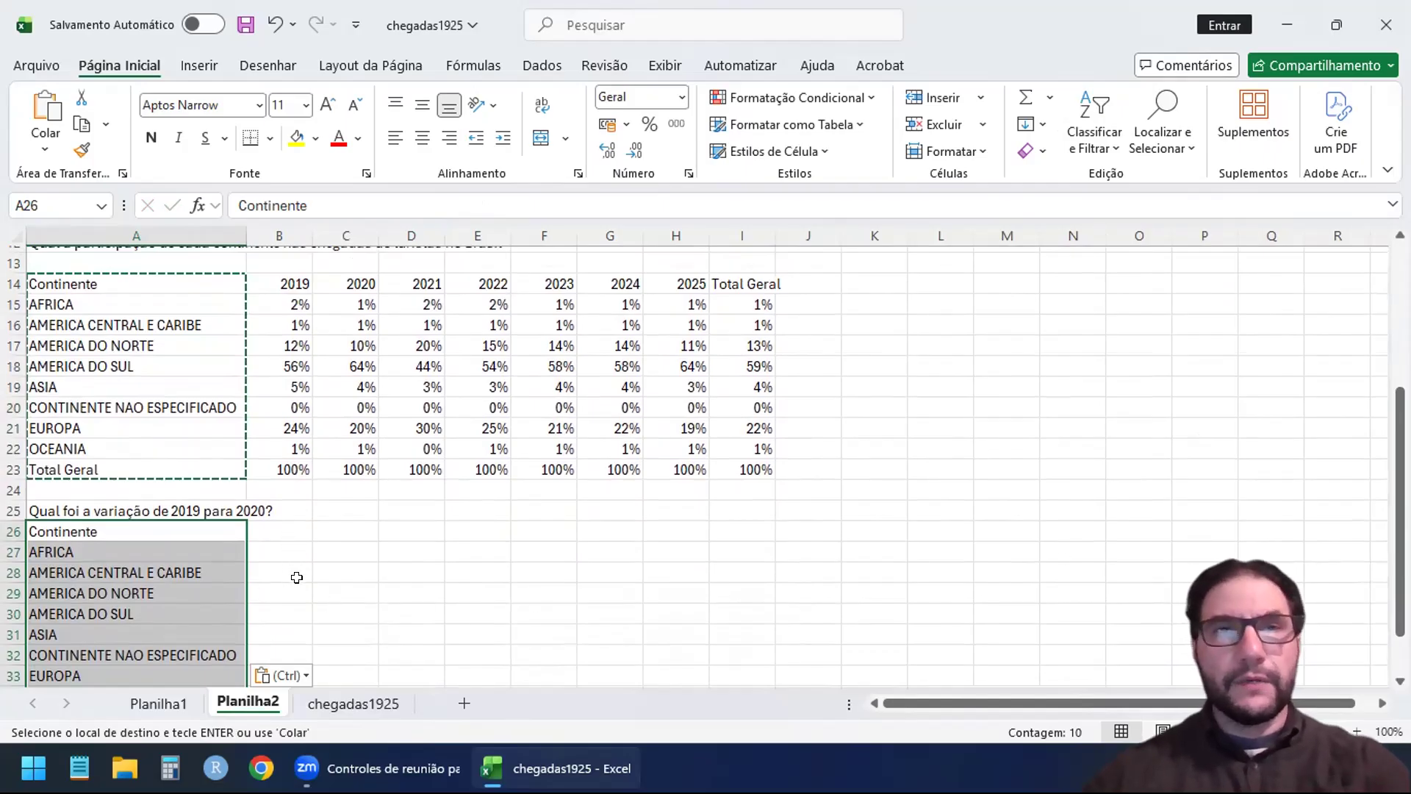
Enter the column header "Absoluta" in B26, beside Continente in the variation table.
click(289, 528)
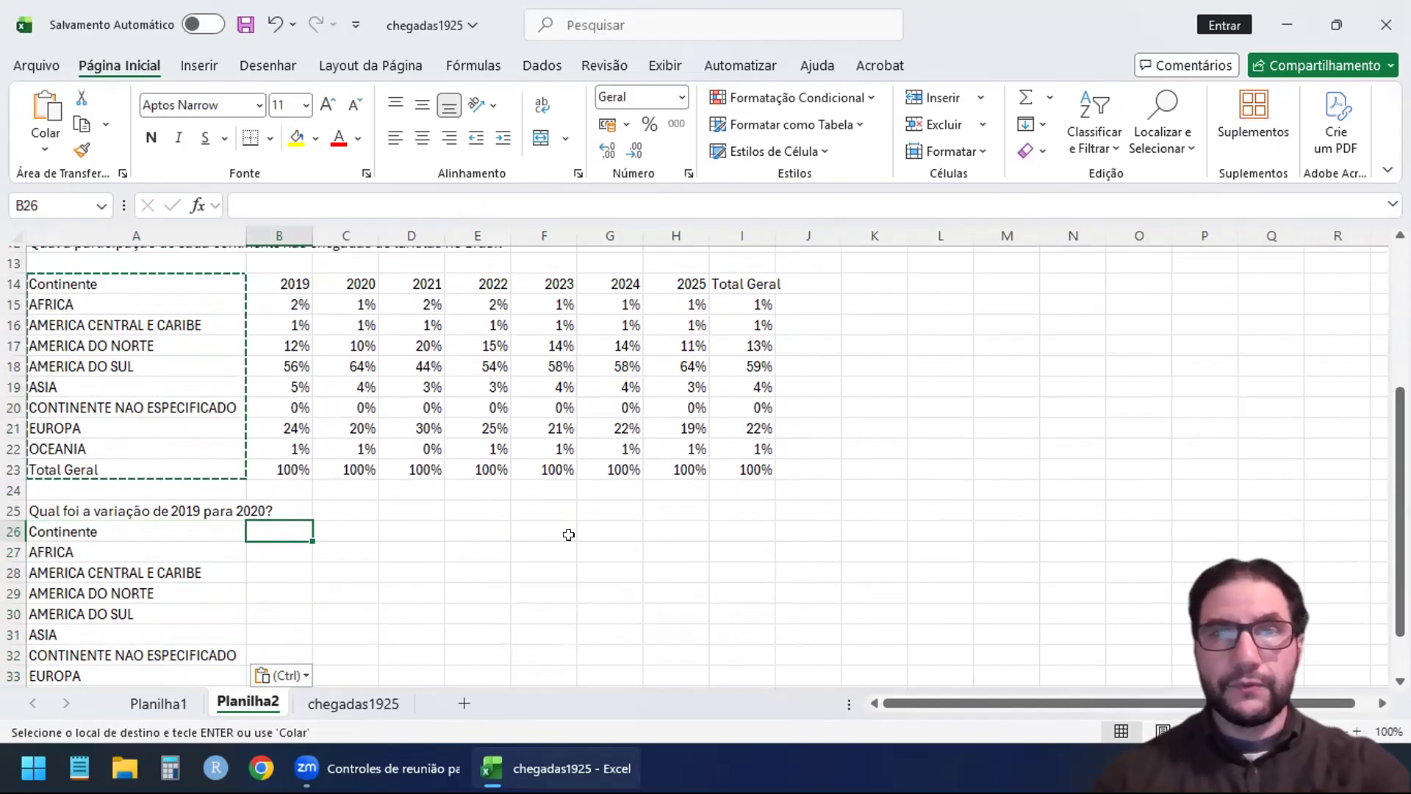
drag(1400, 518, 1400, 473)
key(Escape)
click(265, 452)
click(290, 469)
text(Abso)
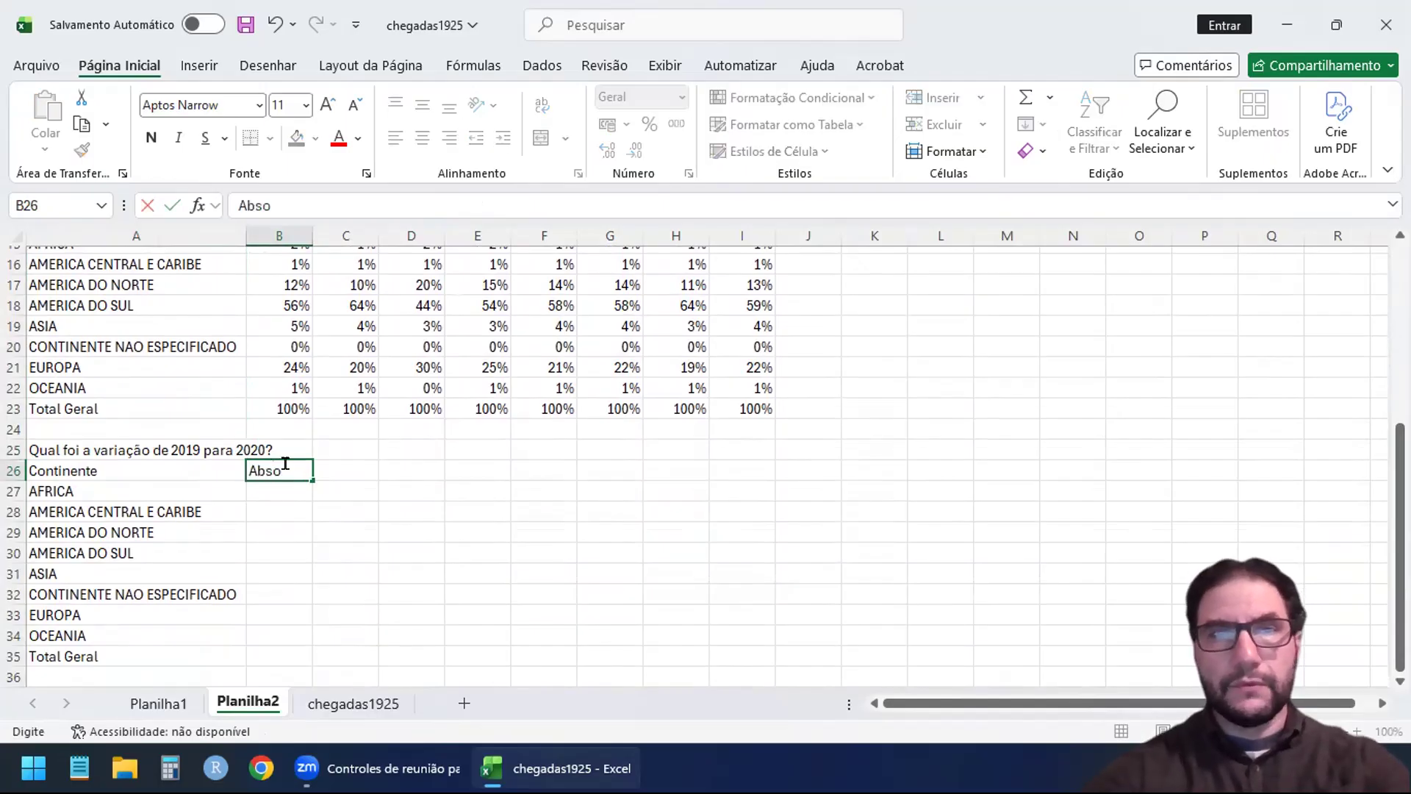
text(luta)
key(Return)
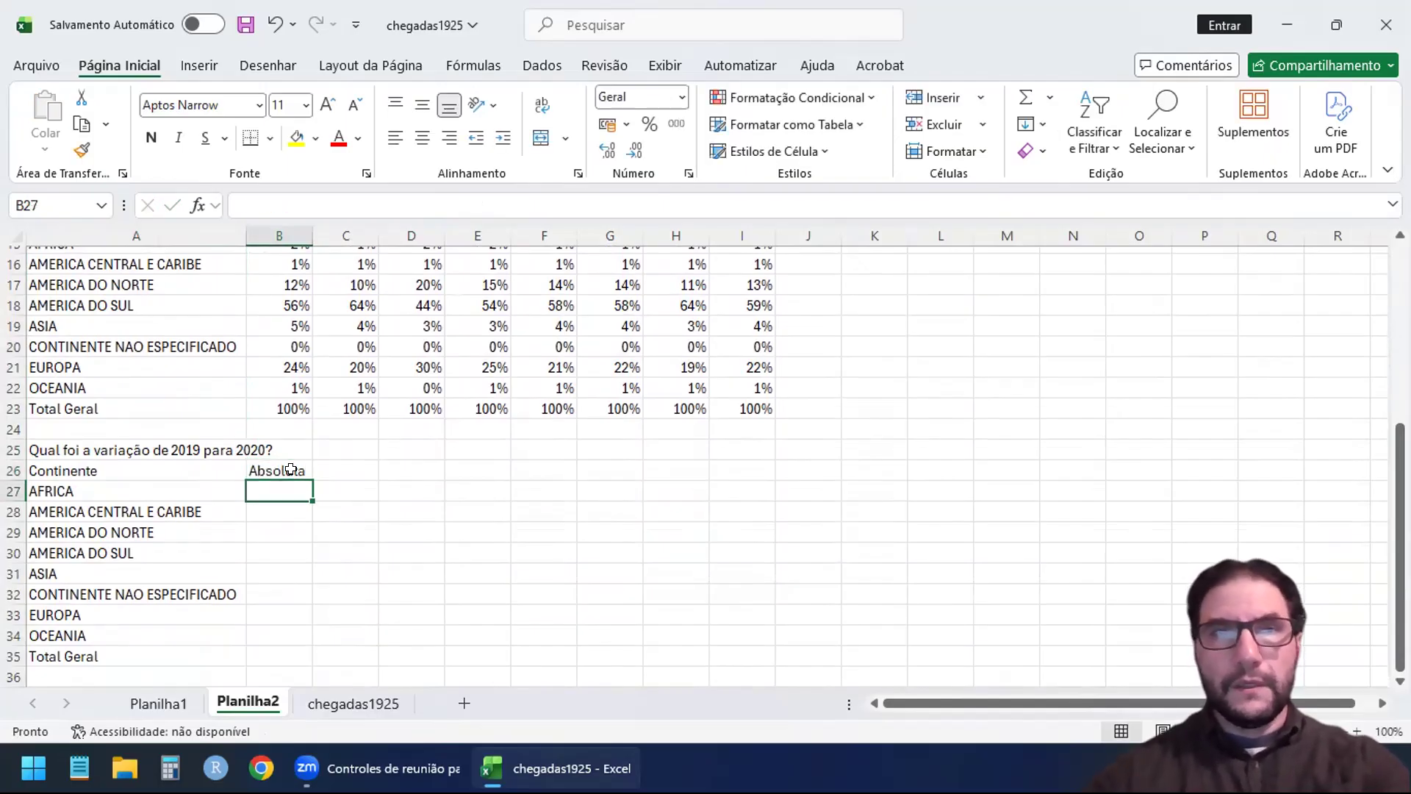
Calculate AFRICA's absolute variation from 2019 to 2020 in B27 with the formula =C2-B2.
text(=)
drag(1400, 461, 1400, 280)
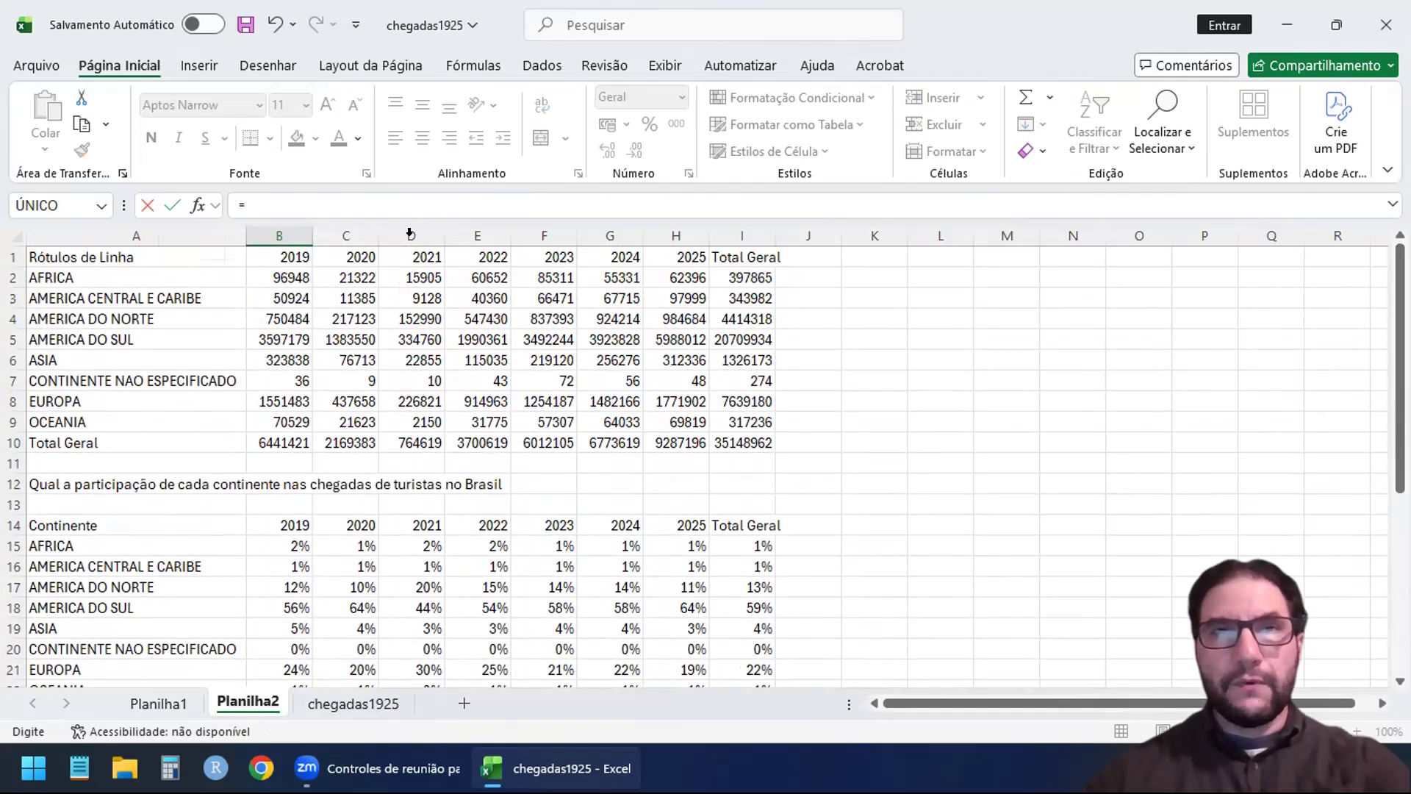
click(329, 275)
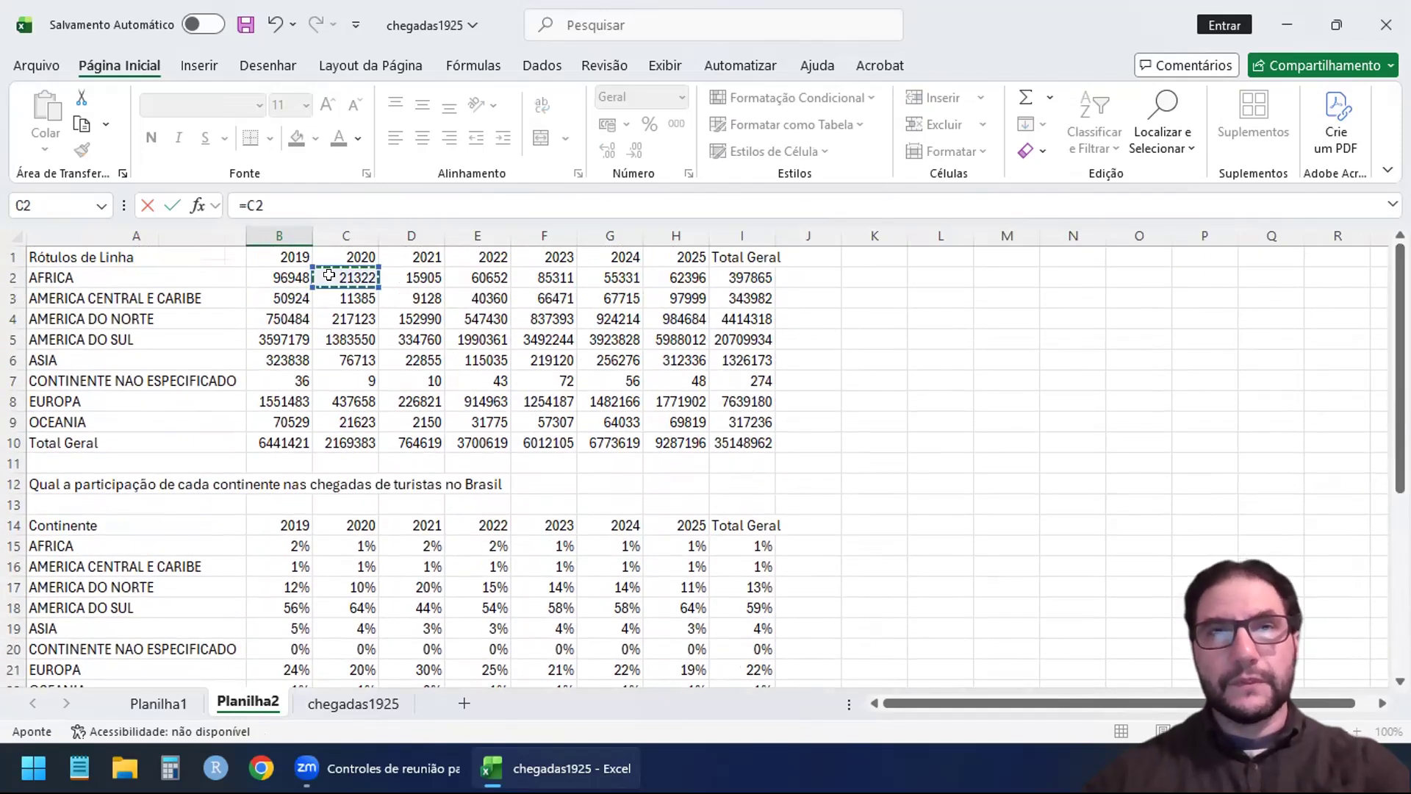
text(-)
click(273, 276)
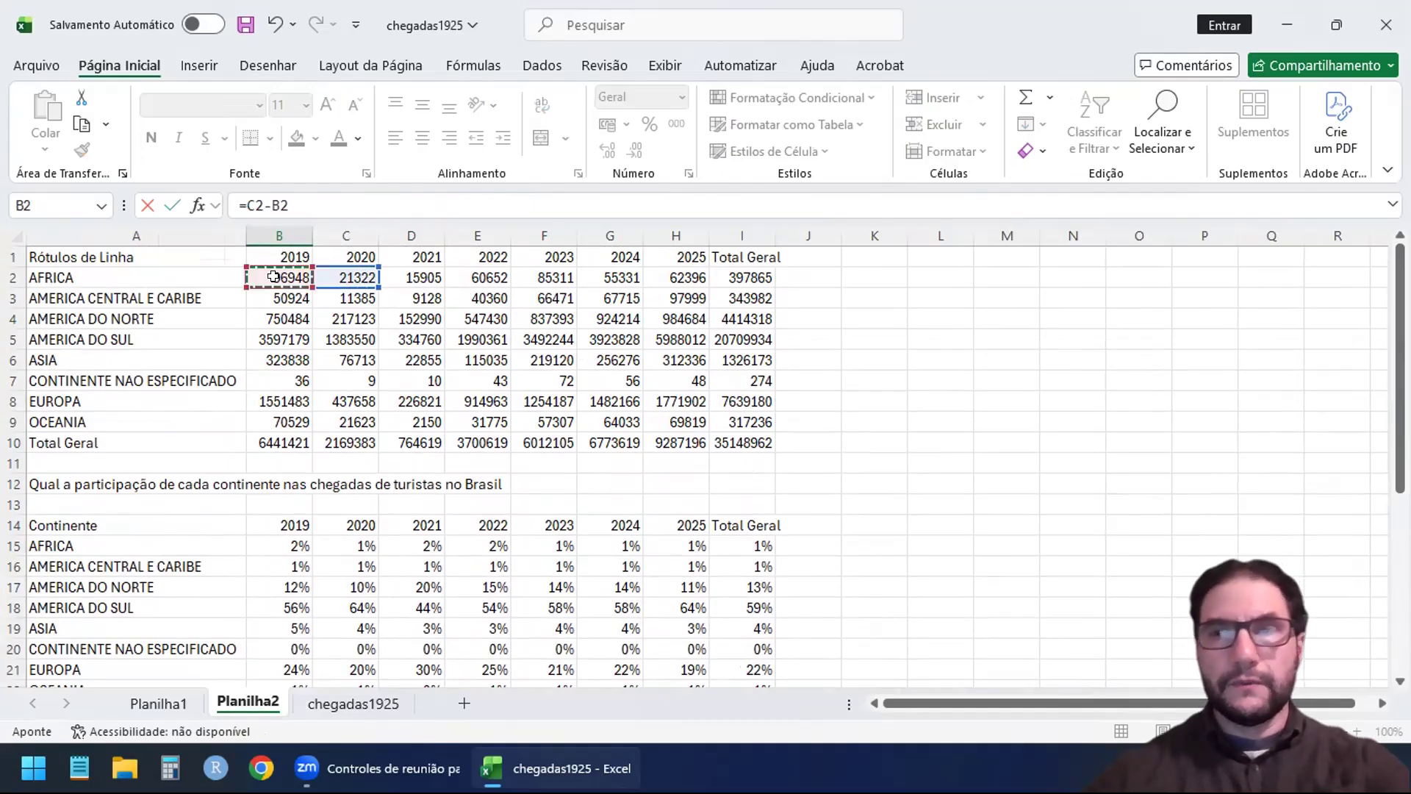
key(Return)
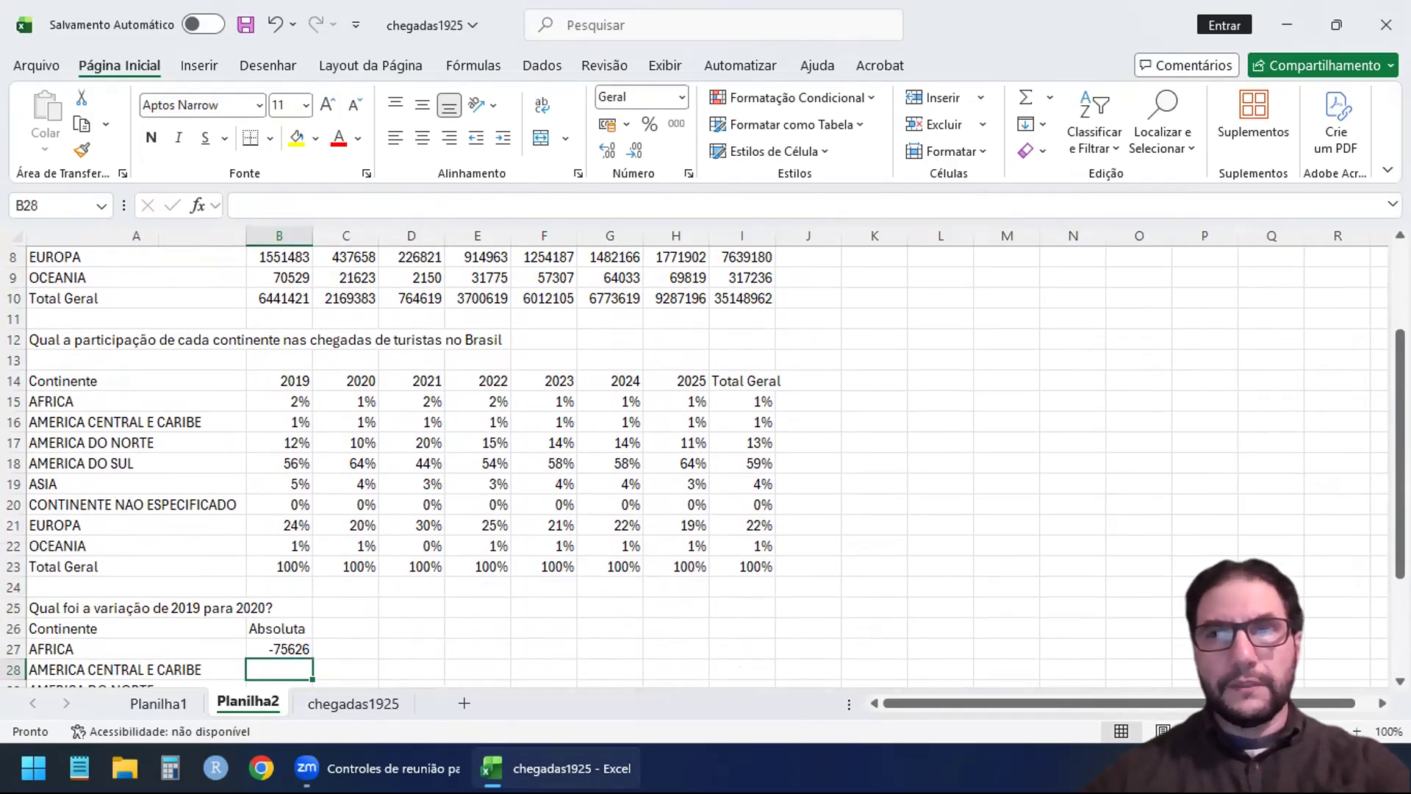
Fill the absolute variation formula from B27 through the Total Geral row in B35.
scroll(307, 537, down, 3)
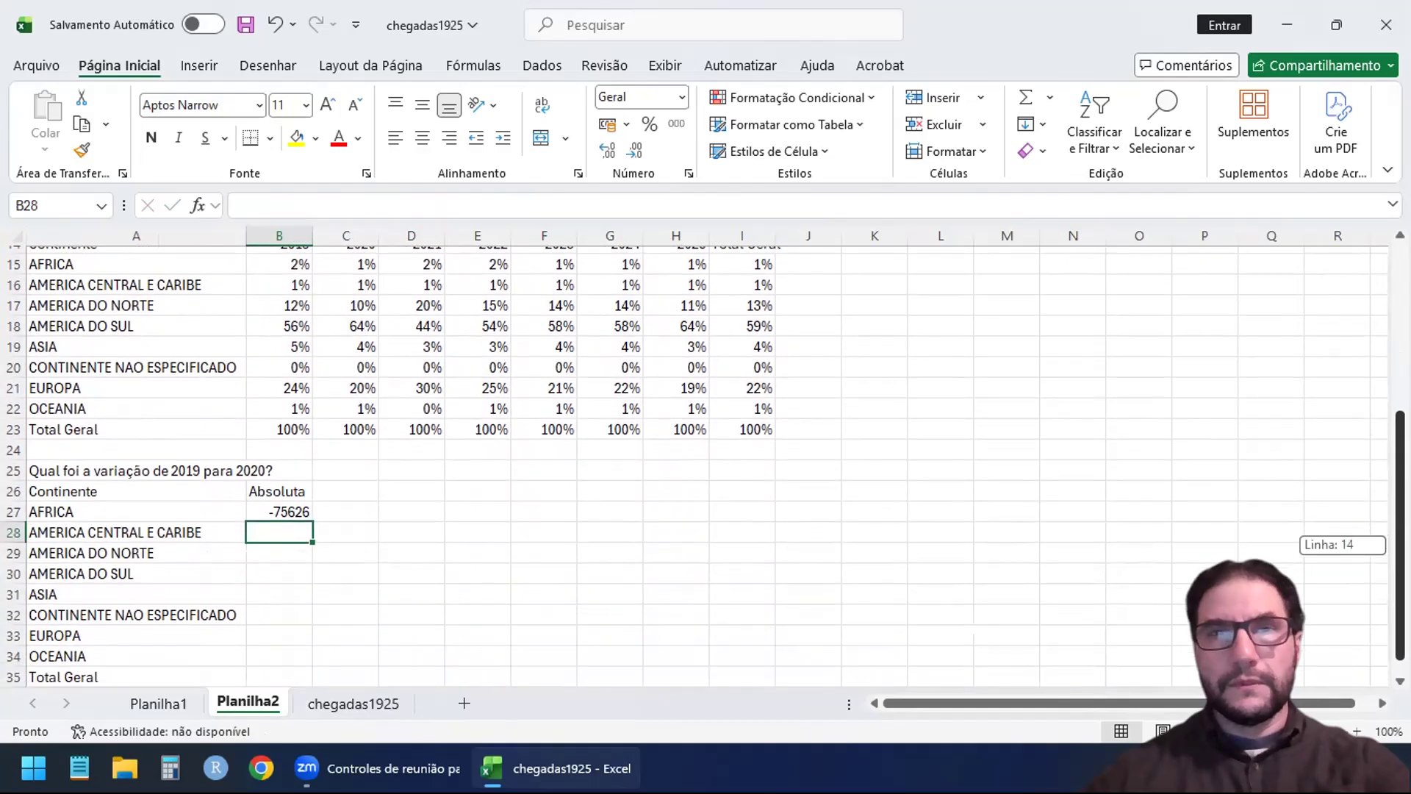
click(263, 490)
double_click(309, 494)
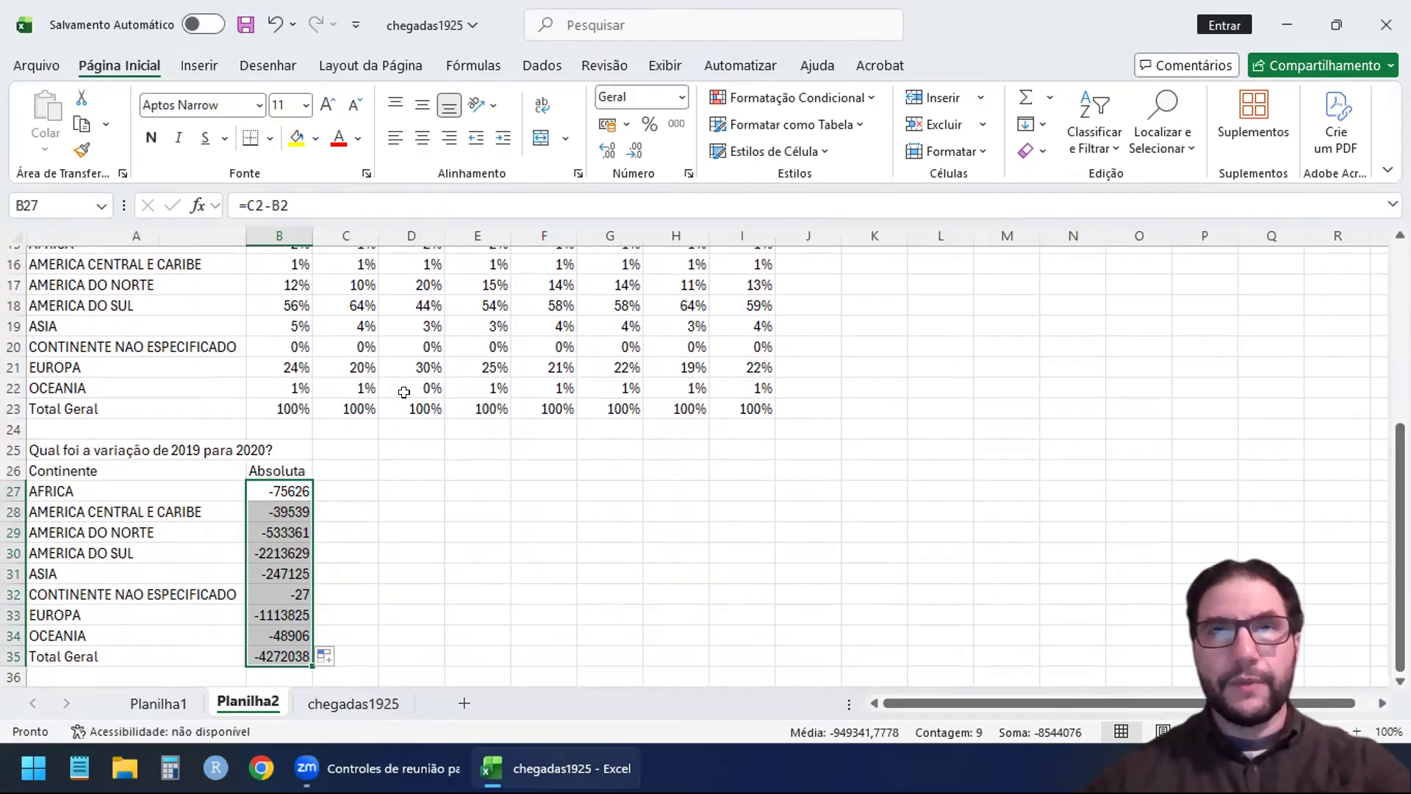
Format the absolute variations in B27:B35 as Número with the thousands separator and 0 decimal places.
click(688, 174)
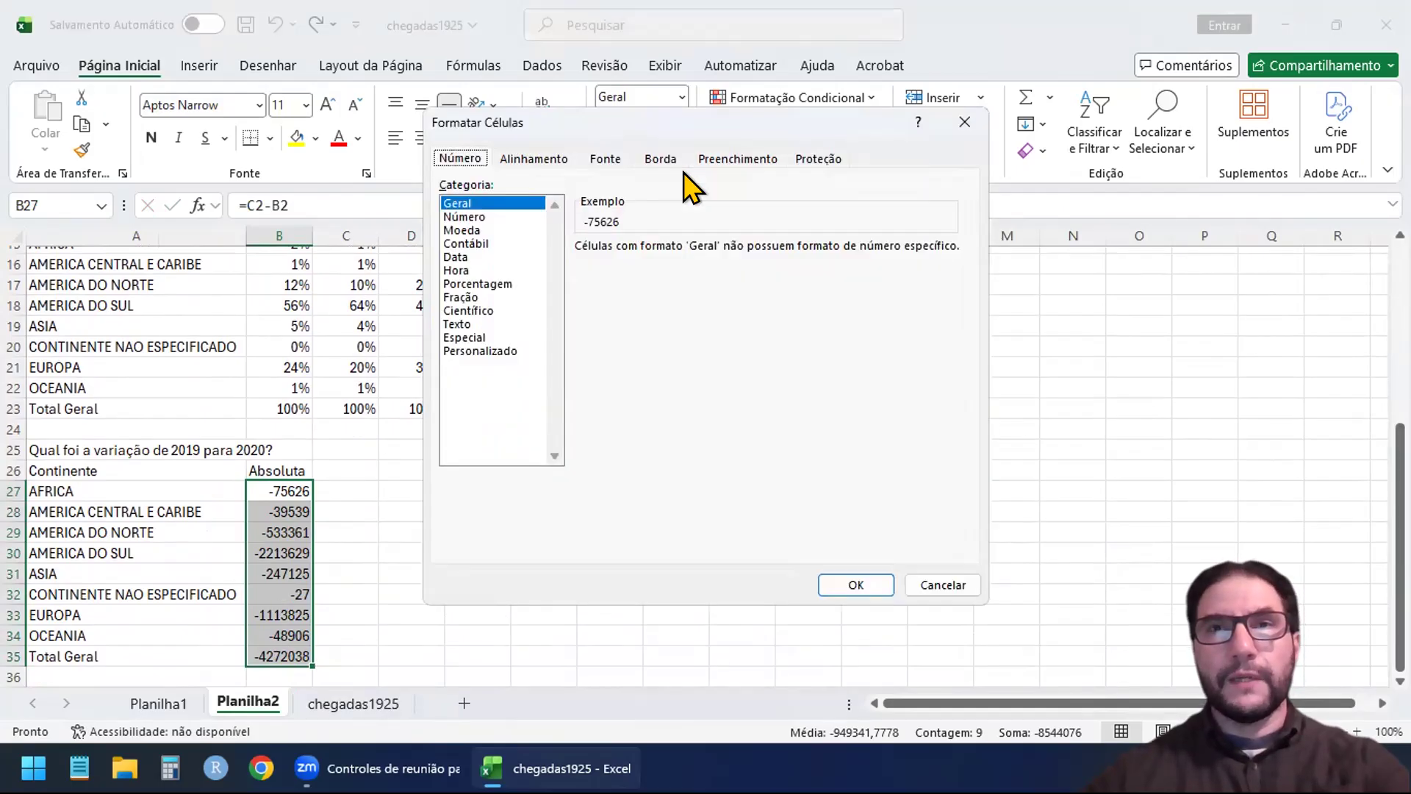
click(474, 216)
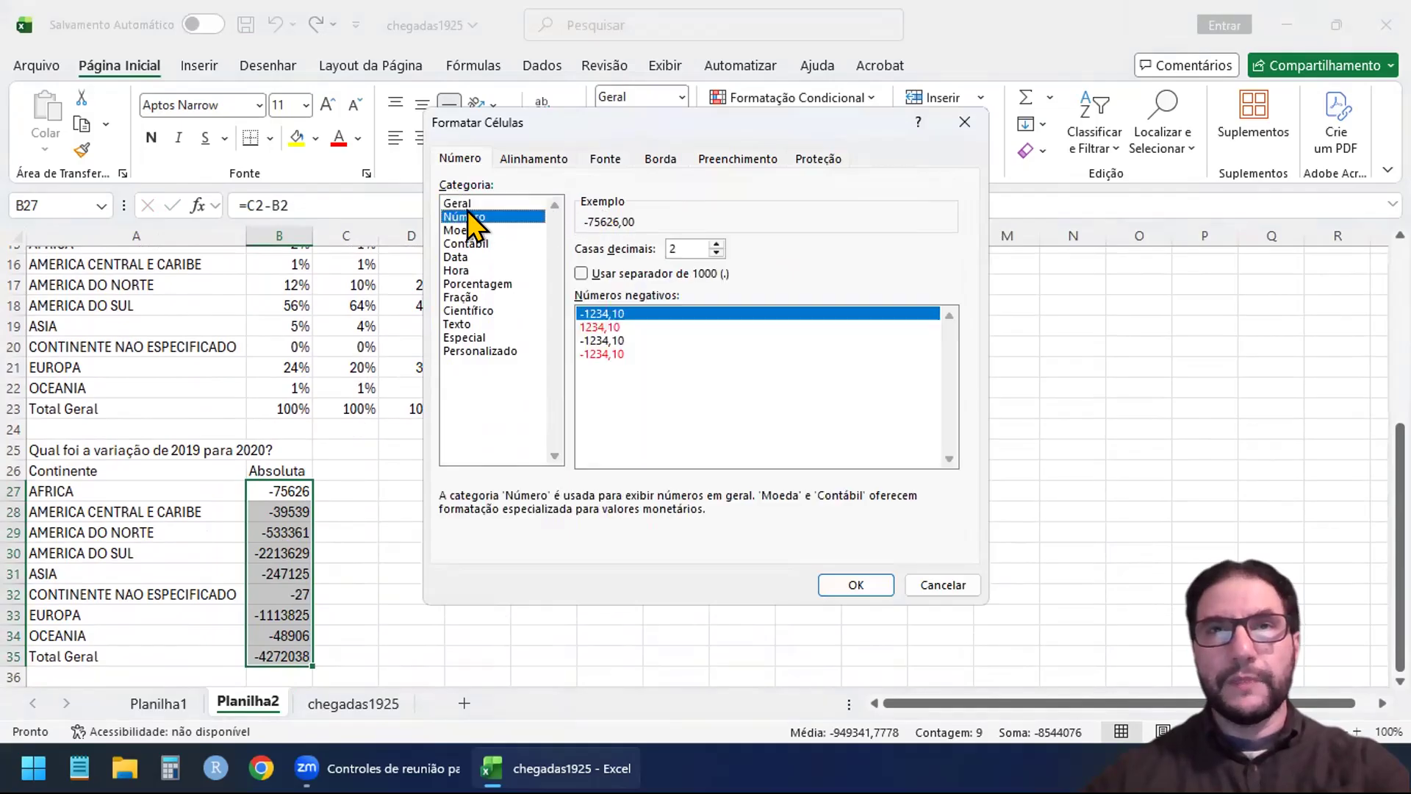
click(582, 272)
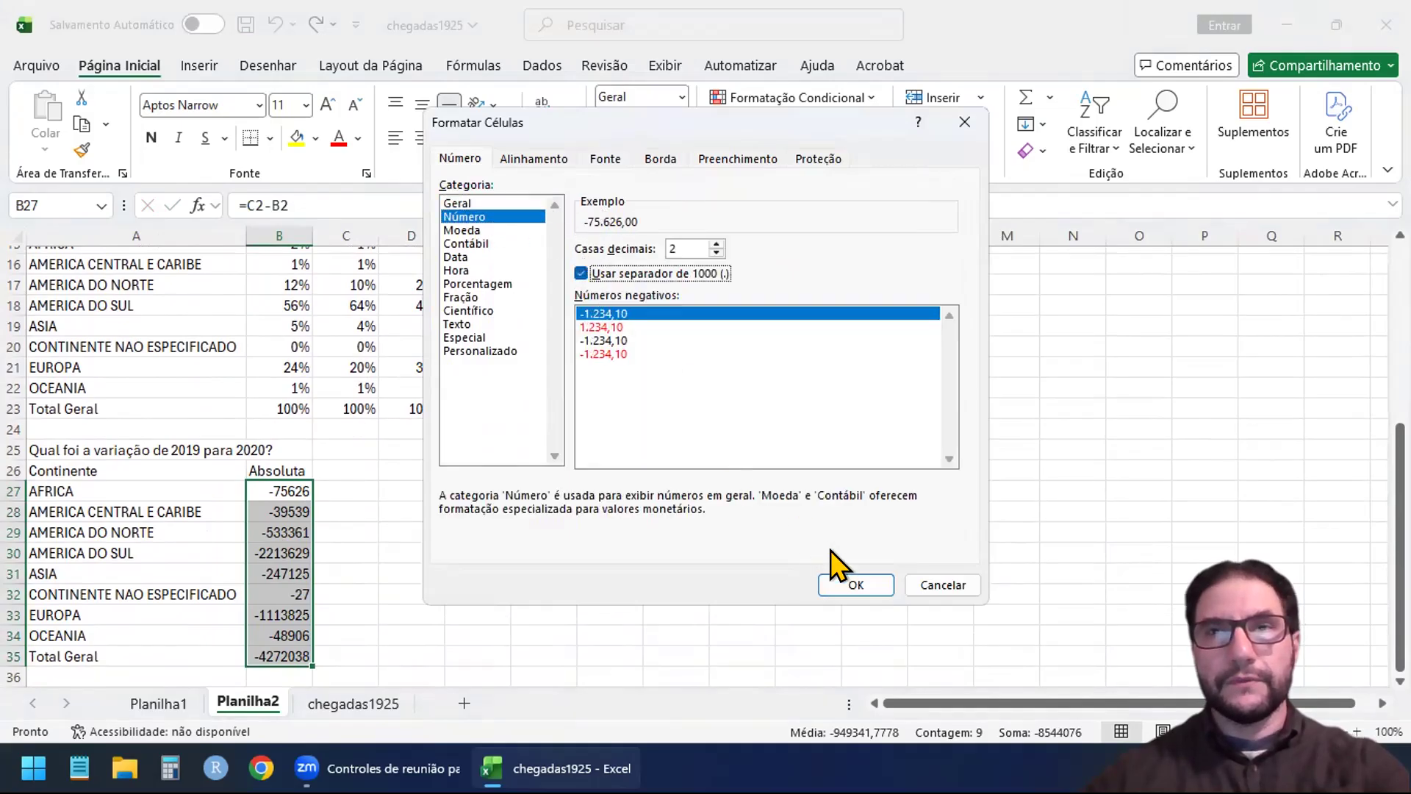
click(716, 253)
click(717, 253)
click(857, 584)
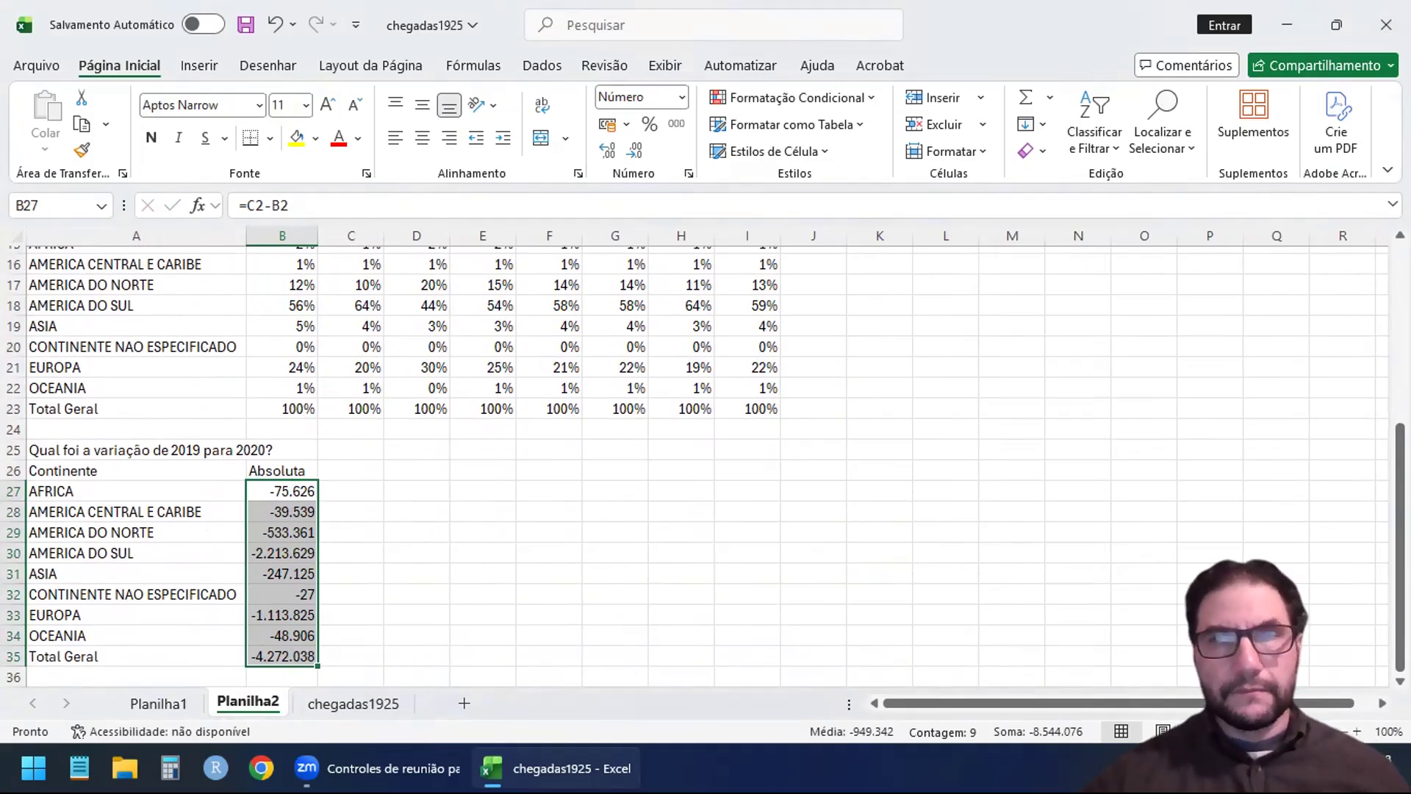
Enter the column header "Relativa" in C26, beside Absoluta.
scroll(282, 408, down, 1)
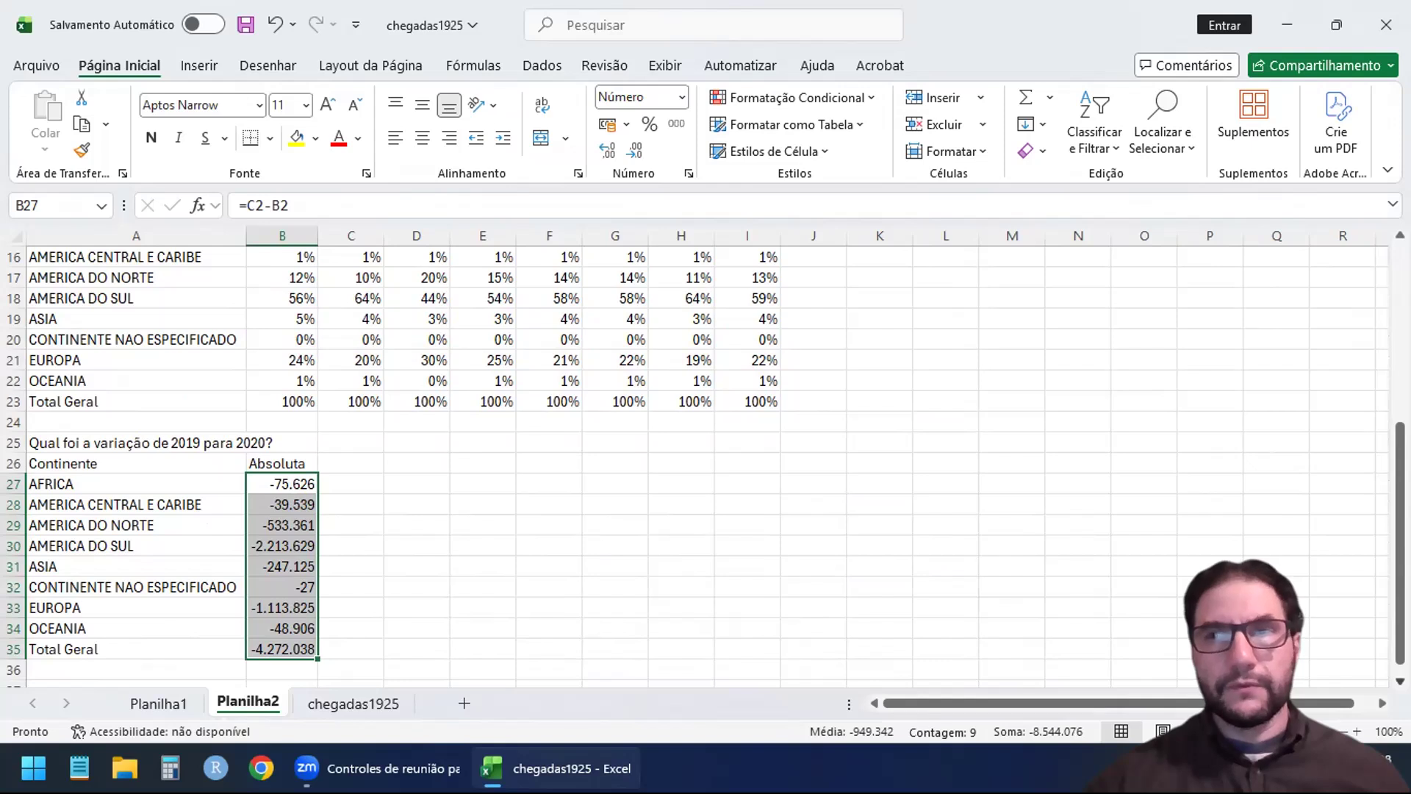
scroll(705, 467, down, 2)
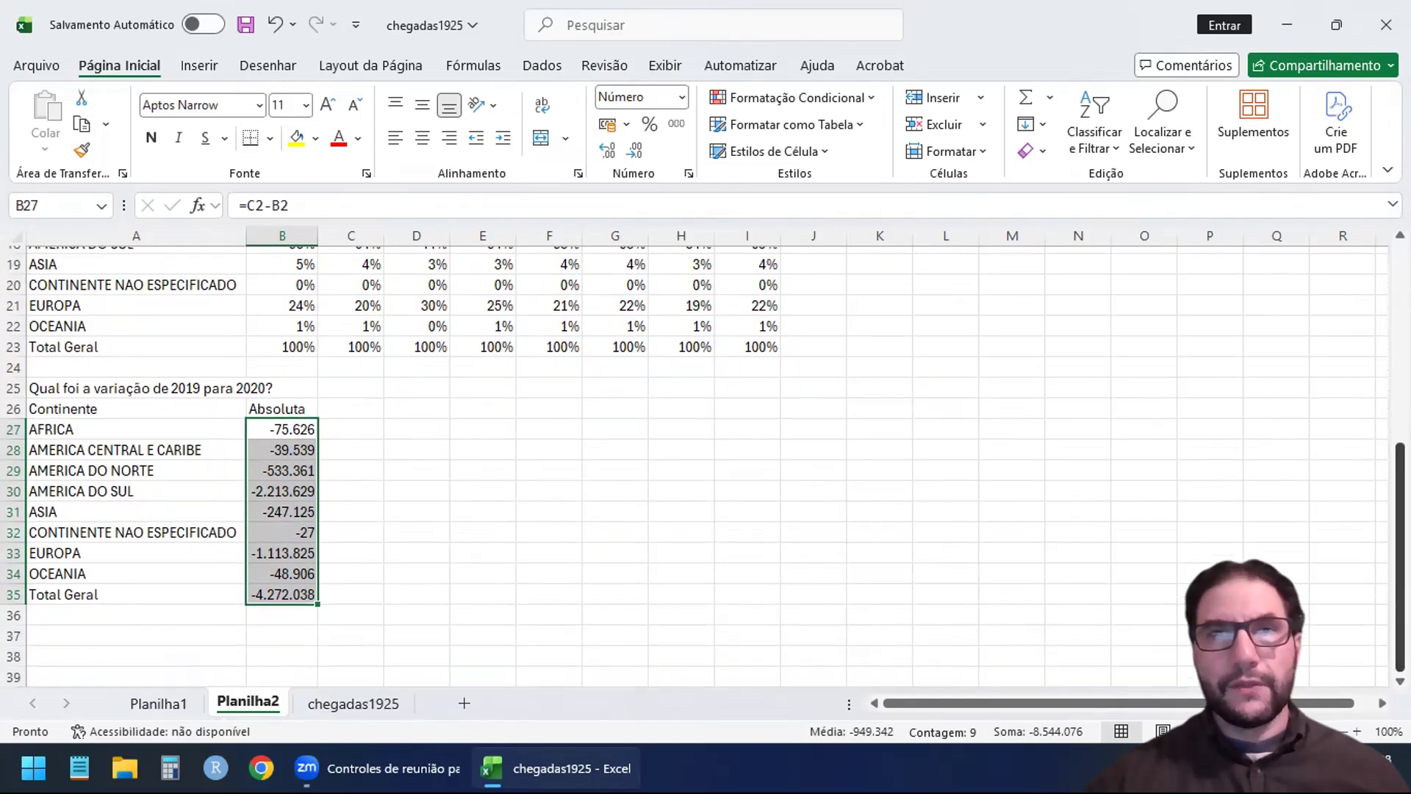
click(360, 408)
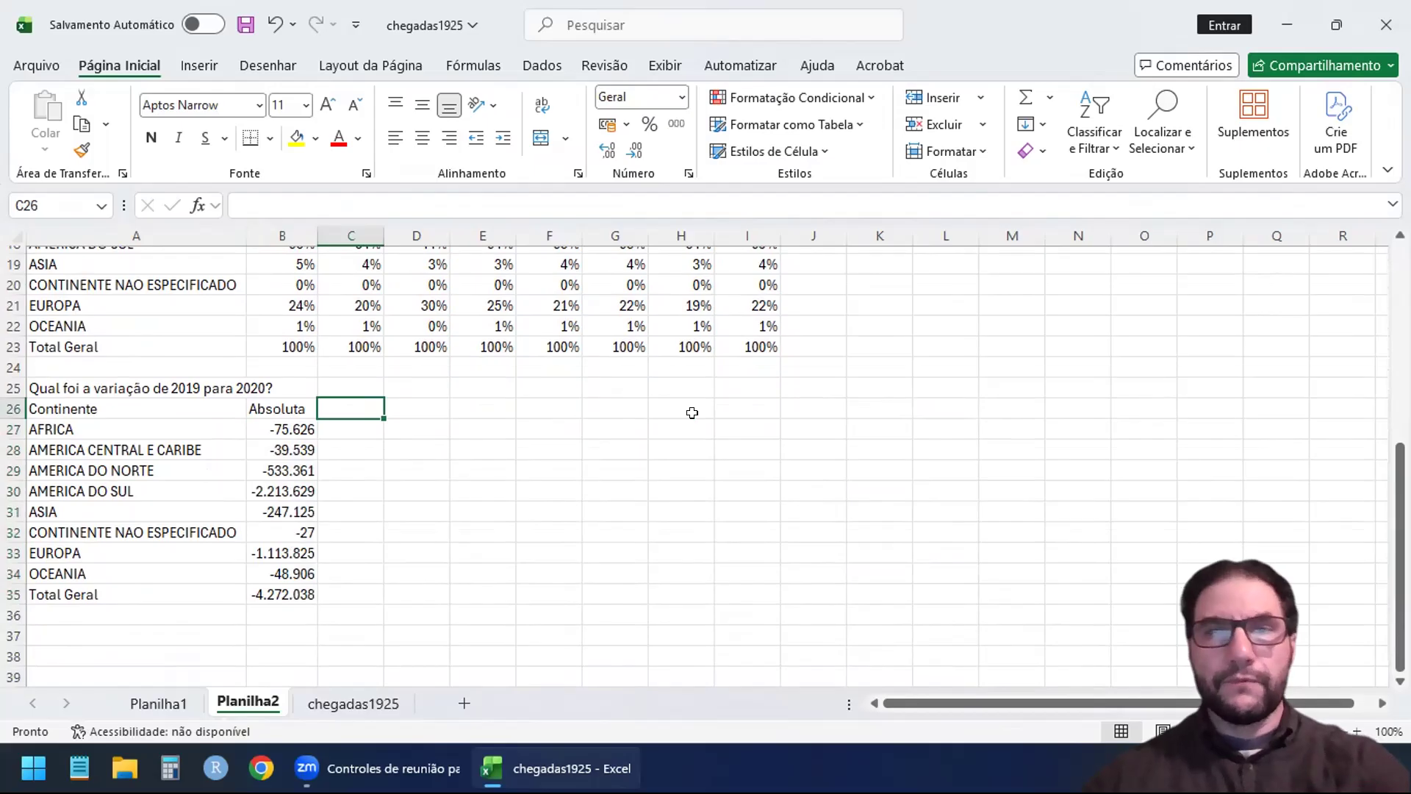
text(Relativa)
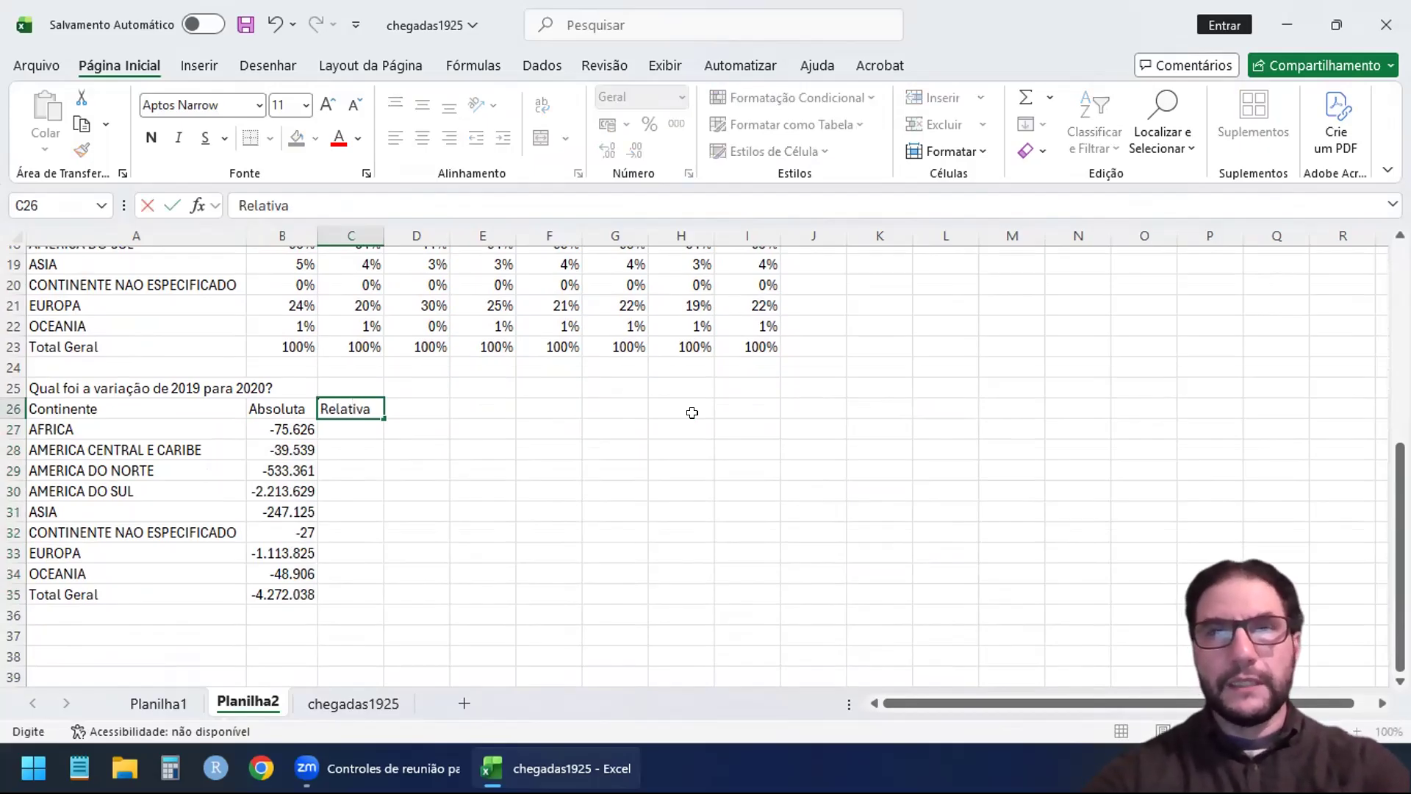
key(Return)
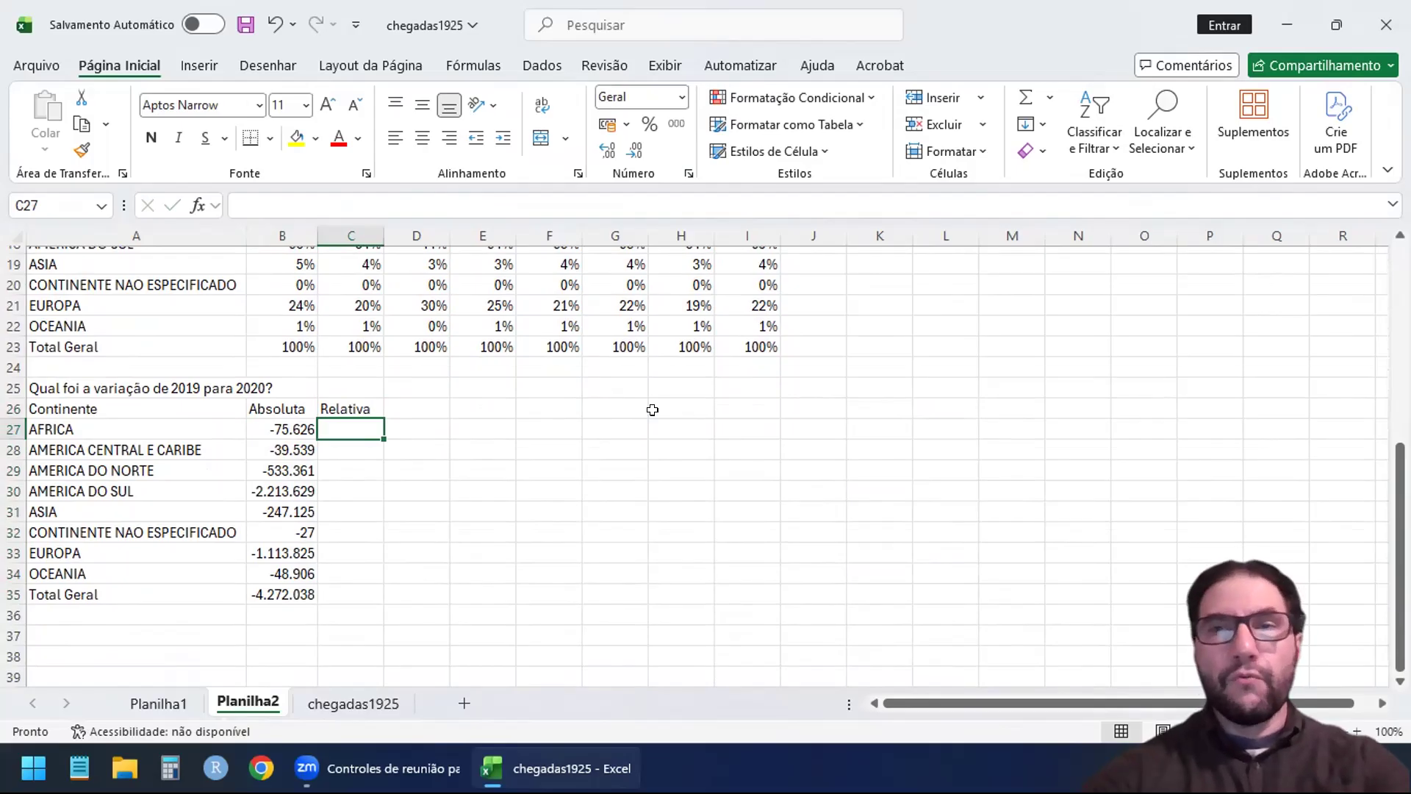
Calculate AFRICA's relative variation in C27 by dividing its absolute variation by its 2019 arrivals, using =B27/B2.
text(=)
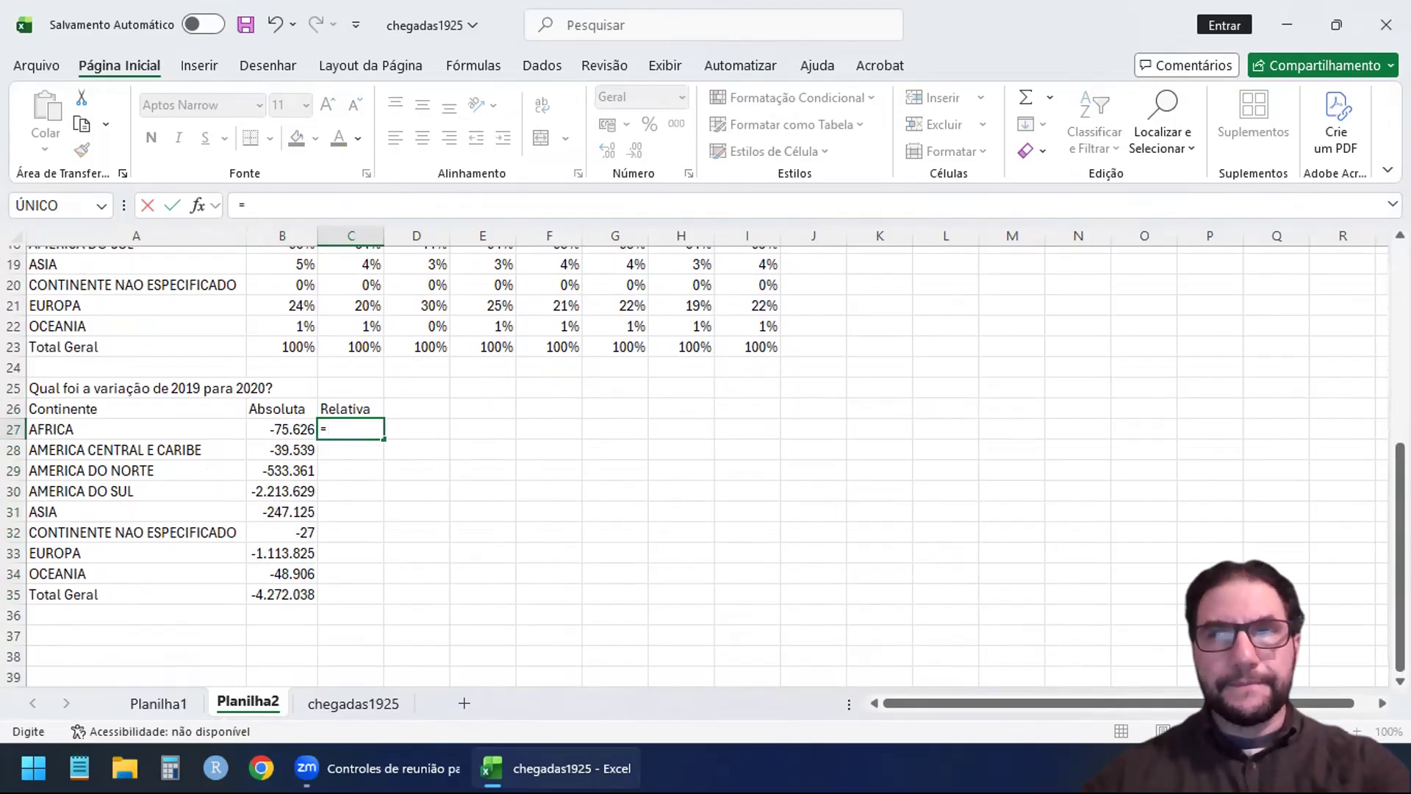
scroll(355, 474, up, 2)
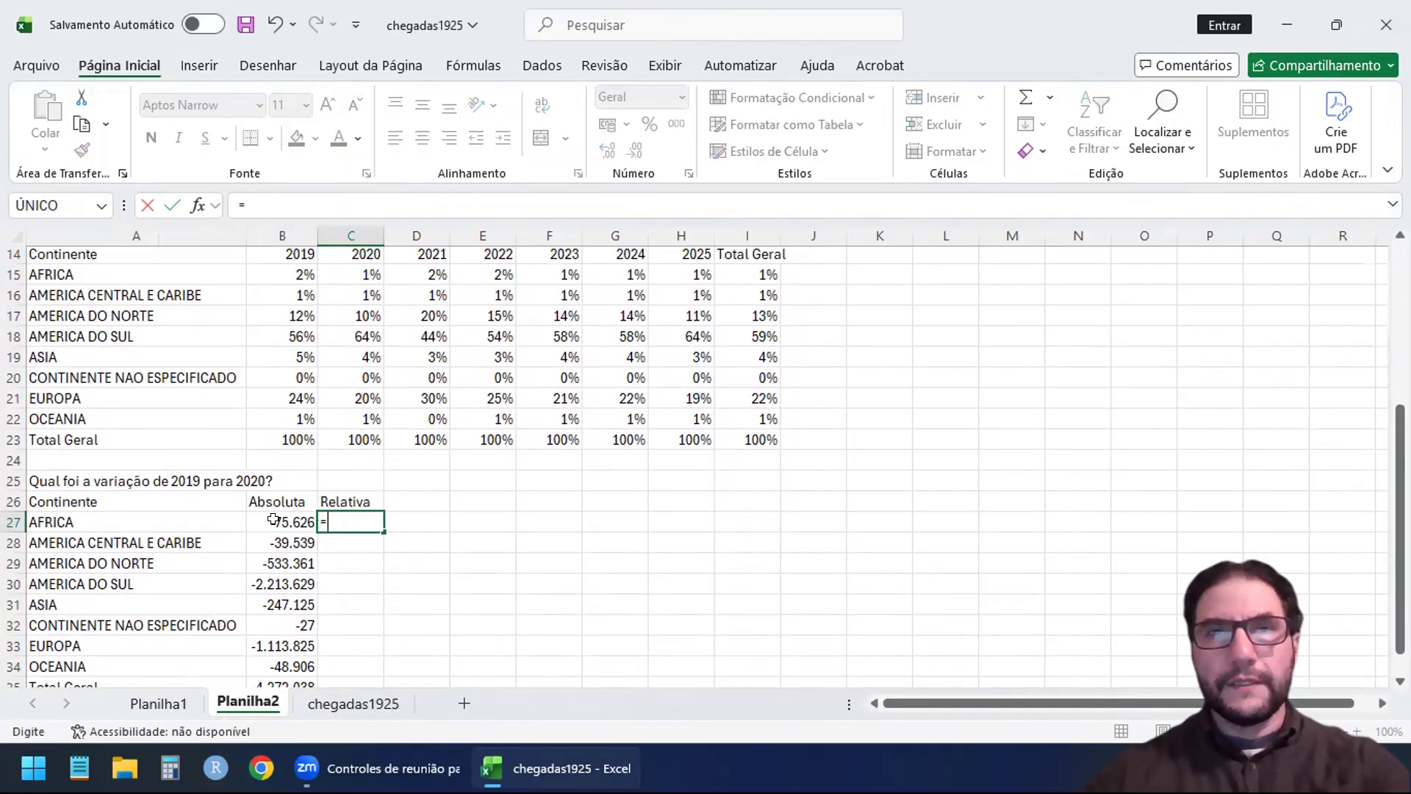
click(273, 520)
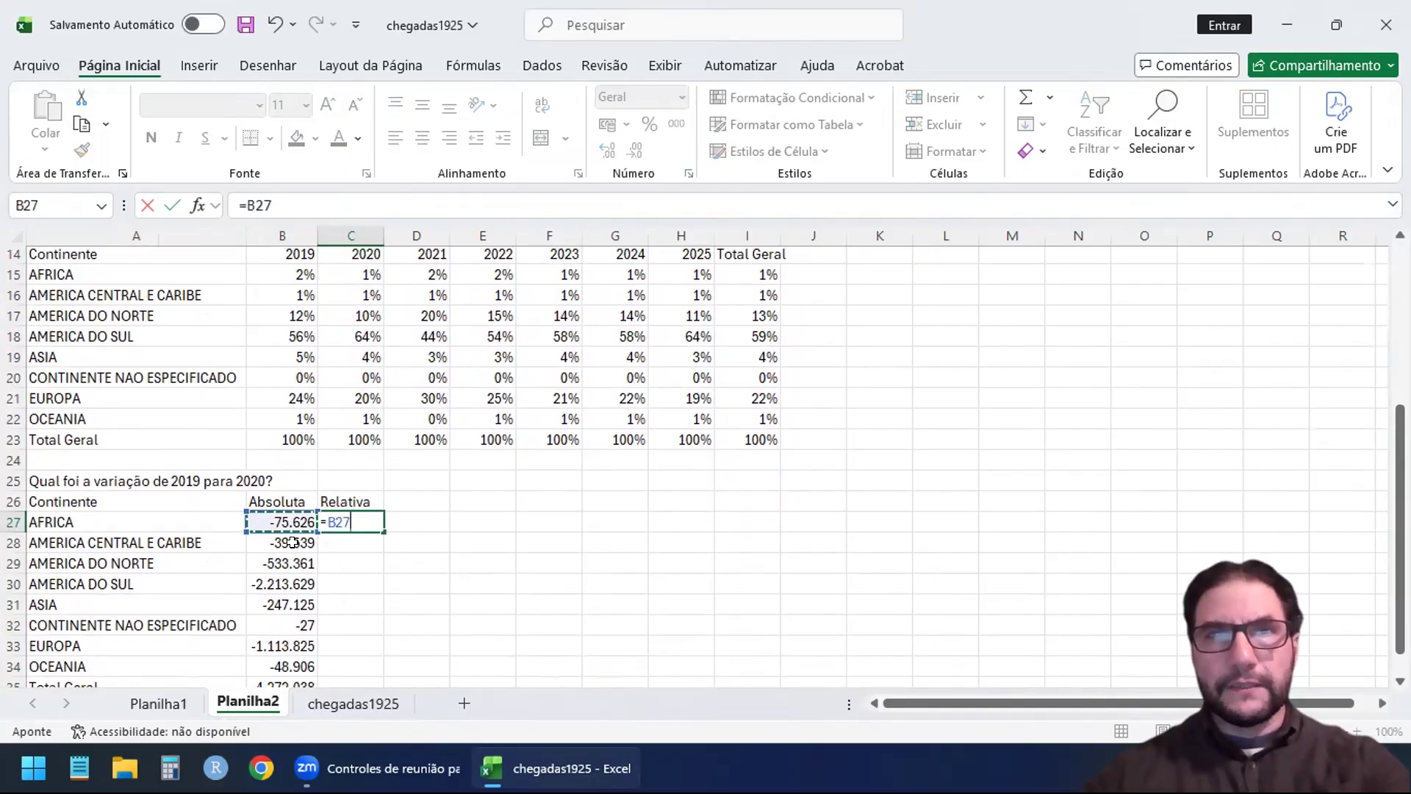
click(272, 205)
text(/)
drag(1400, 498, 1401, 335)
click(274, 277)
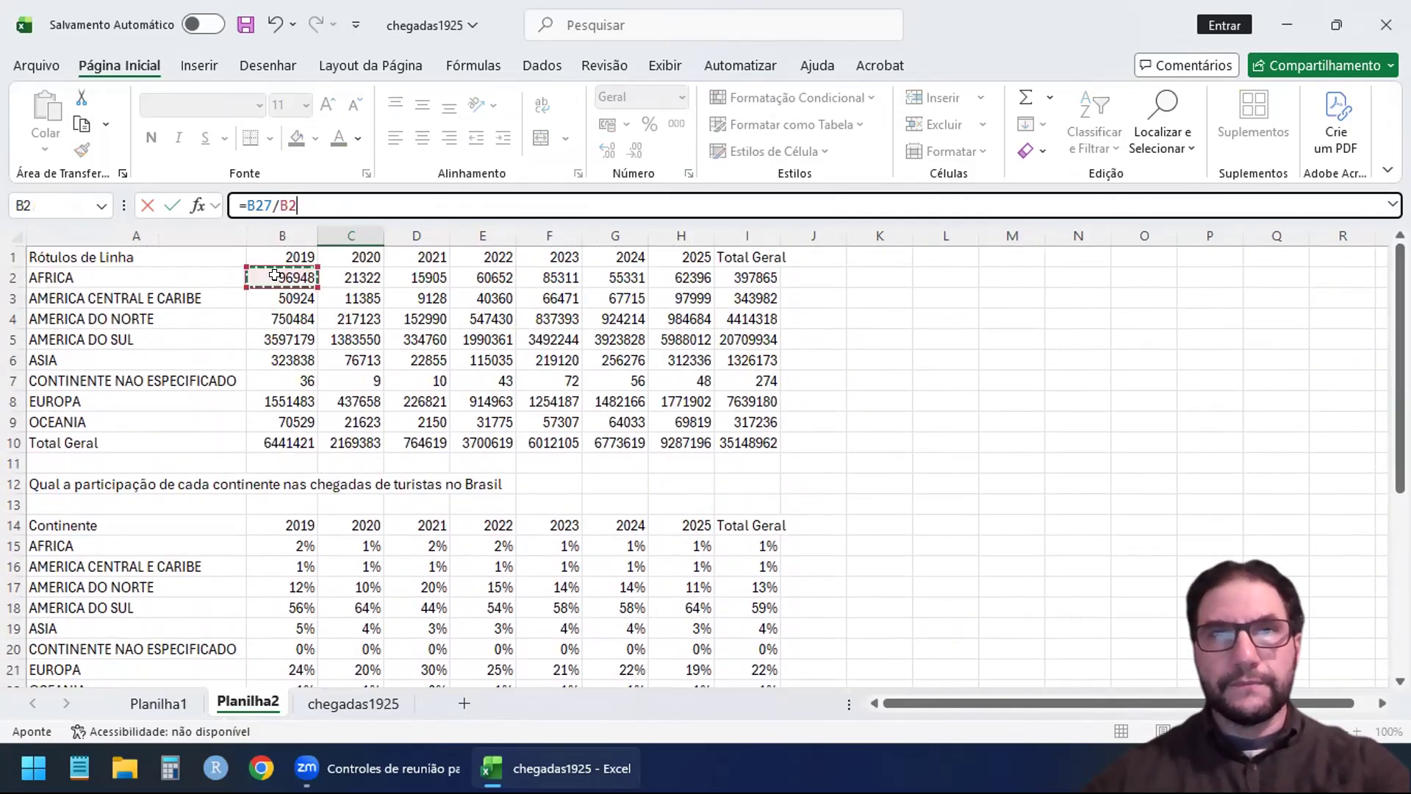
key(Return)
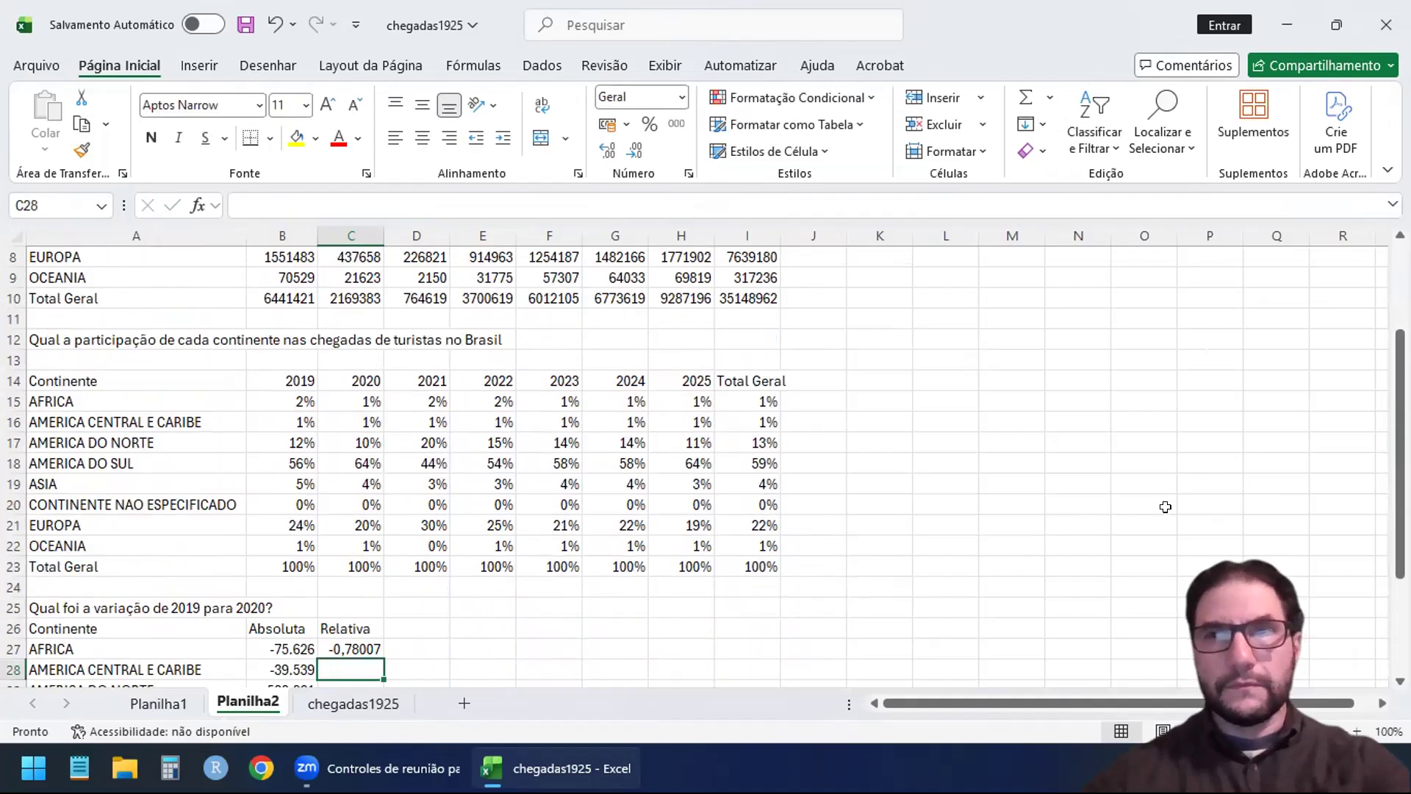
Format C27 as a percentage and fill its relative variation formula through the Total Geral row in C35.
drag(1400, 454, 1400, 549)
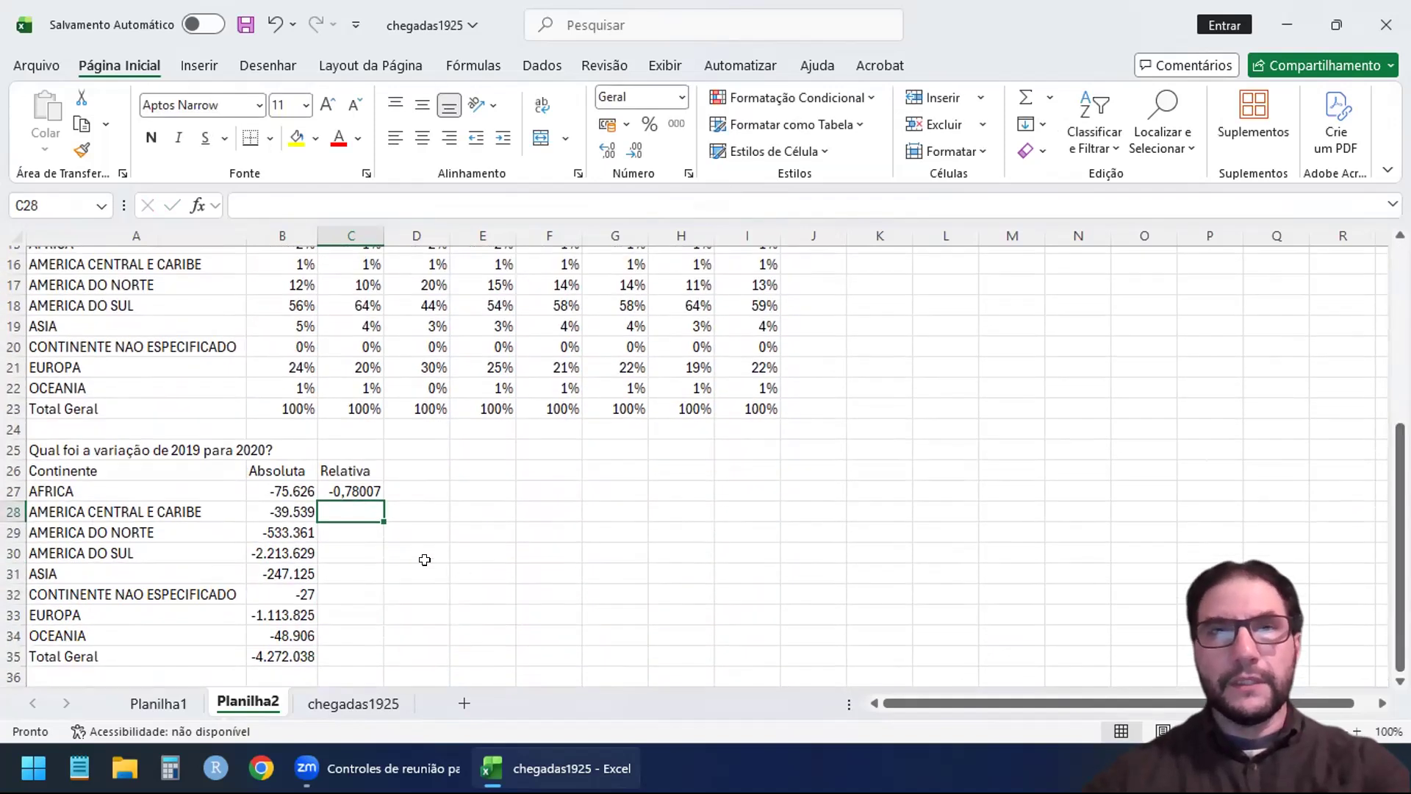
click(353, 487)
click(650, 124)
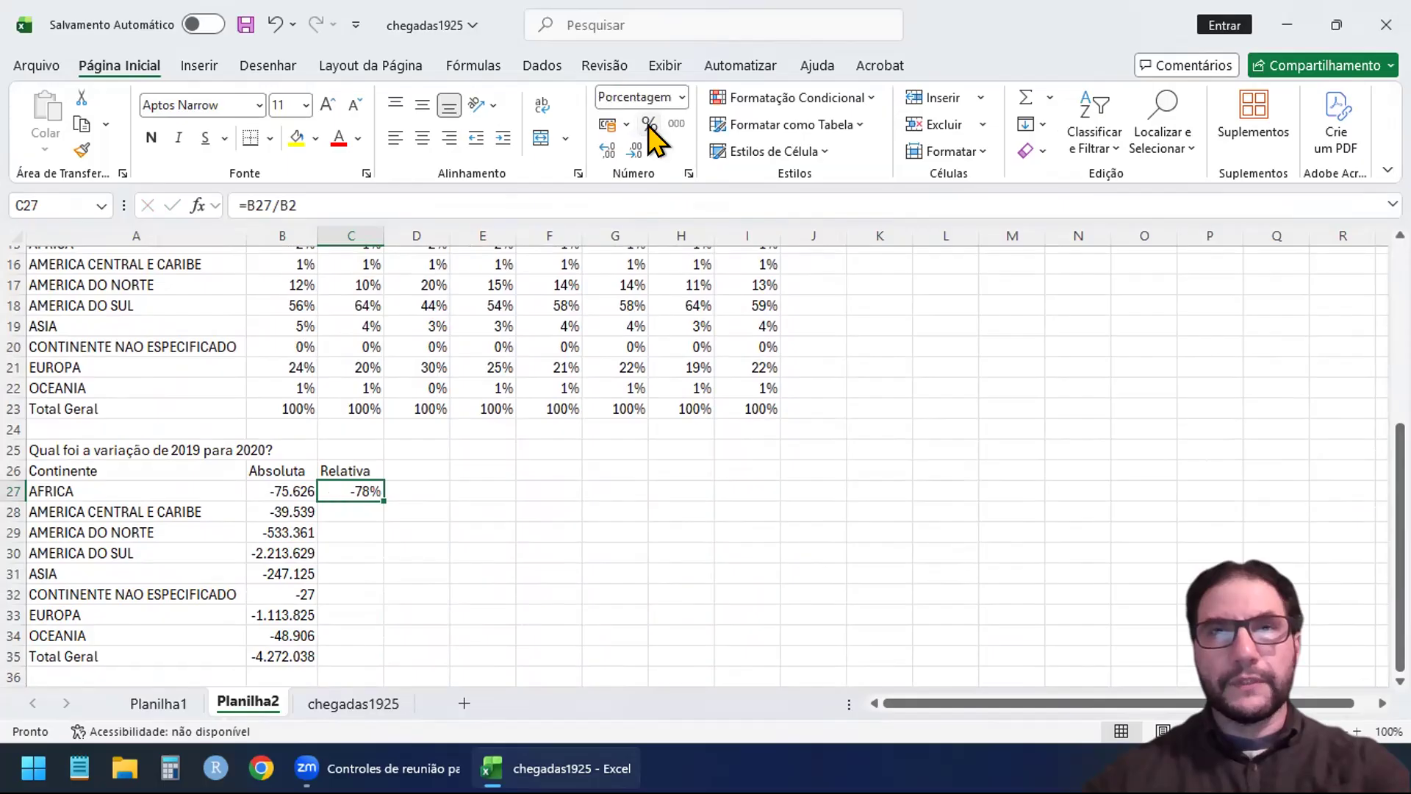
double_click(377, 497)
drag(1400, 487, 1400, 487)
scroll(369, 412, down, 1)
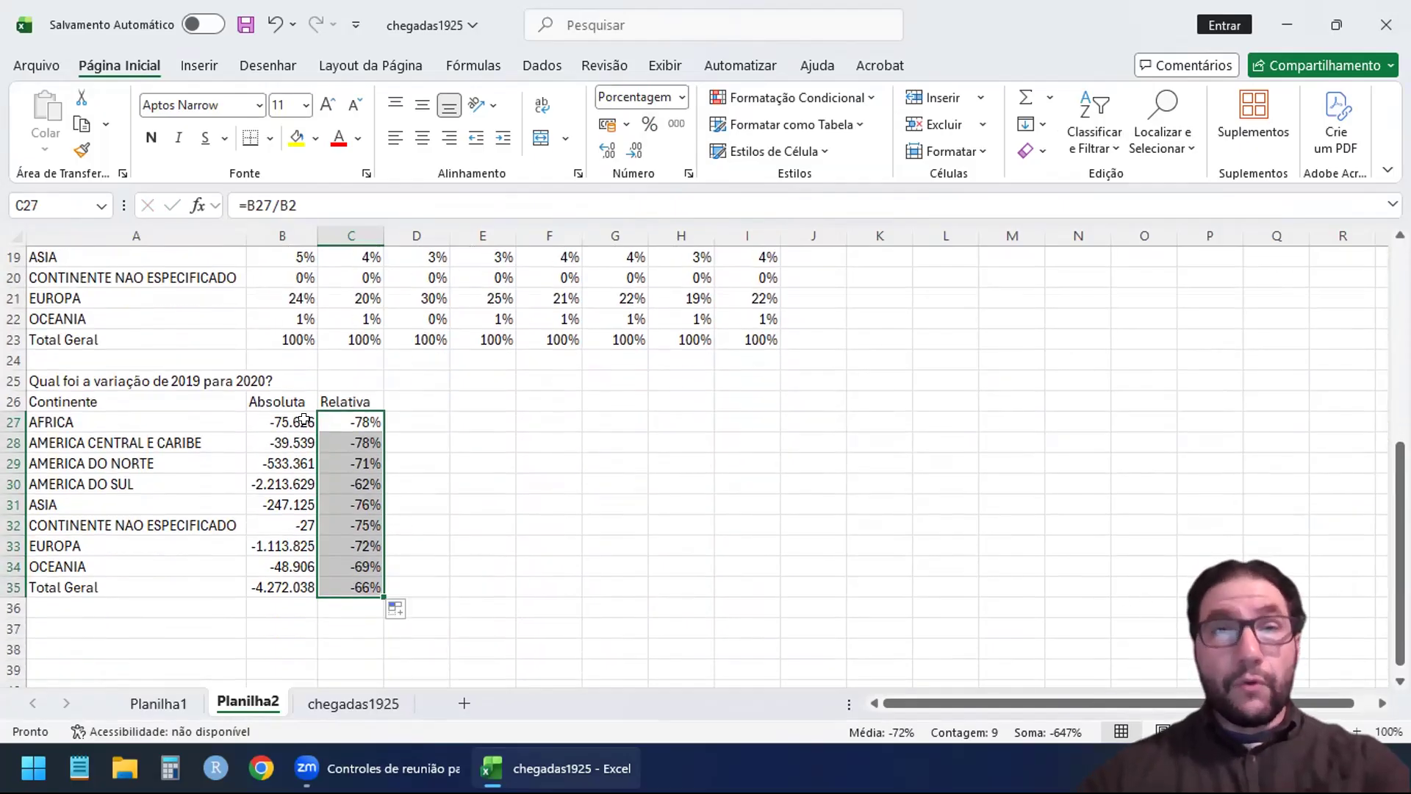
Calculate AFRICA's relative variation in D27 from its 2020 and 2019 arrivals, using the alternative formula =(C2/B2)-1.
click(402, 421)
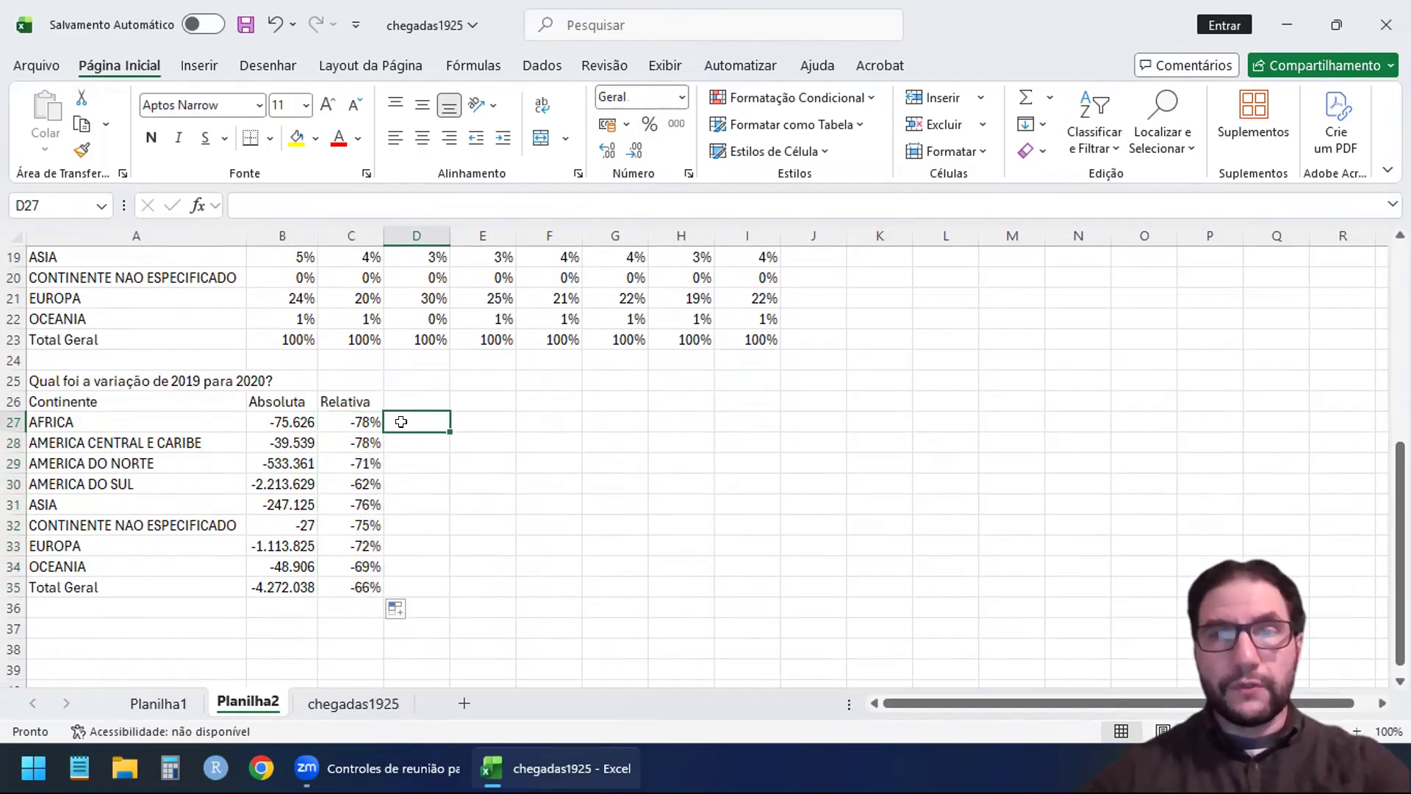
text(=)
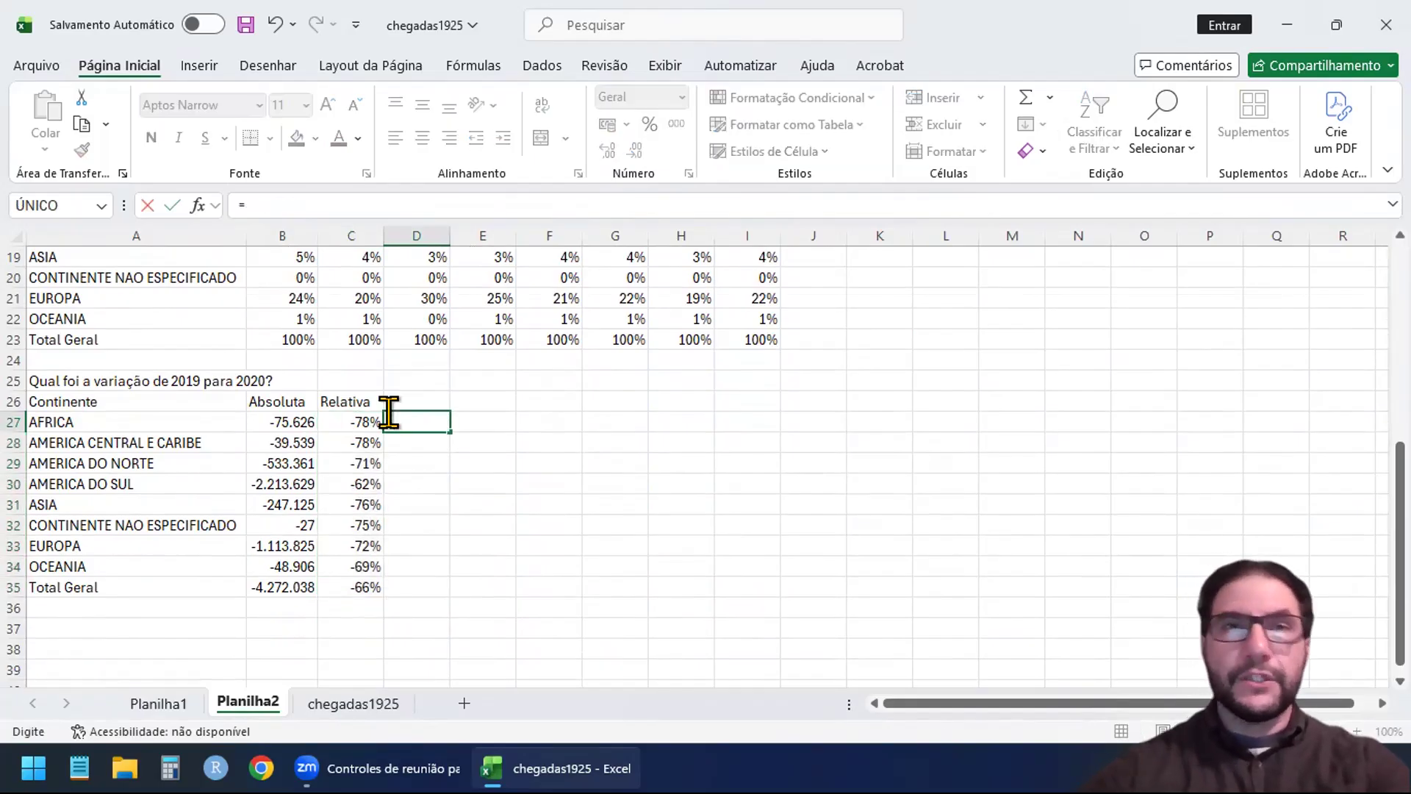
text(()
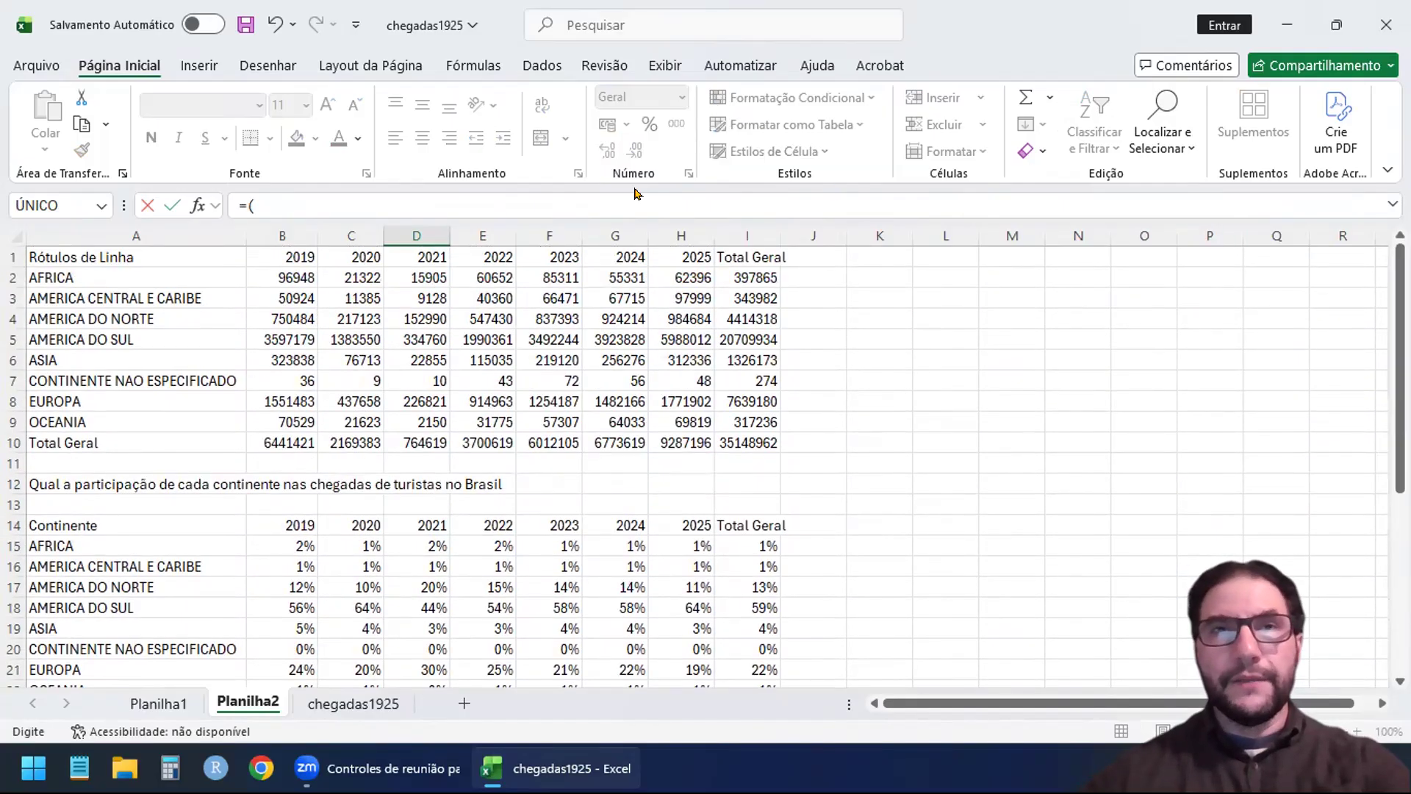
click(358, 272)
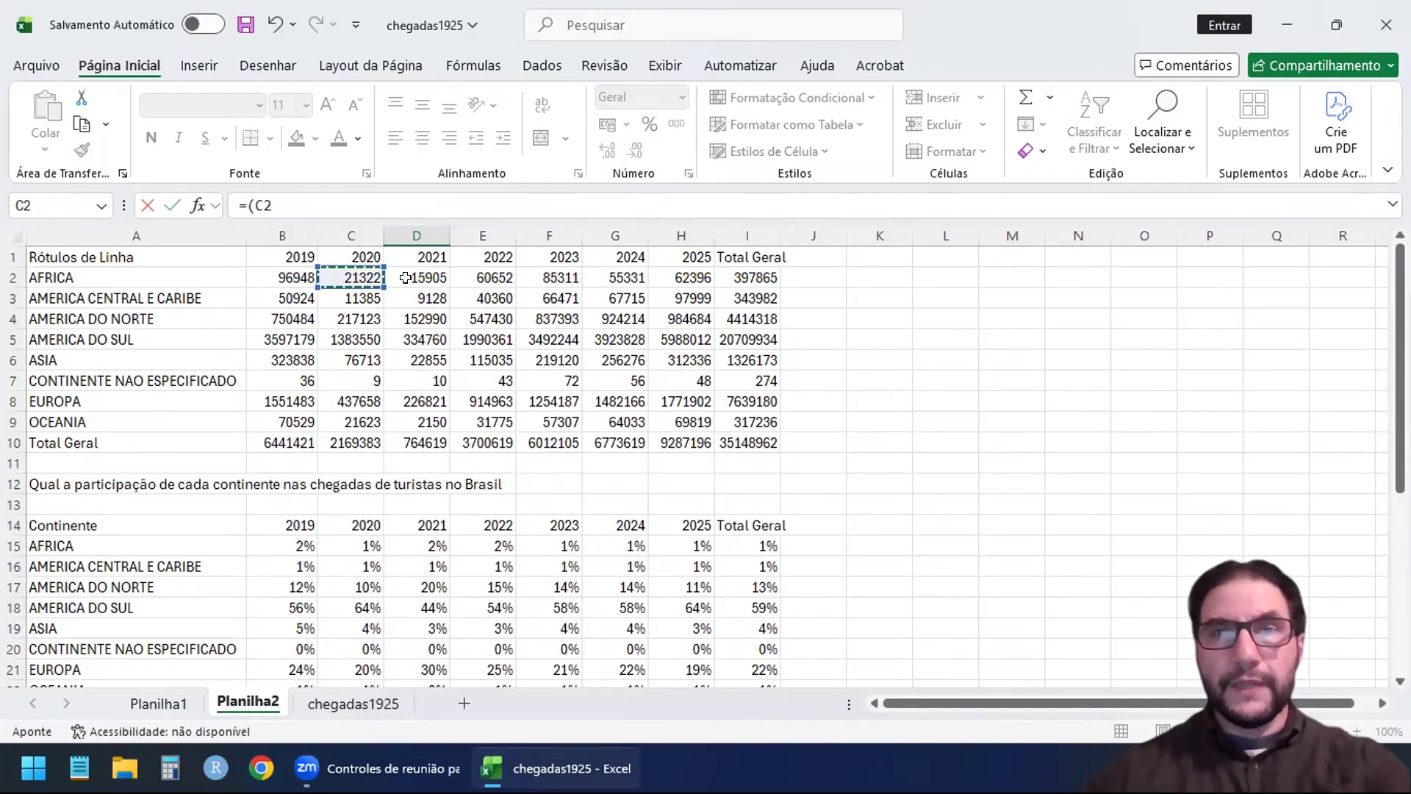
text(/)
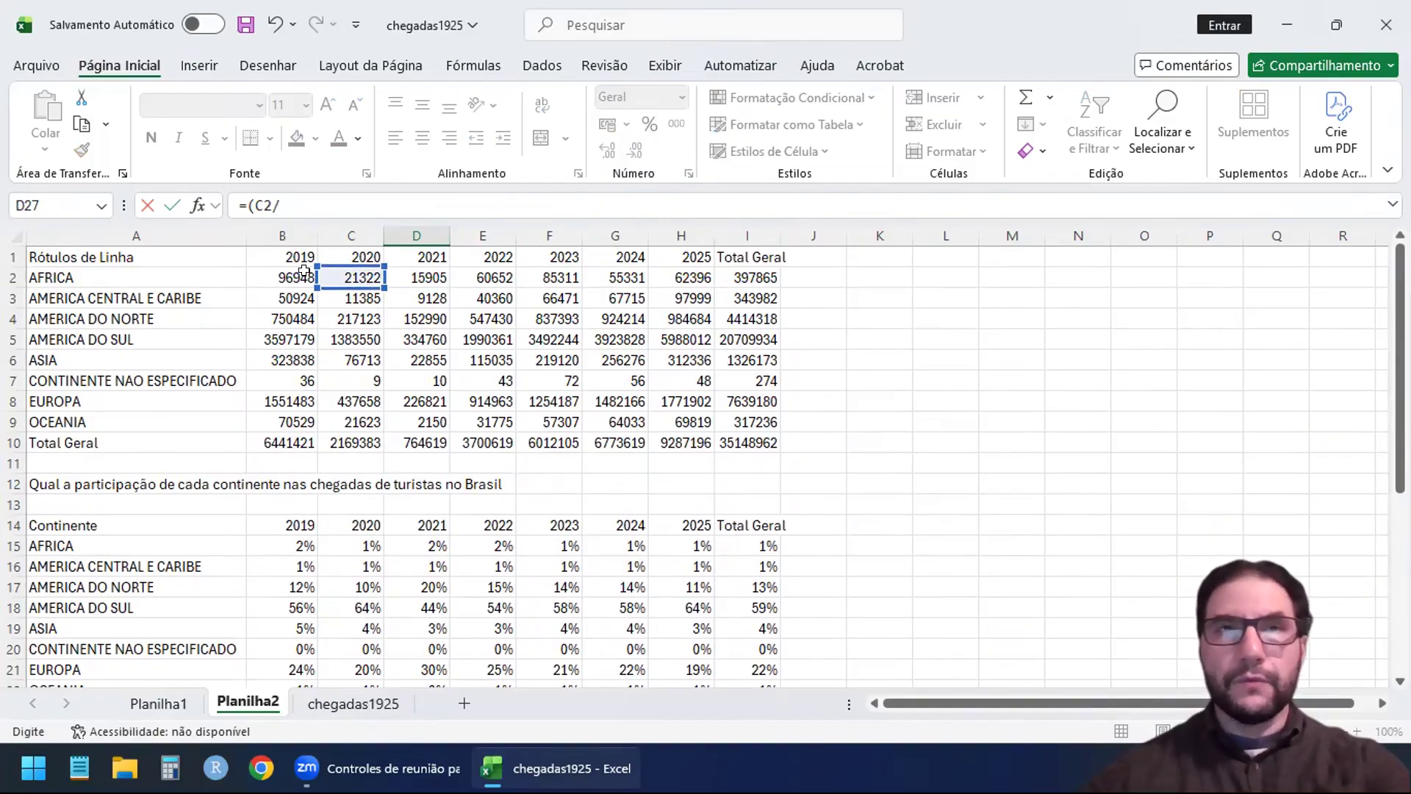
click(278, 270)
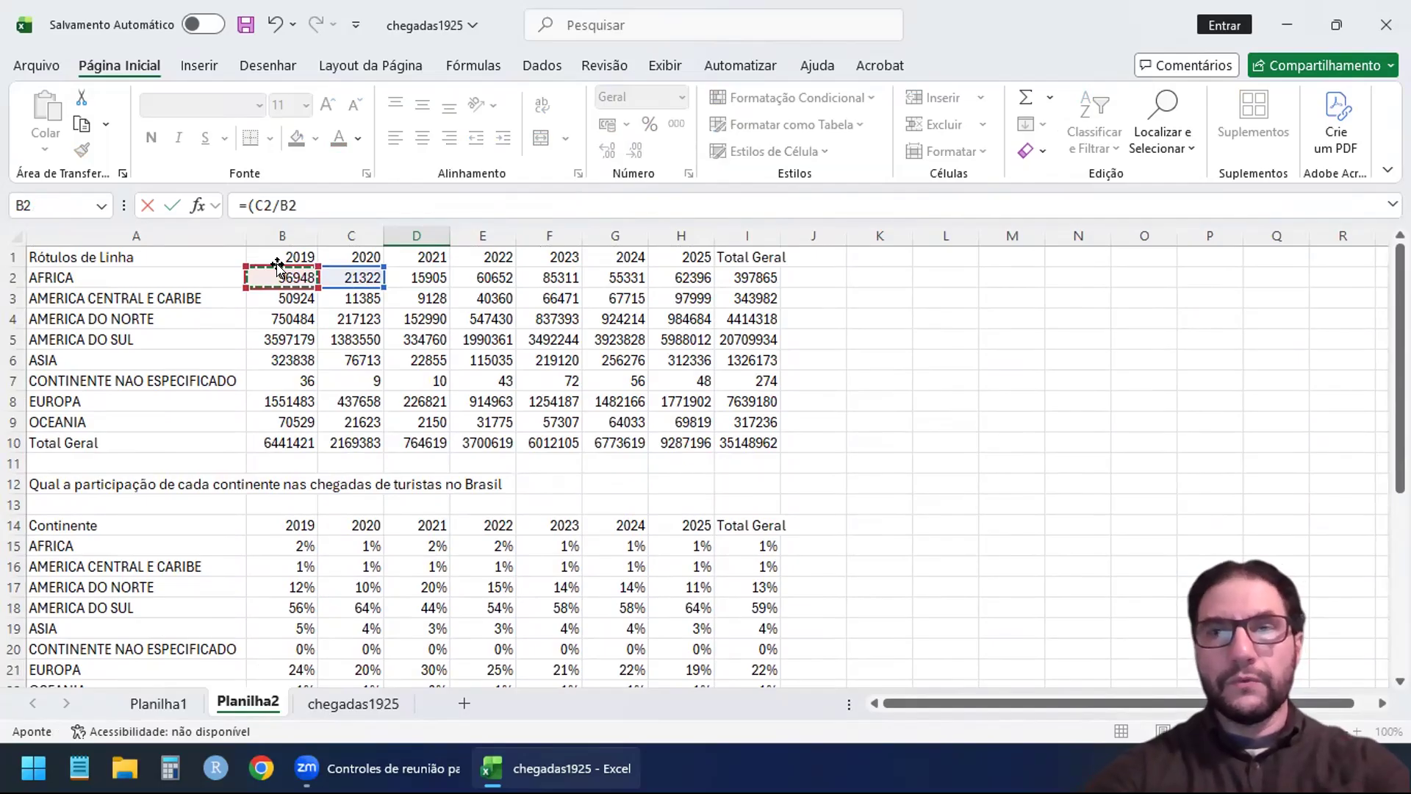
text()-1)
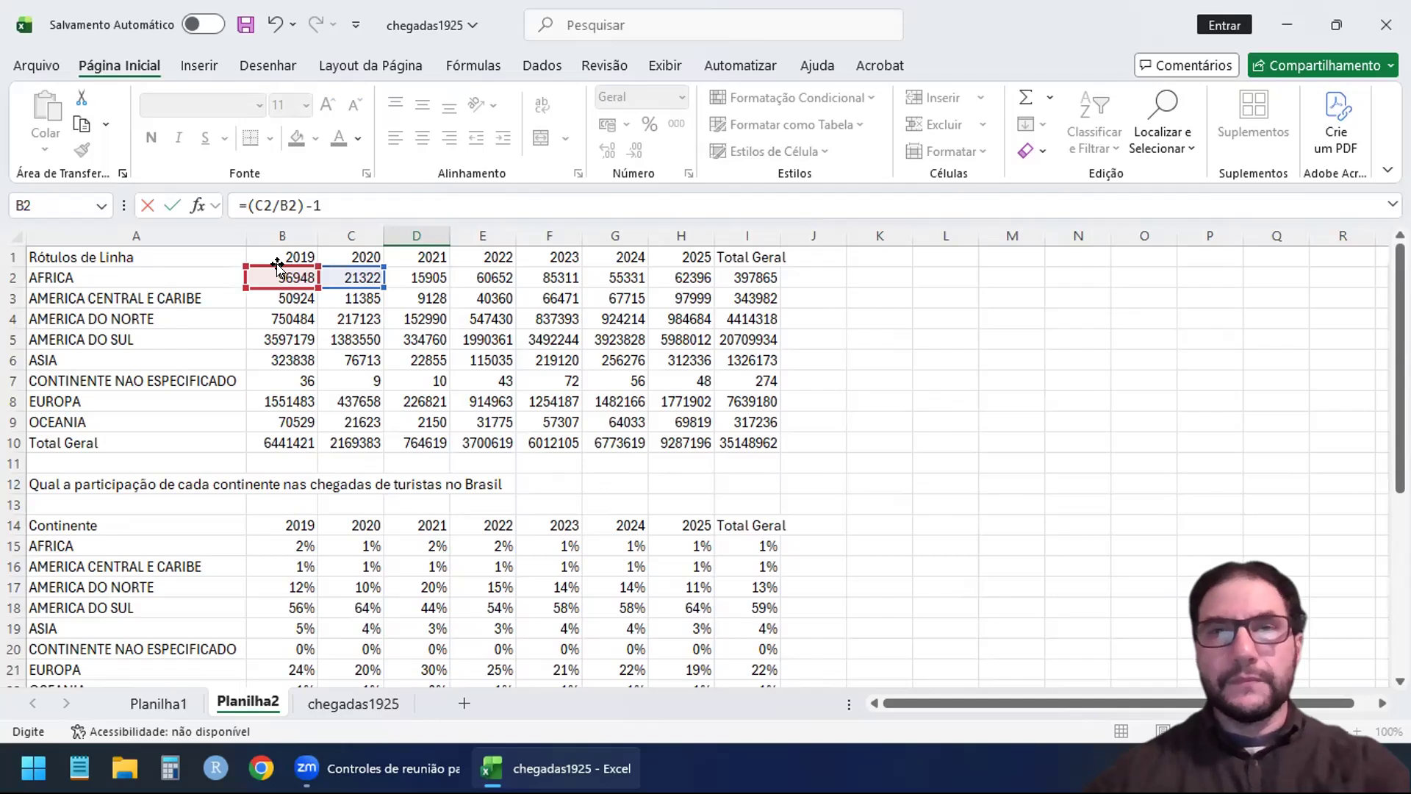
key(Return)
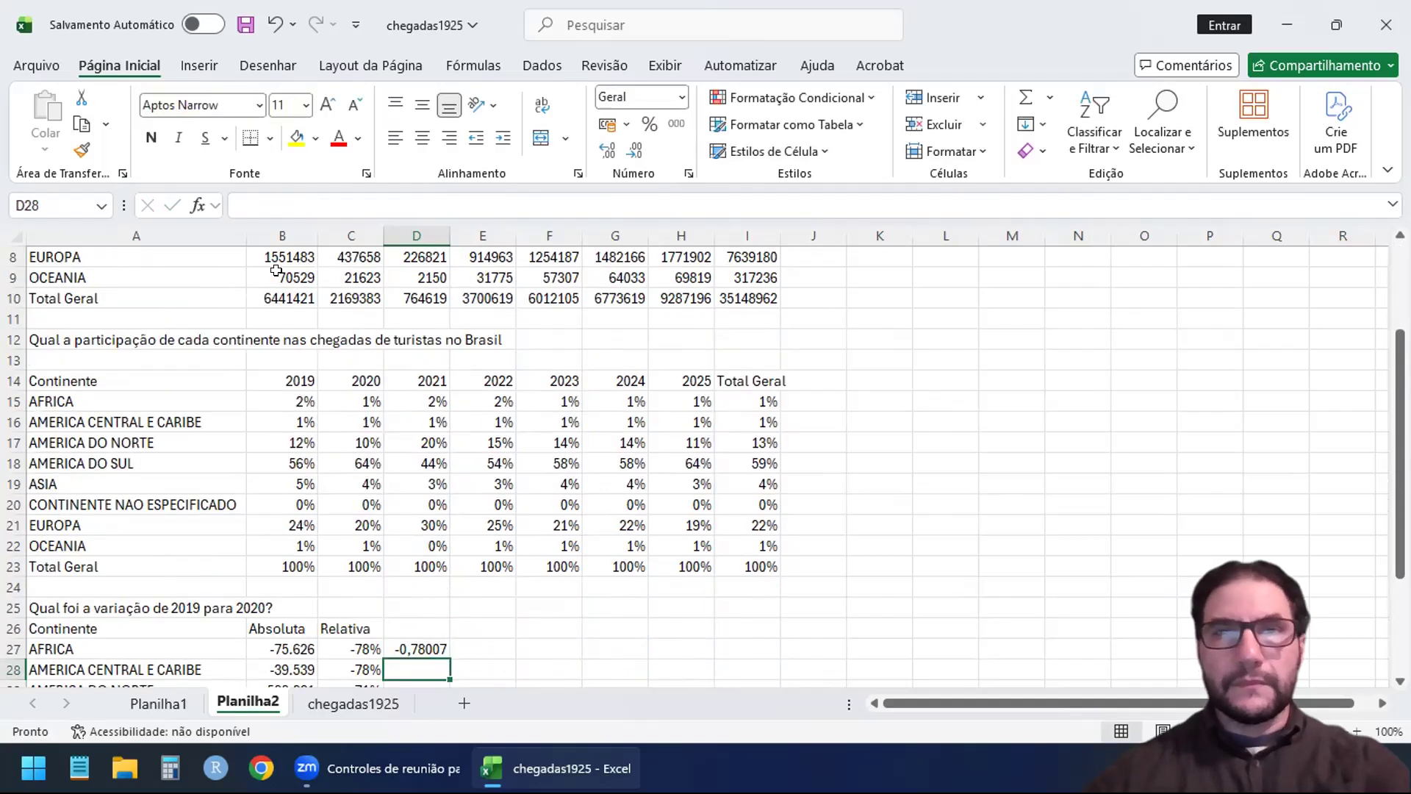
Fill the alternative relative variation formula from D27 through the Total Geral row in D35 and format the results as percentages.
scroll(403, 491, down, 3)
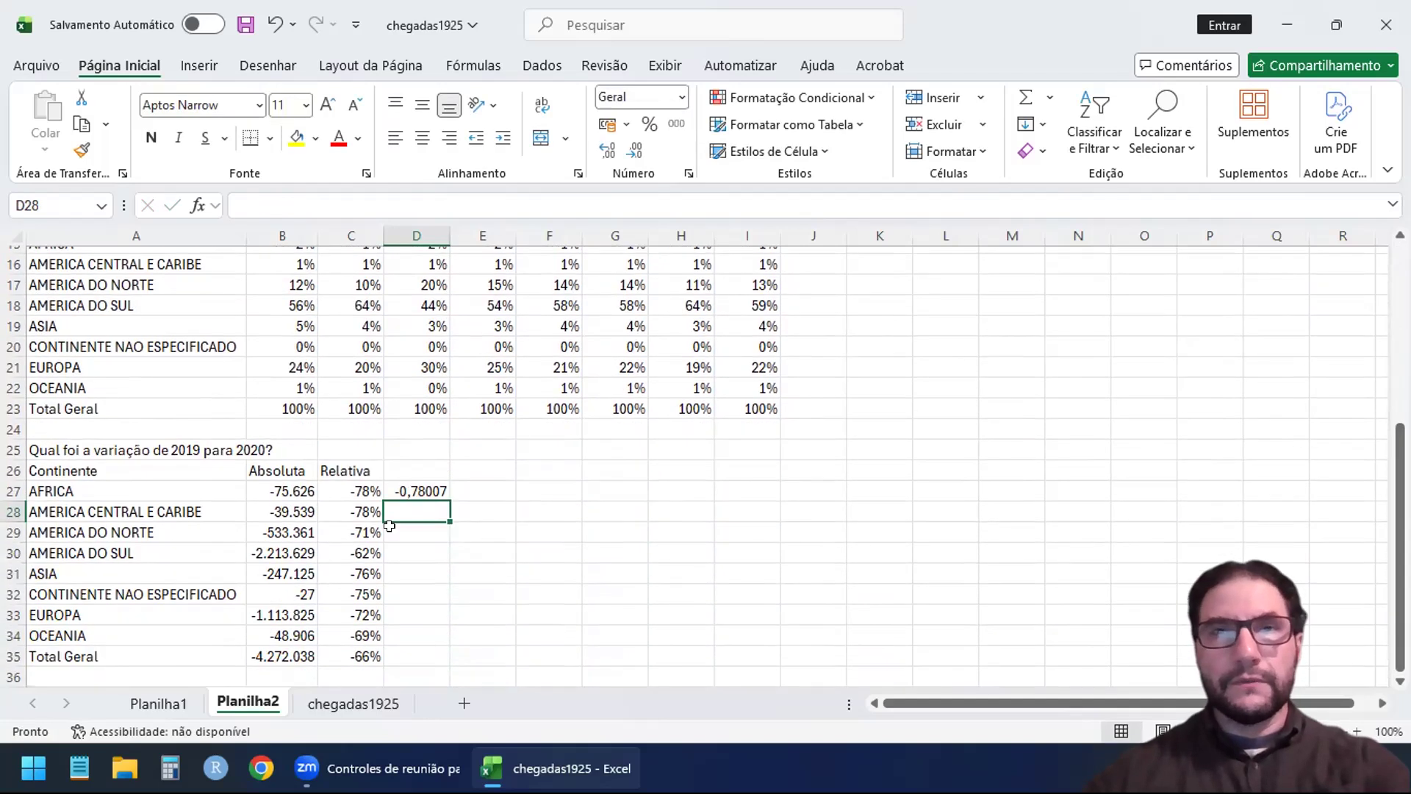
click(402, 491)
double_click(443, 493)
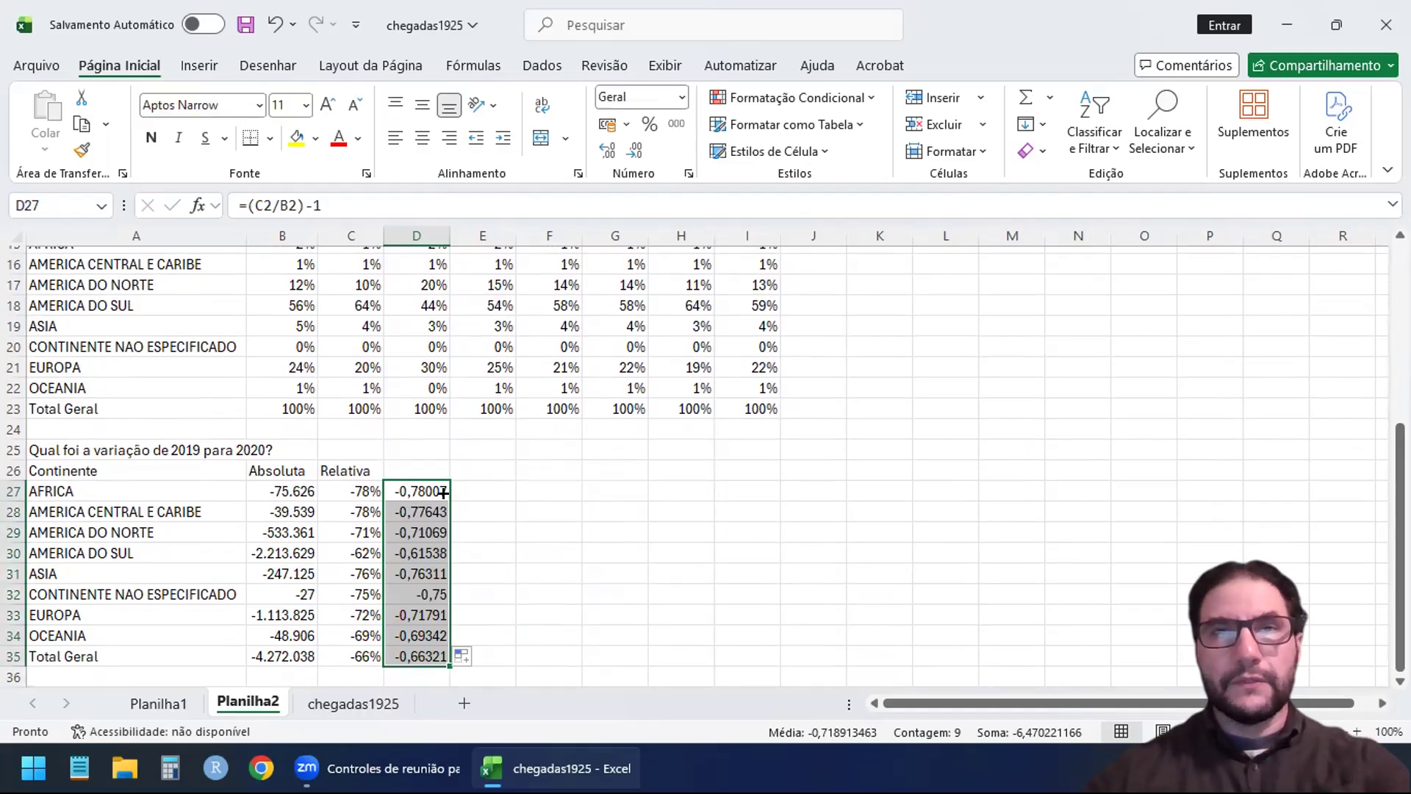
click(639, 125)
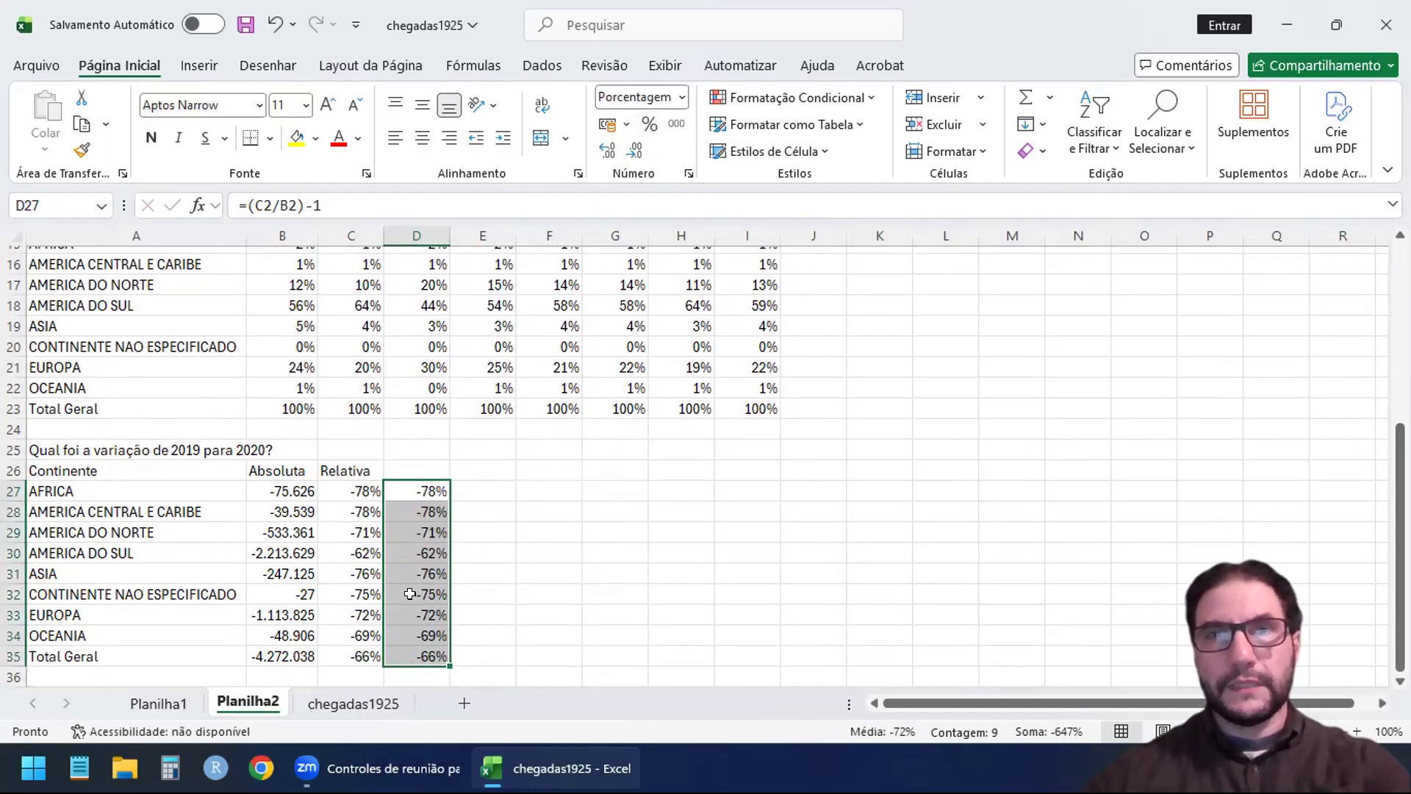
Compare AFRICA's two relative variation formulas in C27 and D27.
click(339, 498)
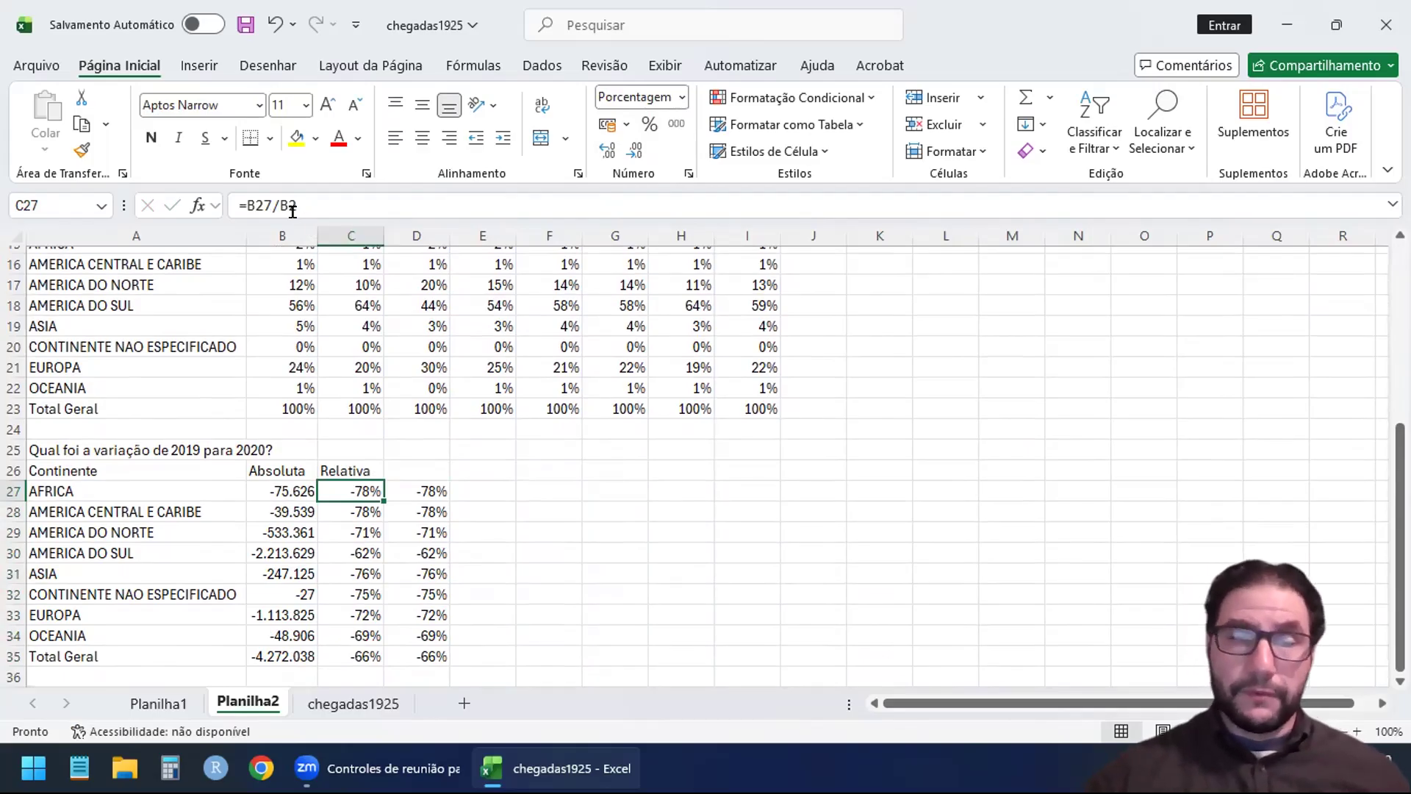
click(417, 491)
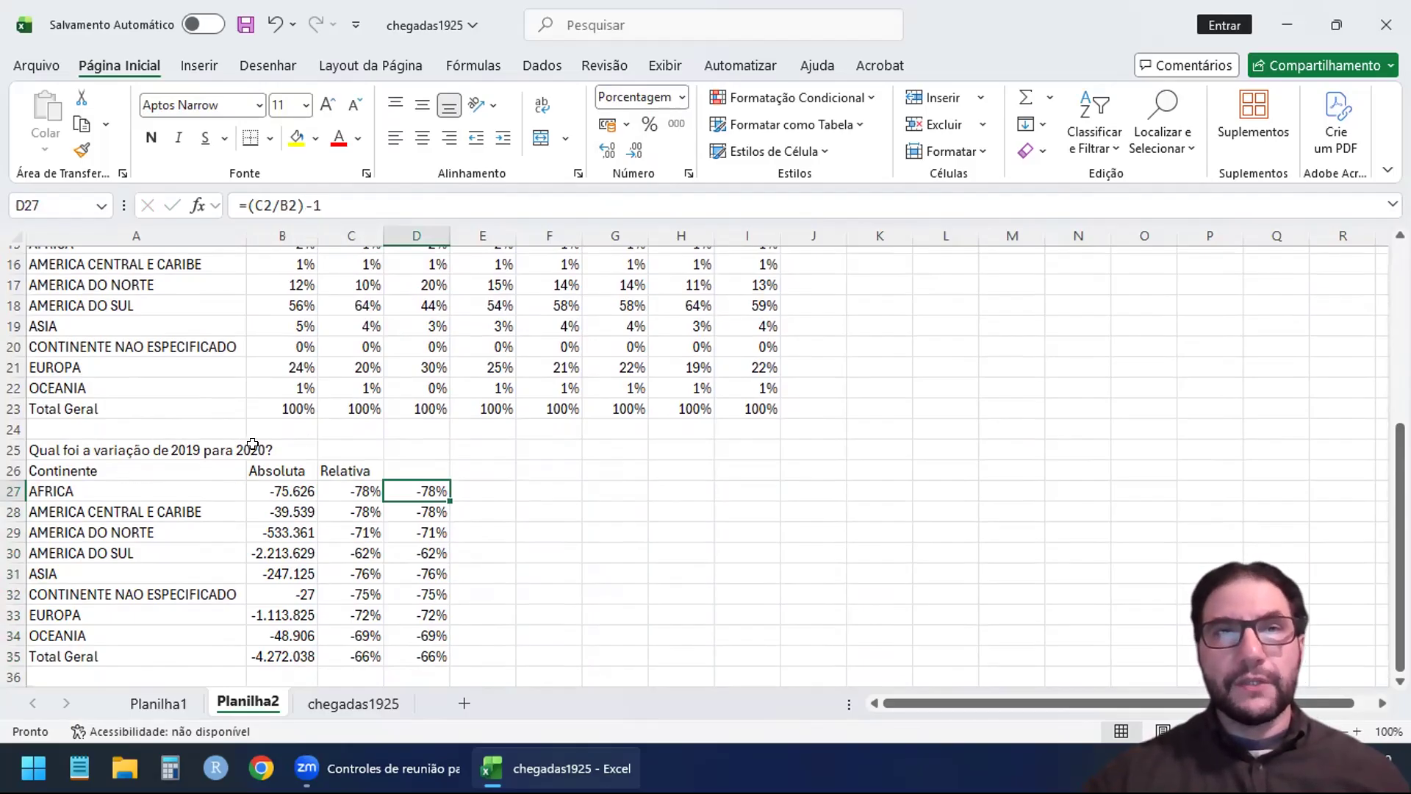
drag(1400, 588, 1400, 400)
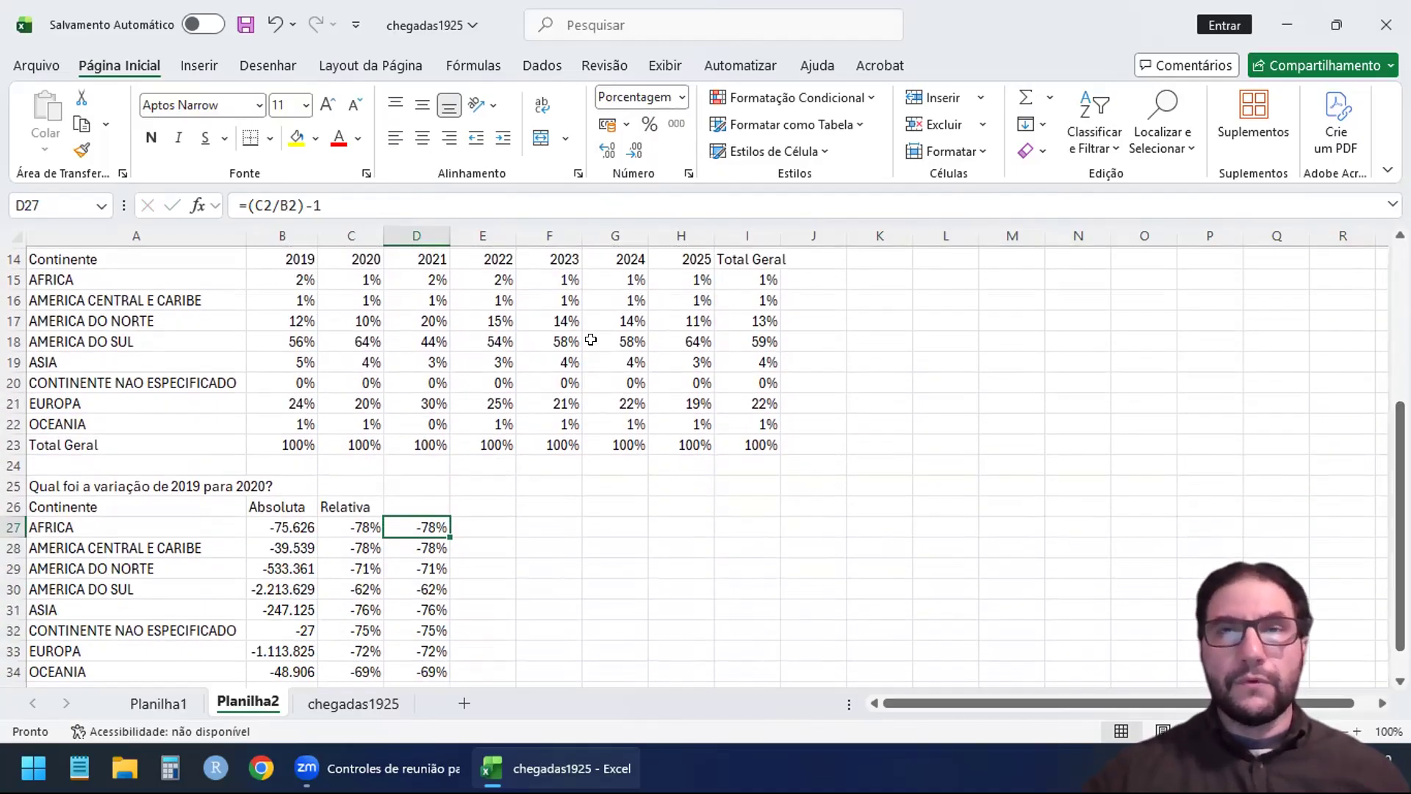
Enter the heading "2025 para 2020" in F26 and the column header "Absoluta" below it in F27.
click(541, 505)
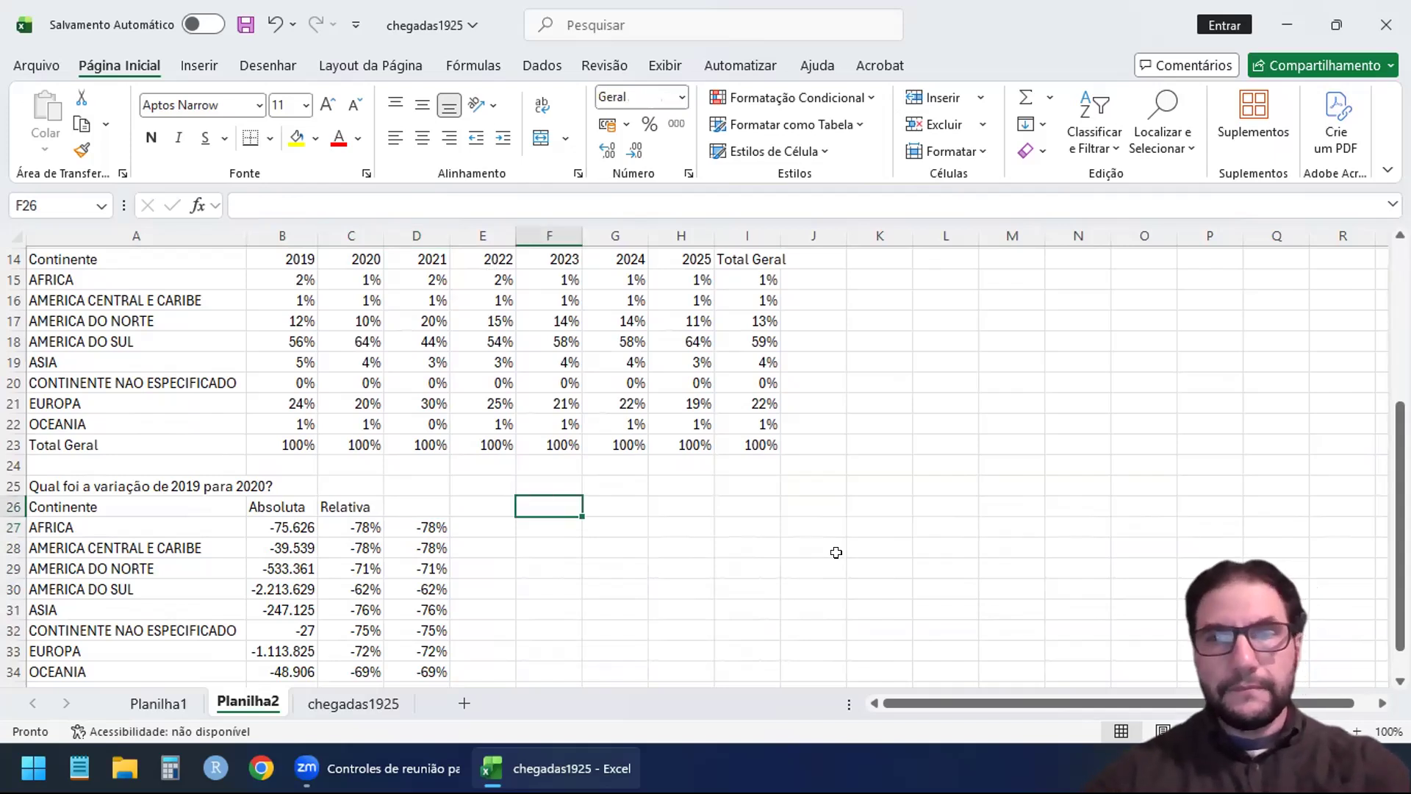
text(2025)
key(ctrl+Return)
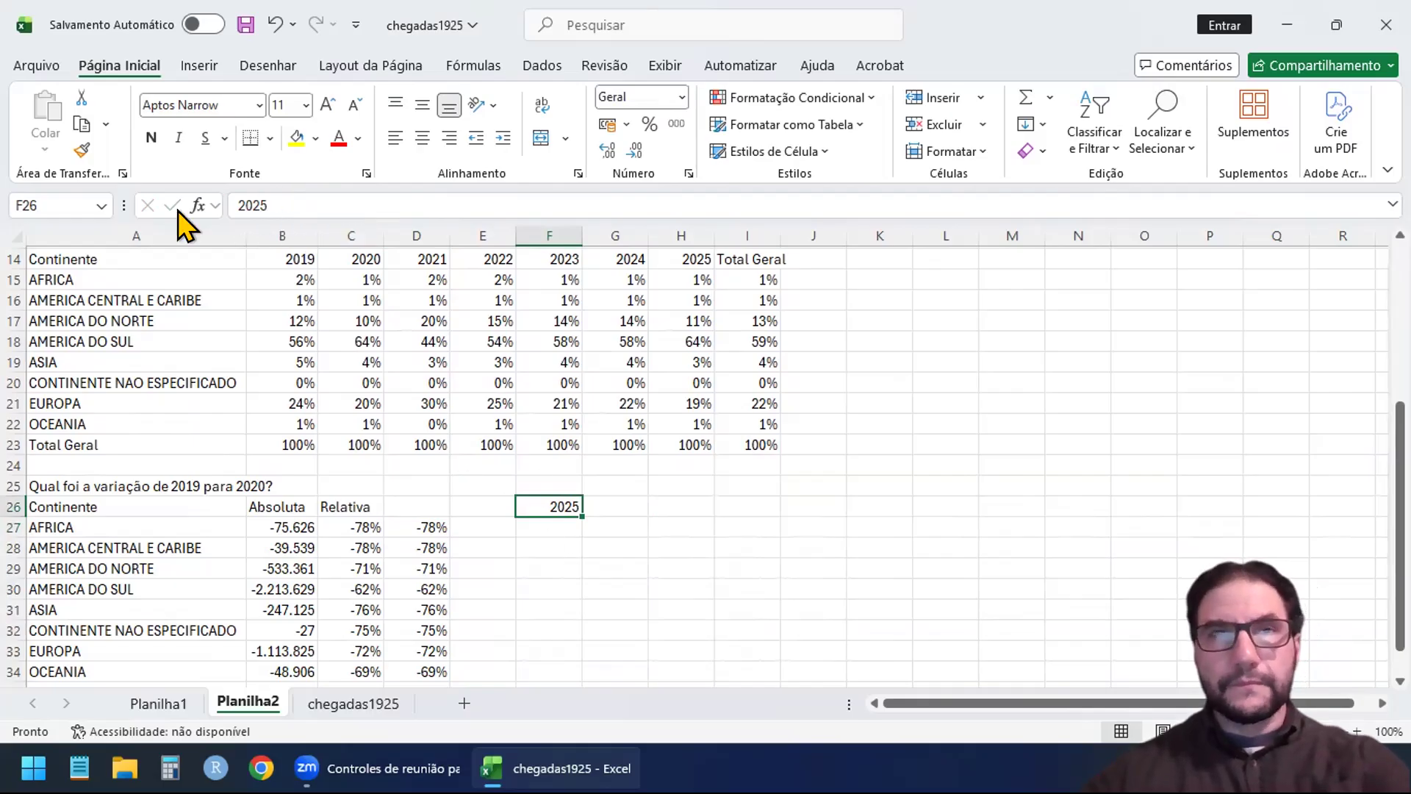
click(428, 199)
text(para 2020)
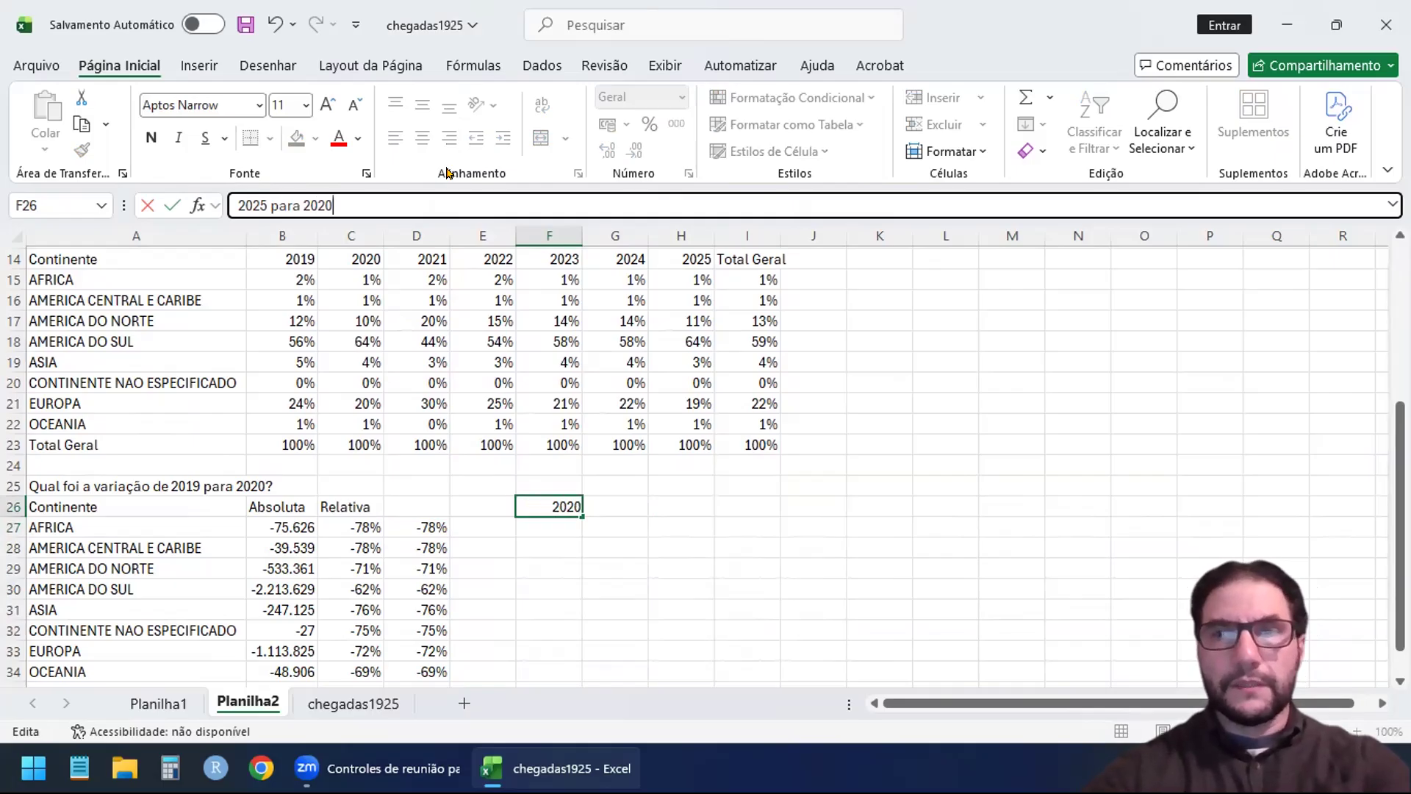
key(Return)
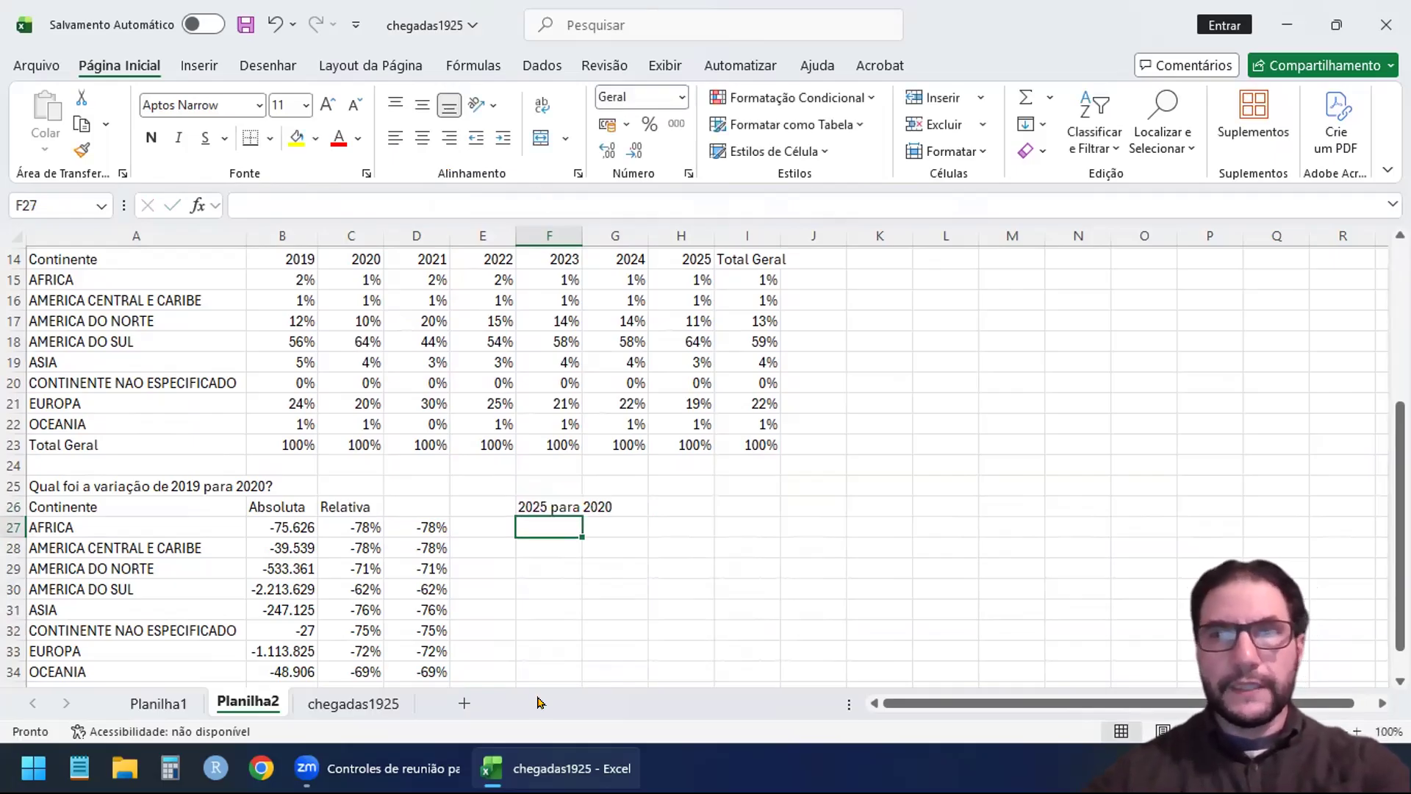
text(Ab)
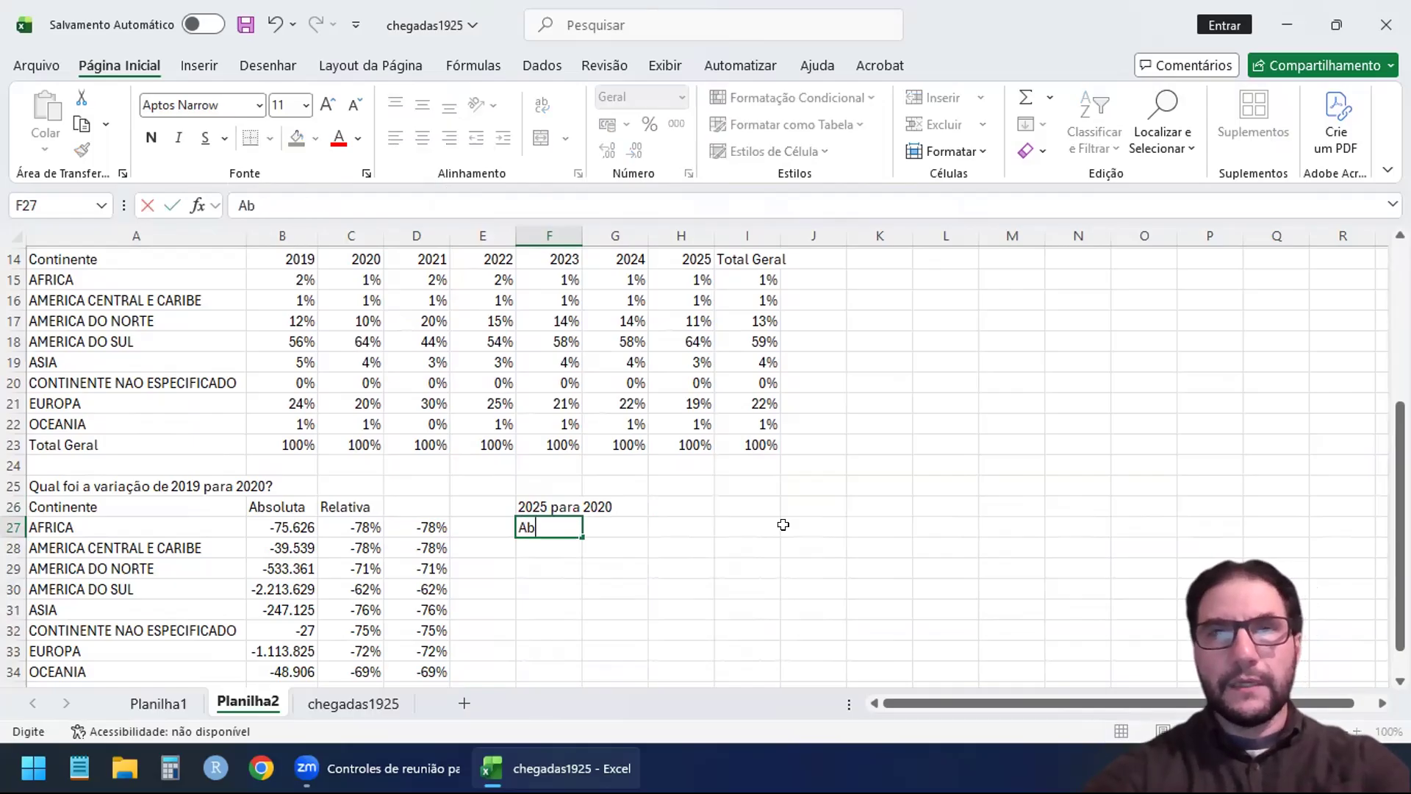
text(soluta)
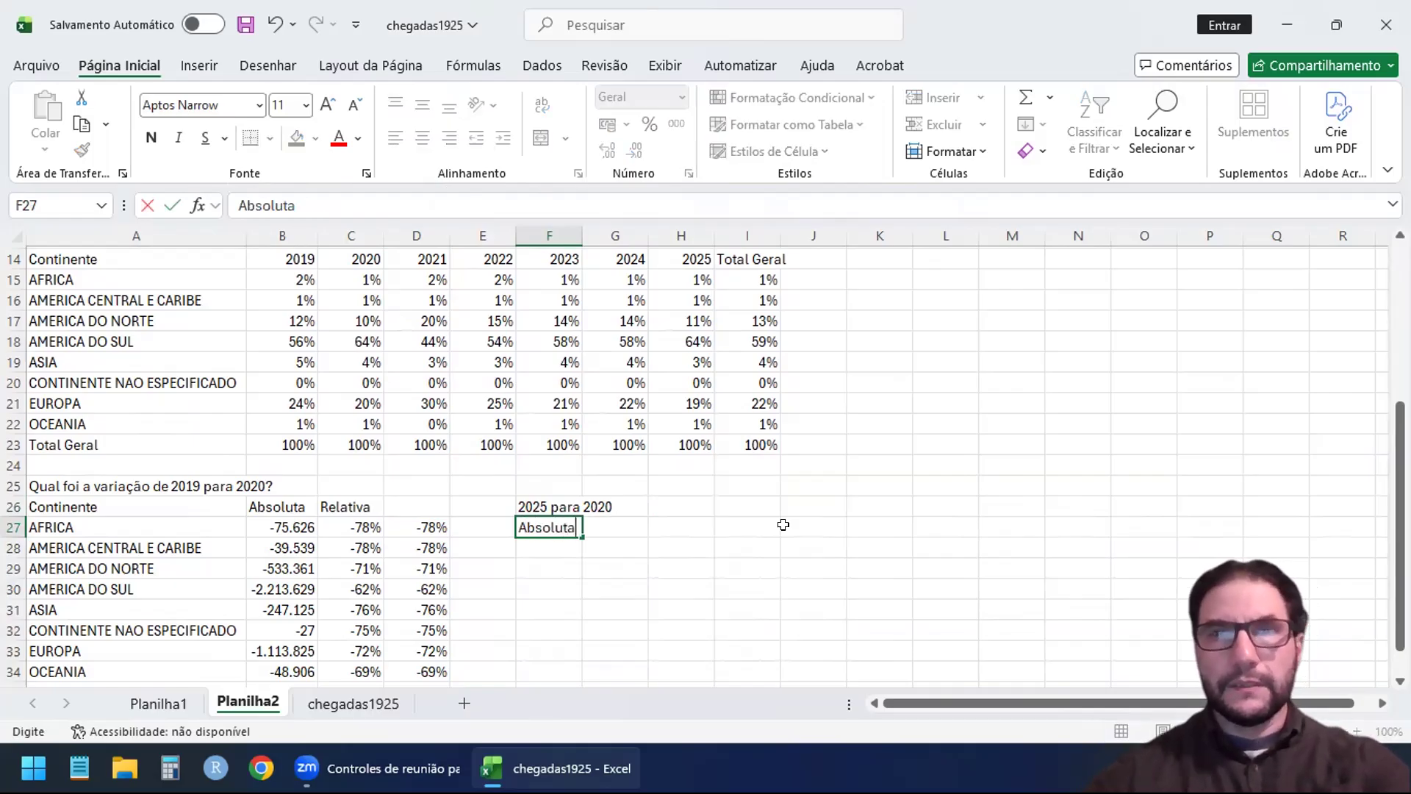
key(Return)
Calculate AFRICA's absolute variation between 2020 and 2025 in F28, using =H2-C2.
text(=)
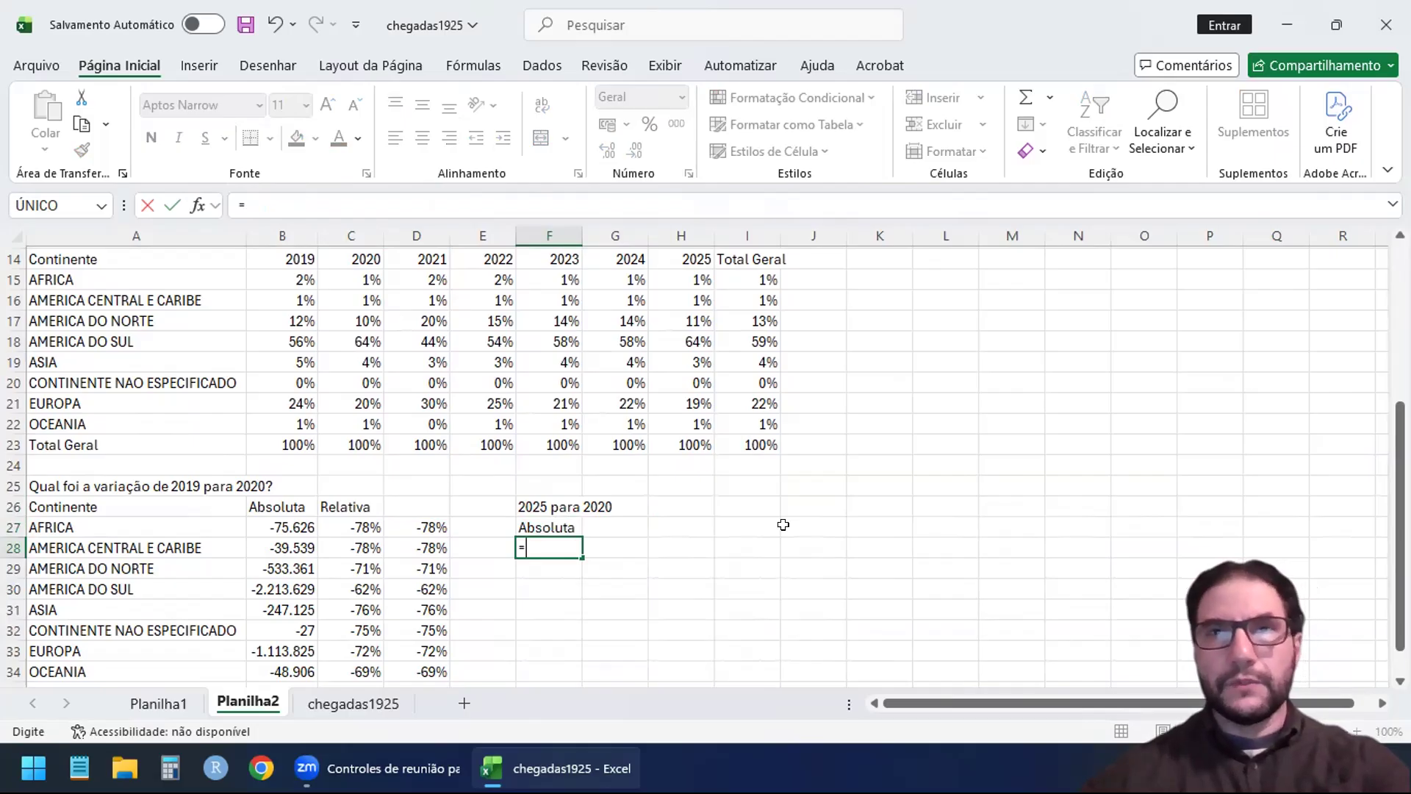
drag(1401, 450, 1399, 276)
click(1393, 205)
drag(1400, 532, 1400, 429)
click(1008, 312)
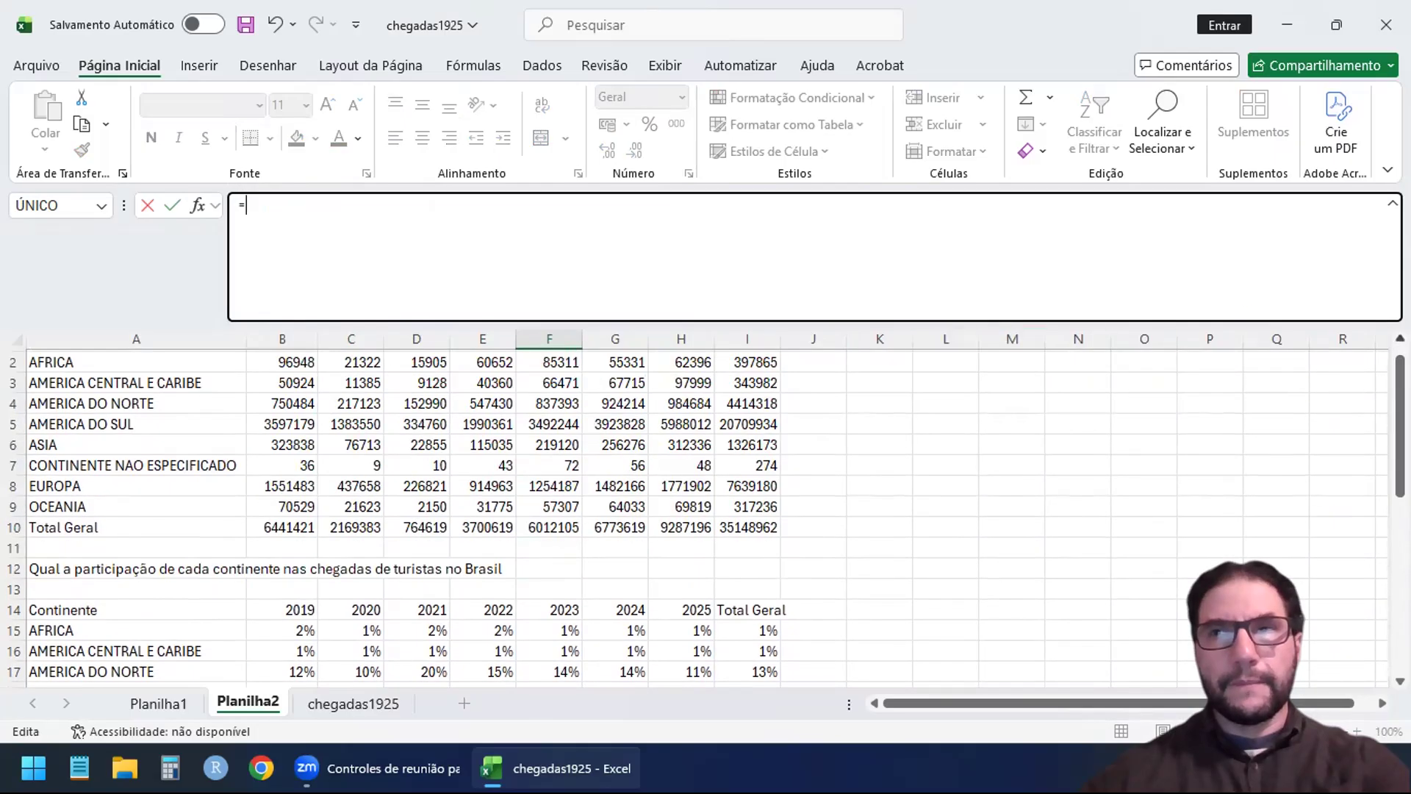
click(1400, 338)
click(685, 377)
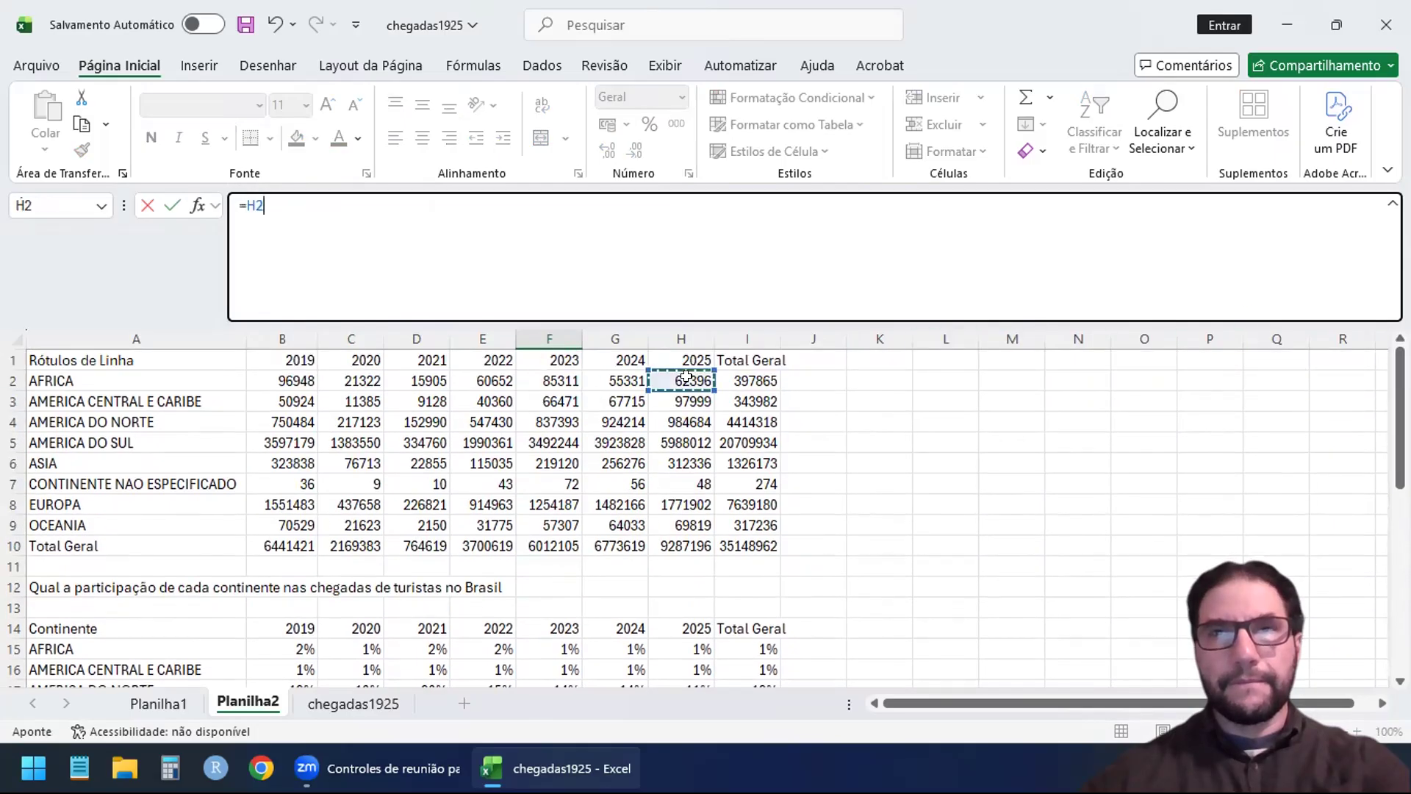
text(-)
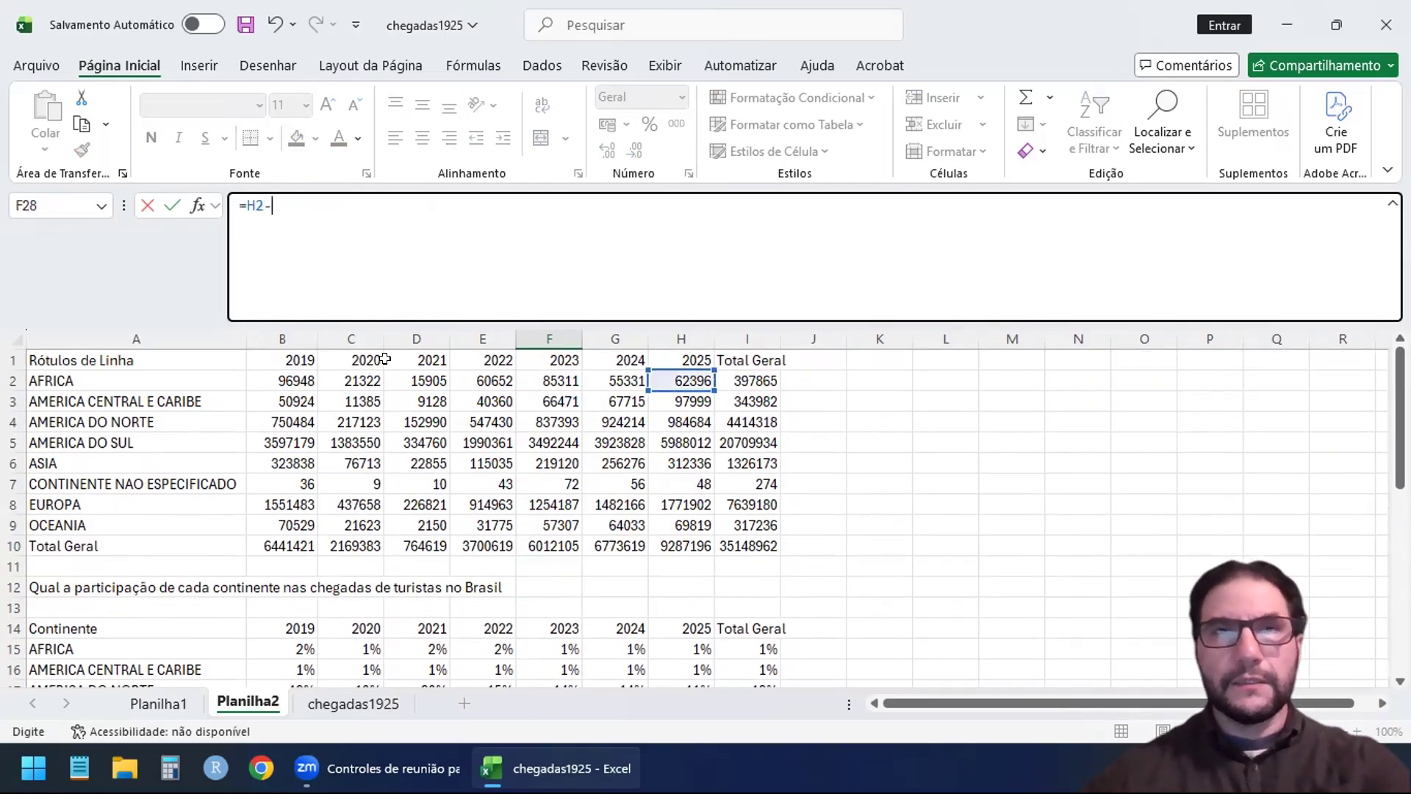
click(361, 376)
key(Return)
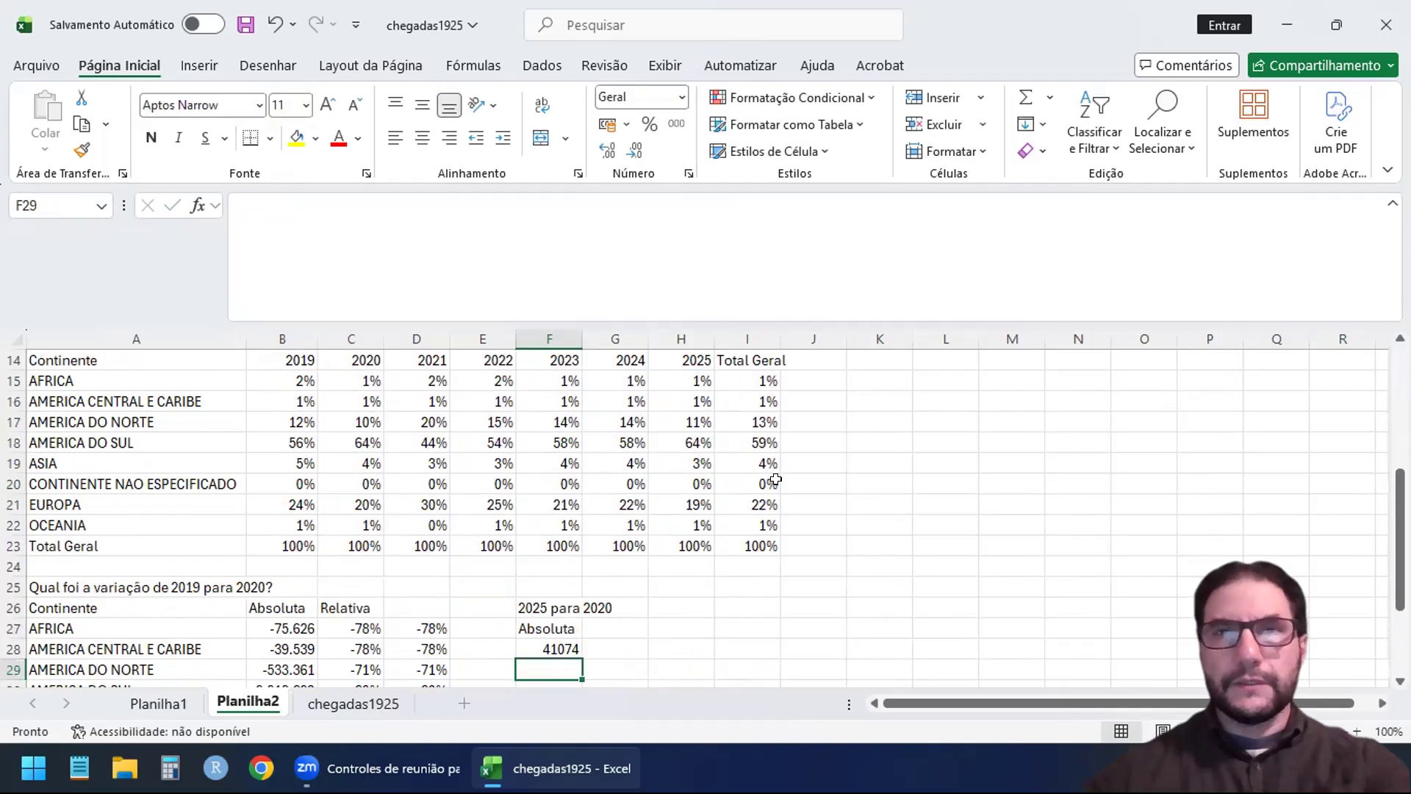
Move the 2025 para 2020 block up to start in F25 and fill its =H2-C2 formula from F27 through F35.
drag(1400, 522, 1400, 575)
click(546, 535)
click(561, 513)
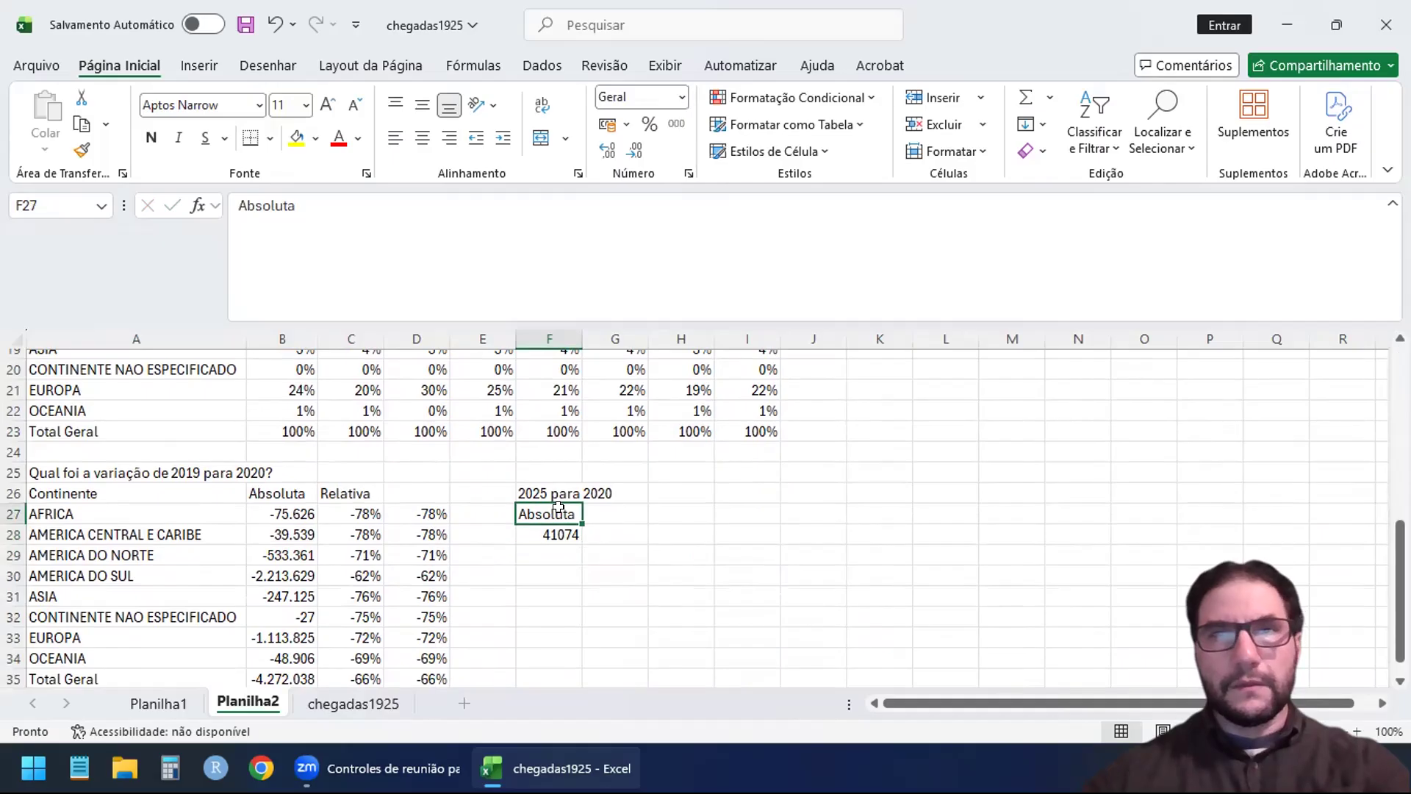
drag(560, 494, 571, 646)
click(566, 514)
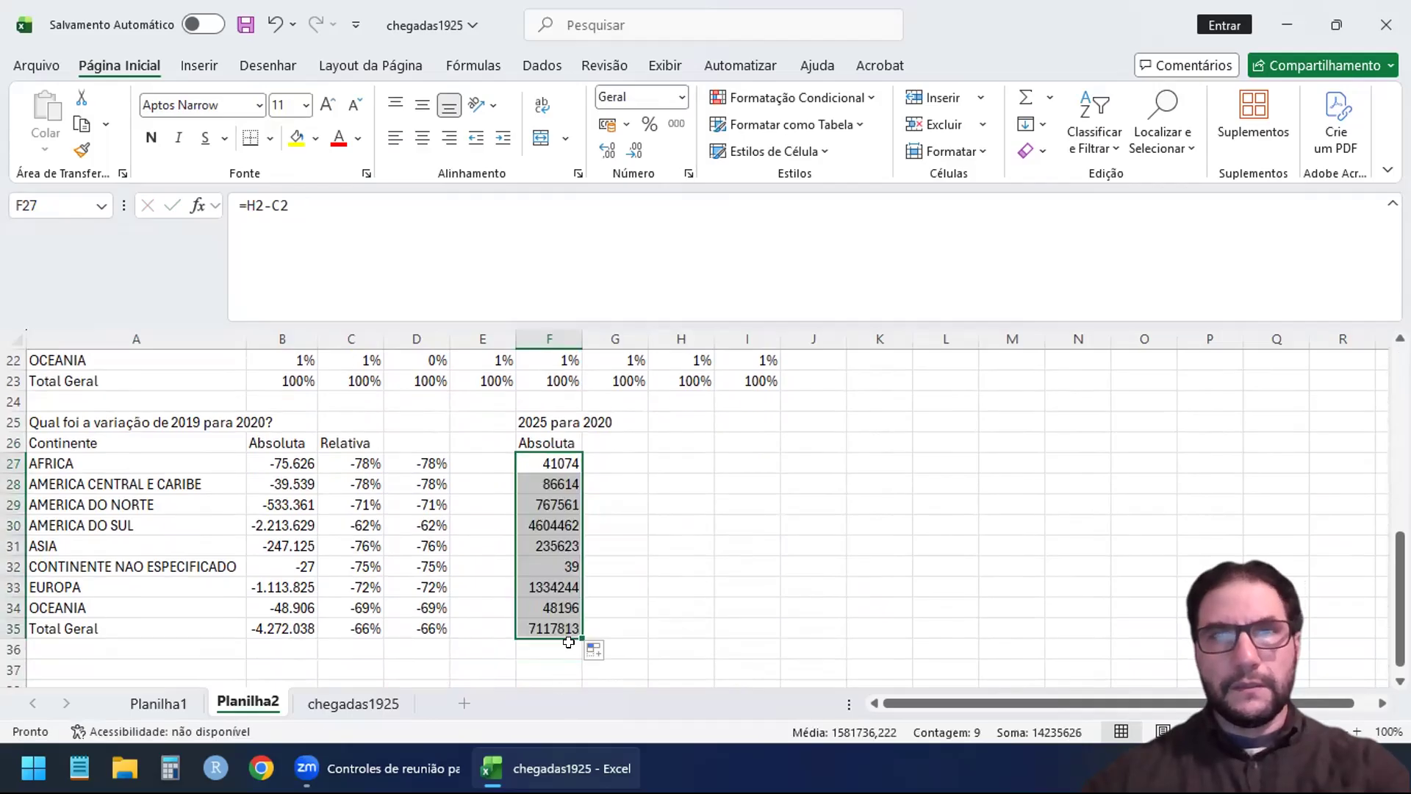
click(575, 462)
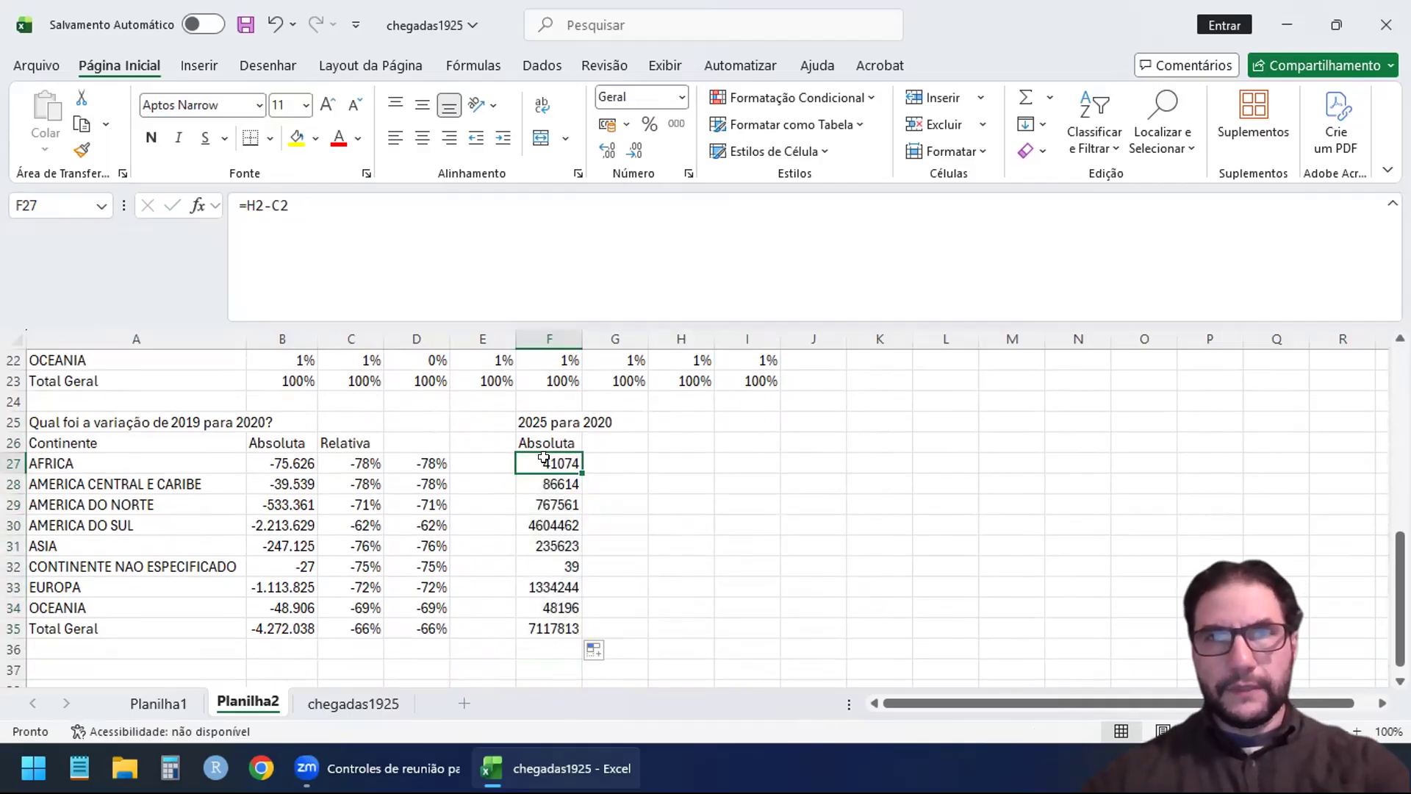
Enter the column header "Relativa" in G26, beside the Absoluta header of the 2025 para 2020 block.
click(607, 441)
text(Rela)
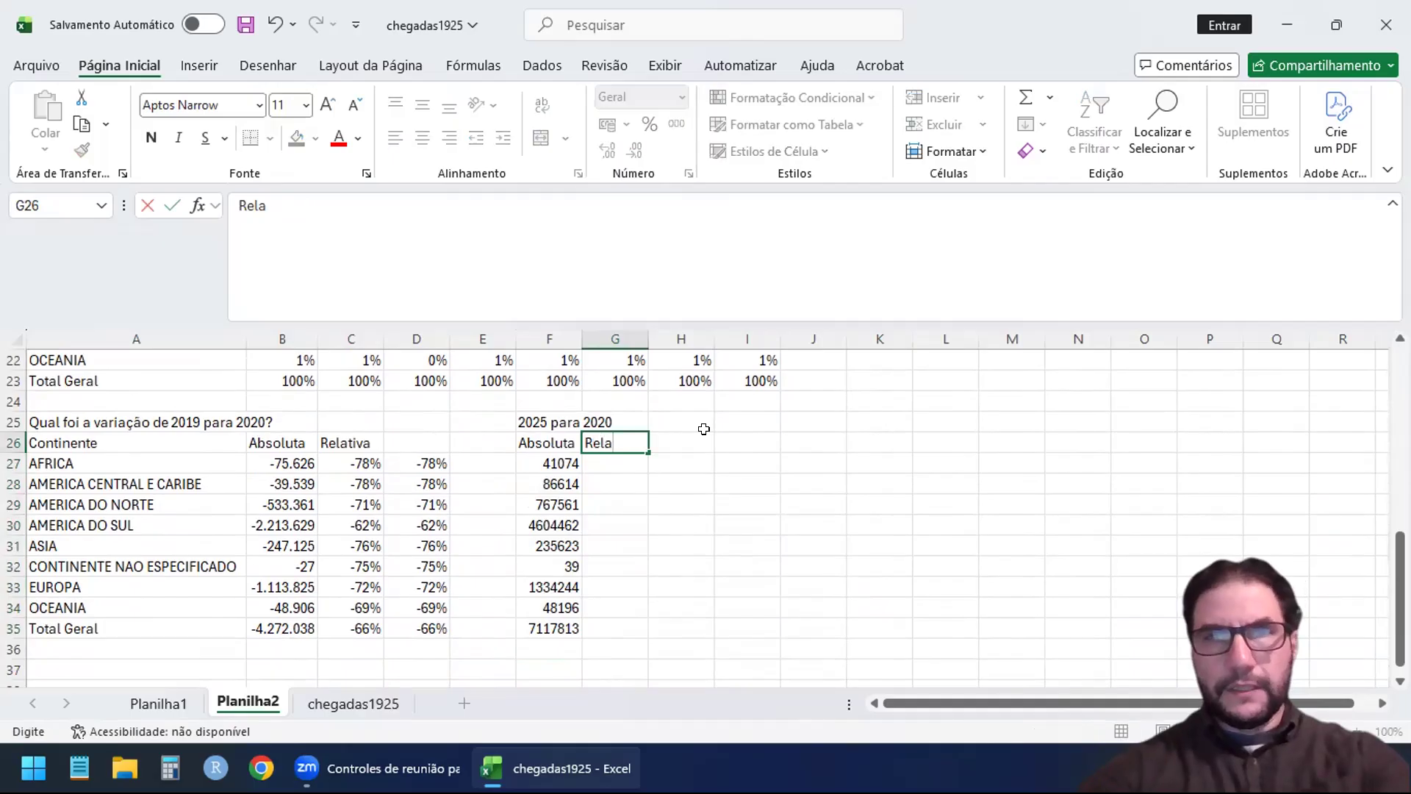
text(tiva)
key(Return)
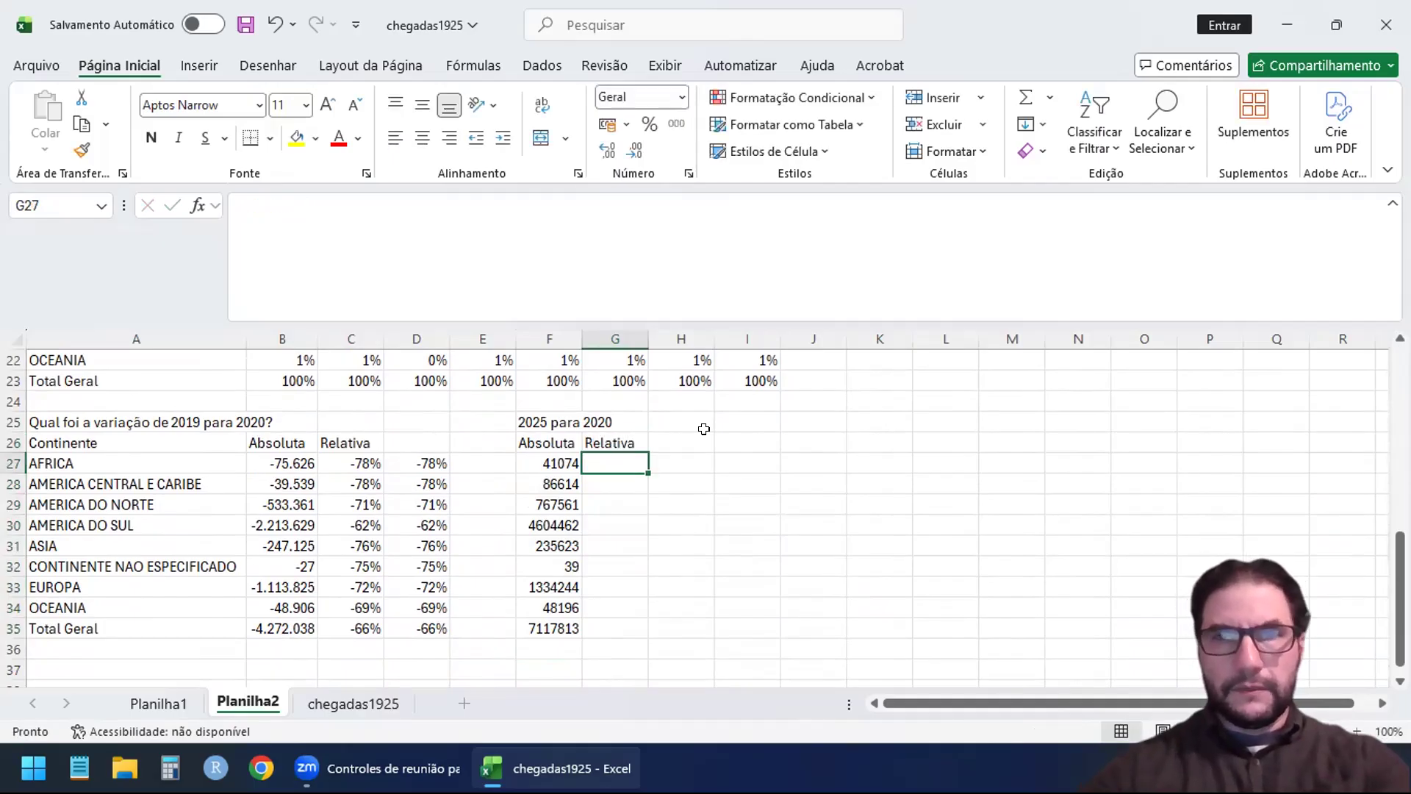
Calculate AFRICA's relative variation between 2020 and 2025 in G27, using =(H2/C2)-1.
key(Left)
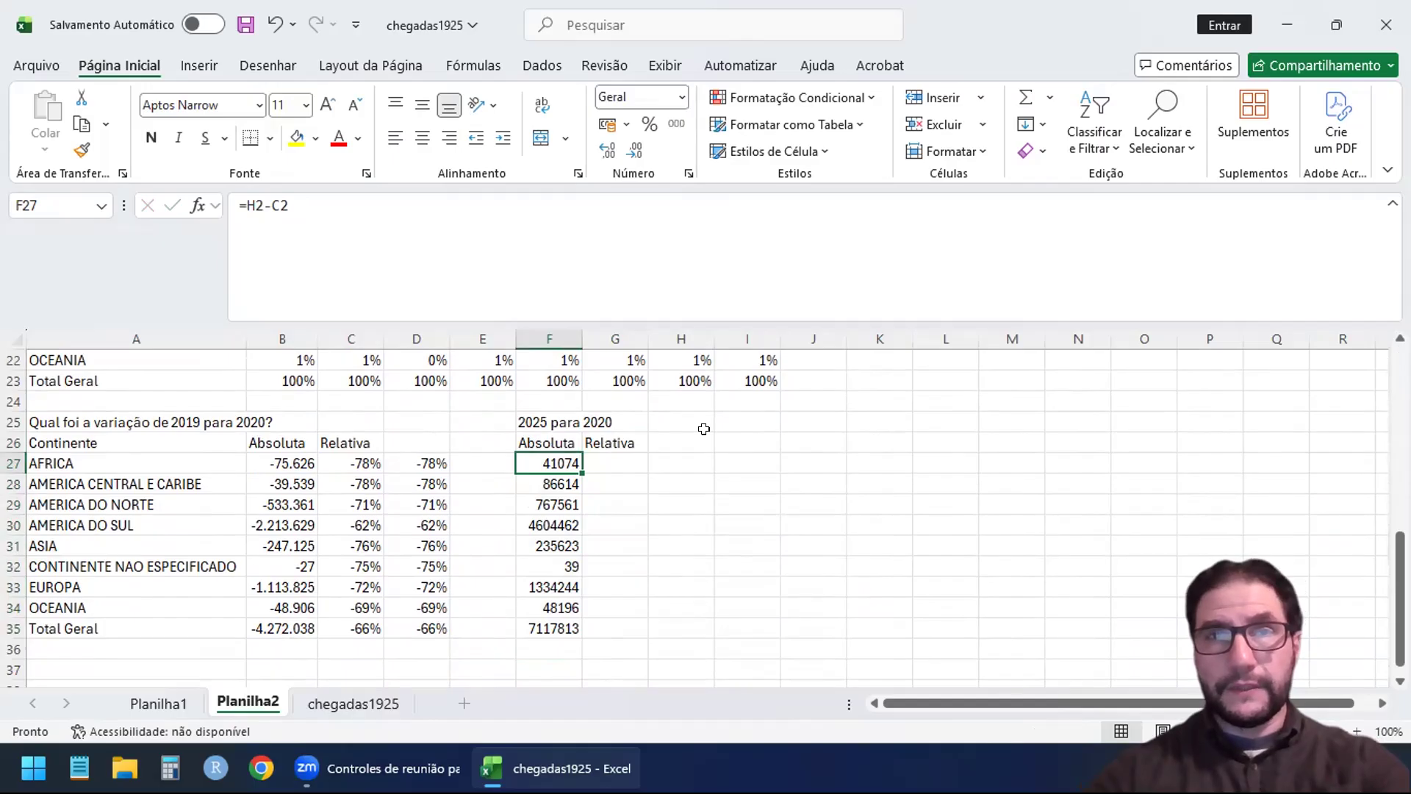
key(Right)
text(=)
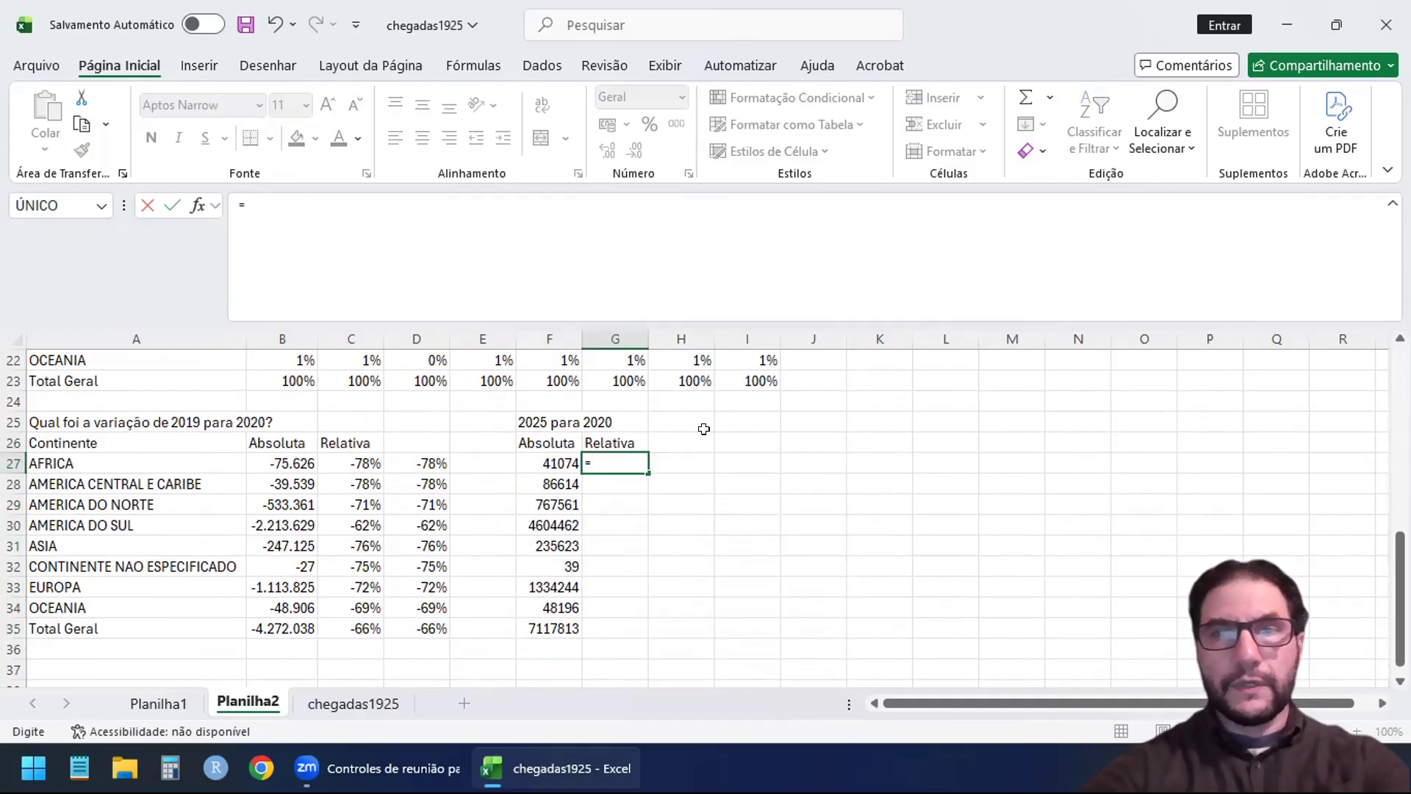
text(h2)
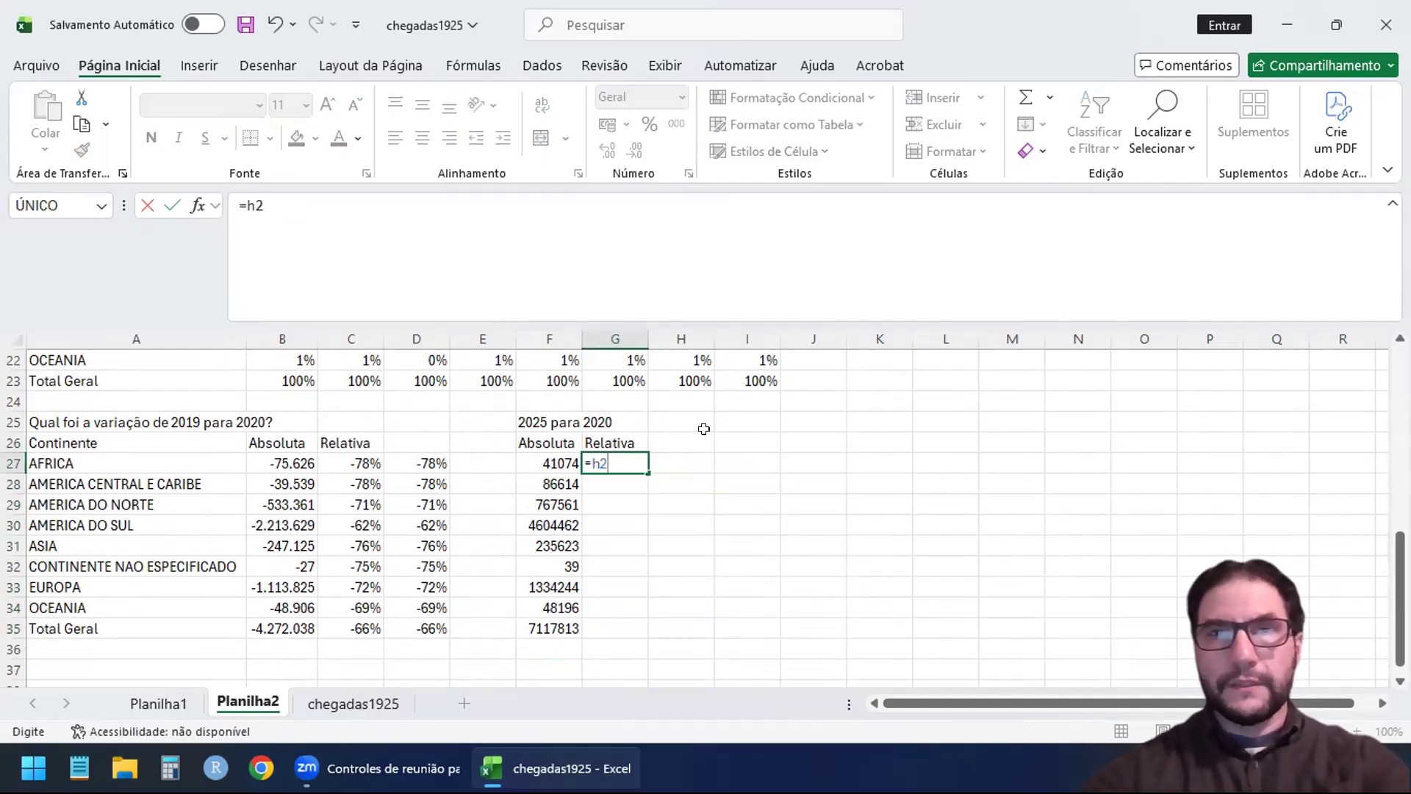
text(/ce)
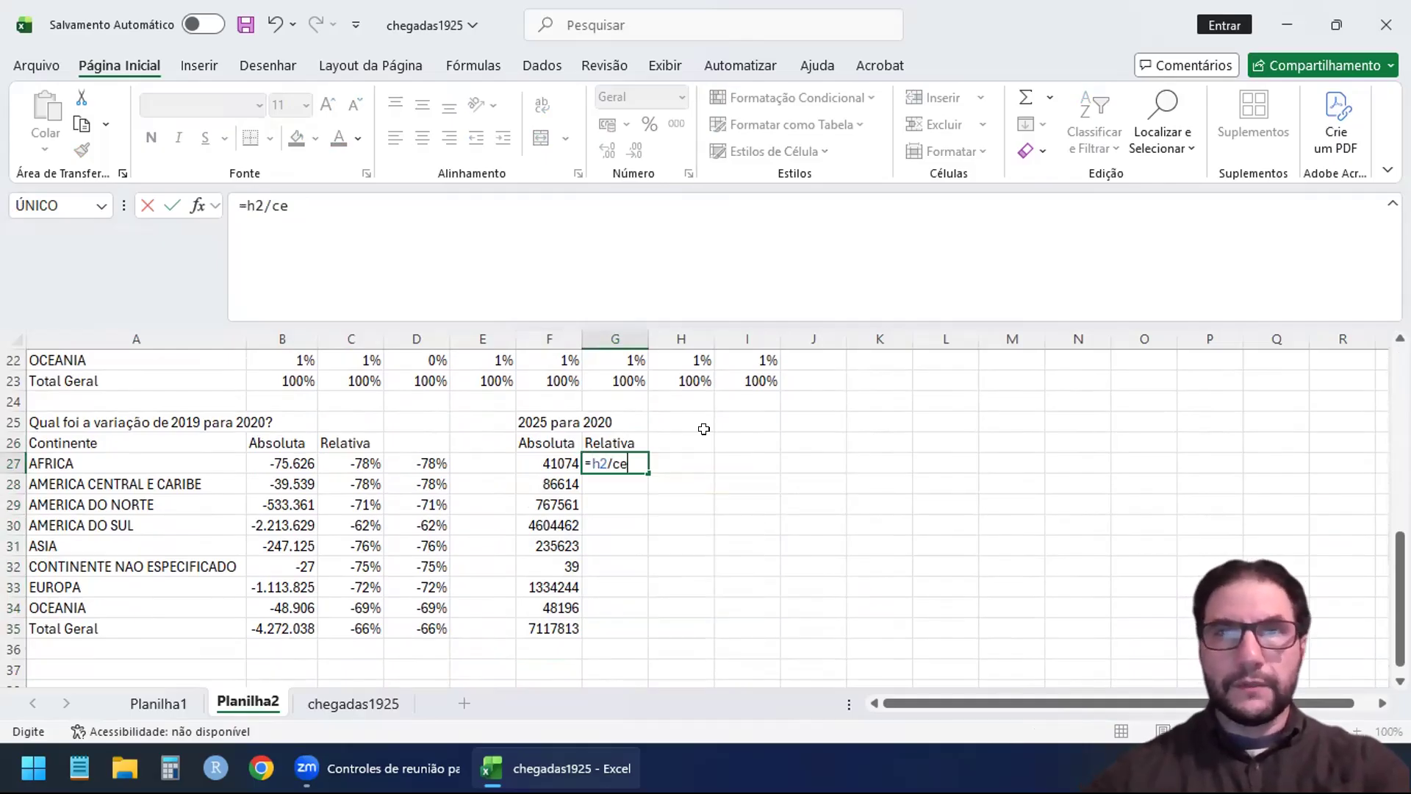
click(249, 205)
key(BackSpace)
text(()
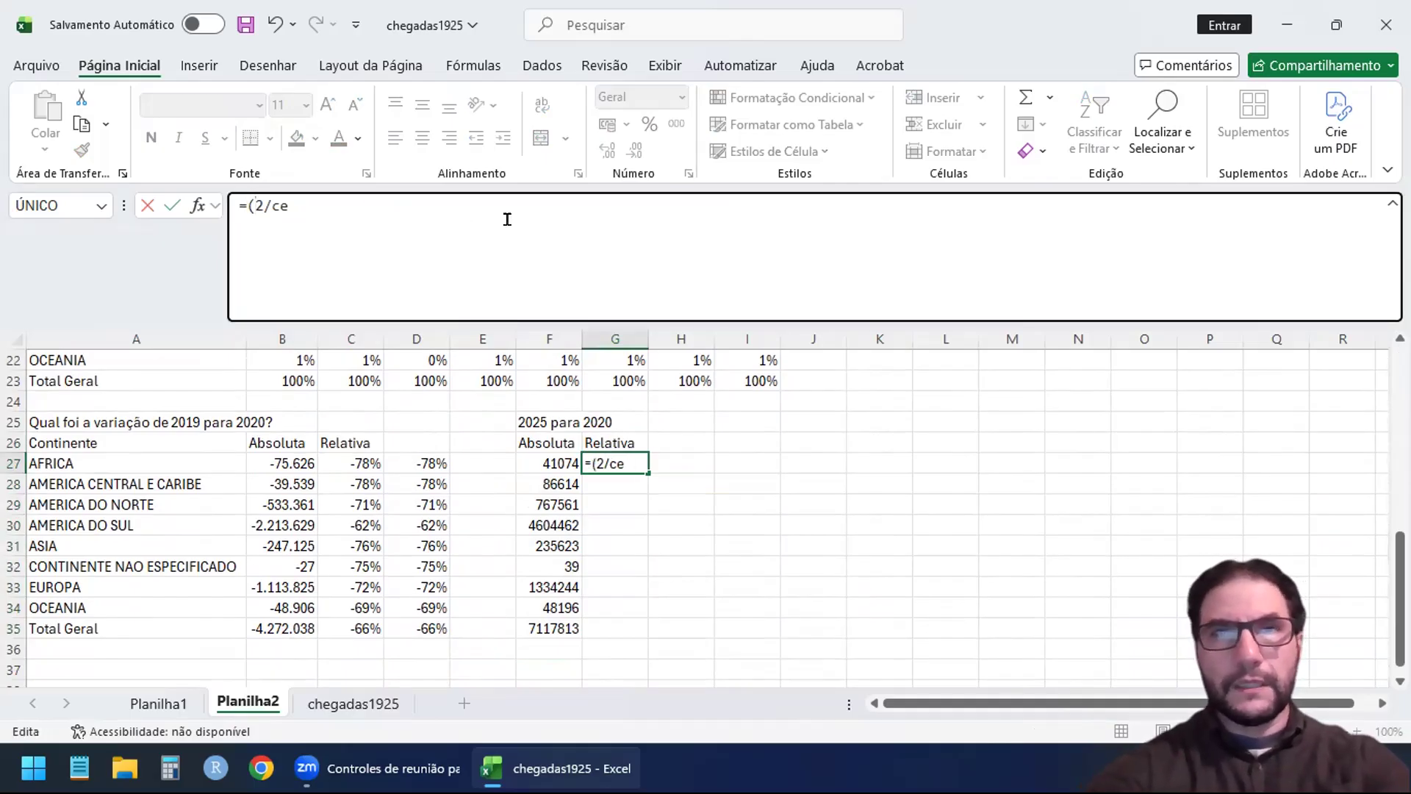
text(h)
key(Right)
key(Right)
key(Right)
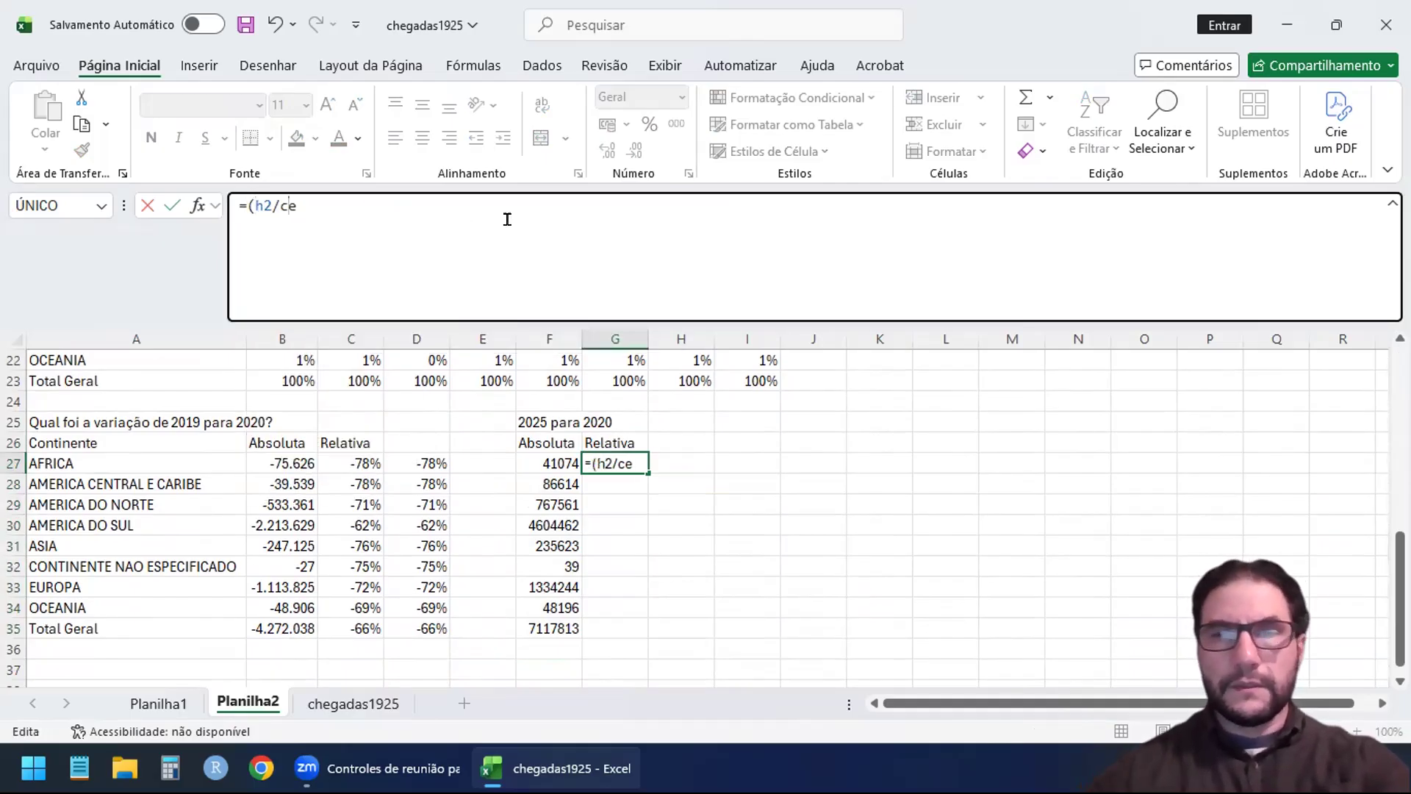
text(2))
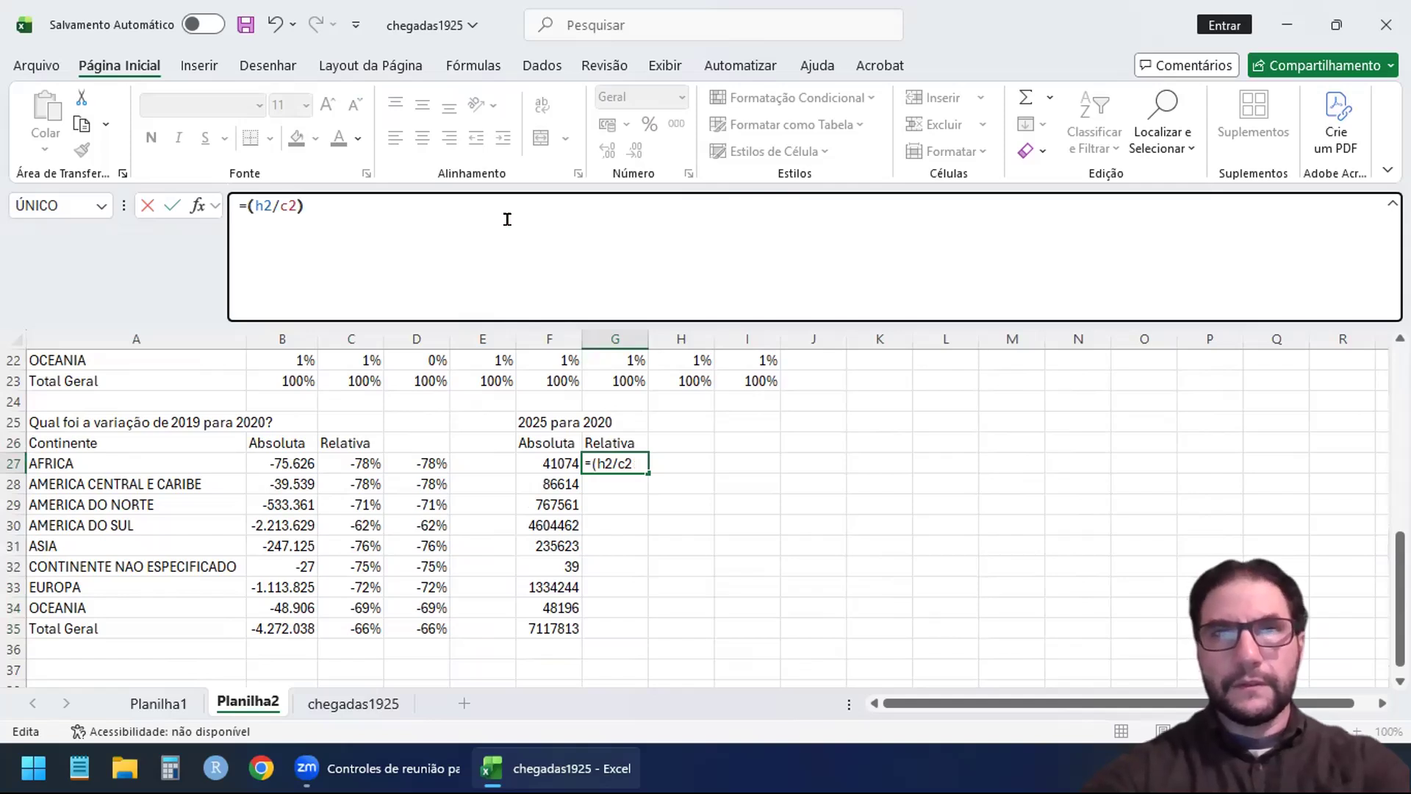
text(-1)
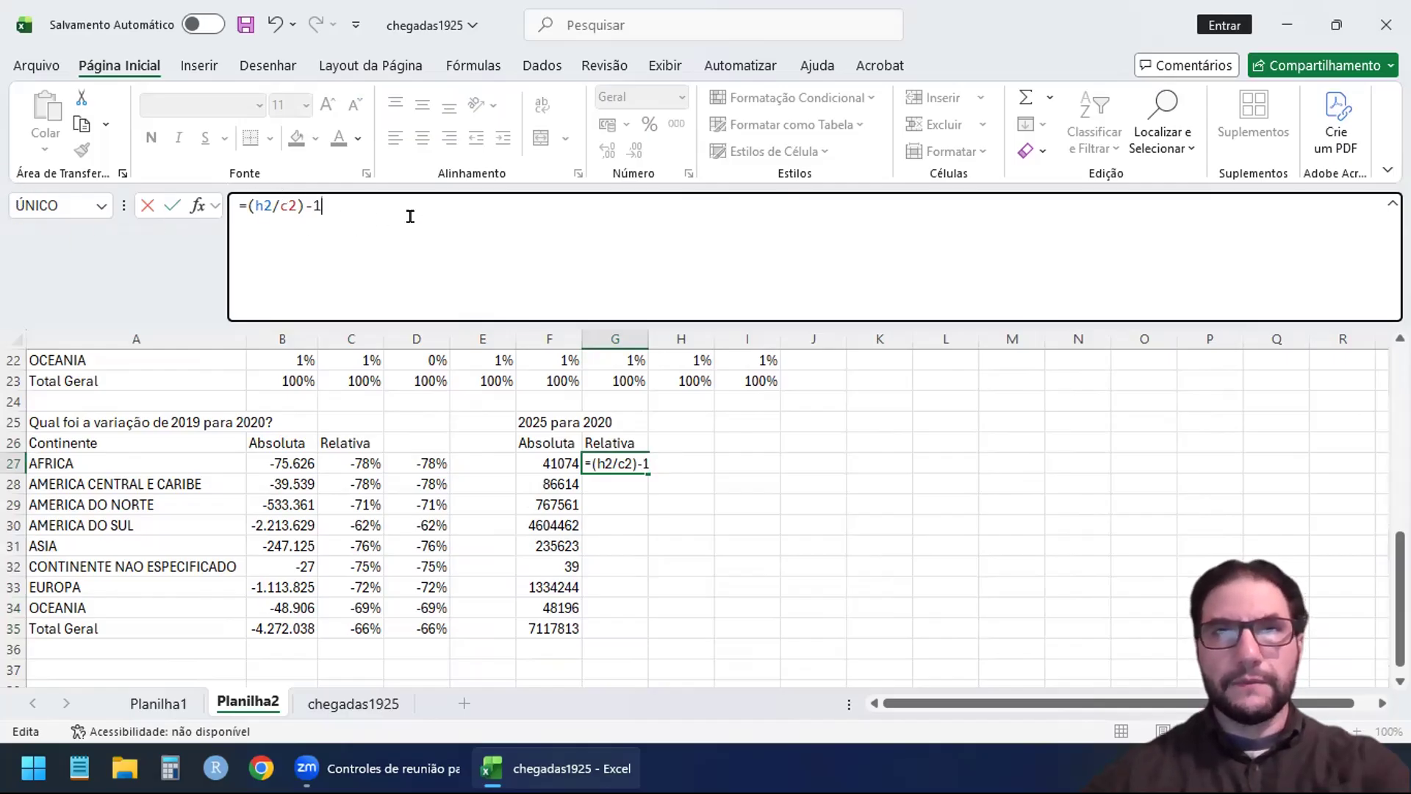
key(Return)
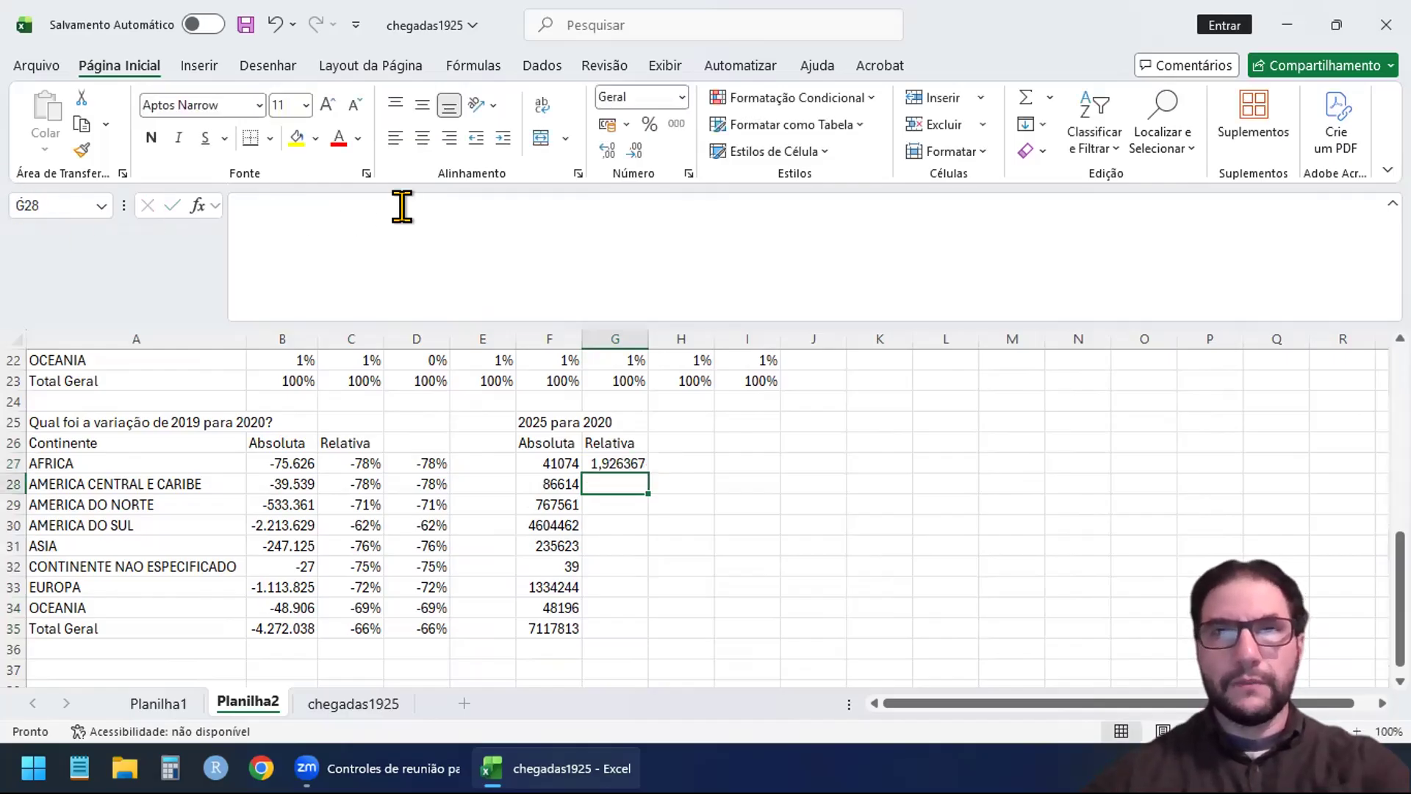
Fill the relative variation formula from G27 through G35 and format the range as percentages.
click(635, 461)
double_click(643, 470)
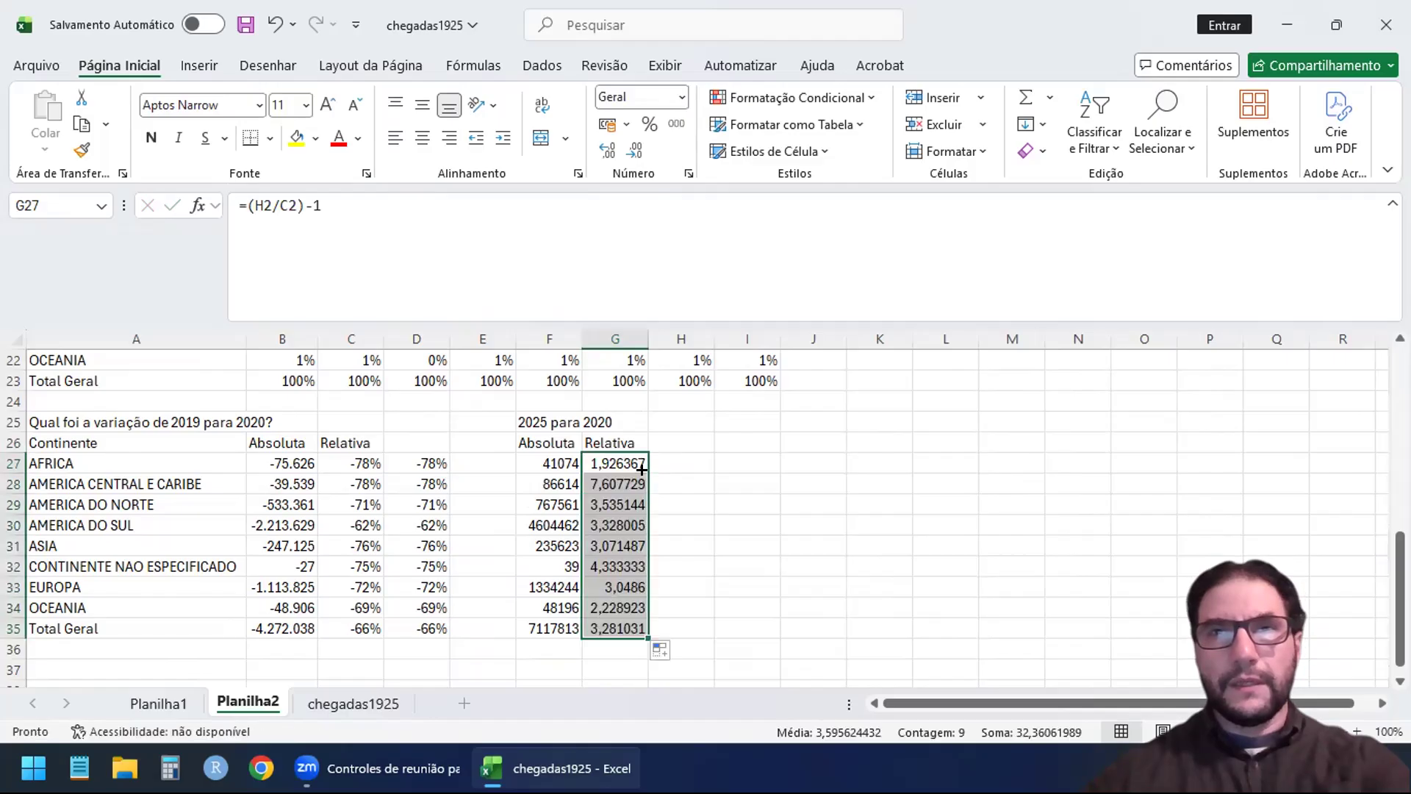
click(649, 123)
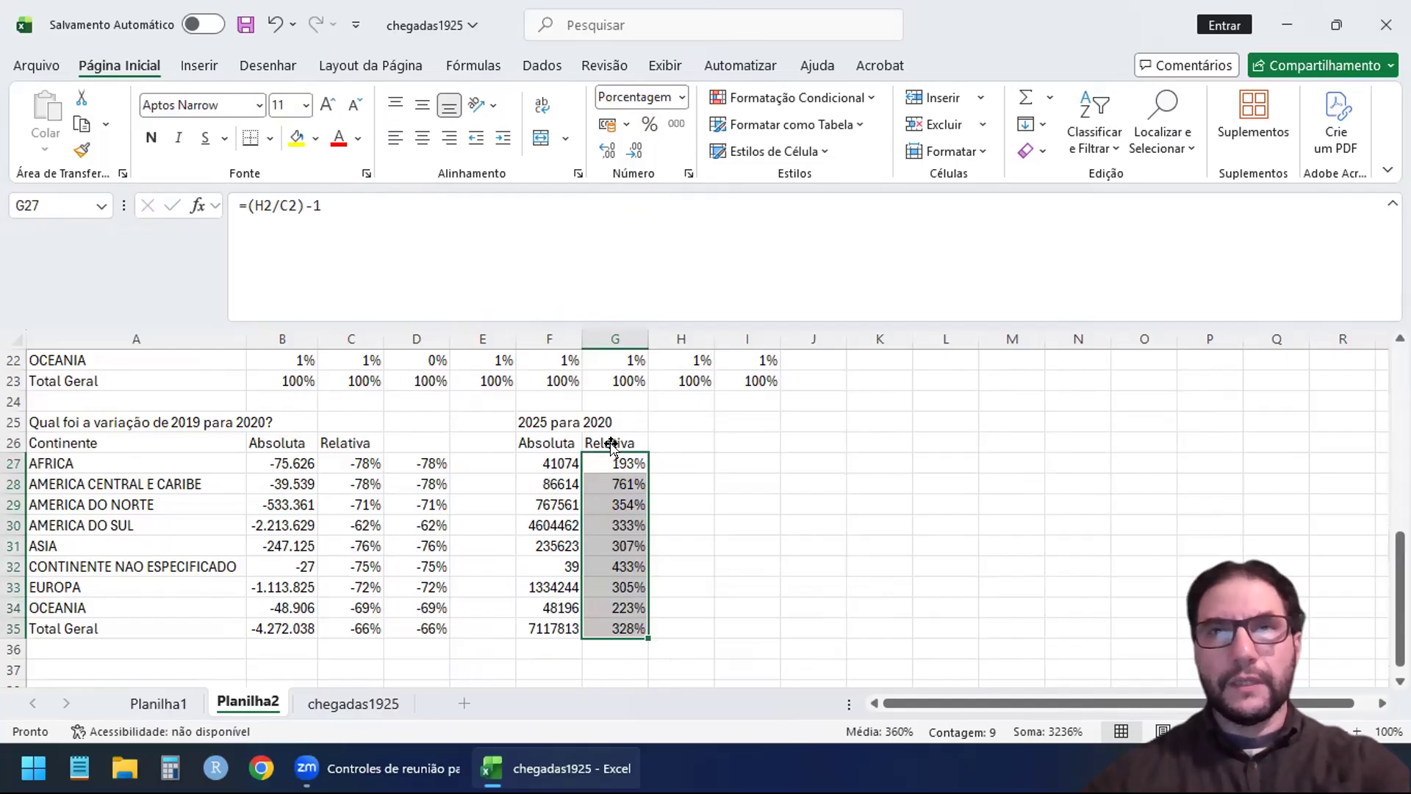
click(686, 438)
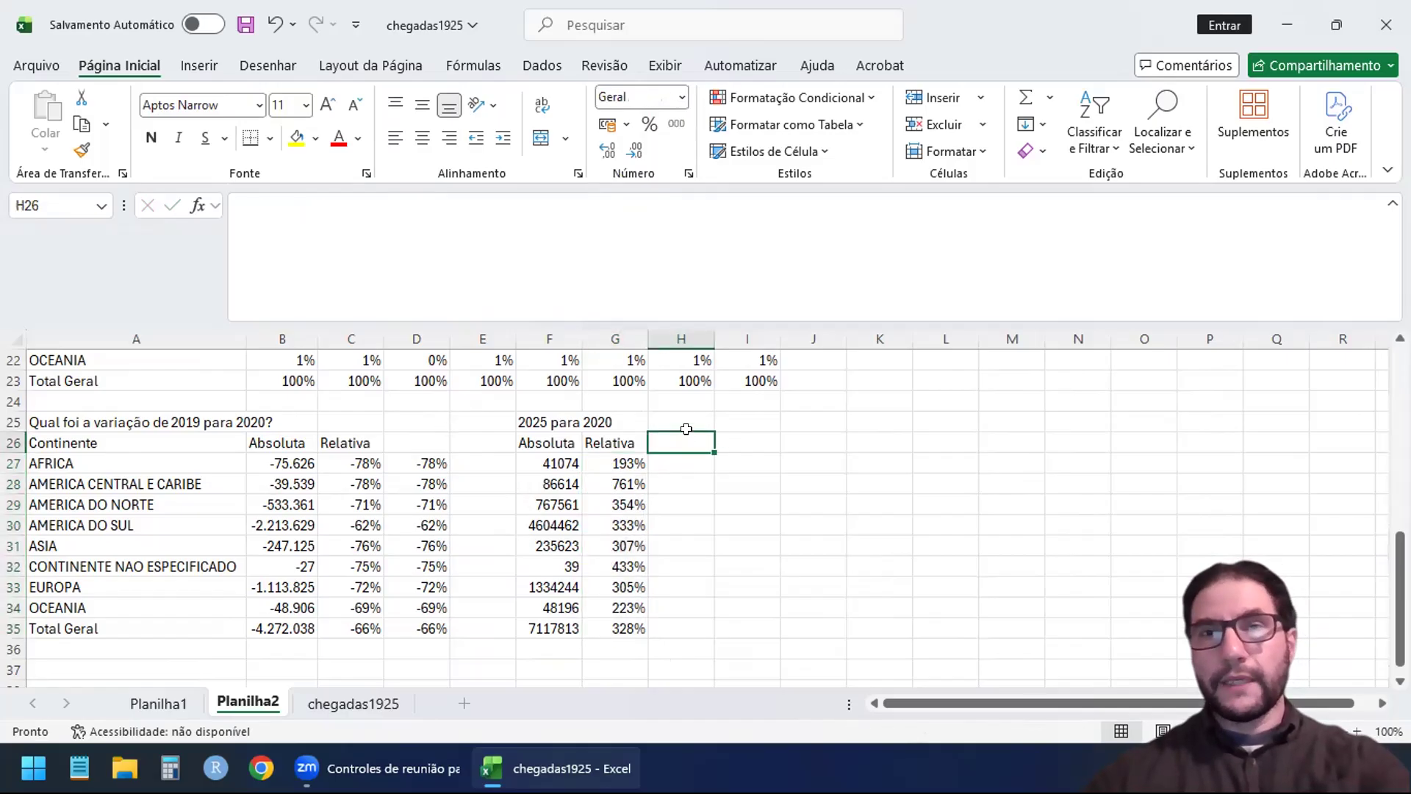
Enter the heading "2025 e 2019" in I25 and the column header "Relativa" below it in I26.
click(738, 423)
text(2025)
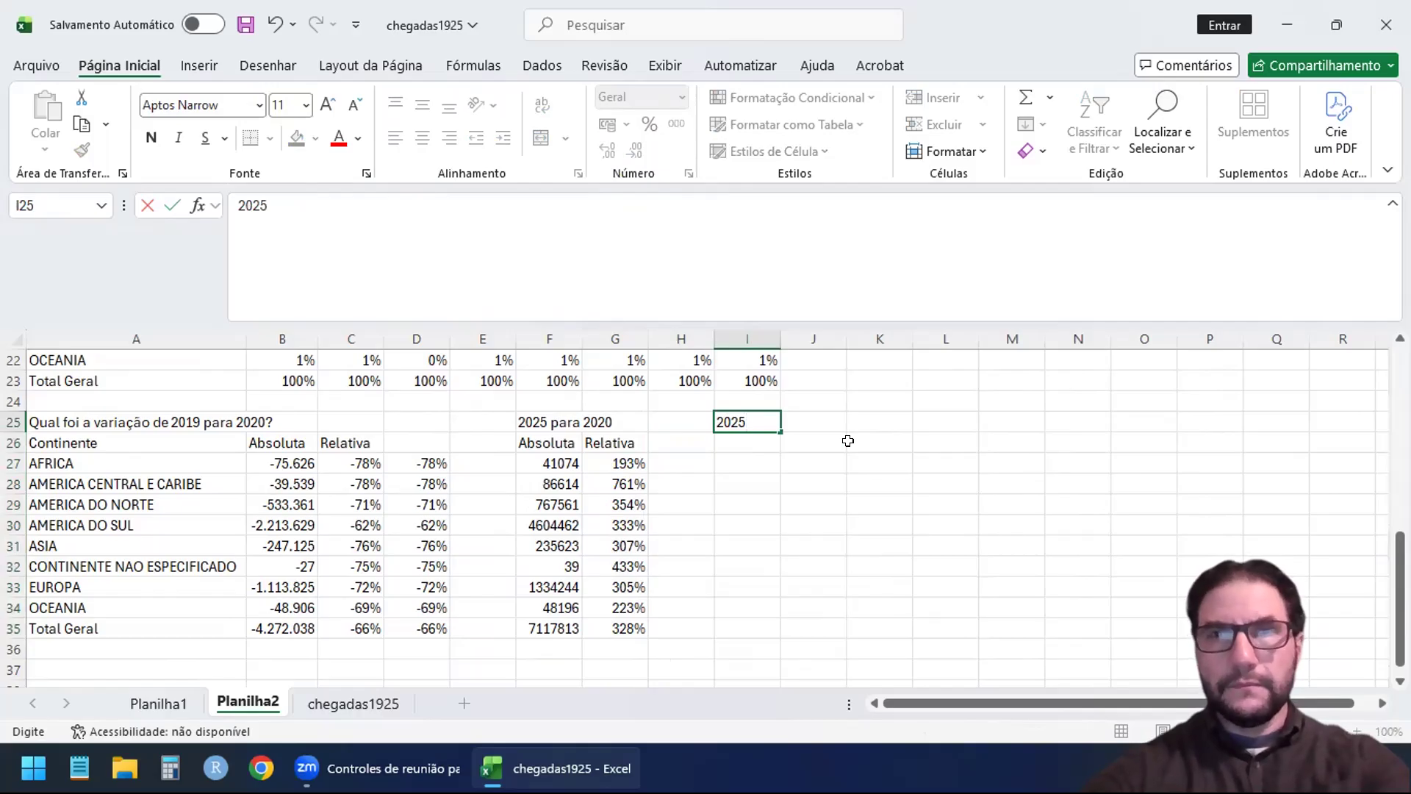
text( e)
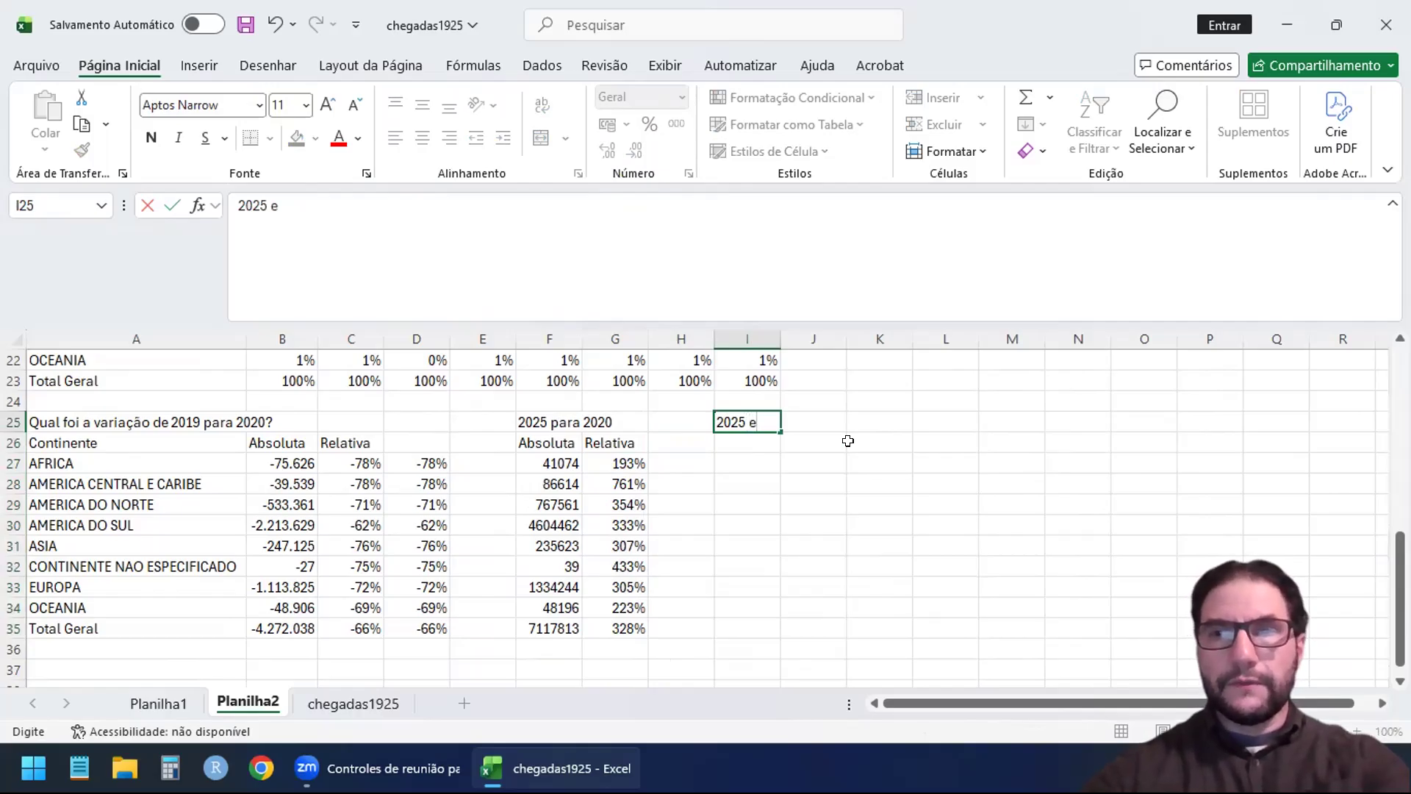
text( 2019)
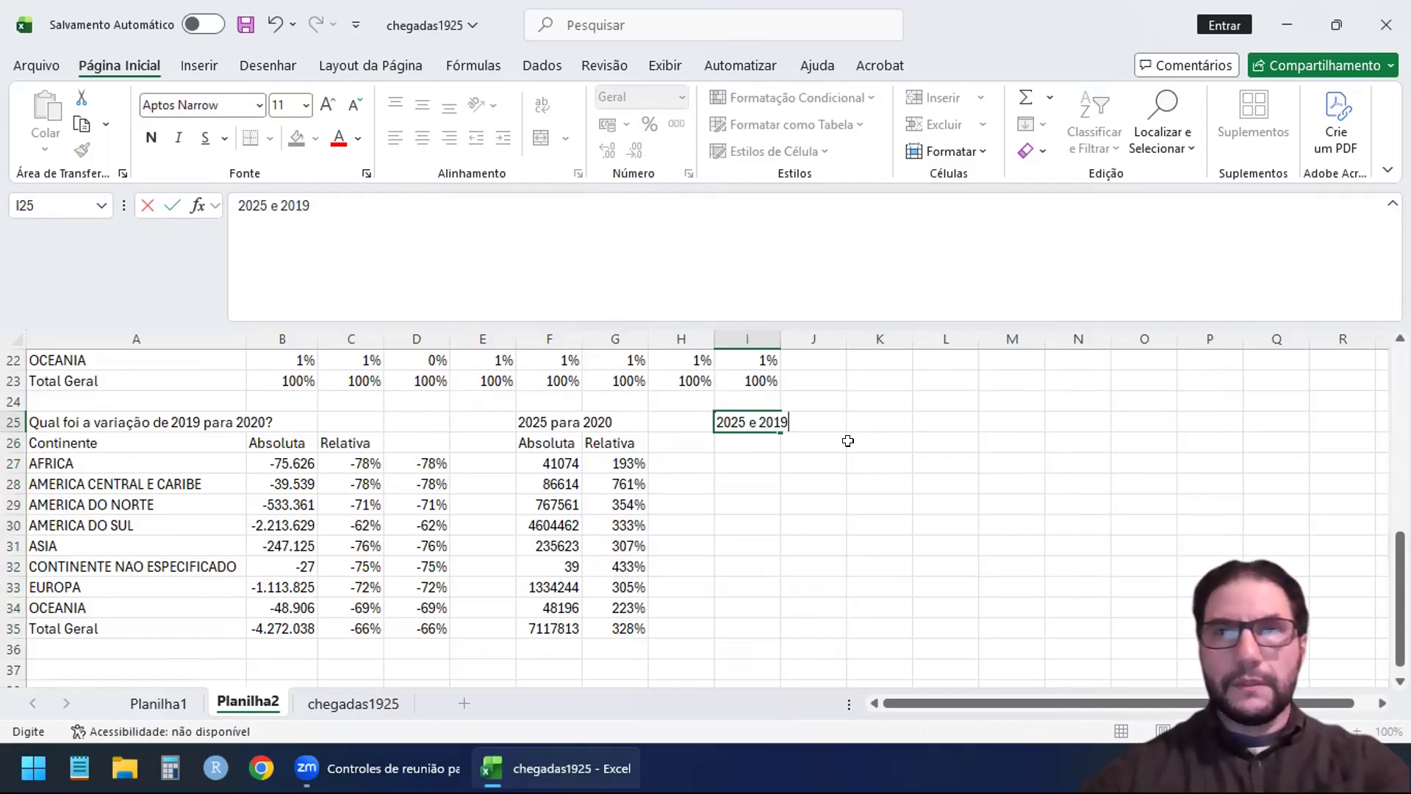
key(Return)
text(Relativa)
key(Return)
Calculate AFRICA's relative variation between 2019 and 2025 in I27, using =(H2/B2)-1.
text(=)
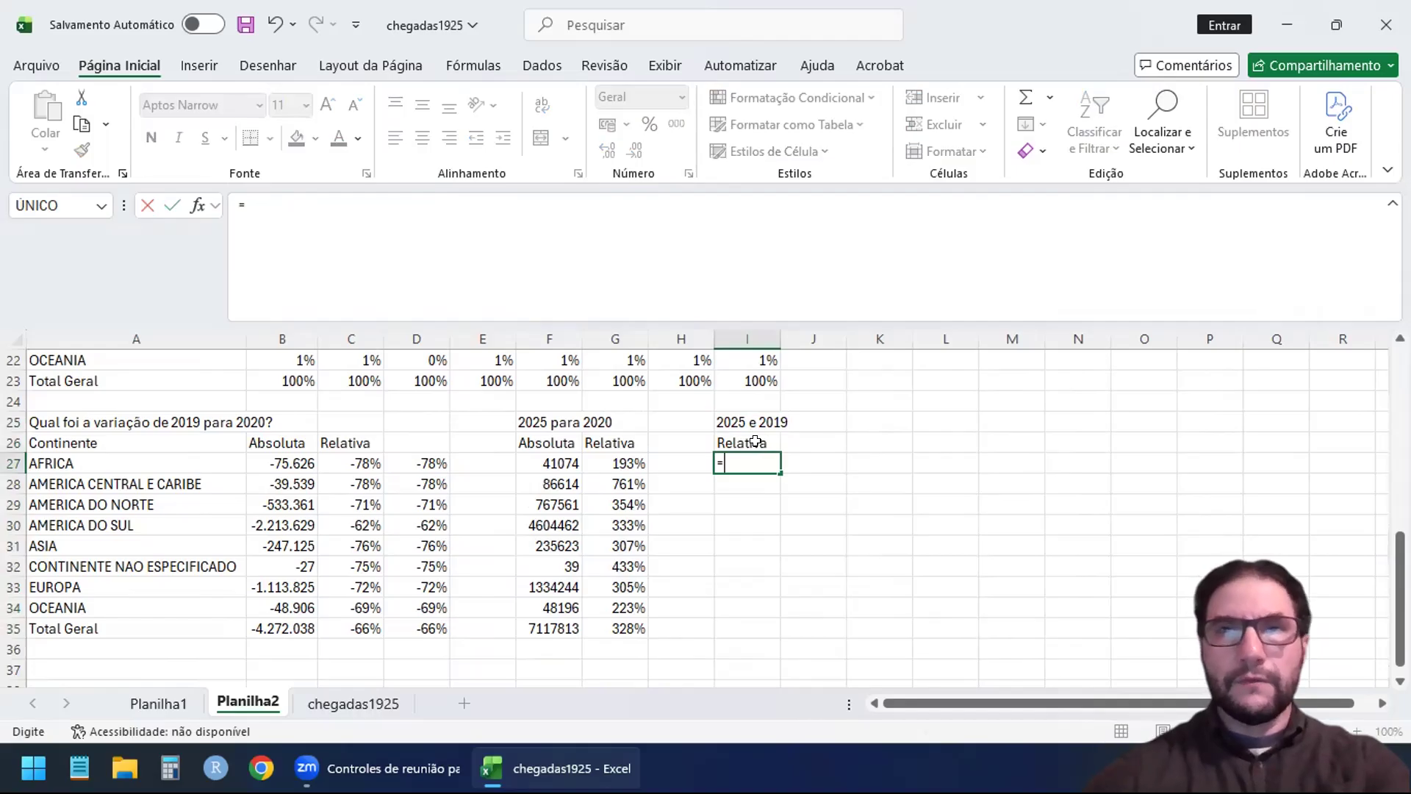
scroll(682, 441, up, 7)
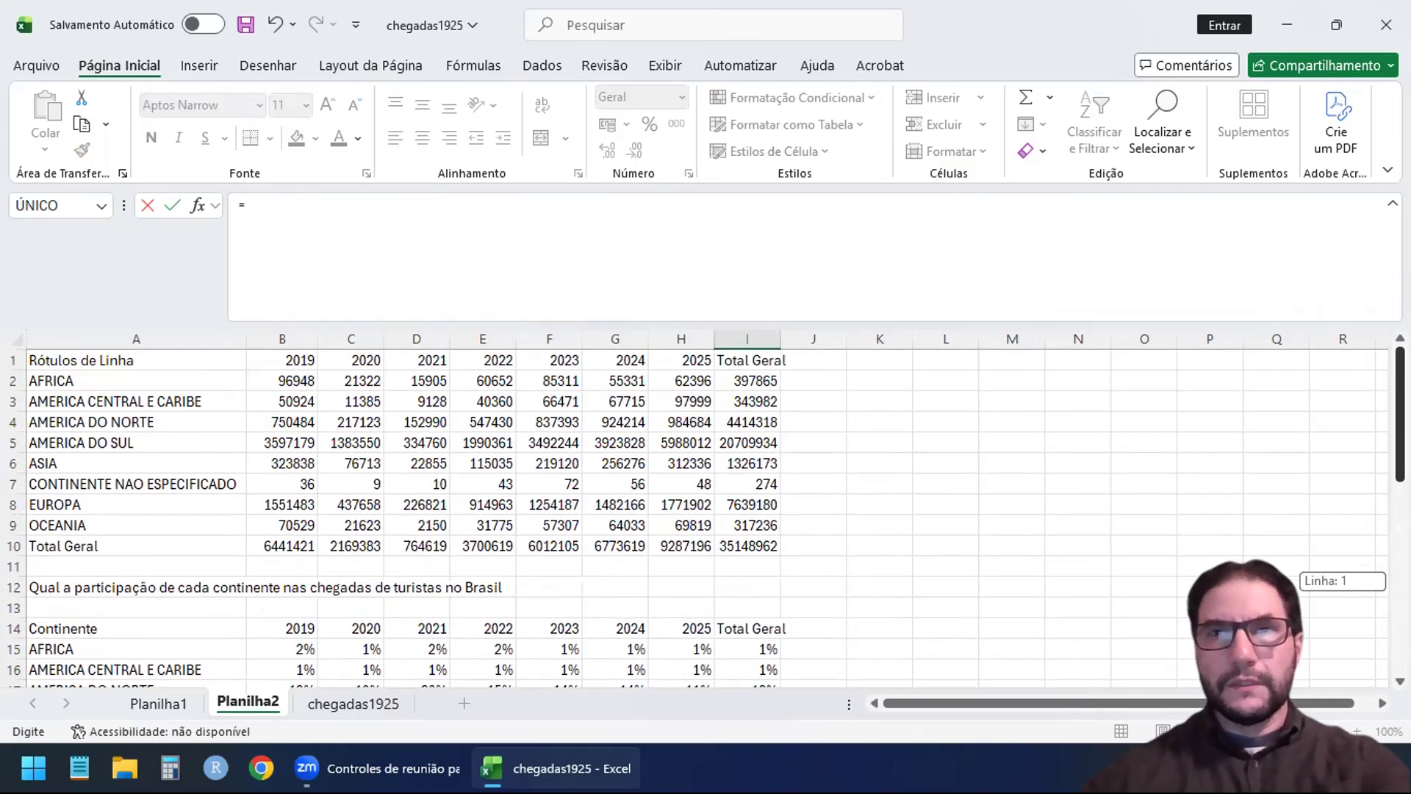
click(682, 380)
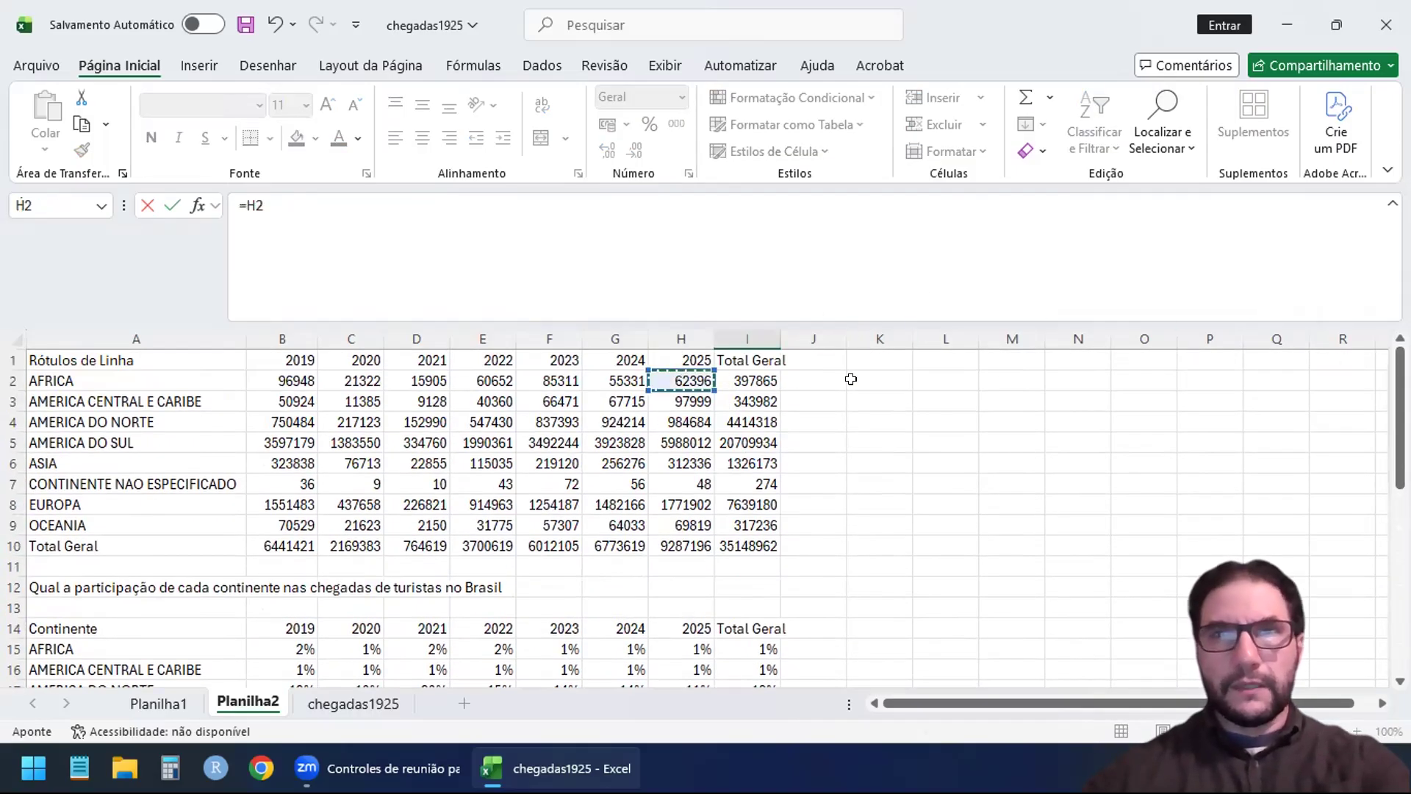
text(/)
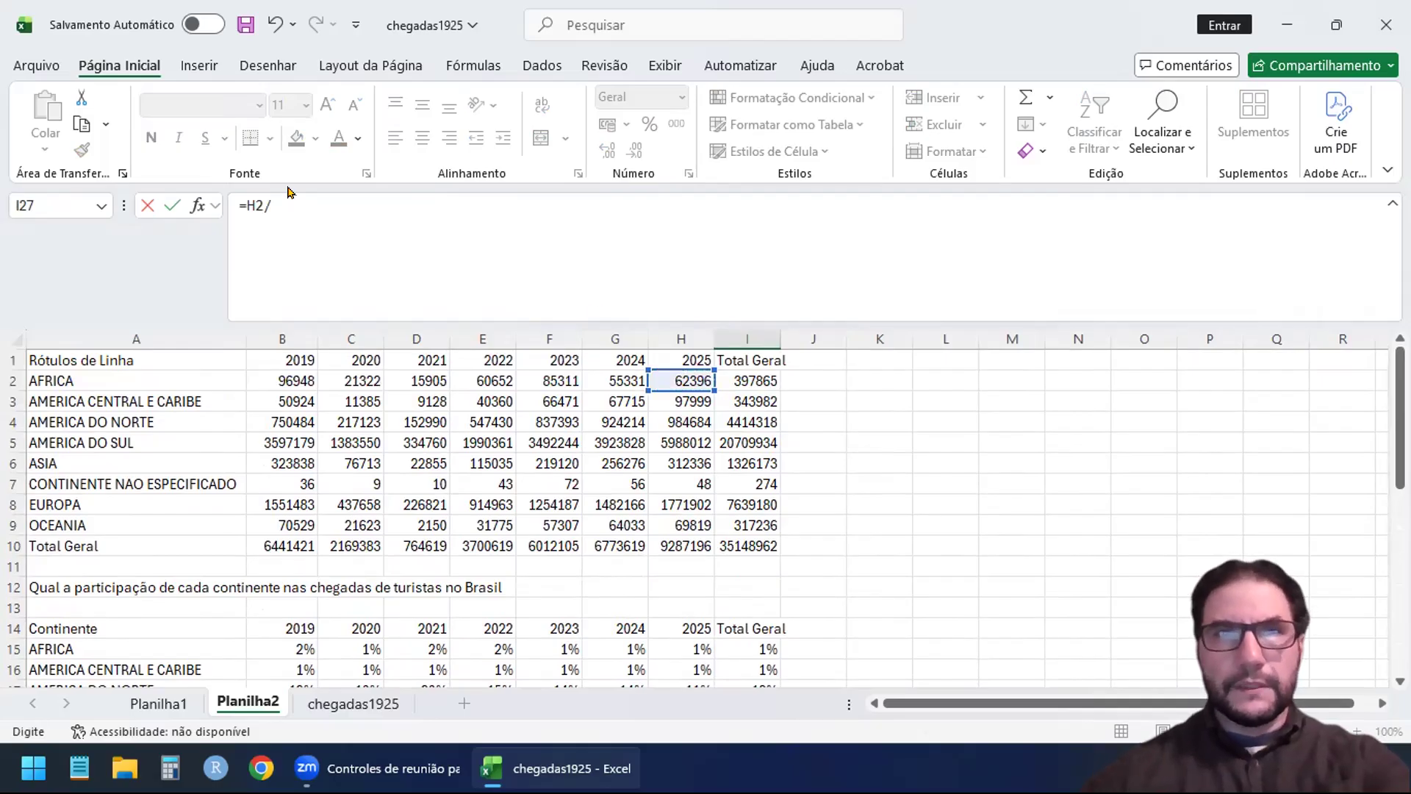
click(292, 378)
click(350, 197)
text(()
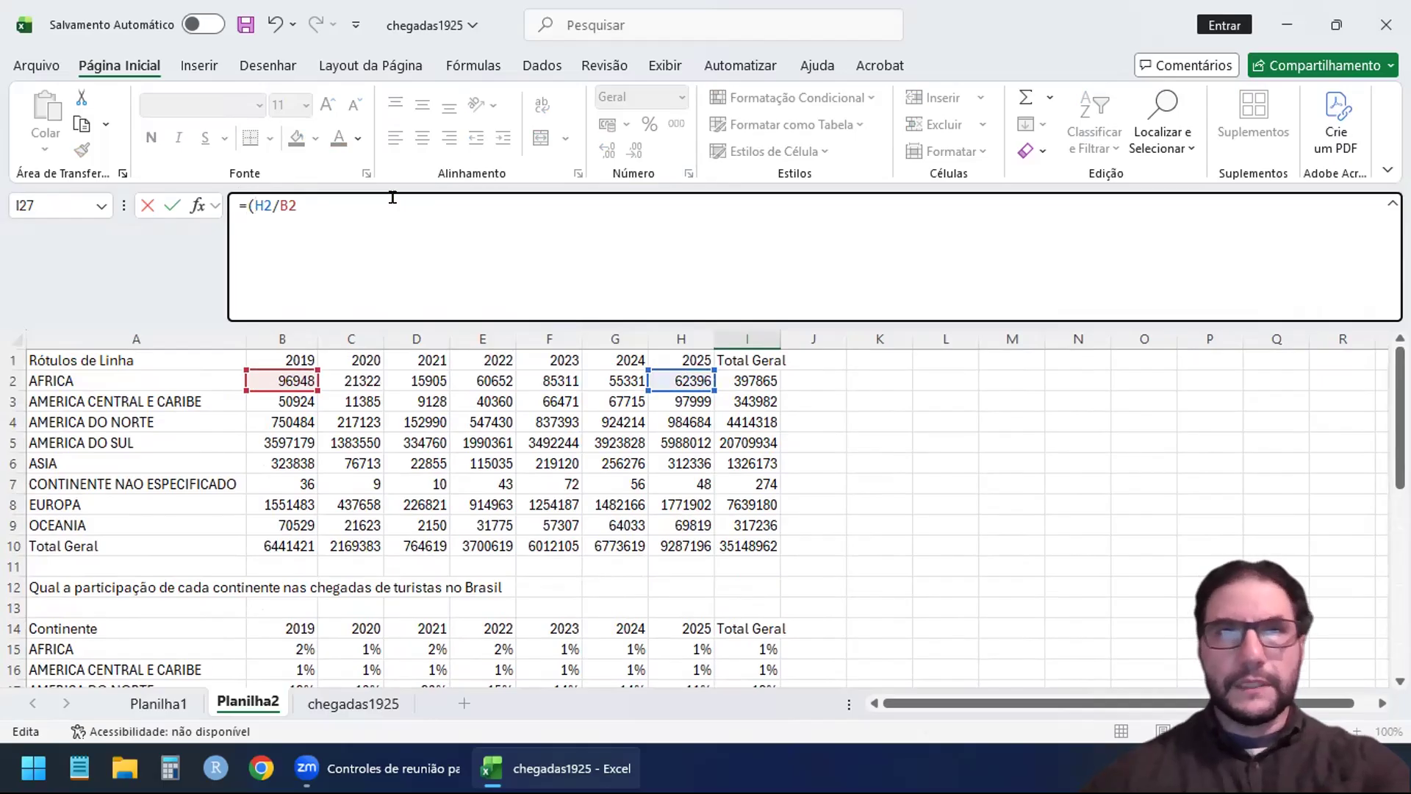
text()-1)
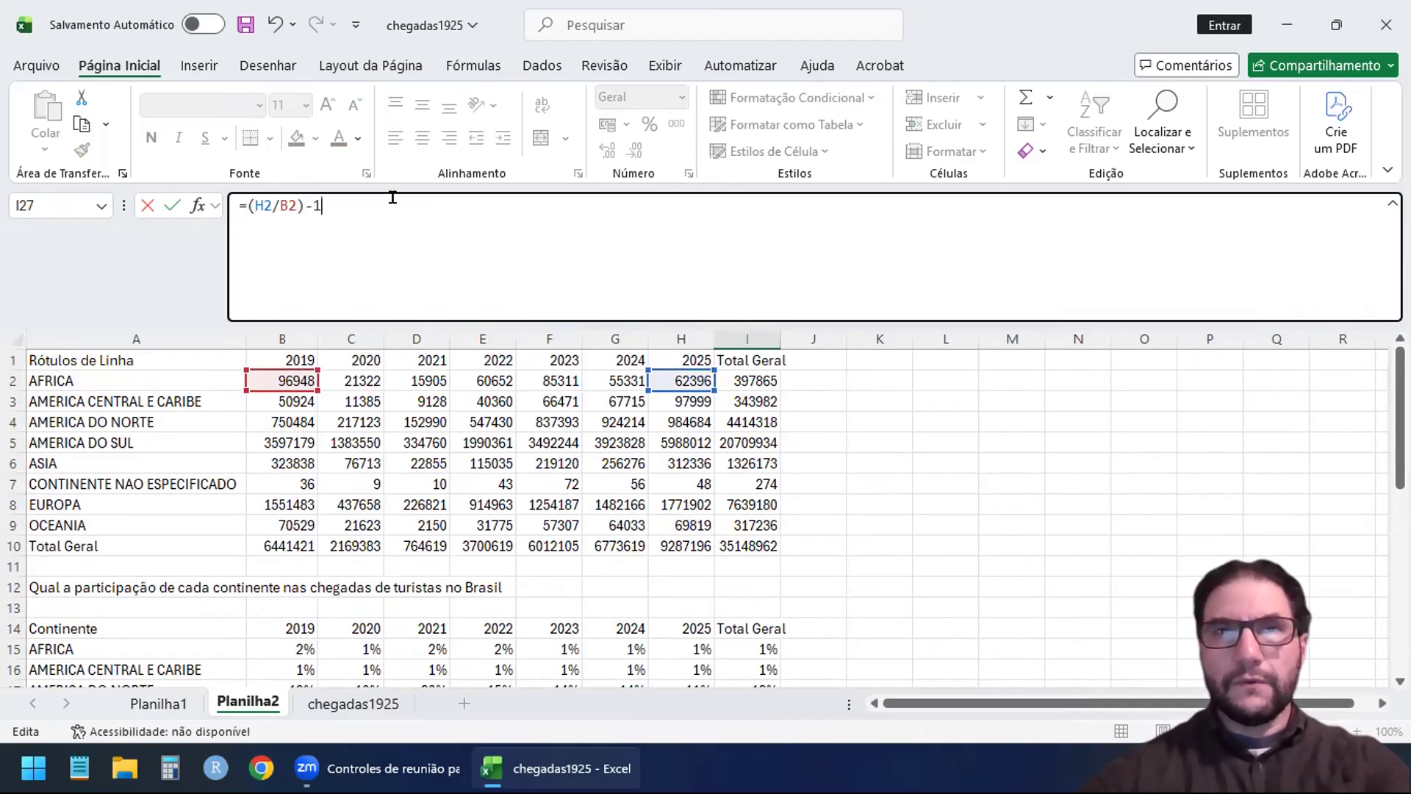
key(Return)
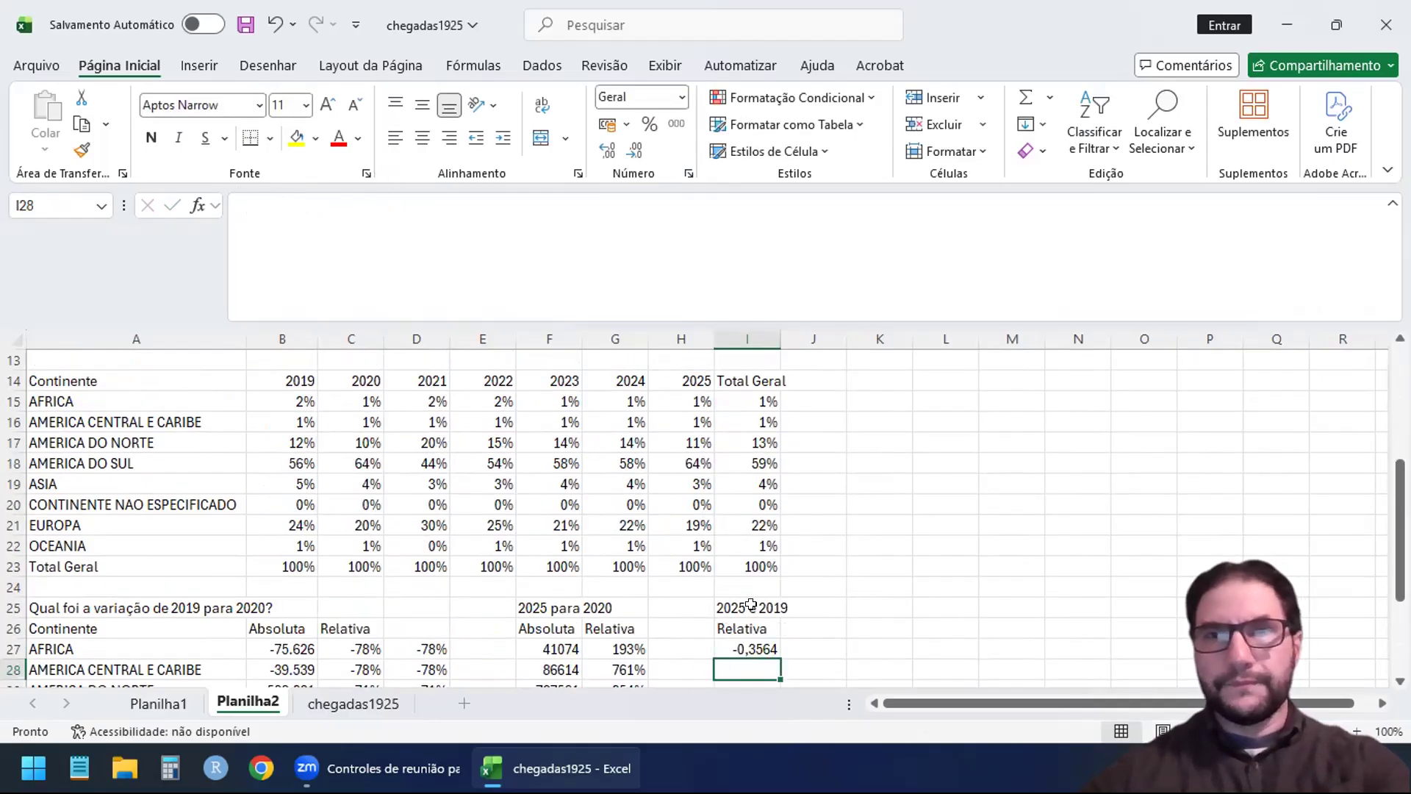
Fill the 2025 e 2019 relative variation formula from I27 through I35 and format the range as percentages.
click(753, 647)
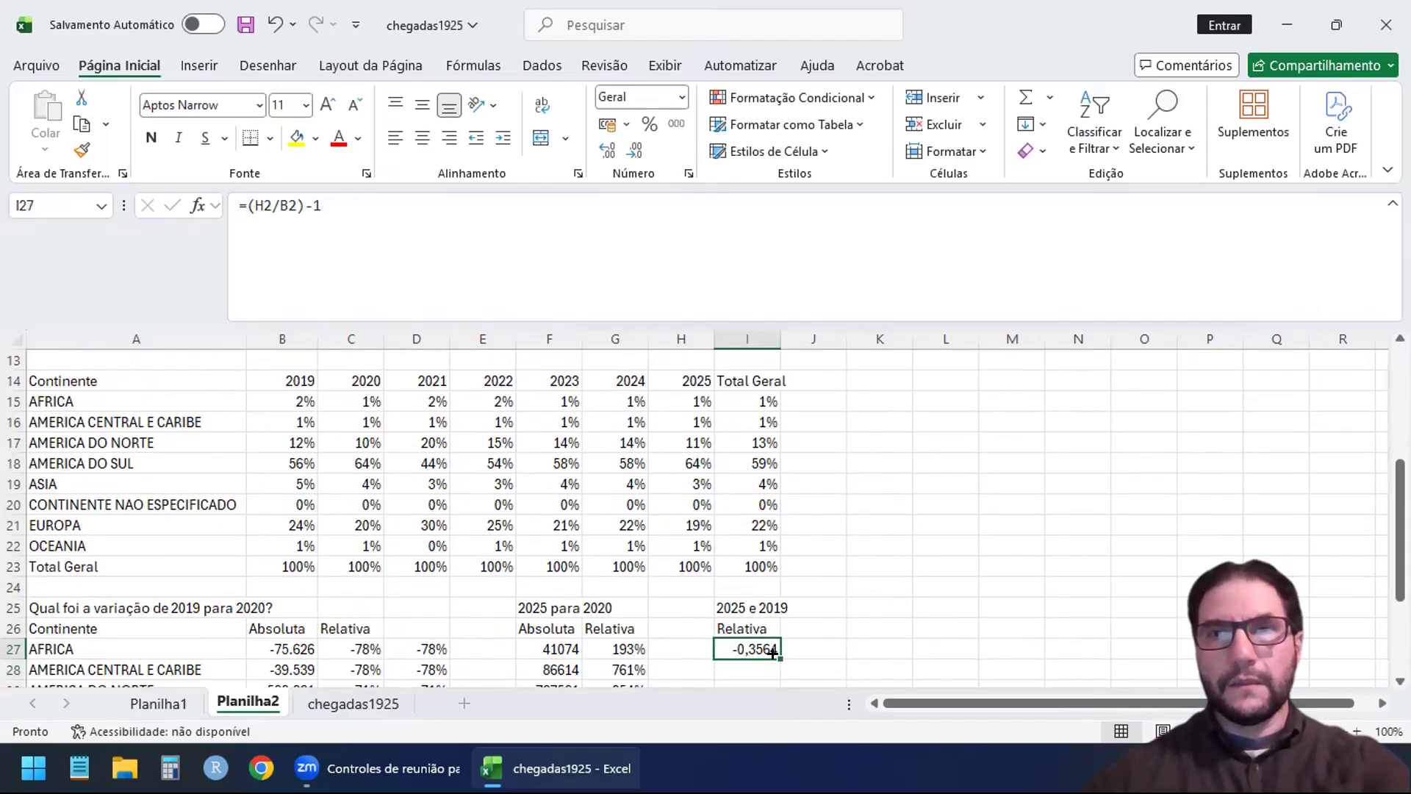
scroll(773, 652, down, 3)
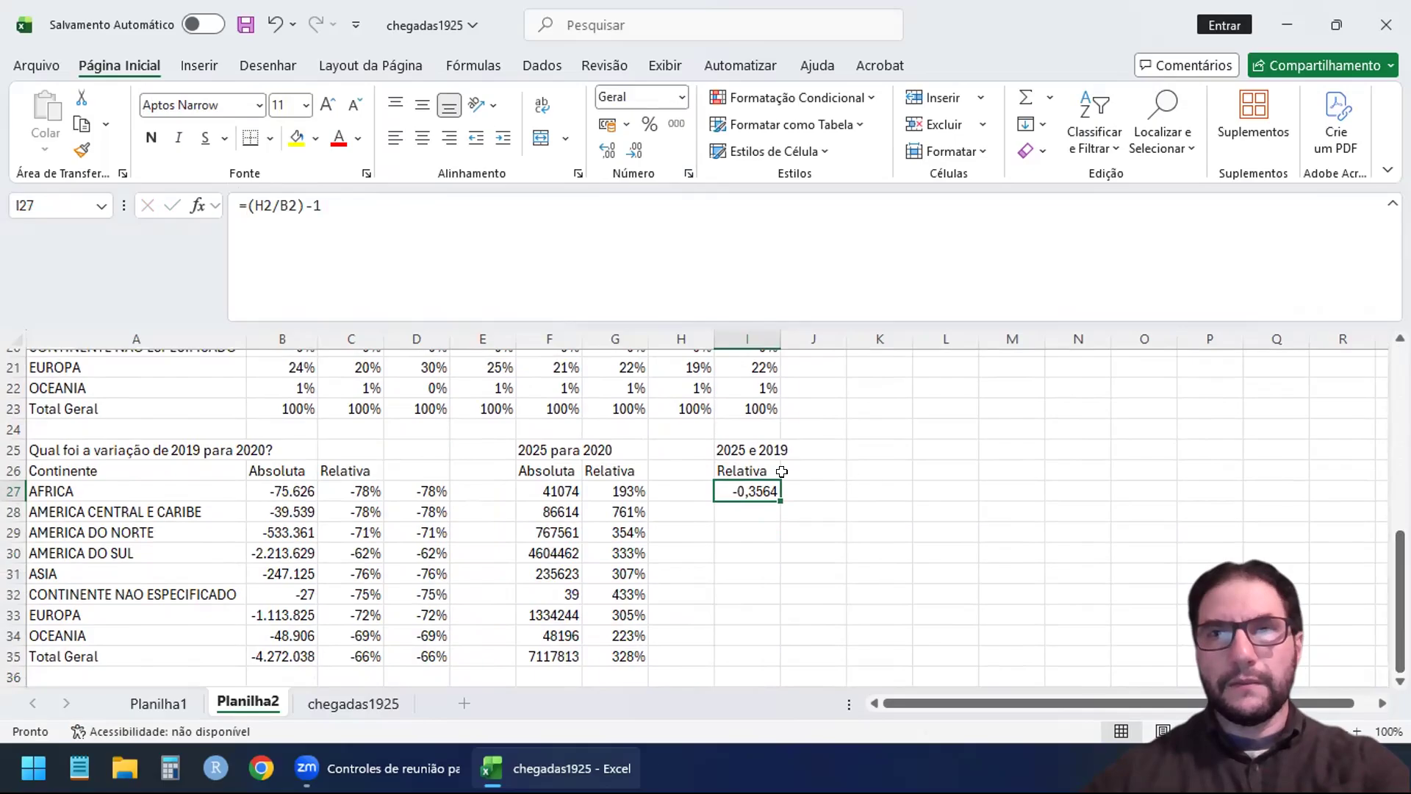
drag(775, 493, 783, 658)
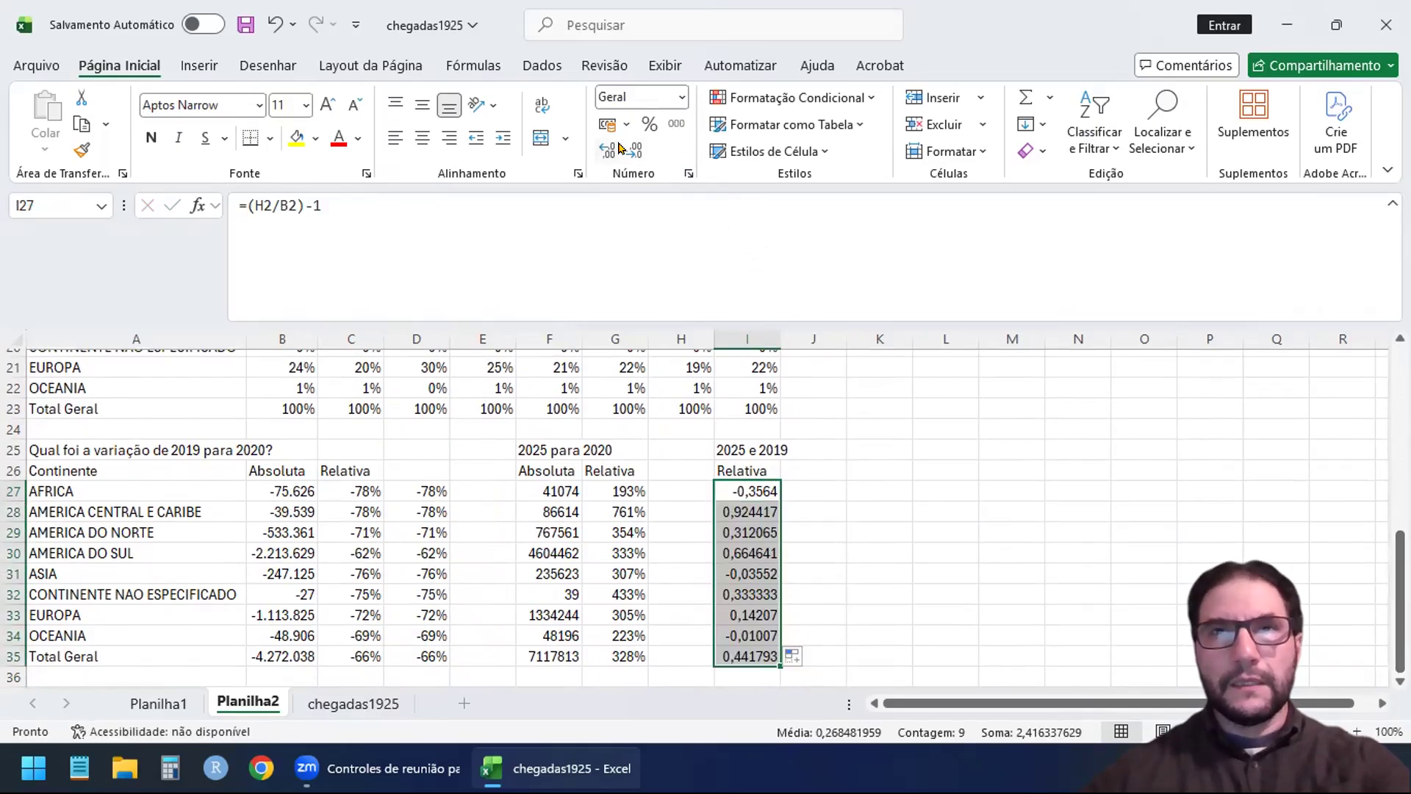
click(641, 124)
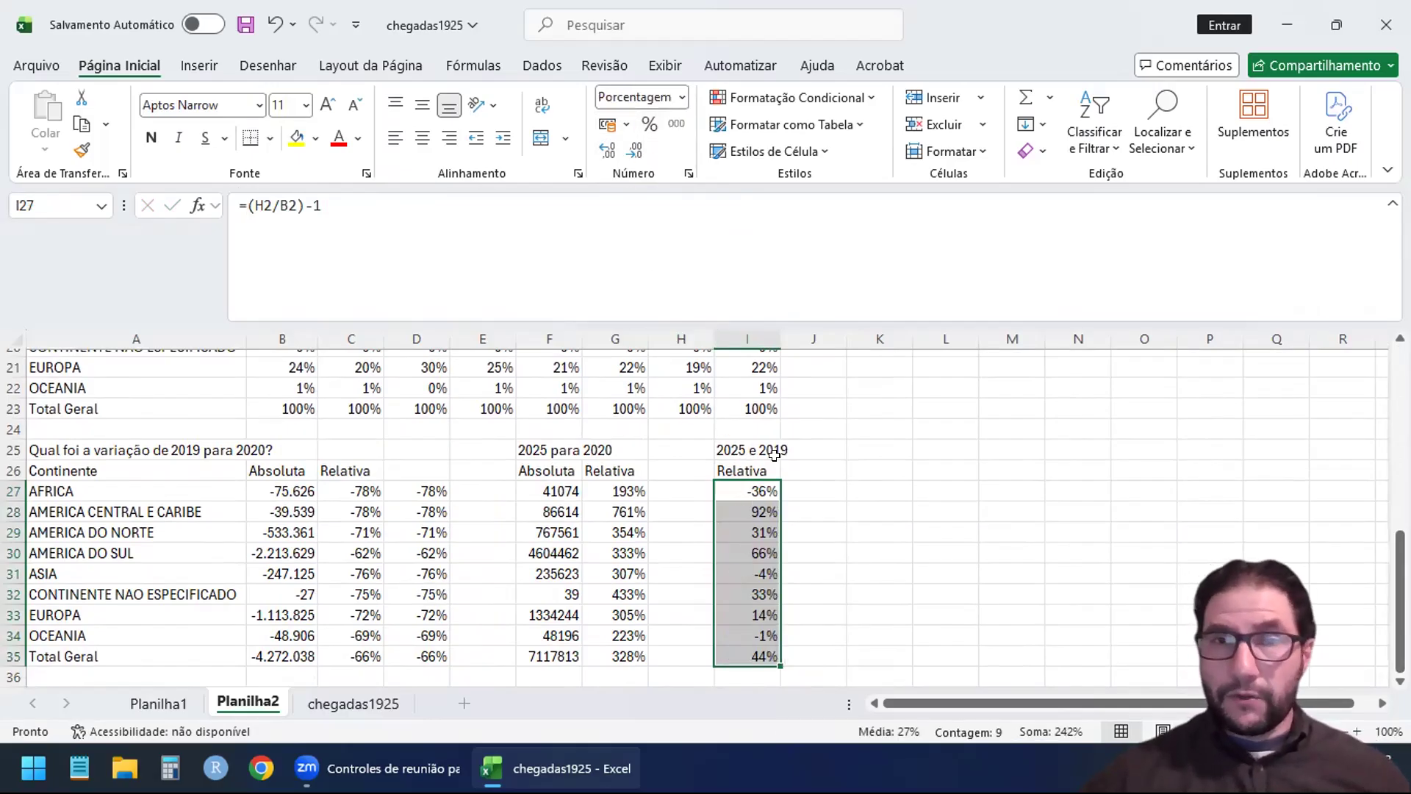
Examine the 2025 e 2019 relative variations for the overall total and the individual continents.
click(750, 656)
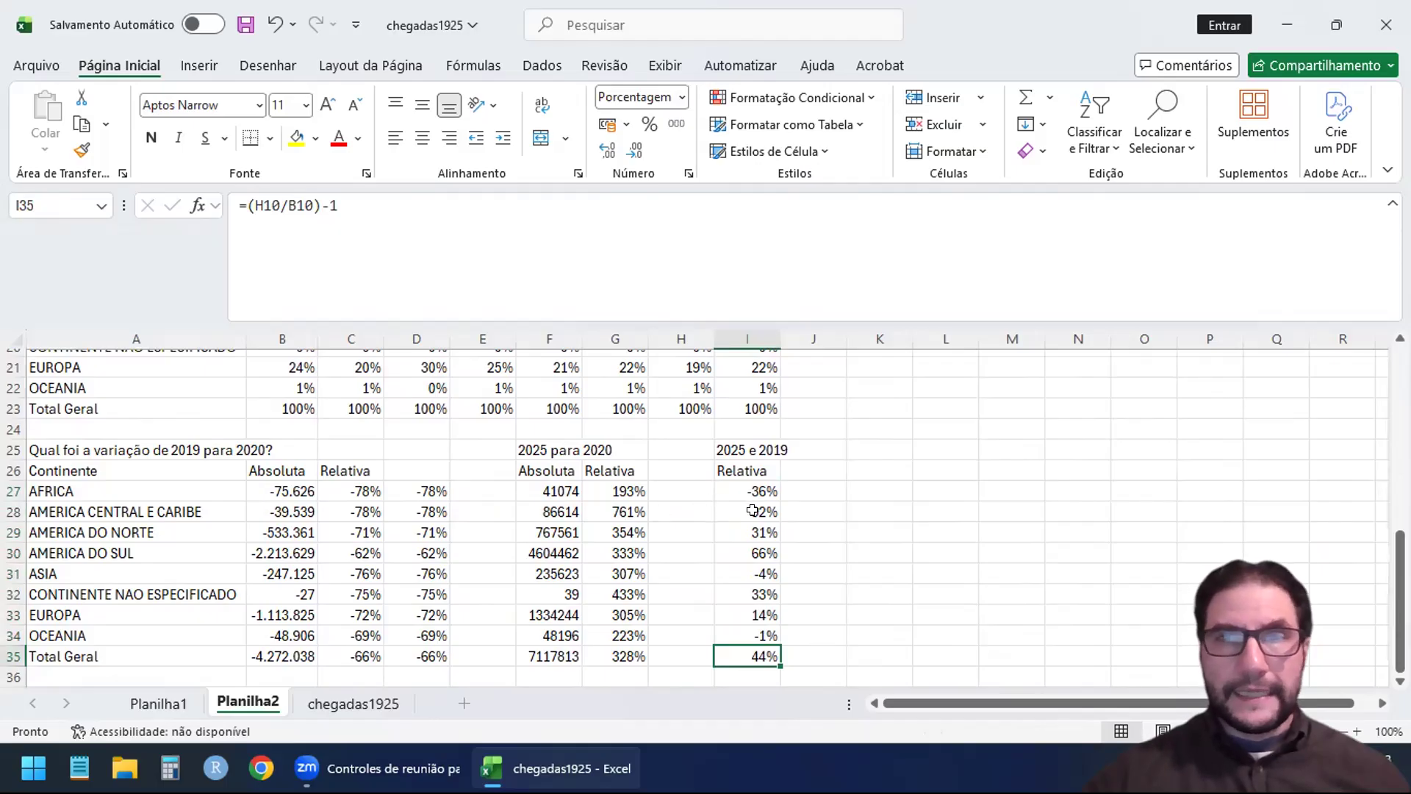
drag(127, 485, 221, 614)
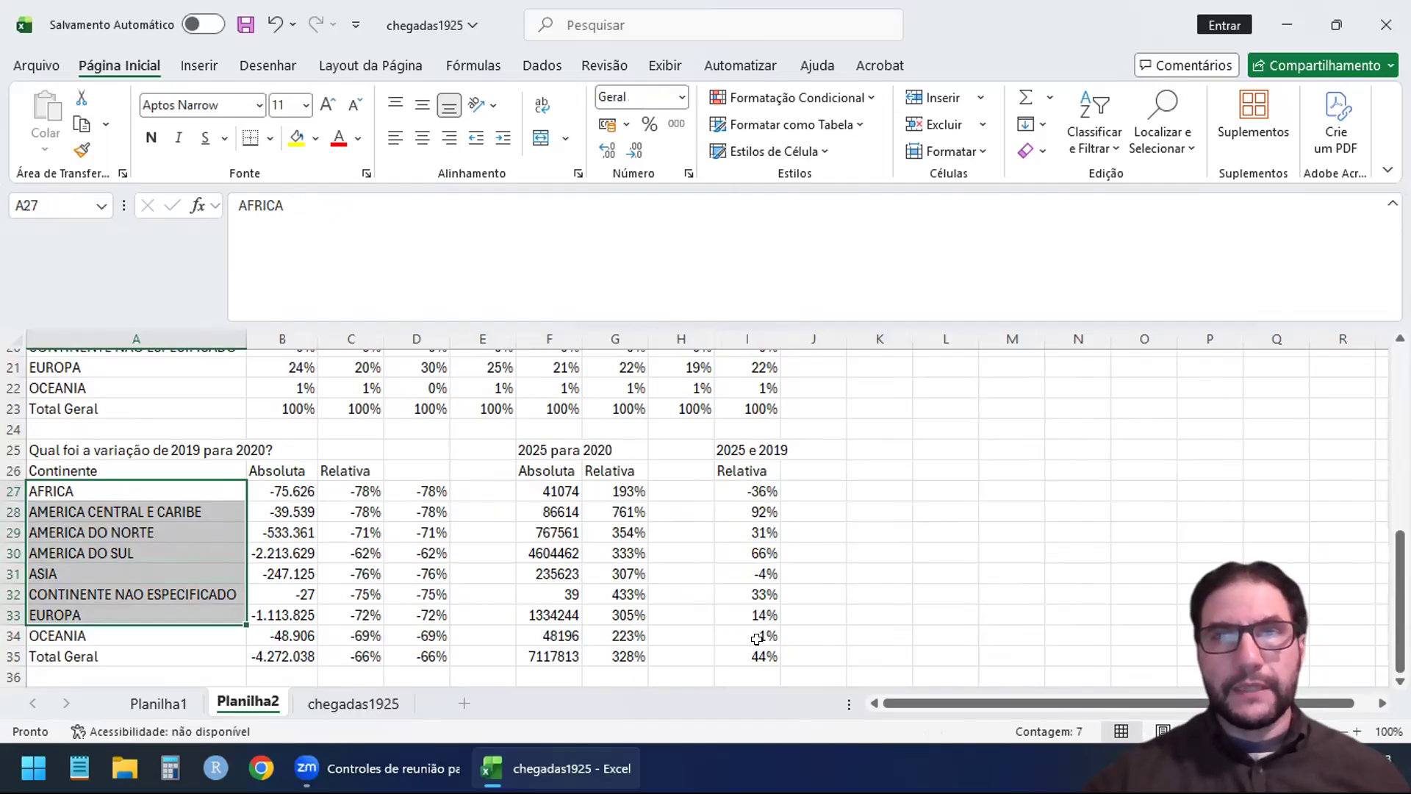
drag(1400, 590, 1401, 585)
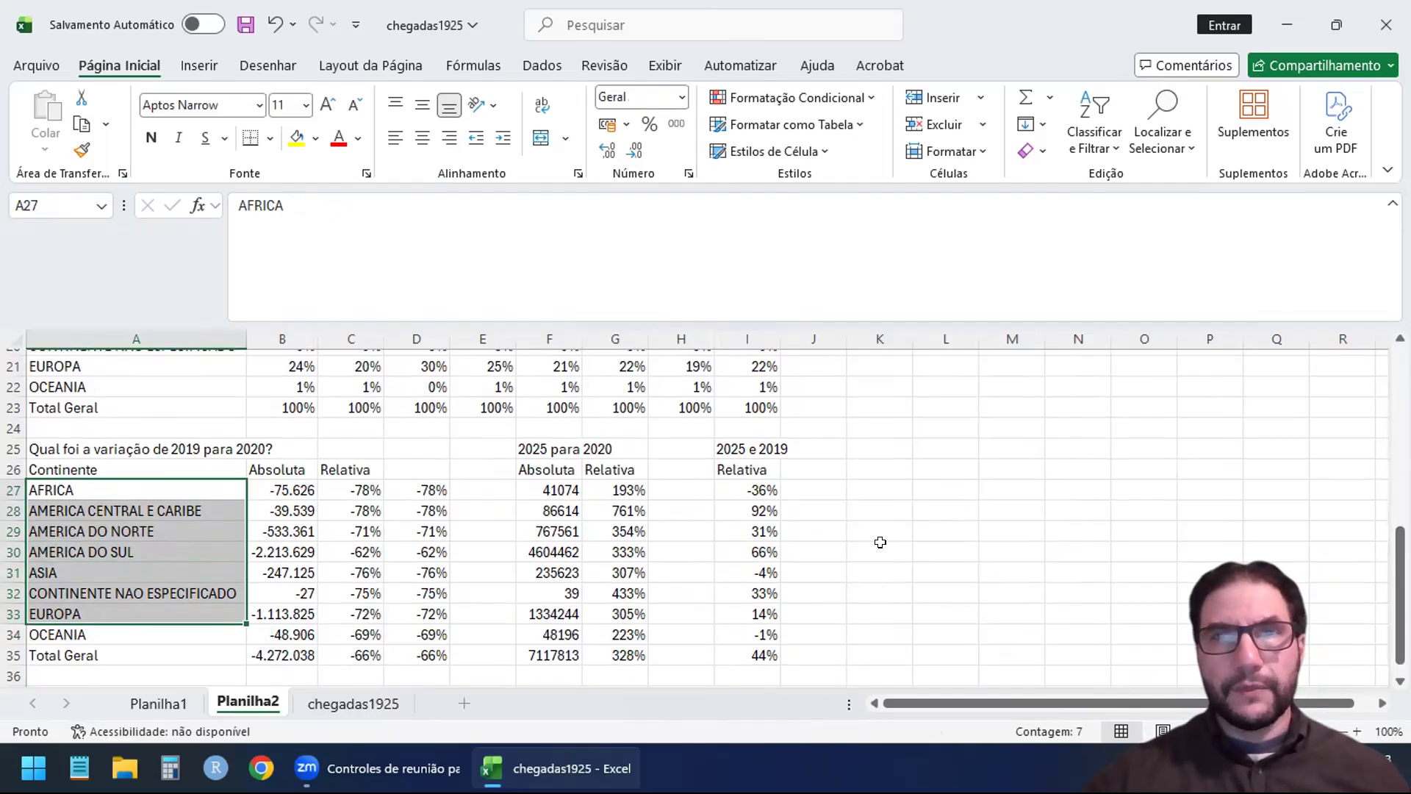
click(739, 508)
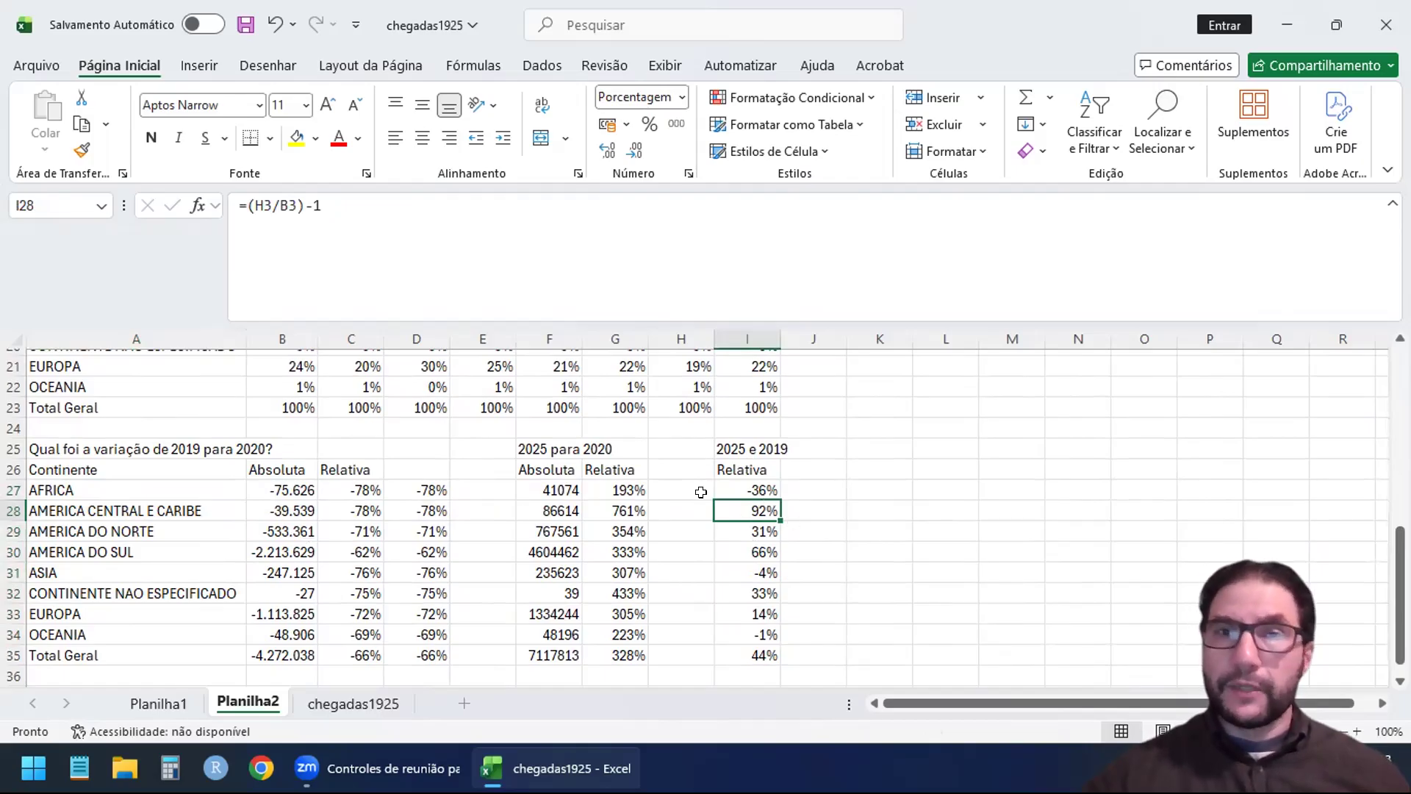
mouse_move(1400, 595)
mouse_down()
mouse_move(1400, 523)
mouse_move(1400, 602)
mouse_up()
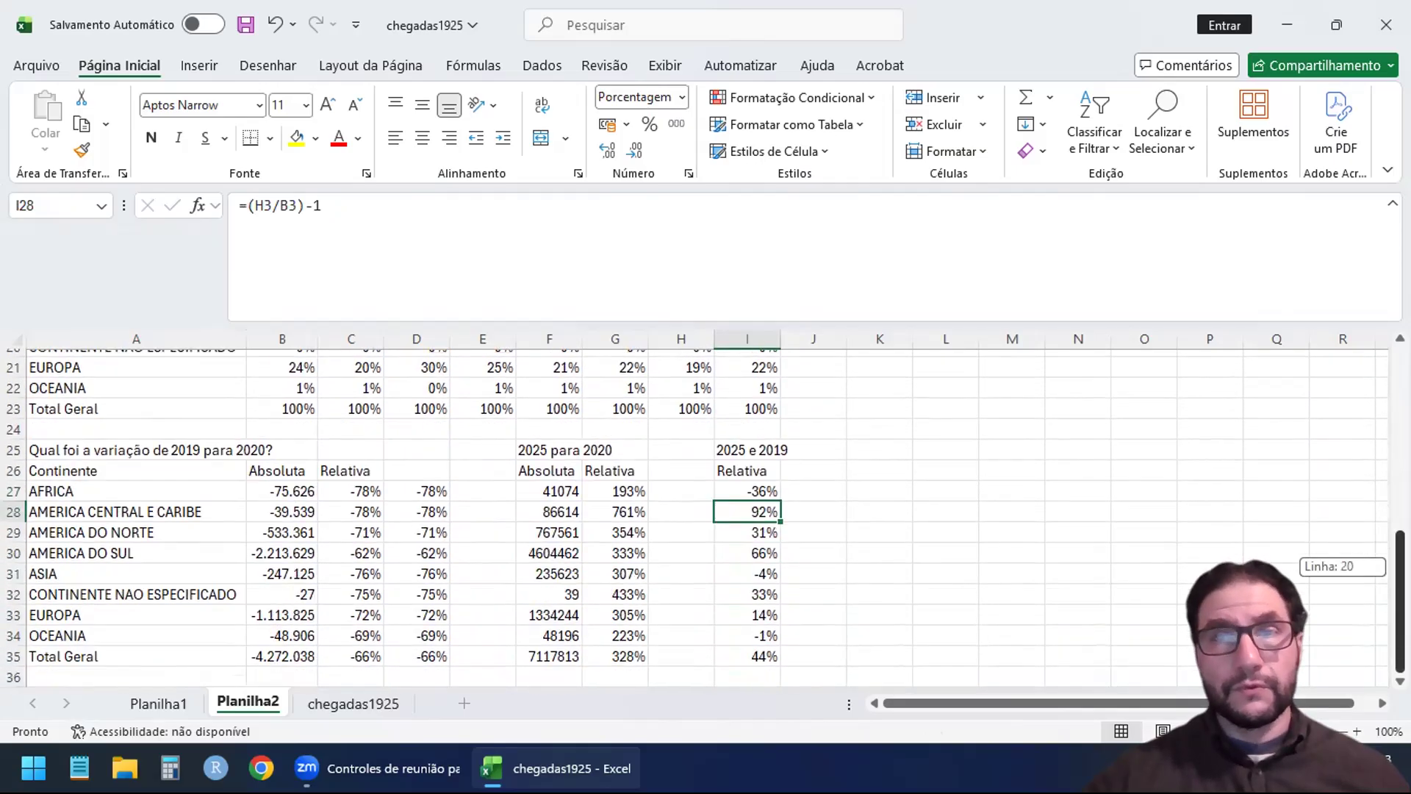
Enter the header "Absoluto" in H26 and calculate AFRICA's absolute variation between 2019 and 2025 in H27, using =H2-B2.
click(676, 462)
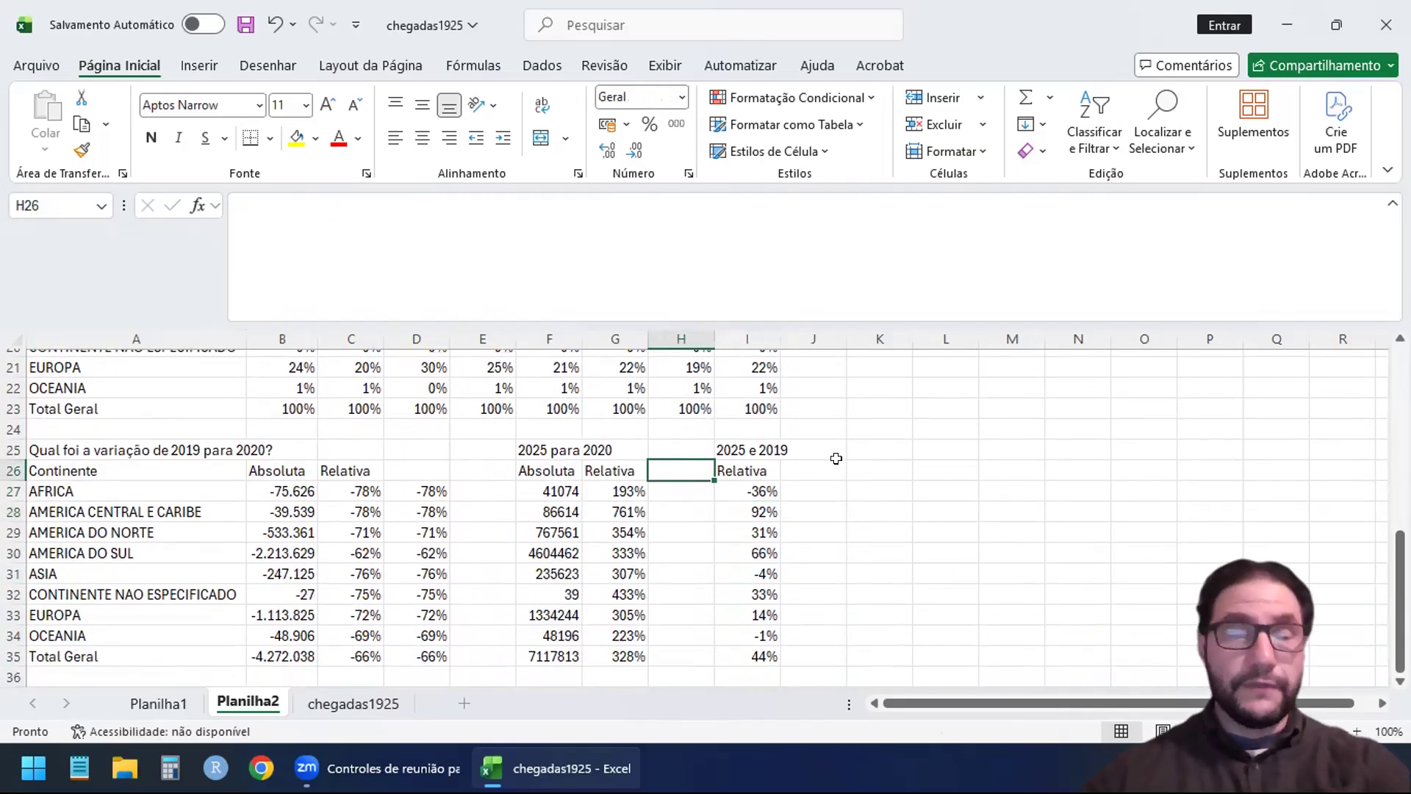
text(Absoluto)
click(684, 492)
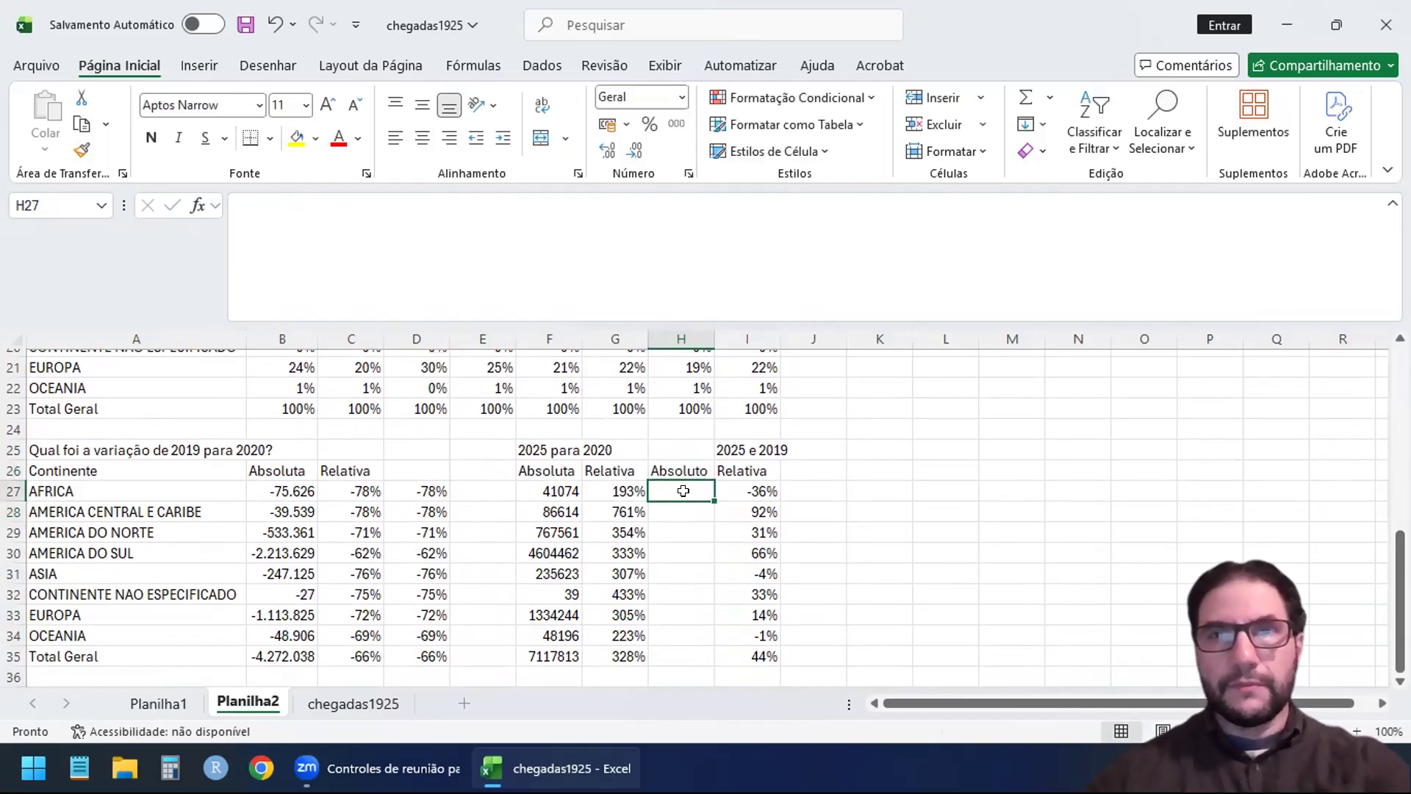
text(=)
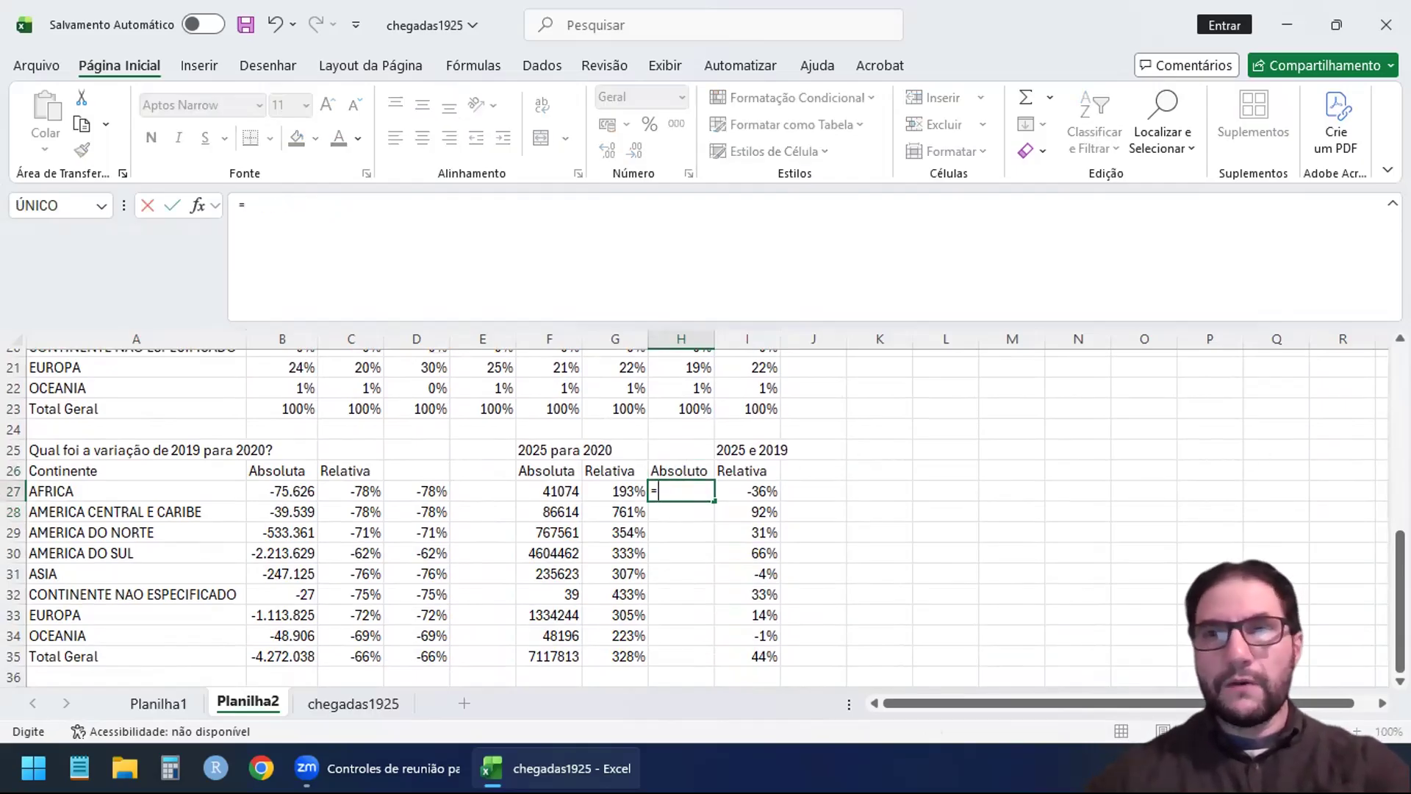
scroll(906, 441, up, 9)
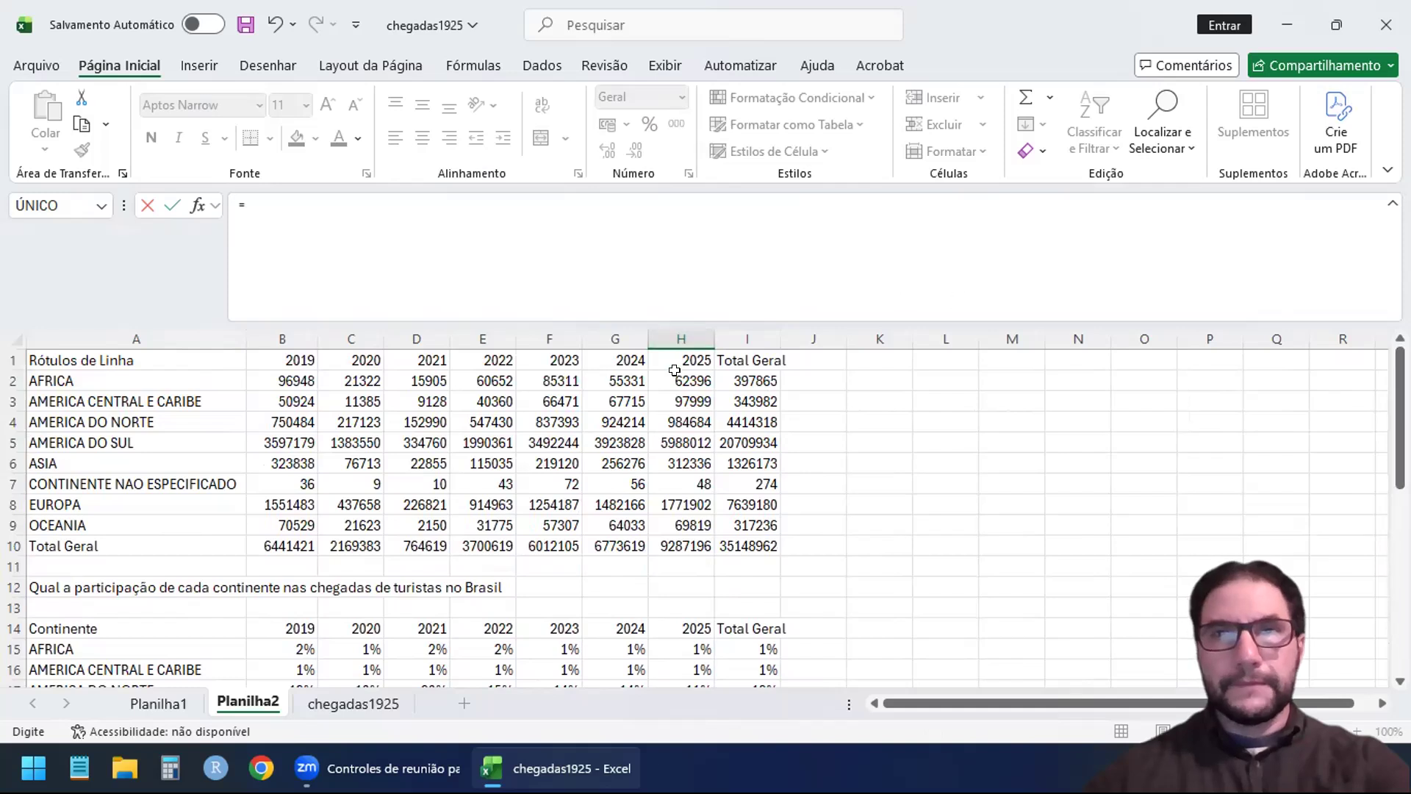
click(674, 369)
text(-)
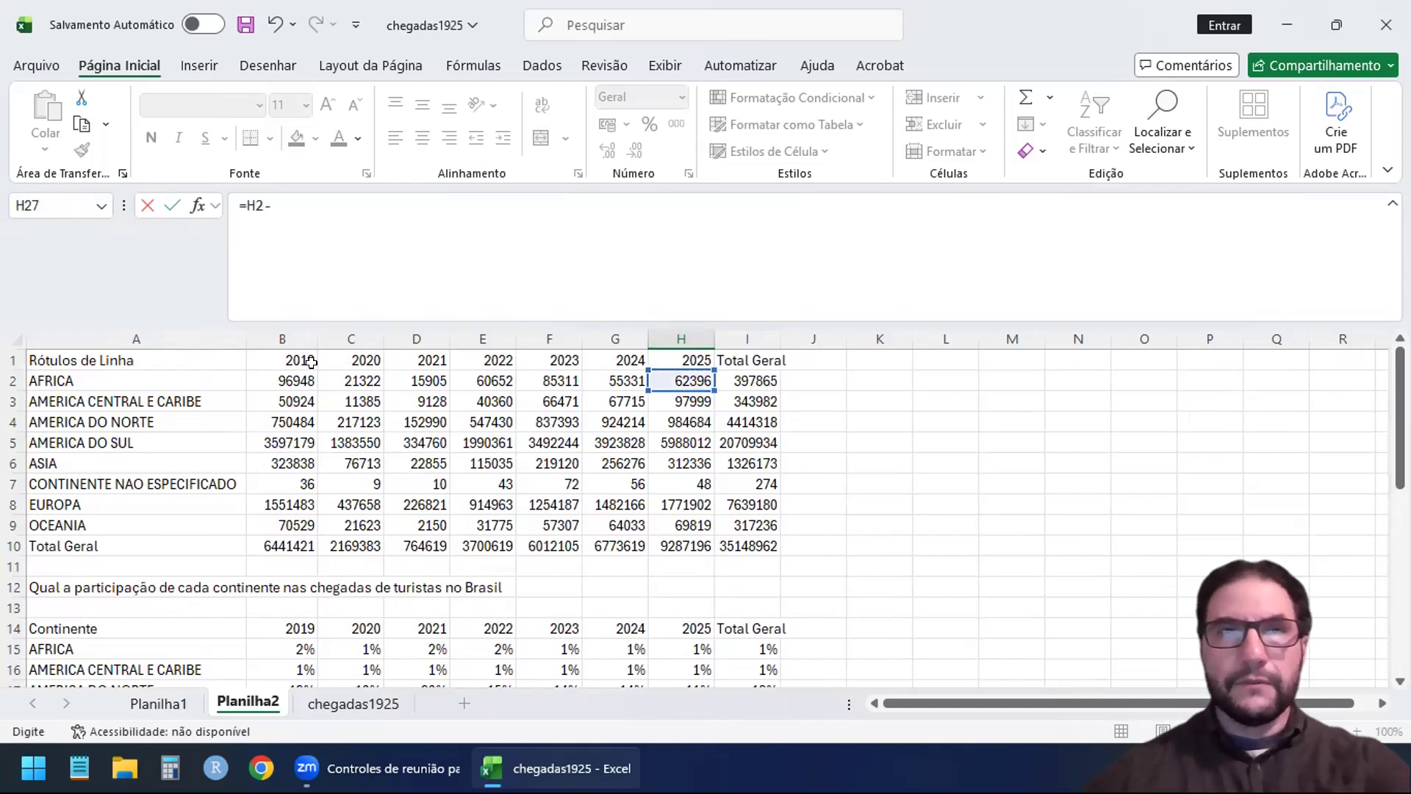
click(288, 378)
key(Return)
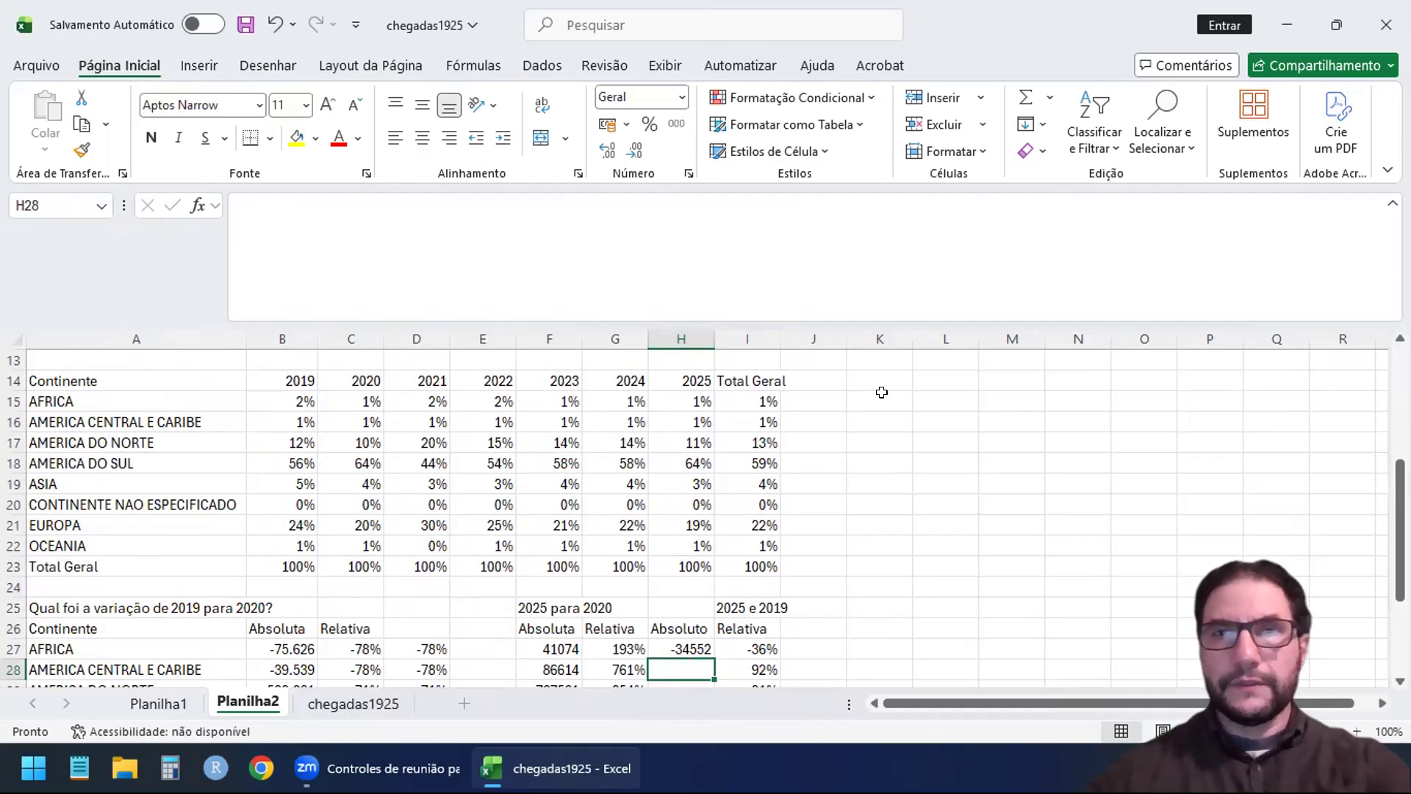
Fill the absolute variation formula from H27 through H35.
click(674, 644)
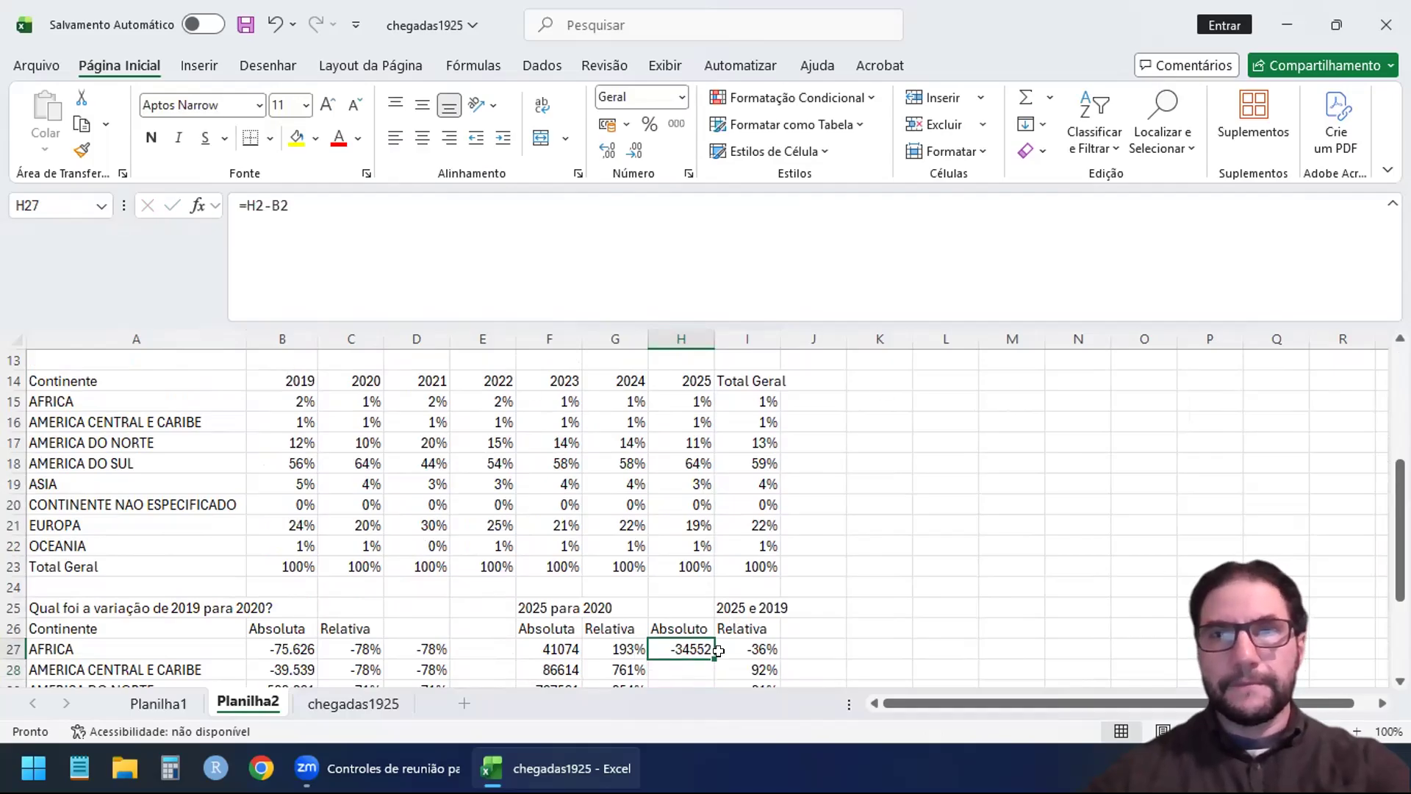
double_click(707, 654)
scroll(1054, 356, down, 3)
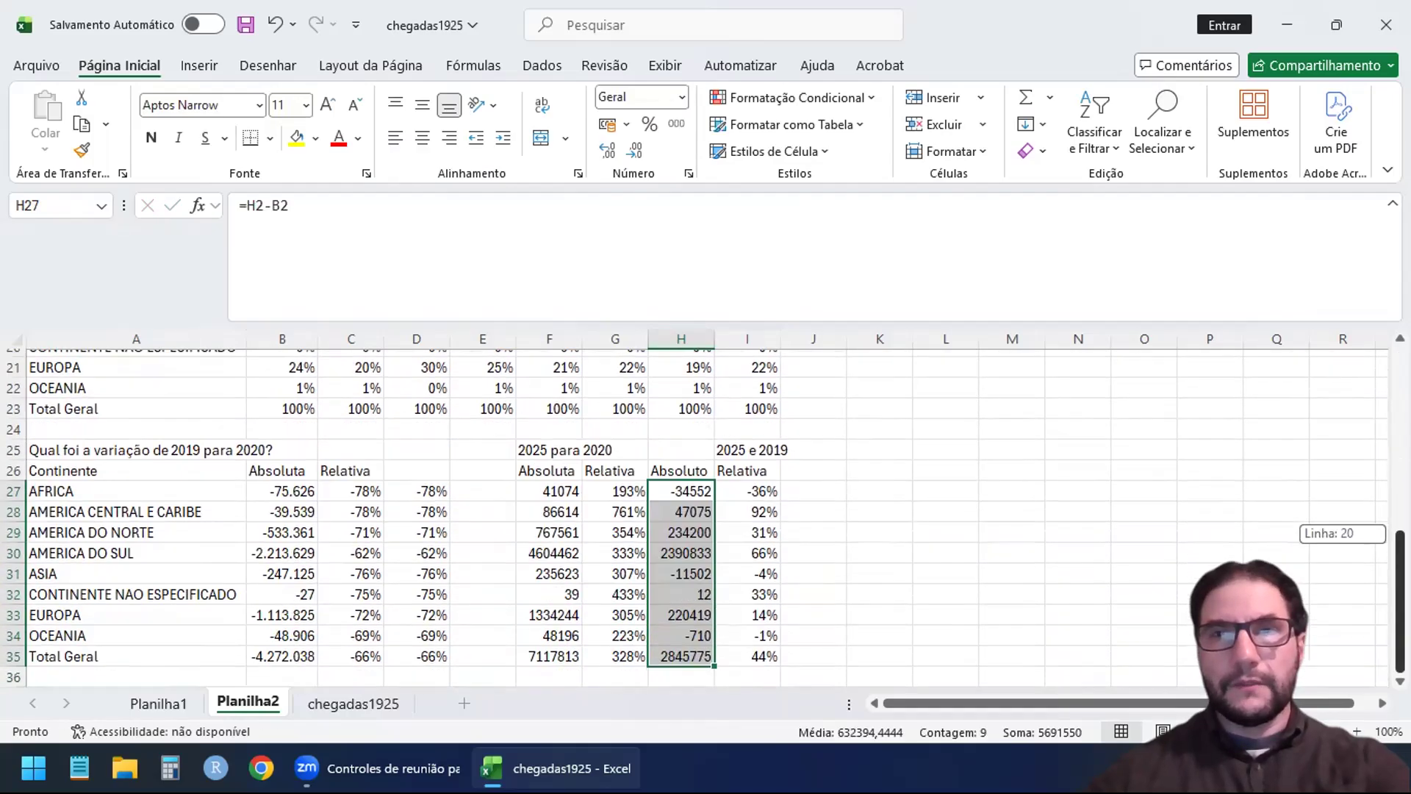
Format H27:H35 as Número with the thousands separator and 0 decimal places.
click(689, 174)
click(504, 216)
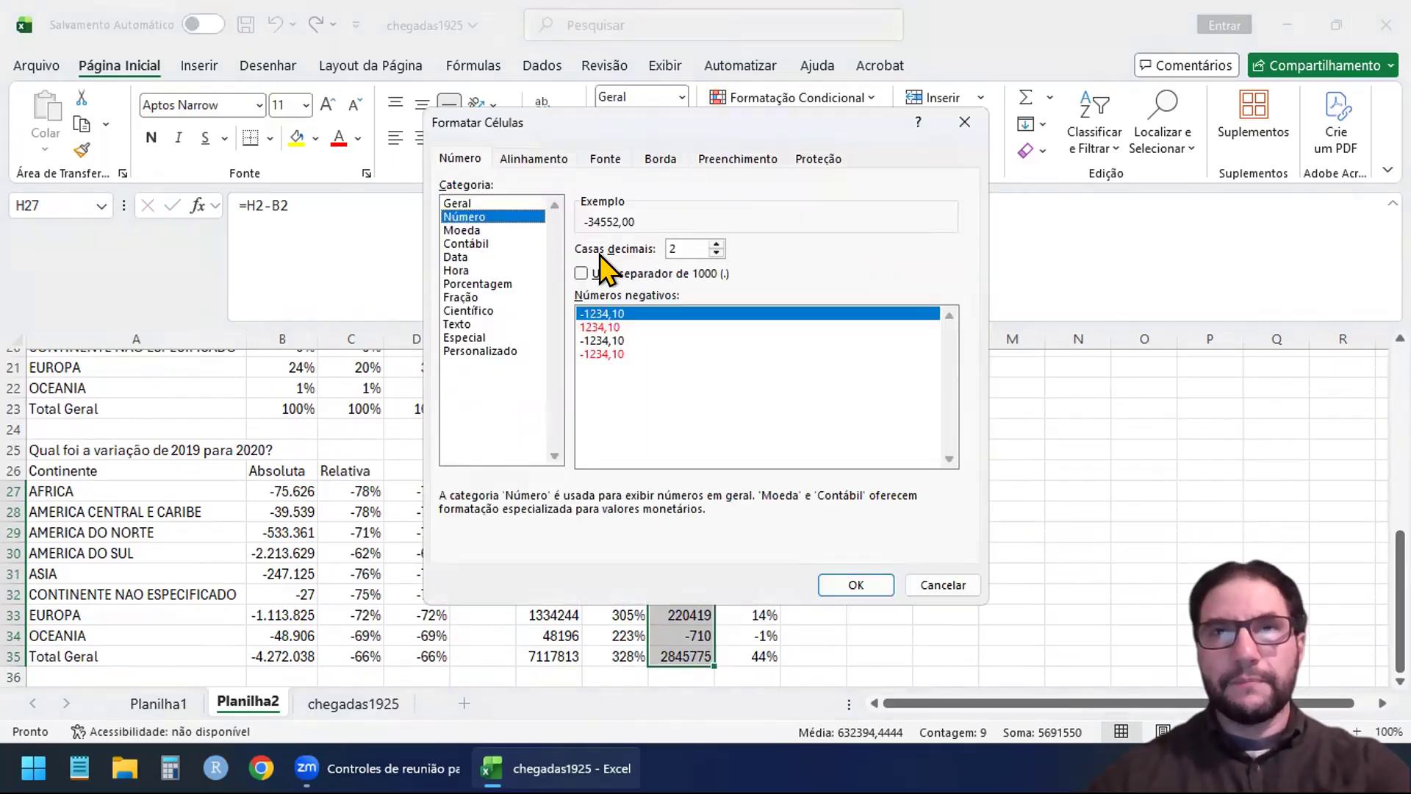
click(581, 273)
click(716, 253)
click(716, 253)
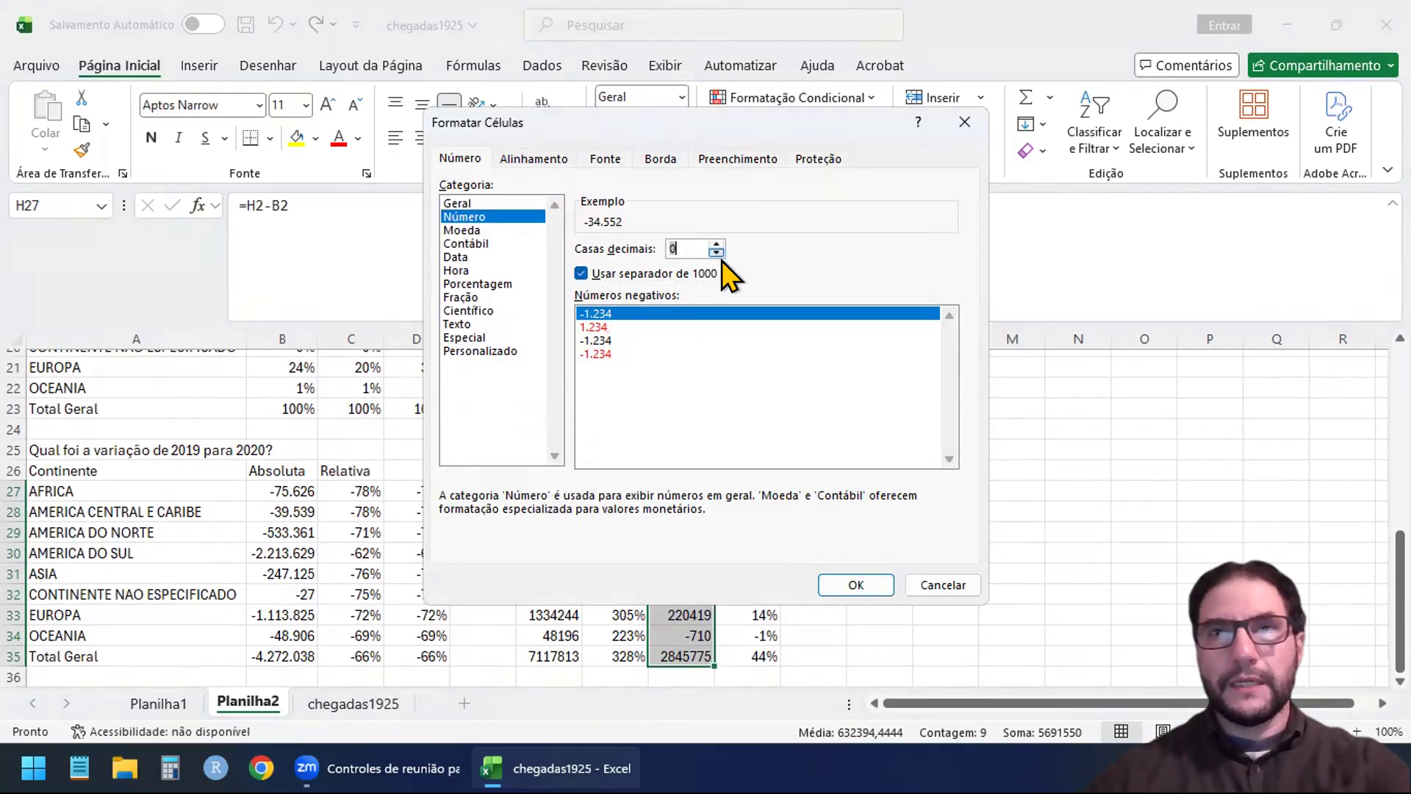
click(844, 586)
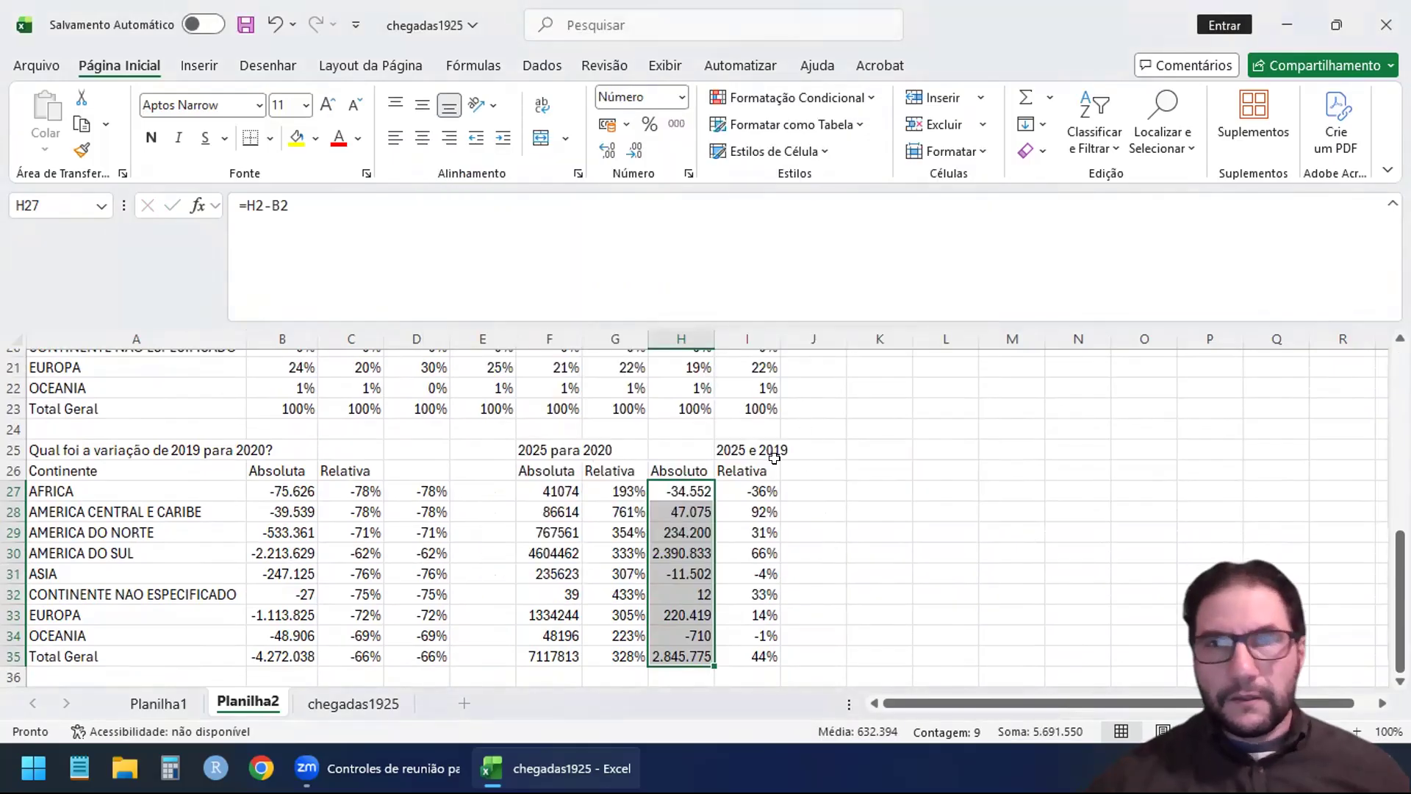
click(869, 533)
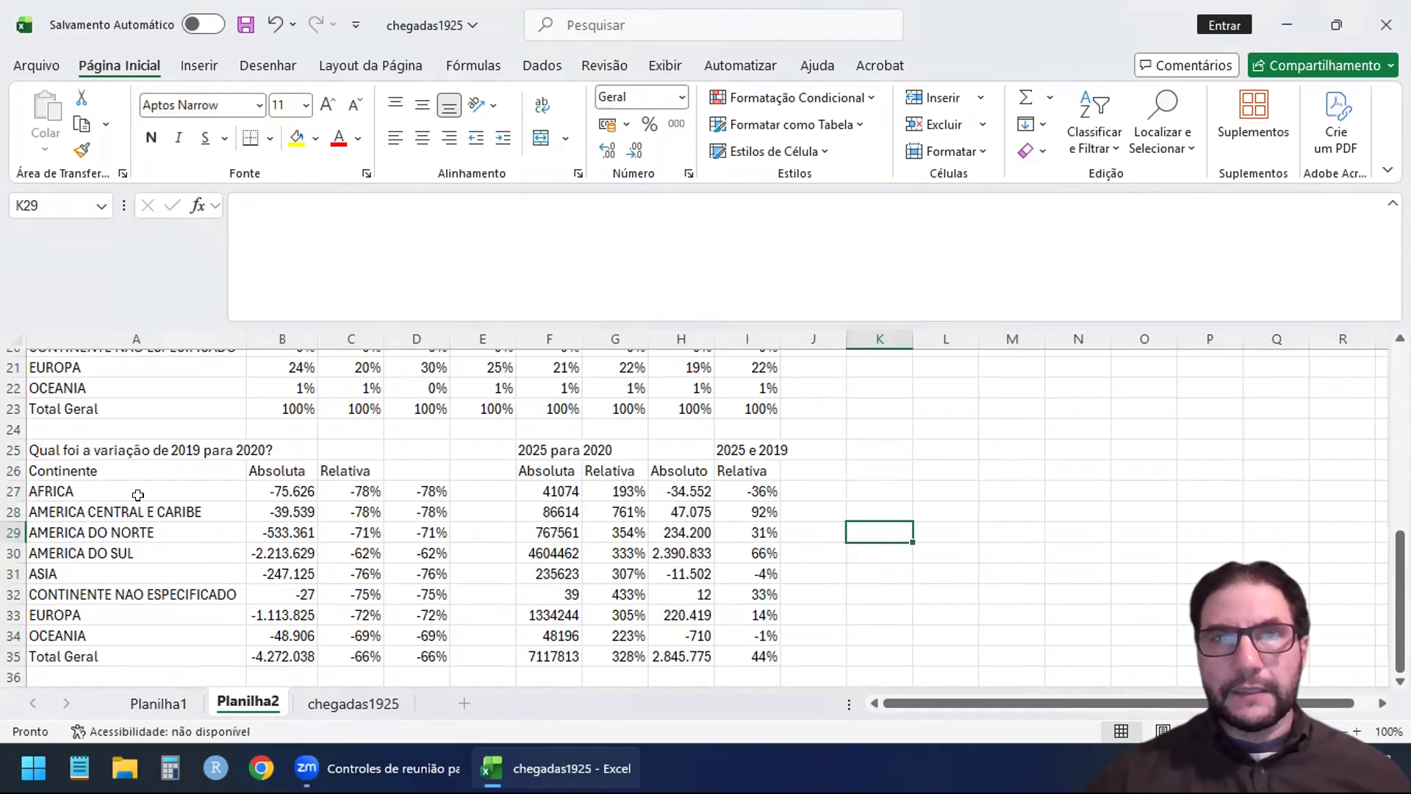
Examine the 2025 e 2019 variations for AMERICA CENTRAL E CARIBE and AMERICA DO SUL, and review the pivot table, source data and share table.
click(166, 507)
click(742, 511)
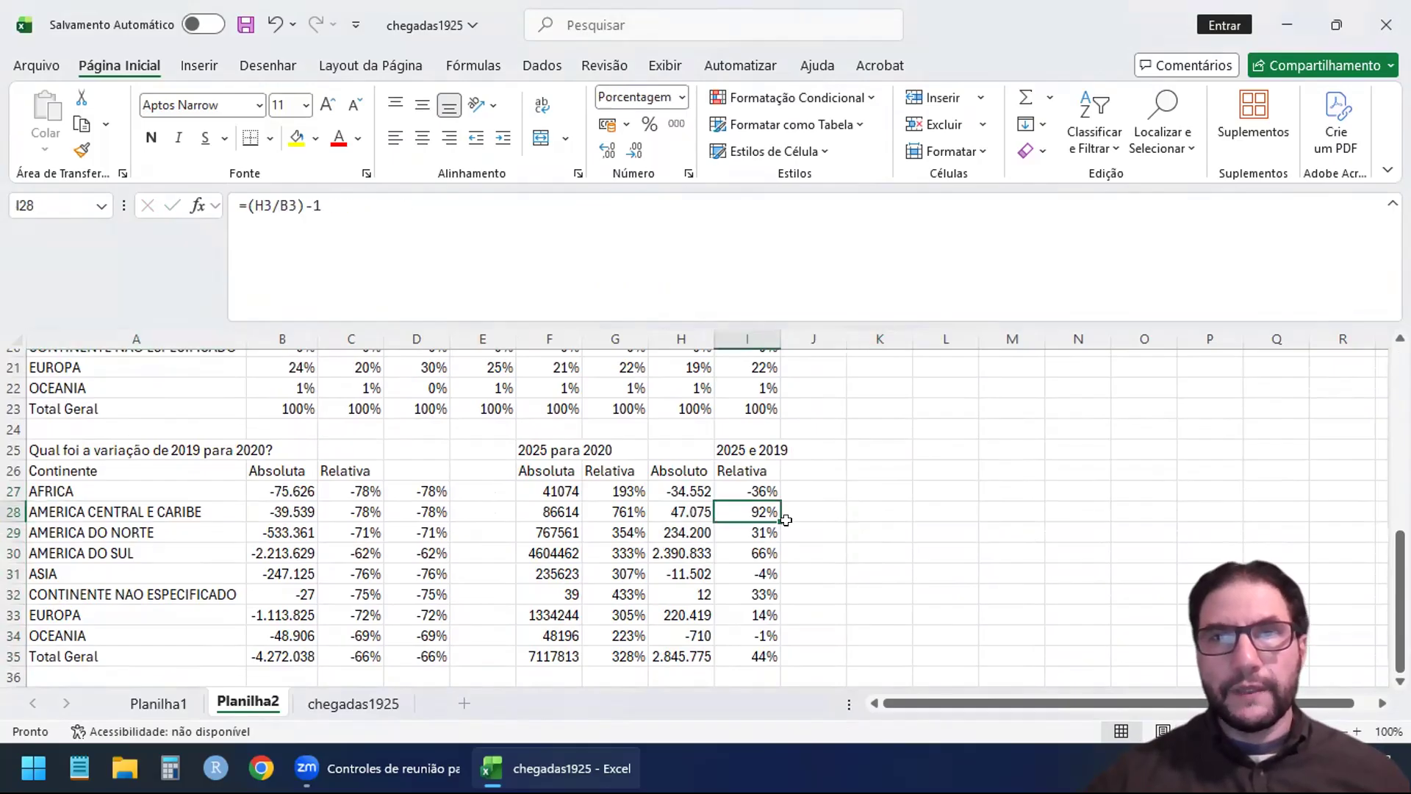
click(704, 509)
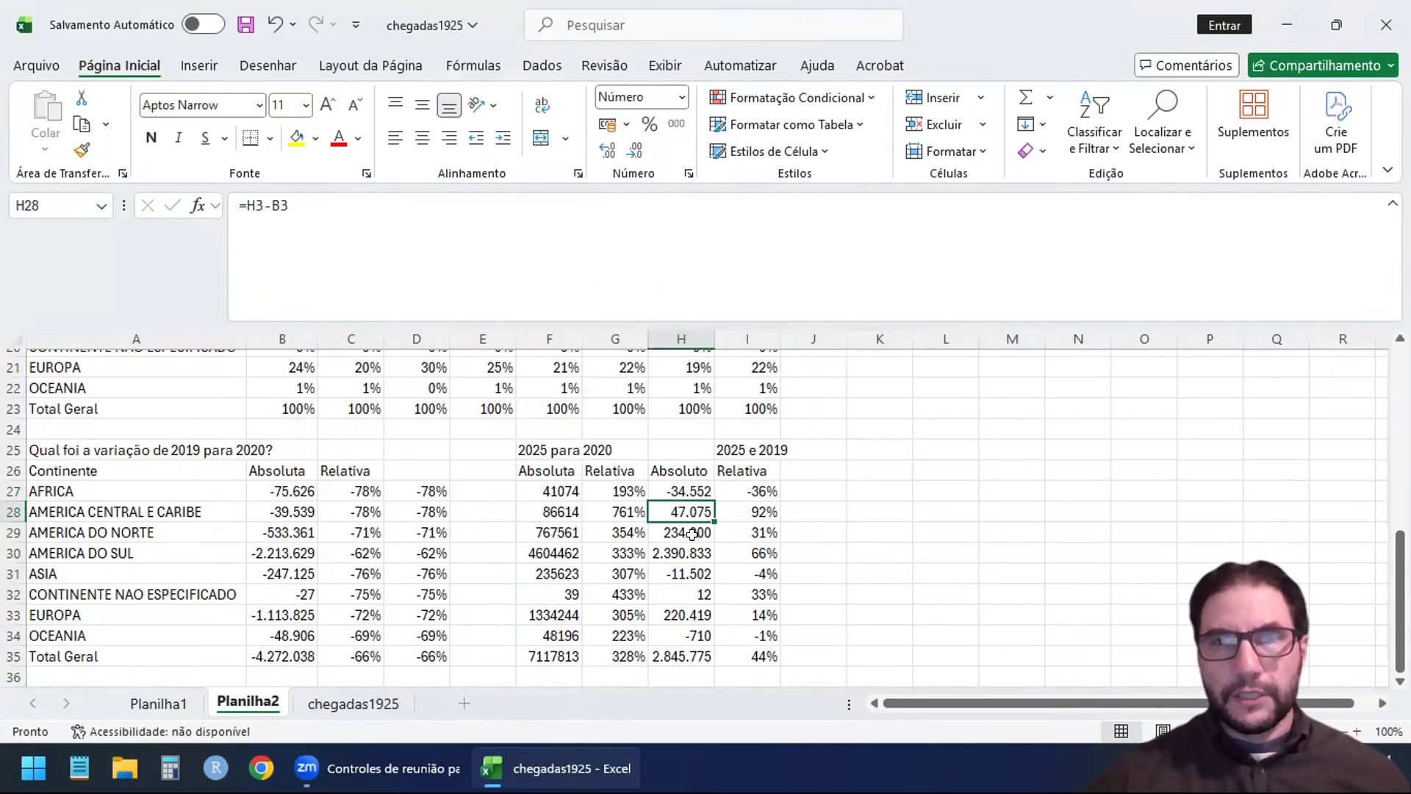
click(677, 554)
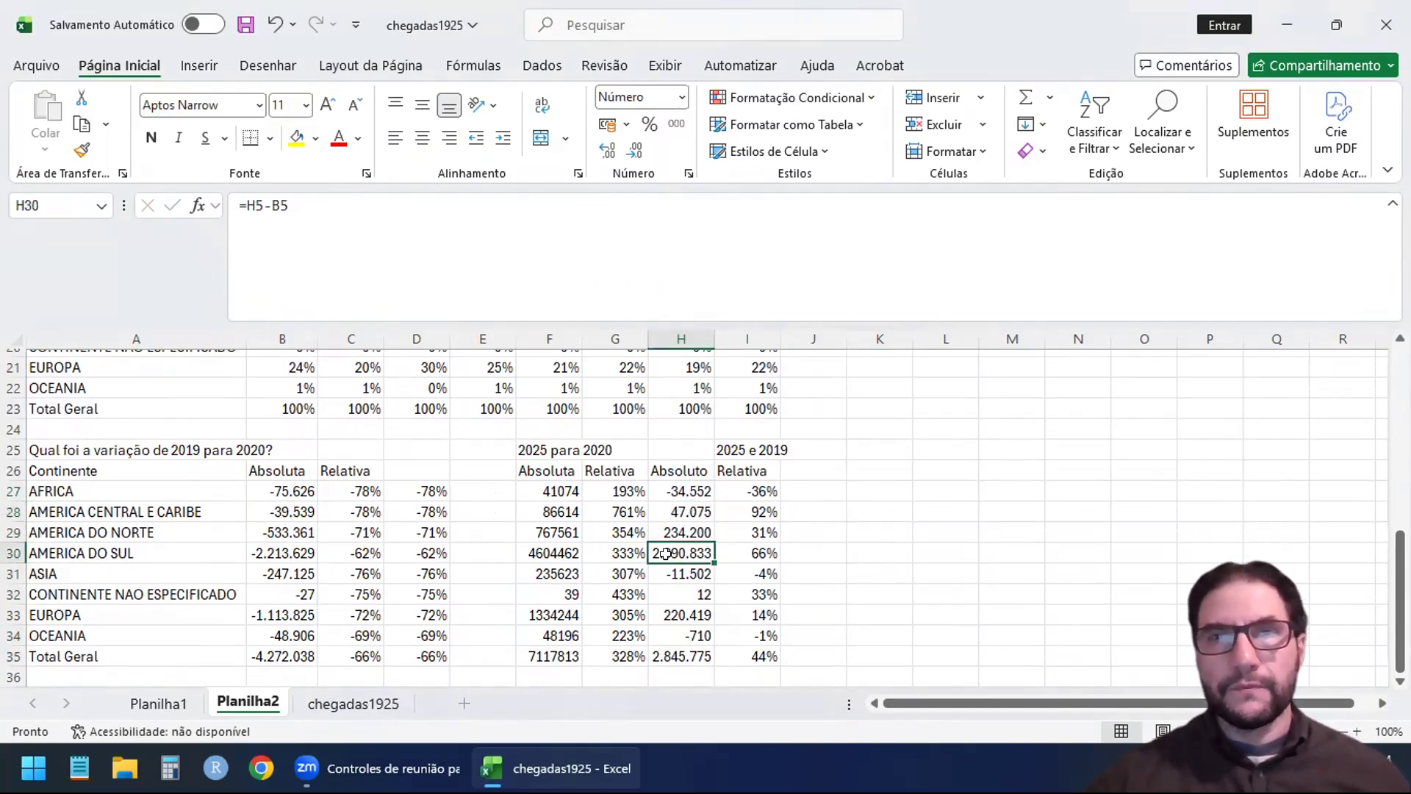
drag(1400, 573, 1400, 422)
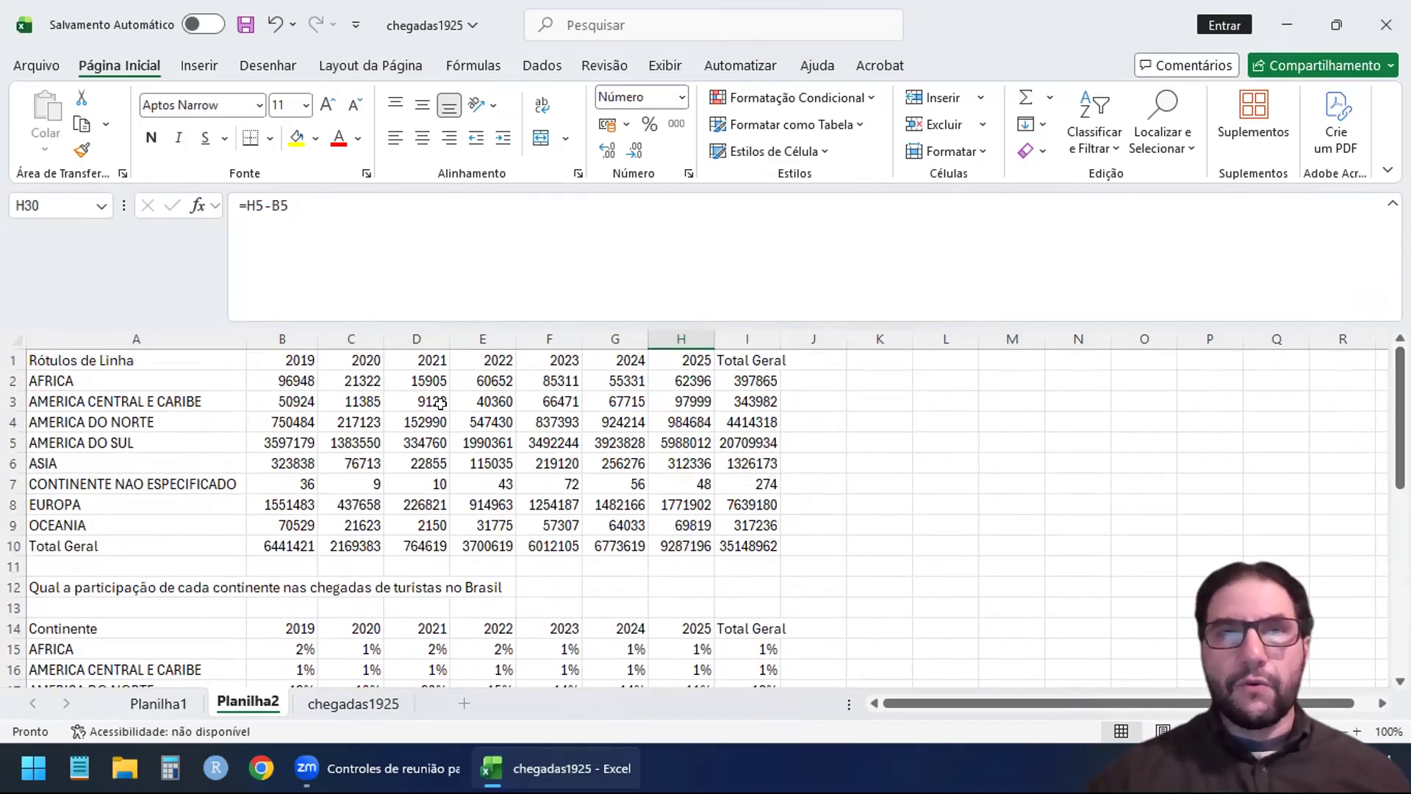
click(175, 702)
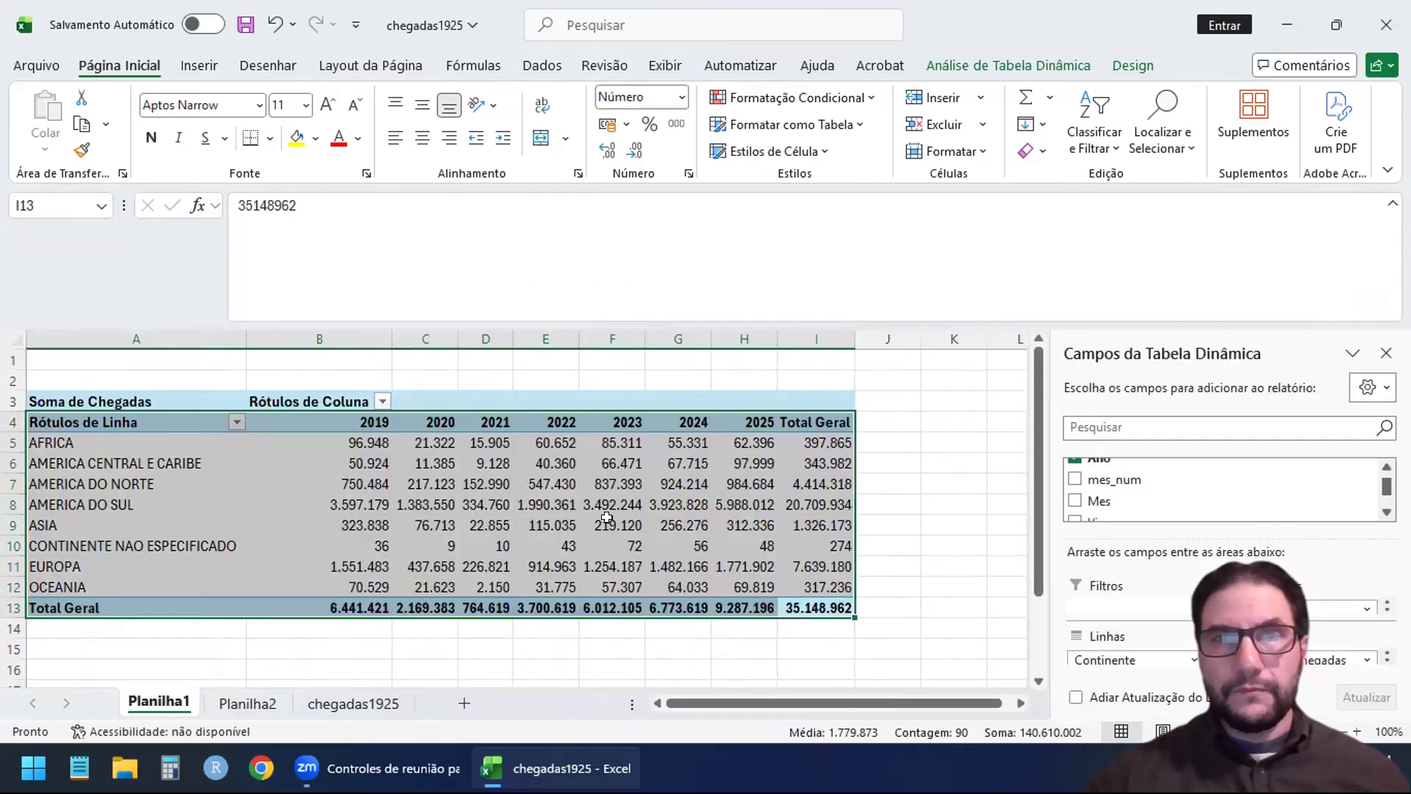
click(354, 704)
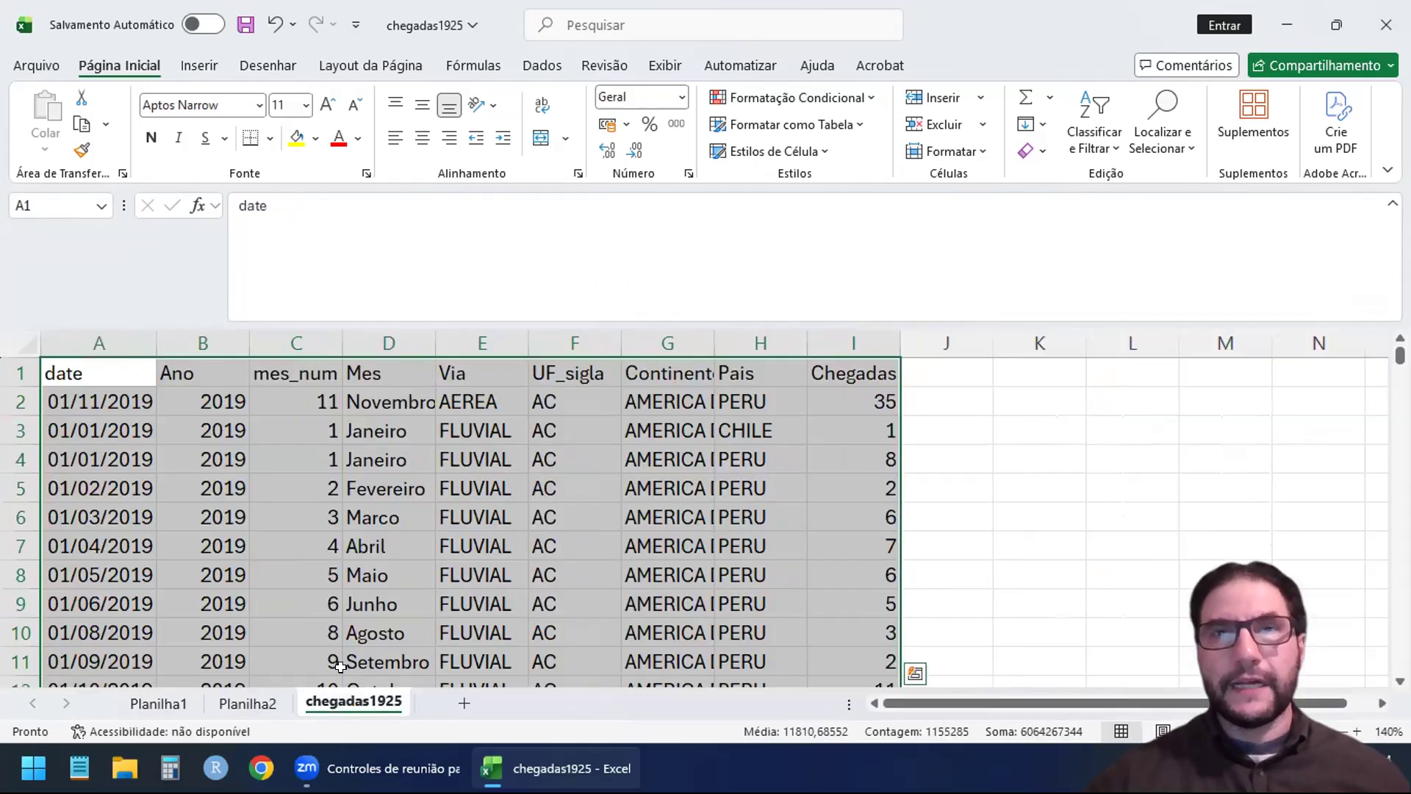
click(242, 704)
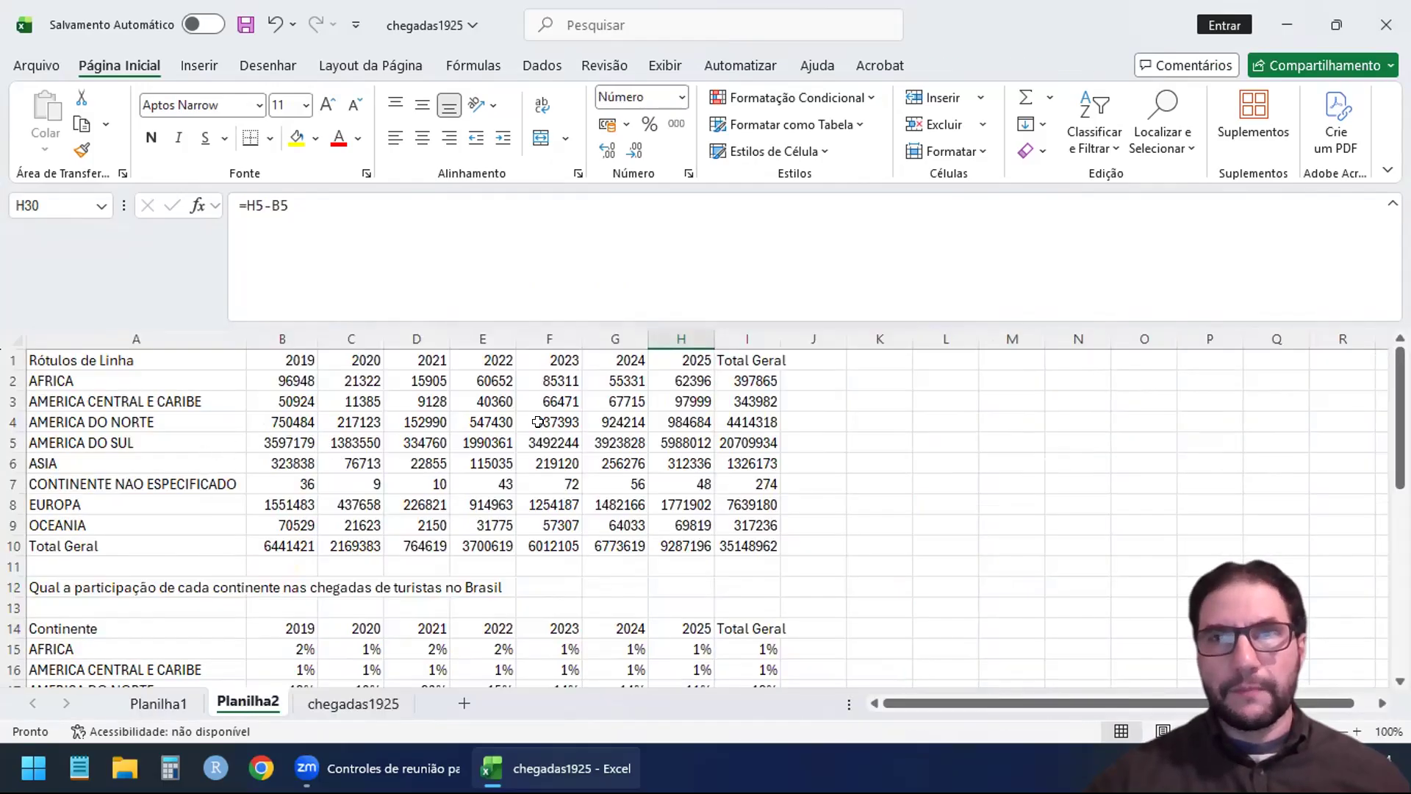
scroll(1288, 406, down, 4)
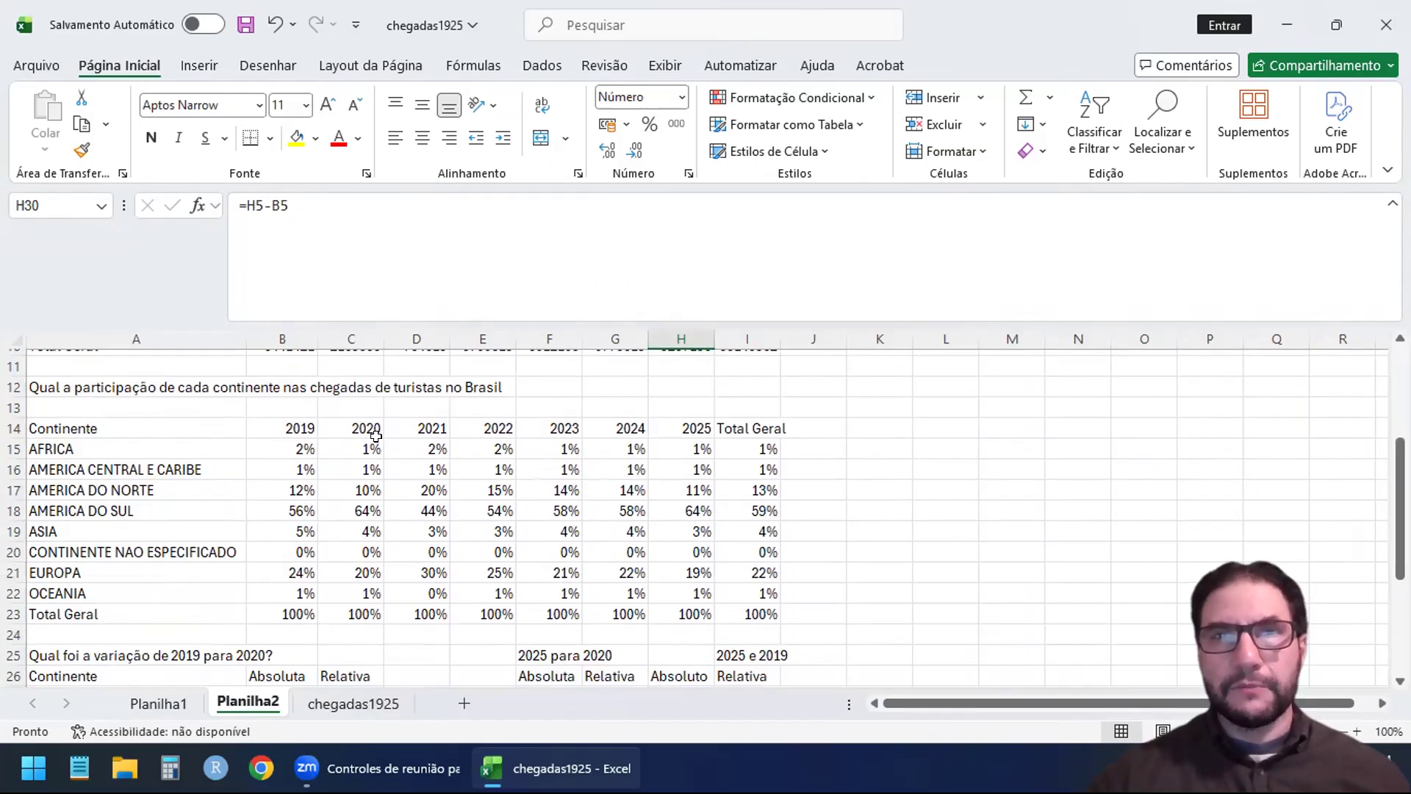
drag(1400, 463, 1401, 554)
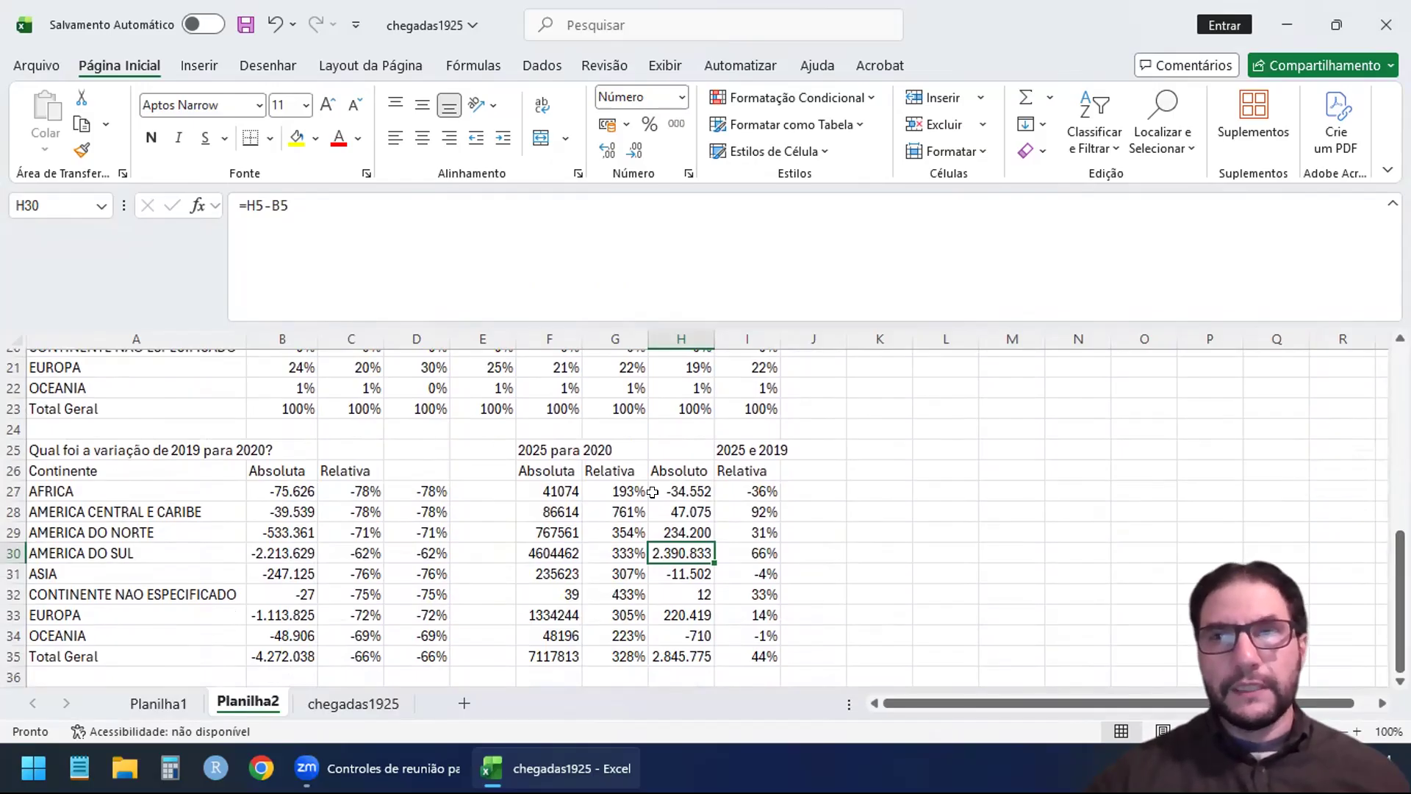
drag(1400, 632, 1401, 452)
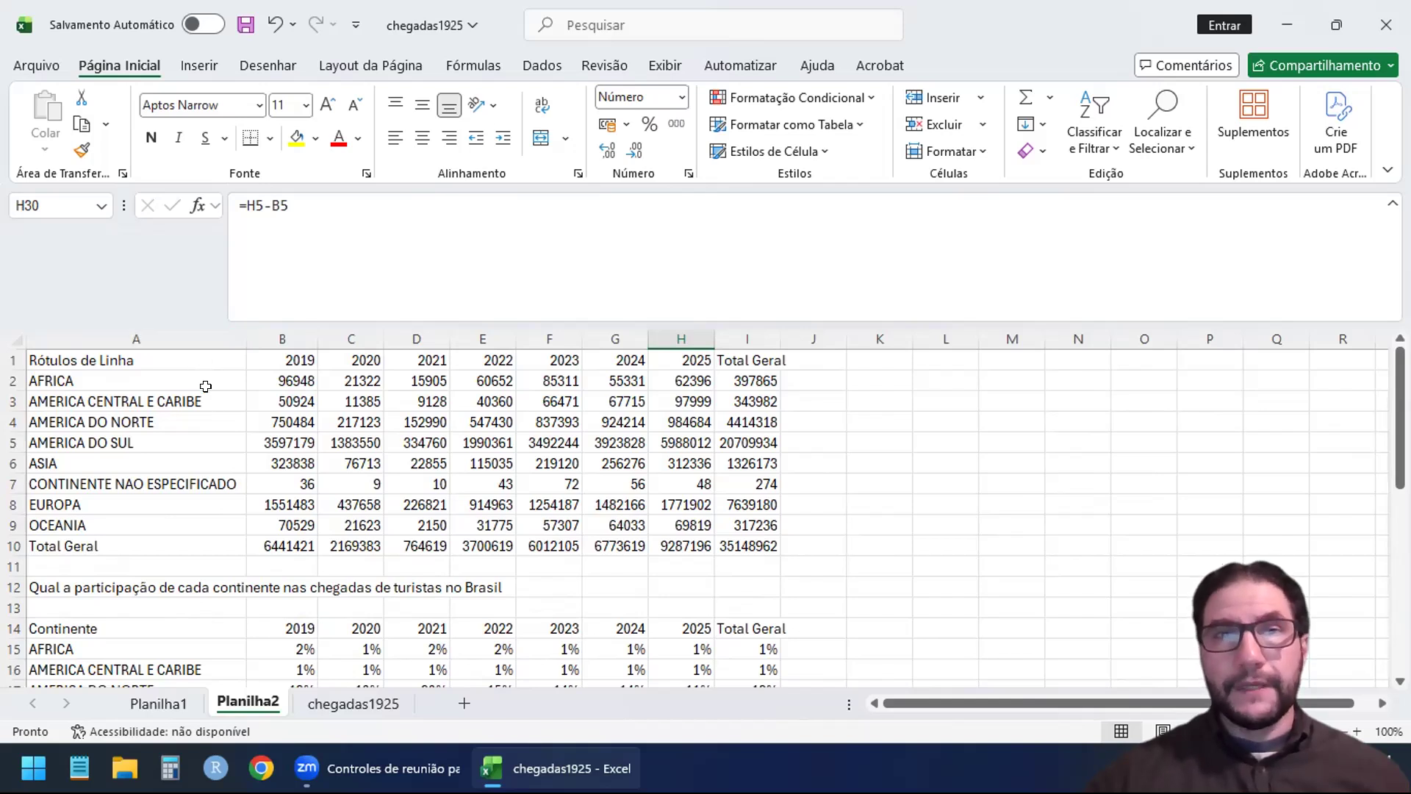
Apply a filter to the arrivals table in A1:I10 of Planilha2.
mouse_move(204, 357)
mouse_down()
mouse_move(640, 465)
mouse_move(751, 538)
mouse_move(723, 544)
mouse_up()
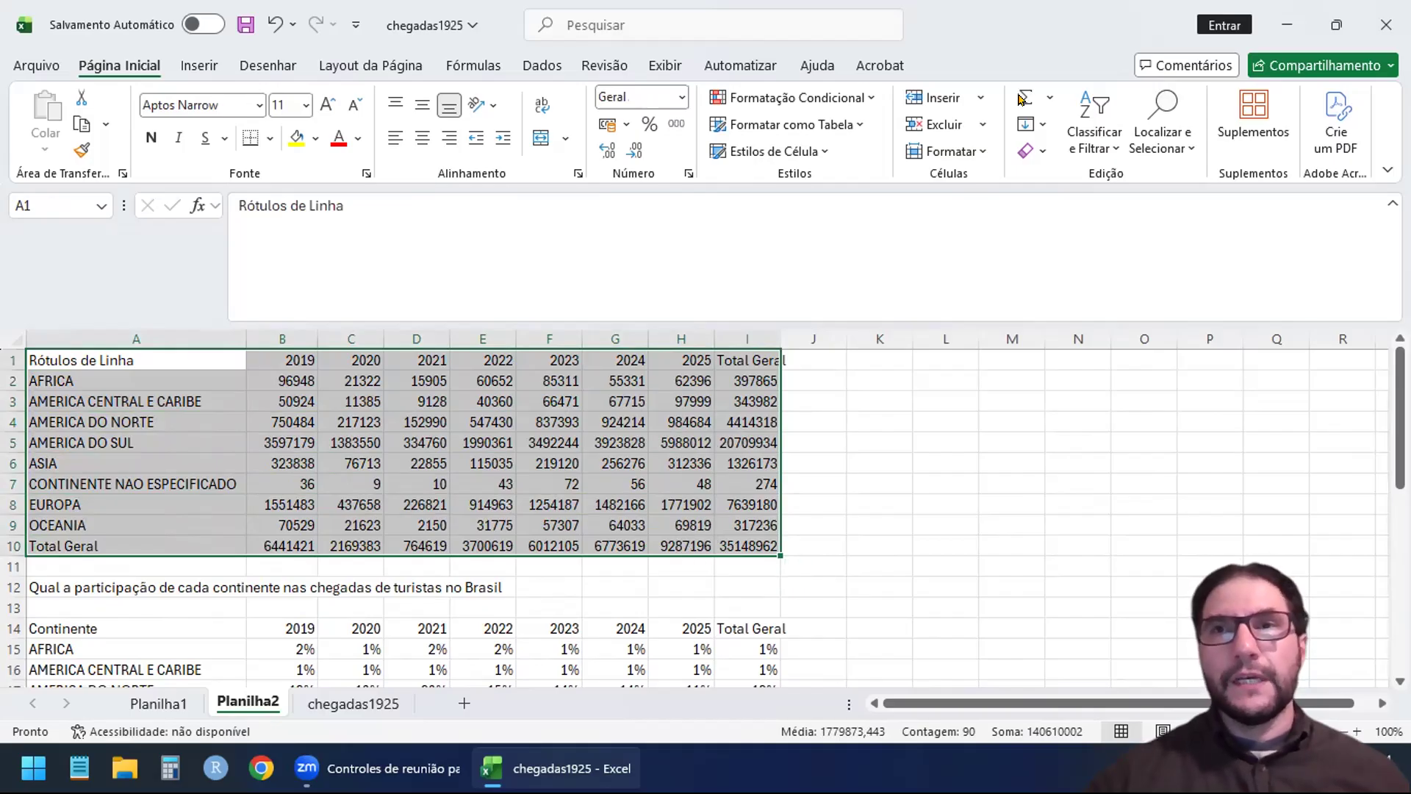
click(1112, 145)
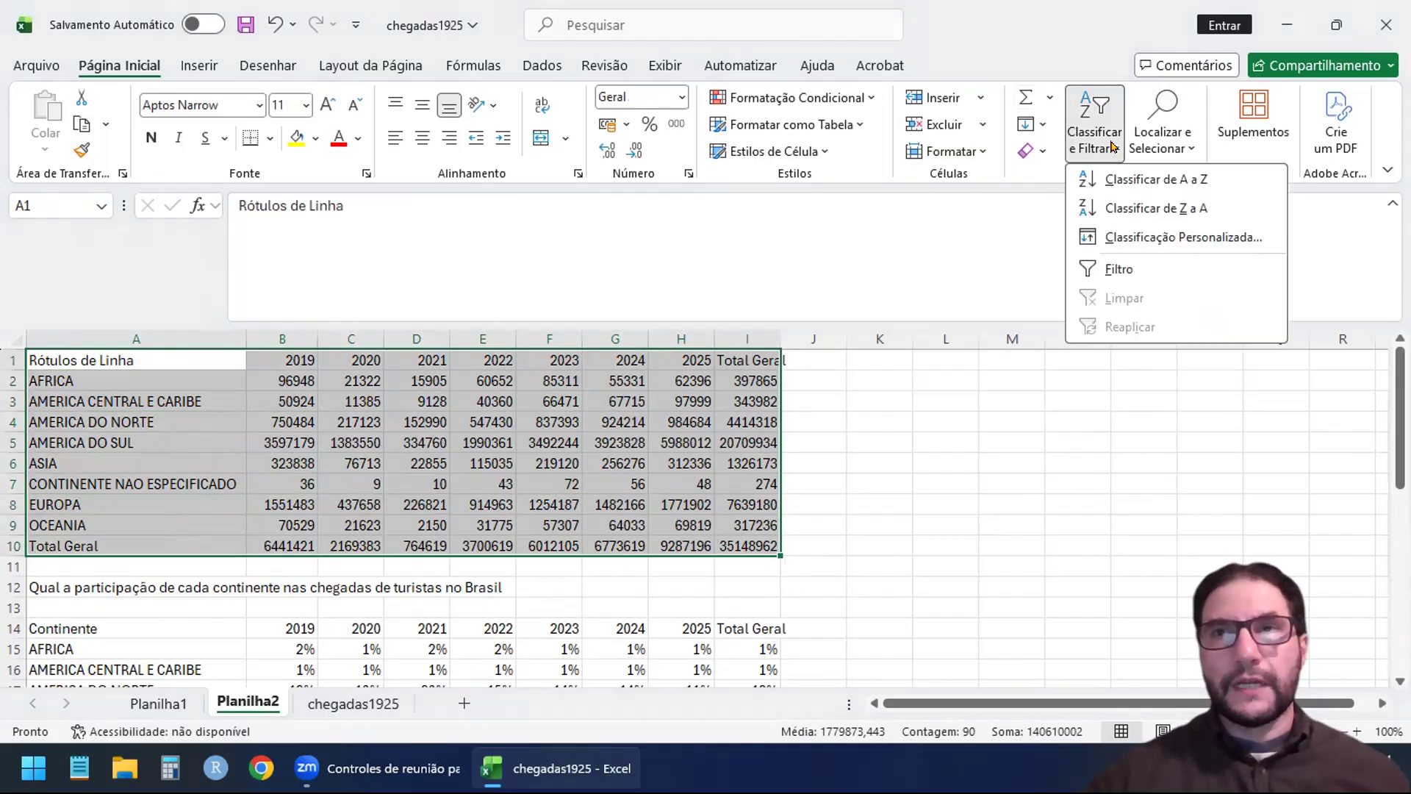
click(1094, 270)
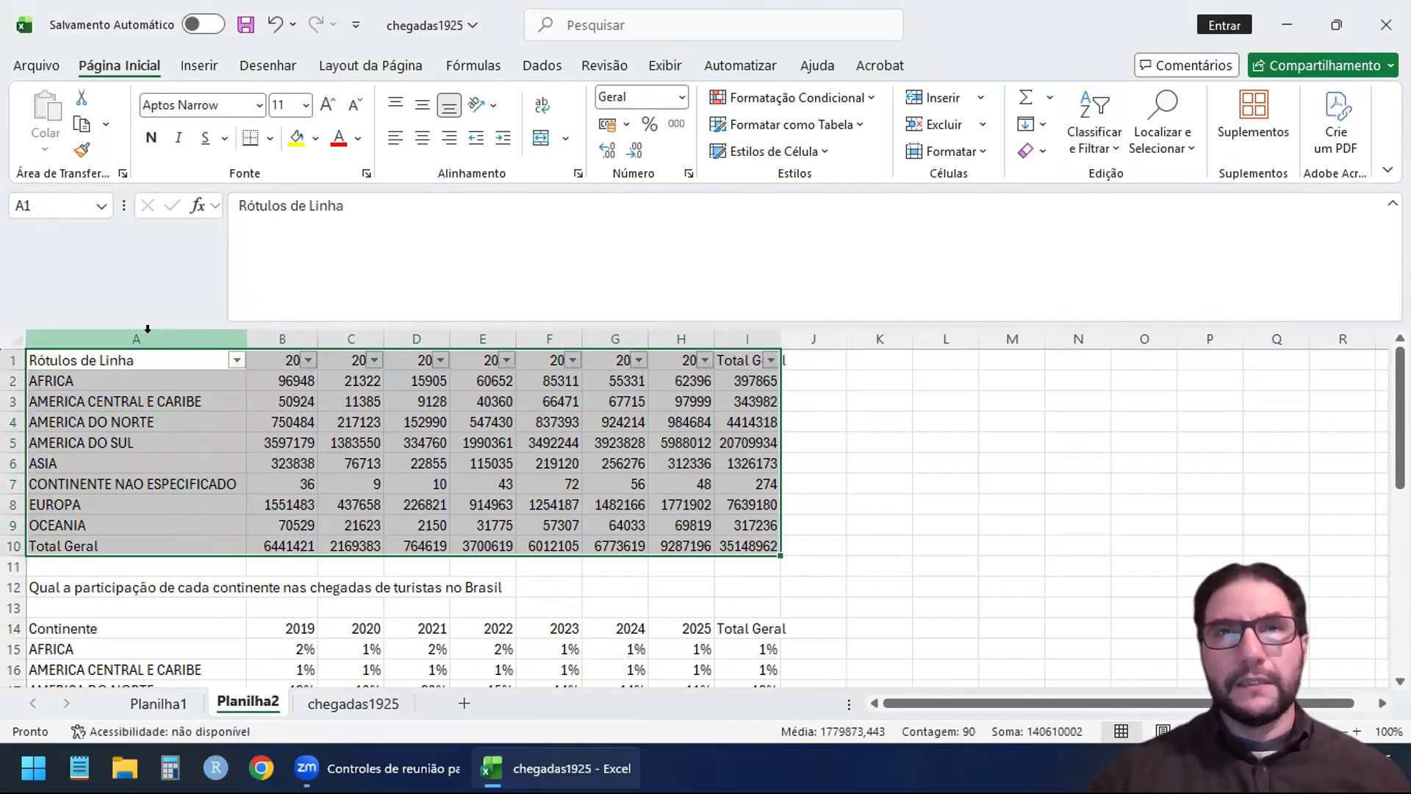
Left-align the arrivals table's header row, A1:I1.
click(131, 356)
drag(735, 355, 136, 360)
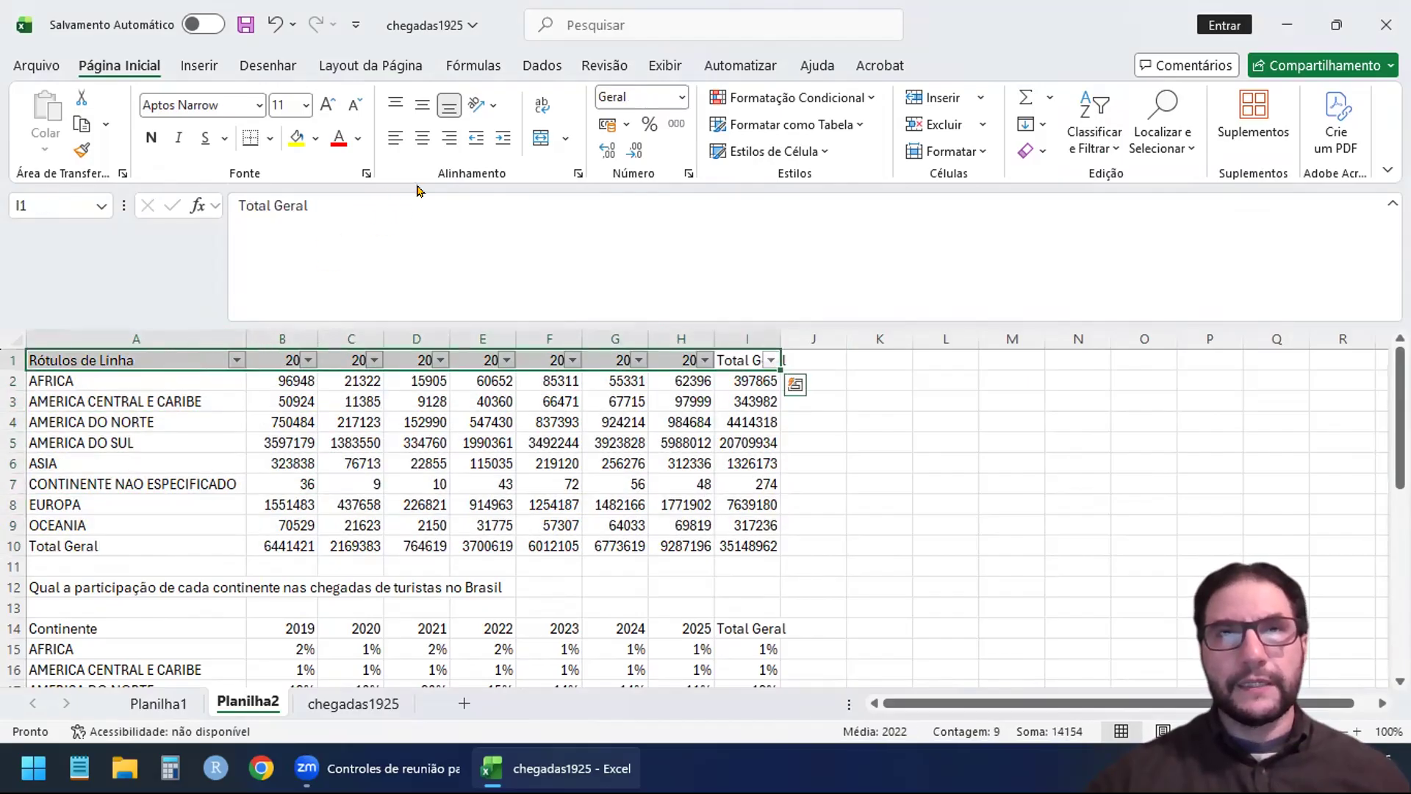
click(394, 141)
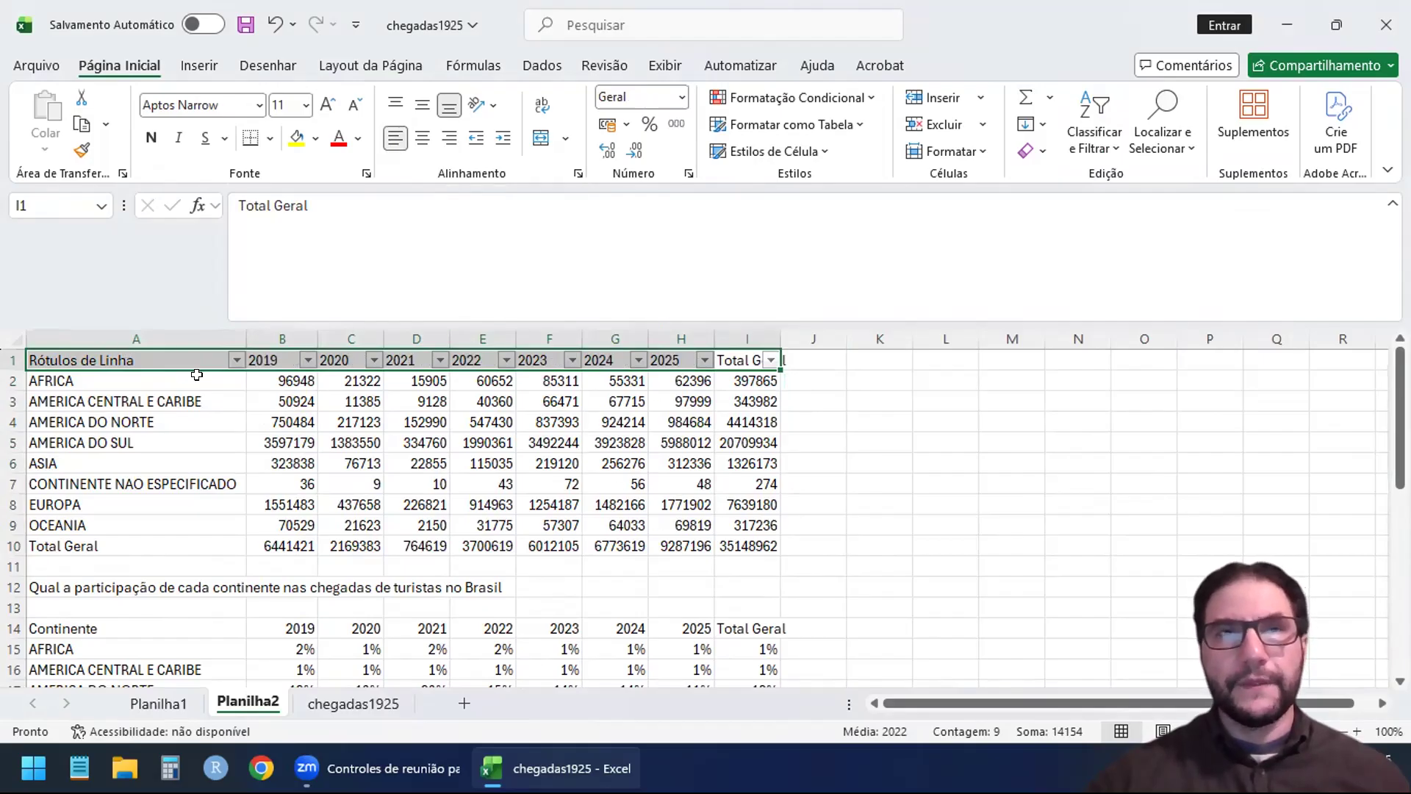
Sort the arrivals table by Total Geral from largest to smallest and check AMERICA DO SUL's row.
click(767, 358)
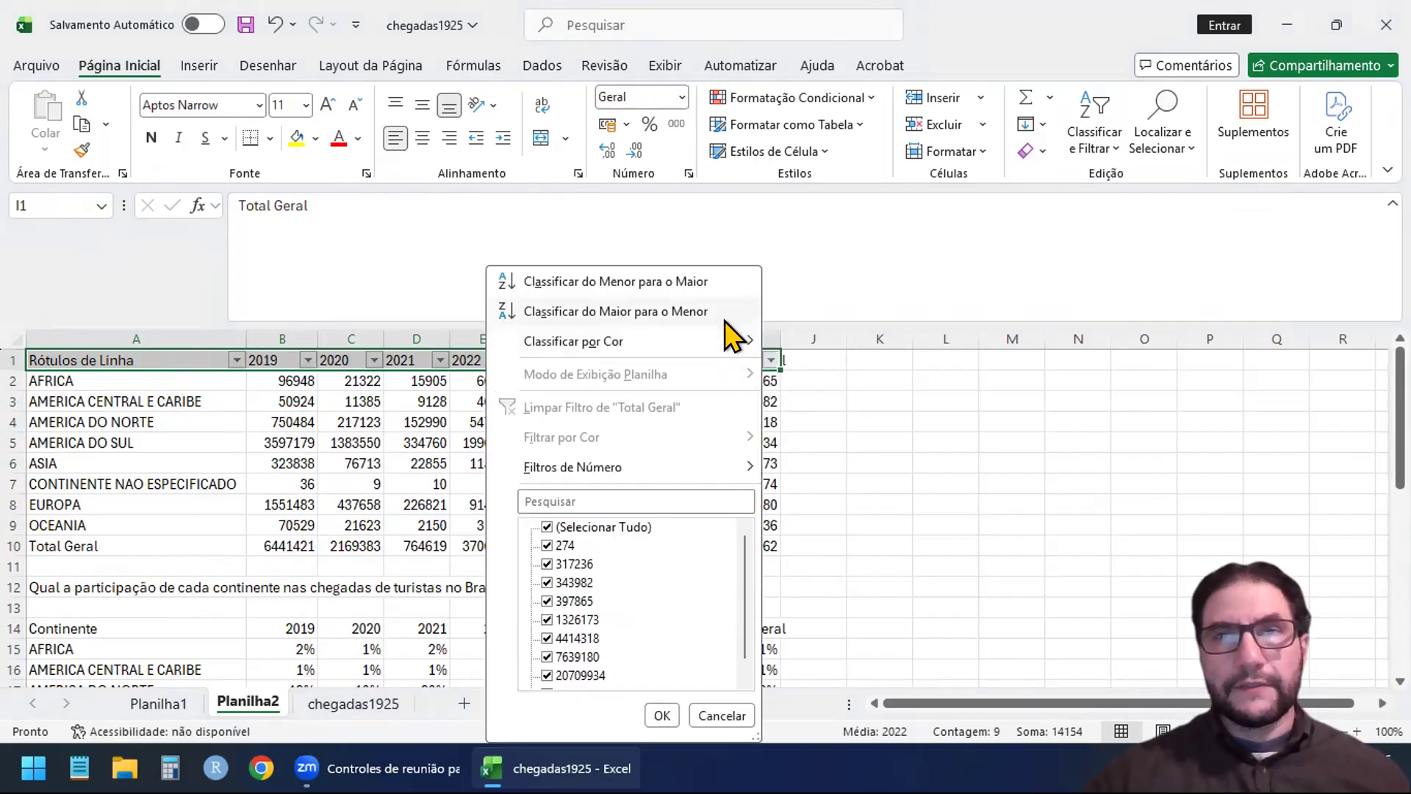
click(638, 312)
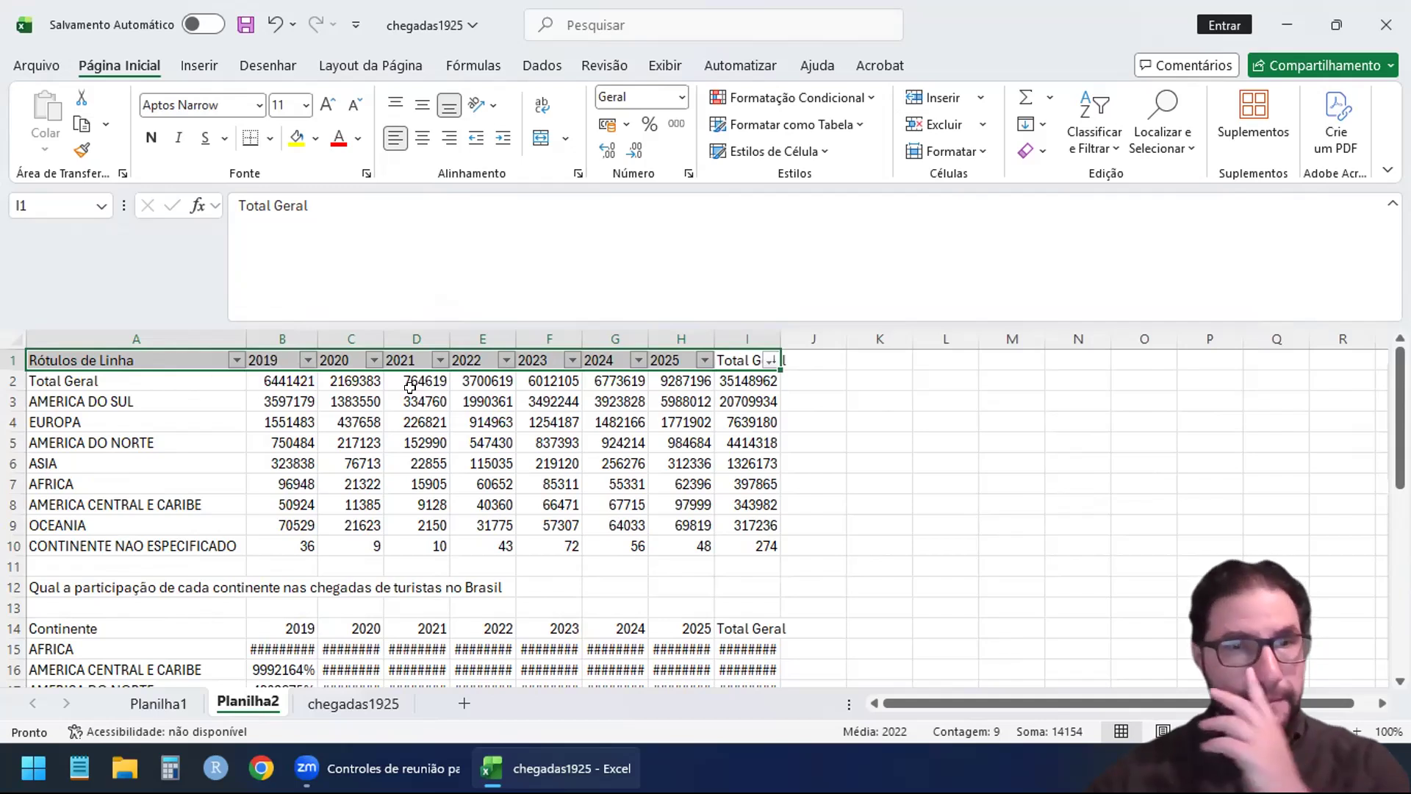
click(206, 401)
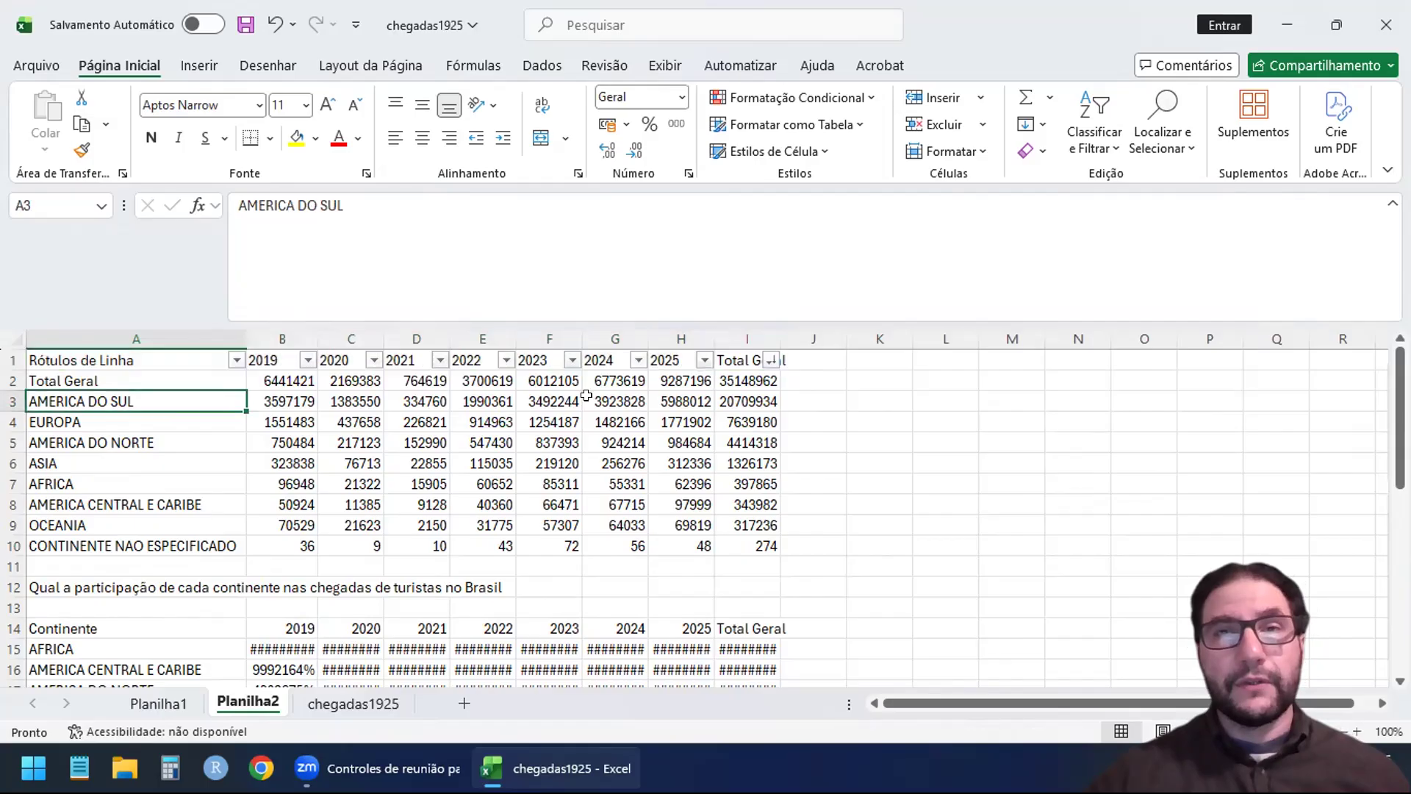
key(ctrl+Right)
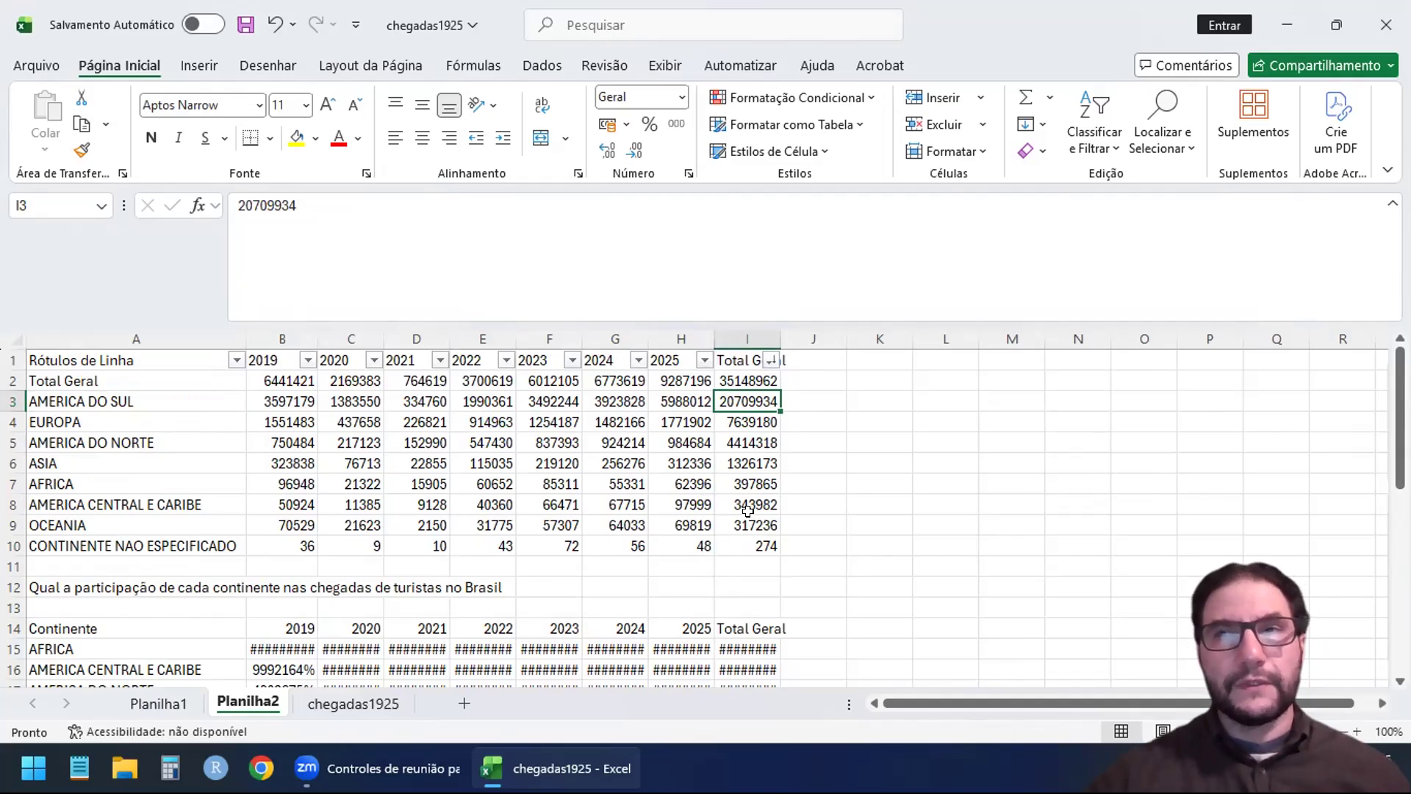
Check how the sort affects the share table and inspect the 2019 AFRICA share formula in B15.
scroll(1072, 508, down, 4)
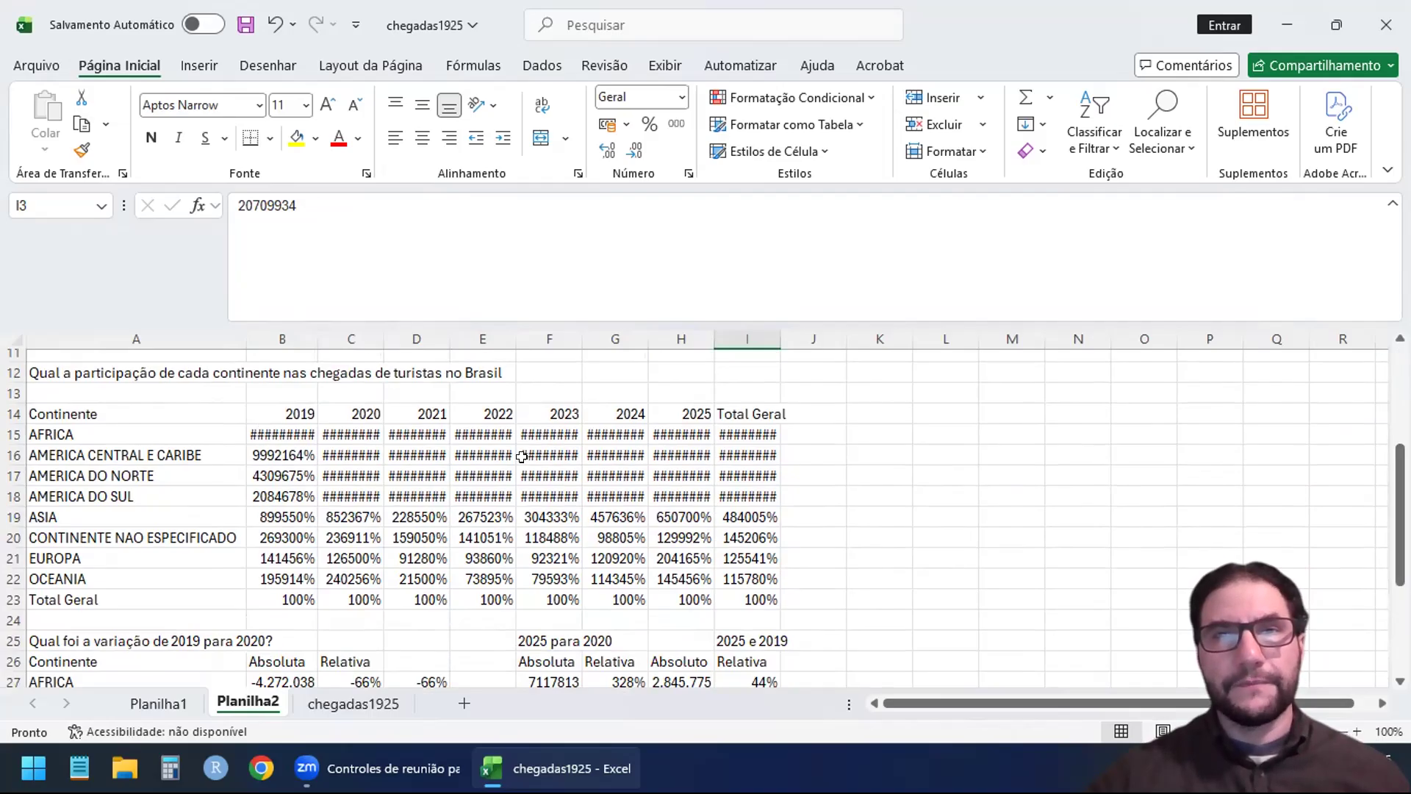
scroll(1347, 500, up, 1)
click(277, 464)
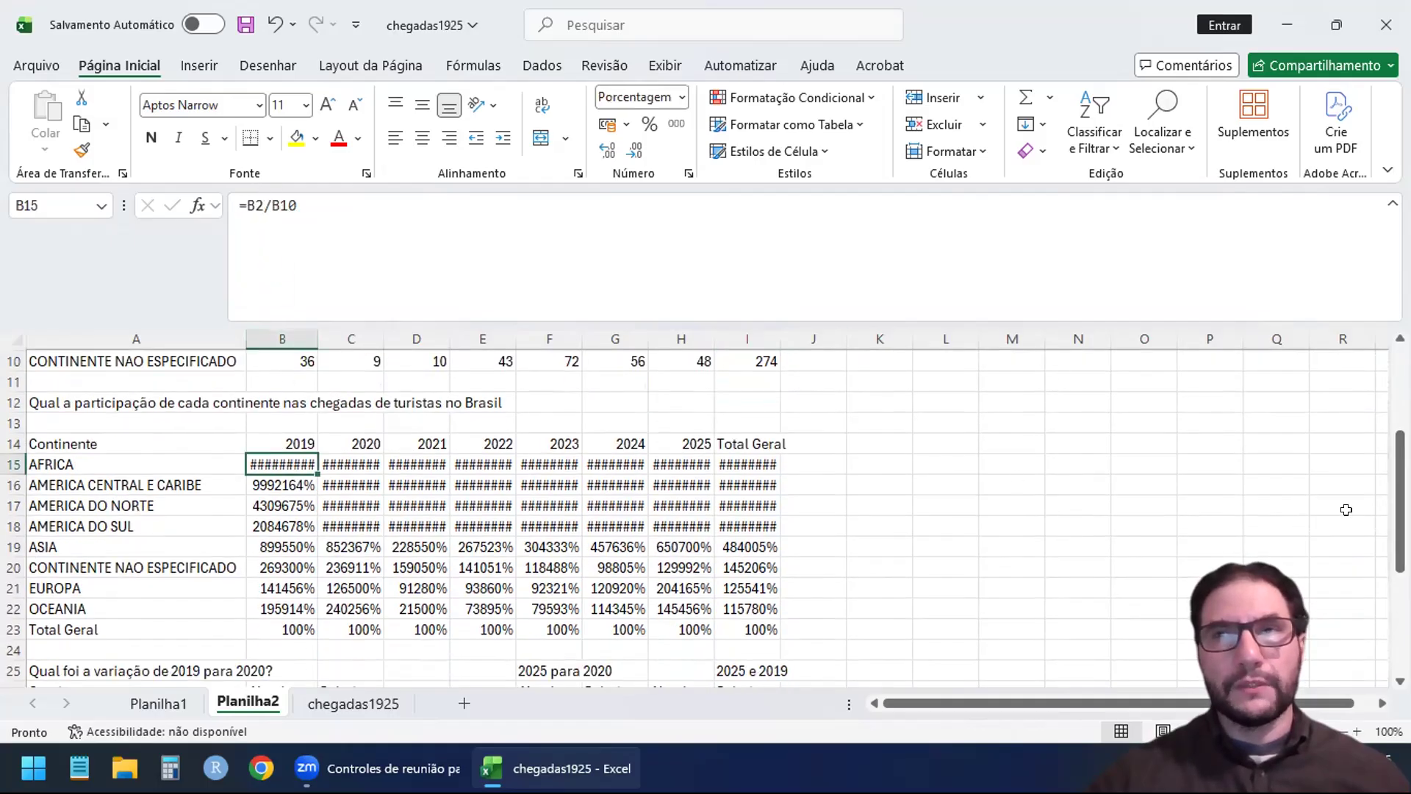
scroll(1347, 508, up, 3)
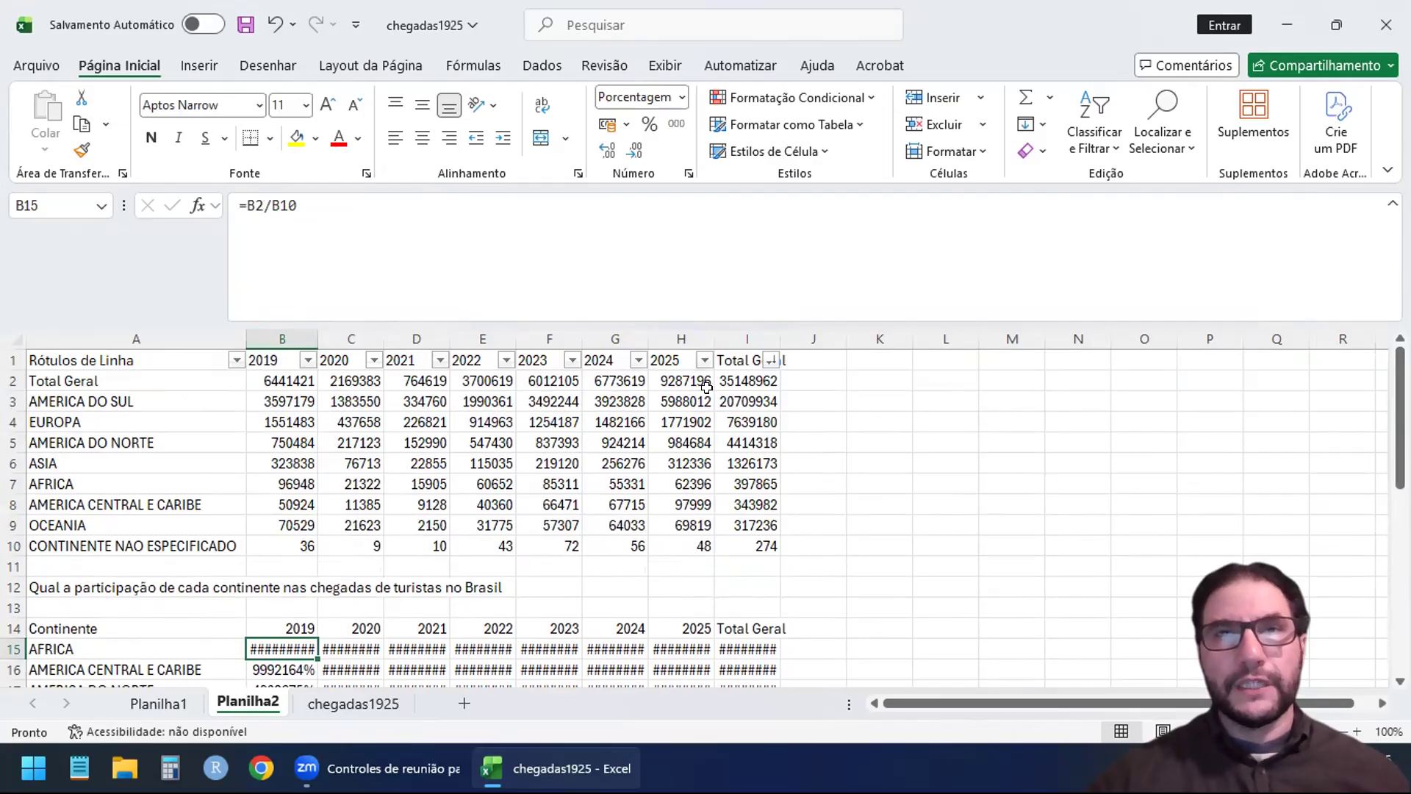
Sort the arrivals table by Rótulos de Linha from A to Z.
click(771, 360)
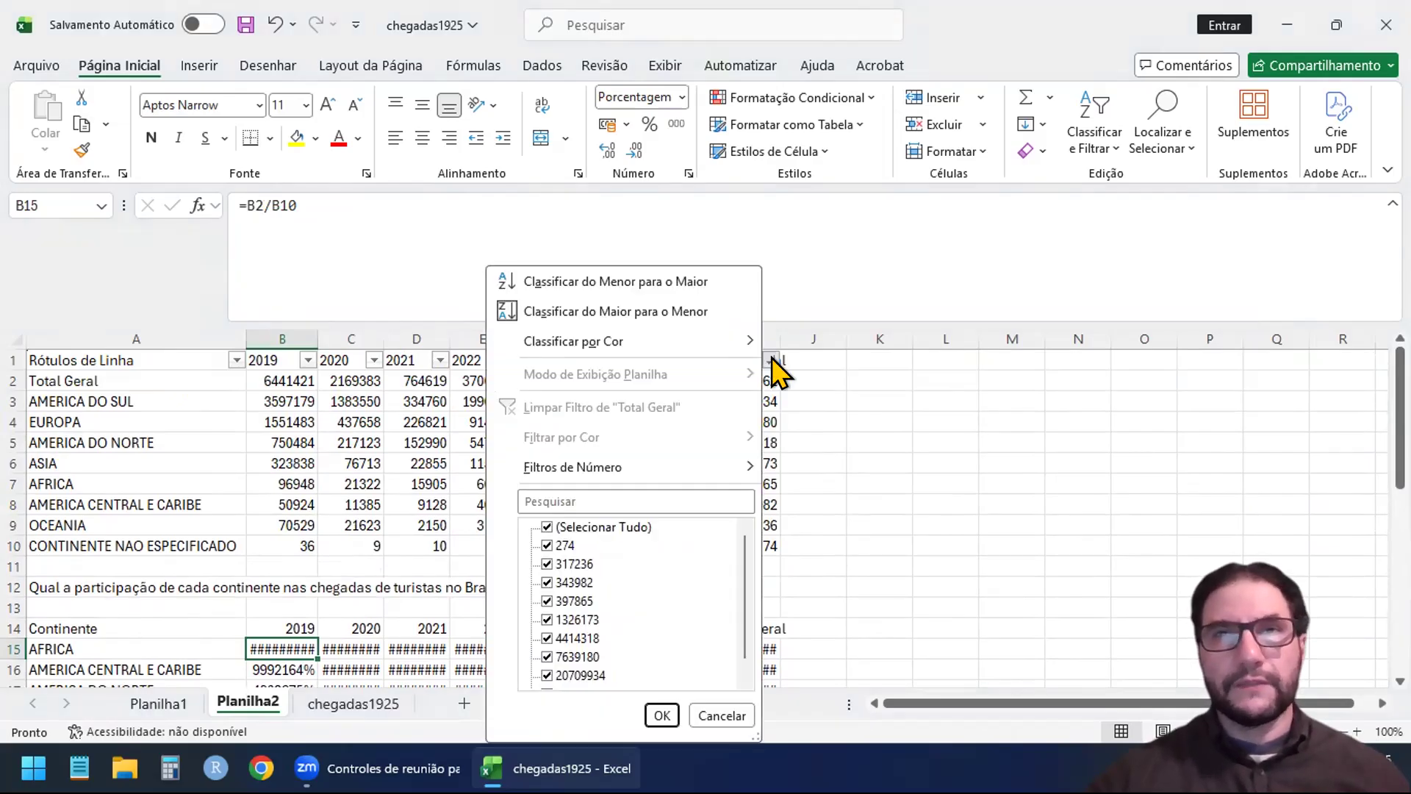
click(972, 390)
click(236, 361)
click(335, 282)
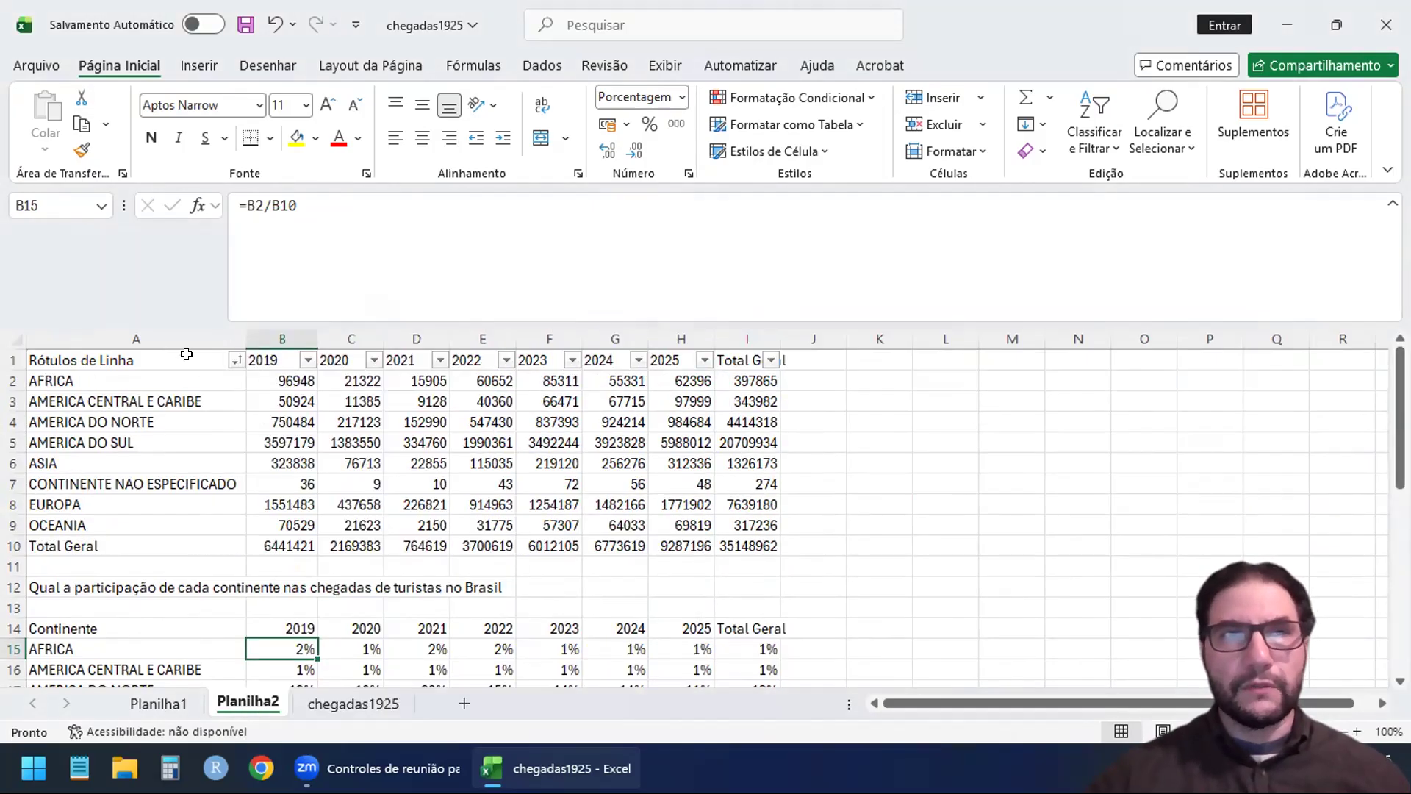
Replace the share table's formulas in B15:I23 with their values by pasting values only over the same range.
drag(1401, 419, 1400, 518)
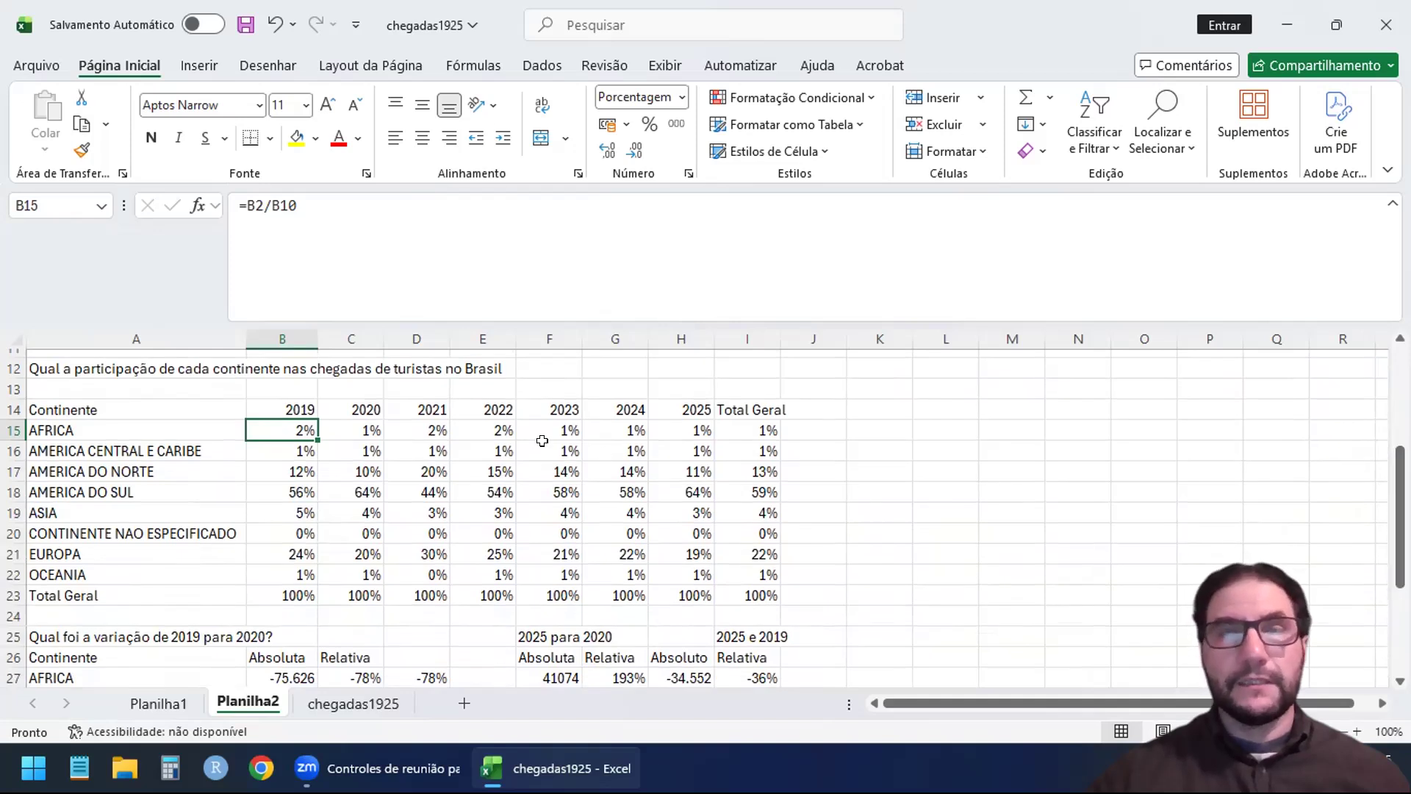
click(1078, 492)
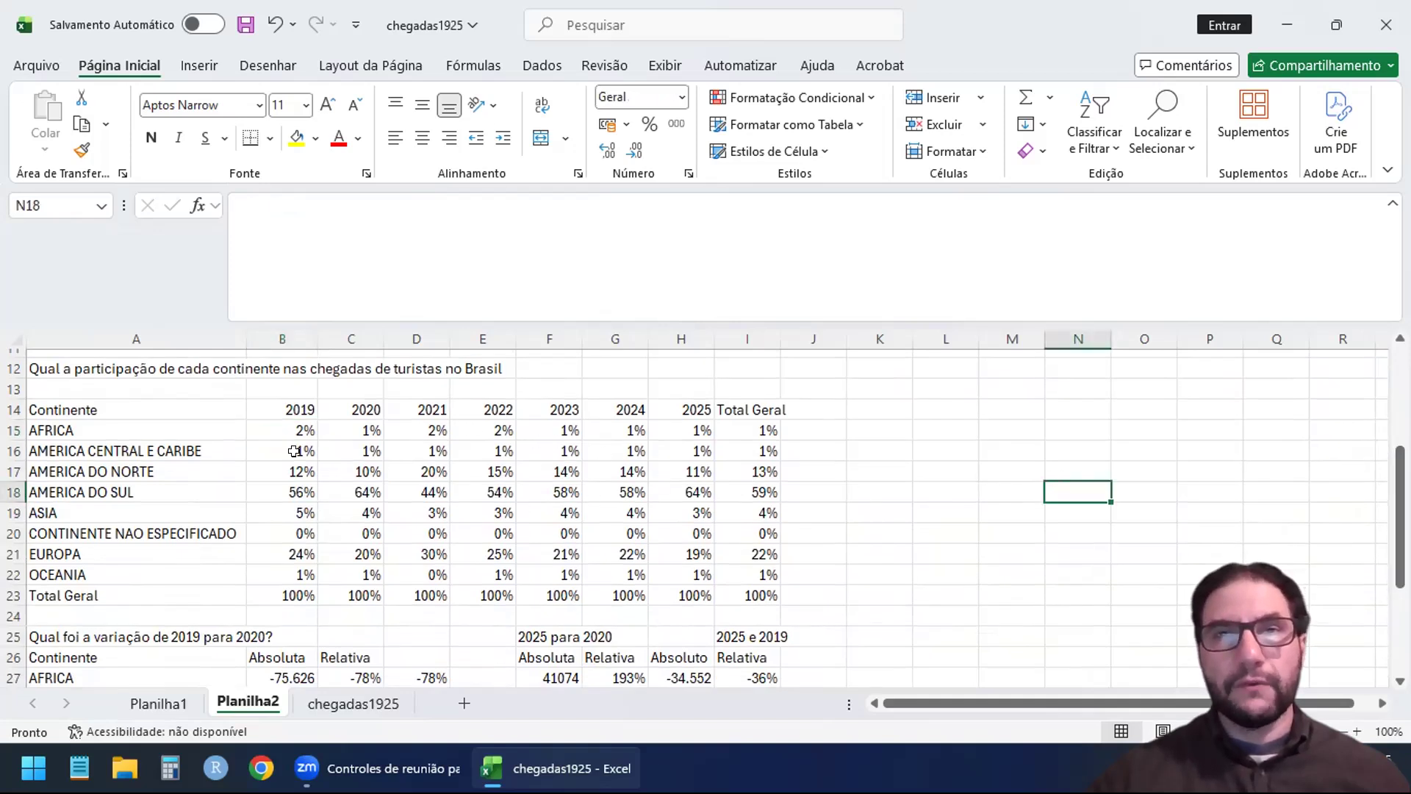
drag(755, 592, 295, 430)
double_click(296, 428)
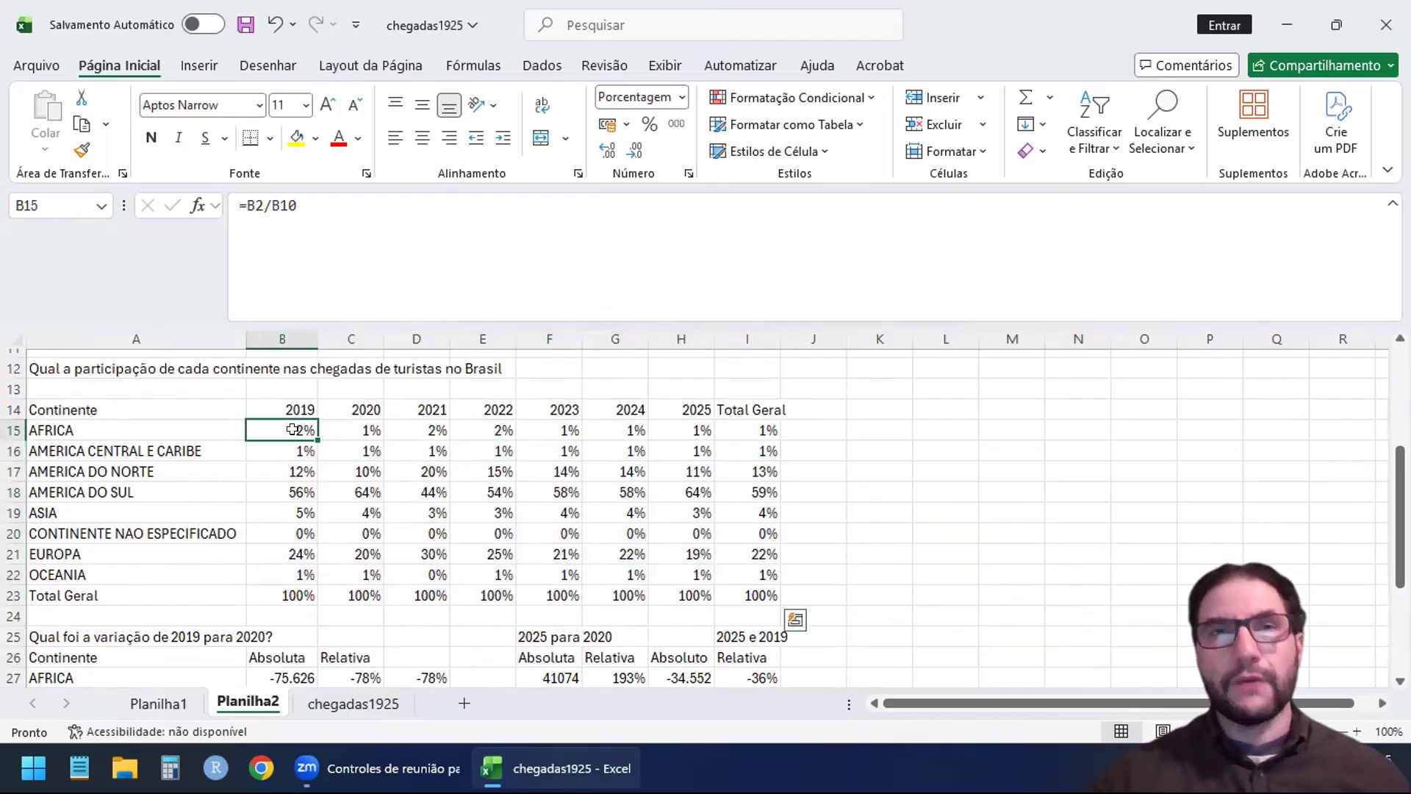
click(898, 497)
drag(754, 591, 271, 427)
key(ctrl+c)
right_click(272, 428)
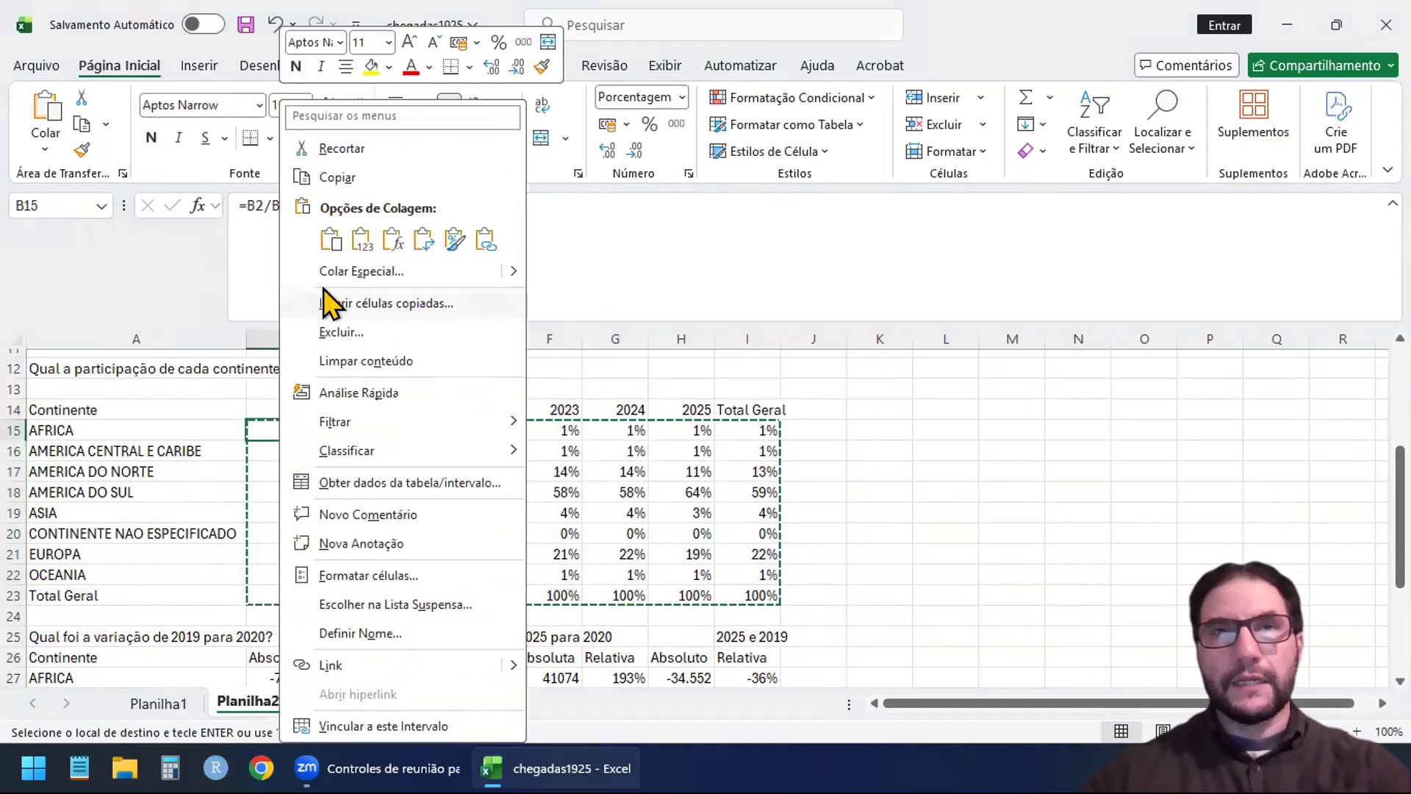
click(362, 240)
click(409, 452)
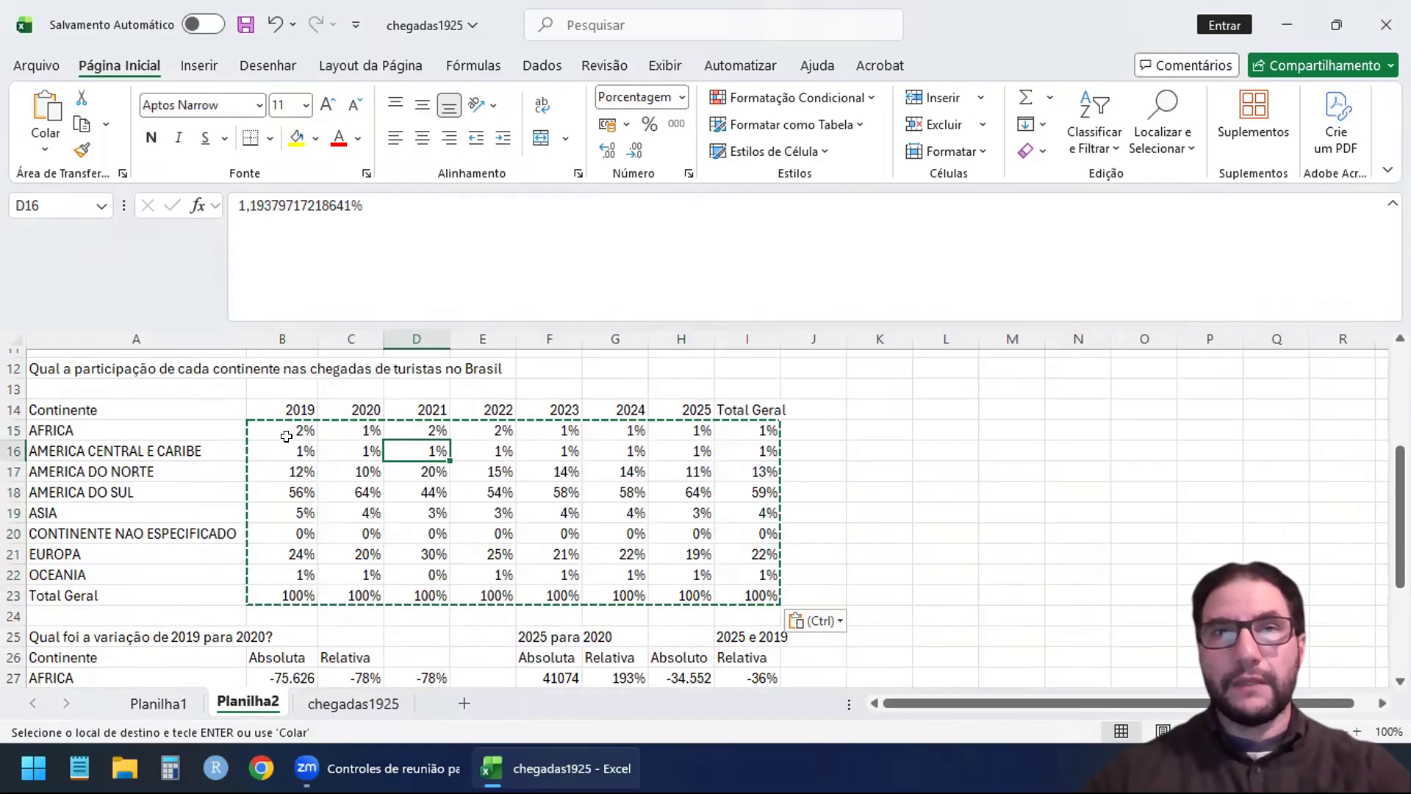
Sort the arrivals table by 2025 from largest to smallest and check the share and variation tables.
drag(1400, 518, 1400, 419)
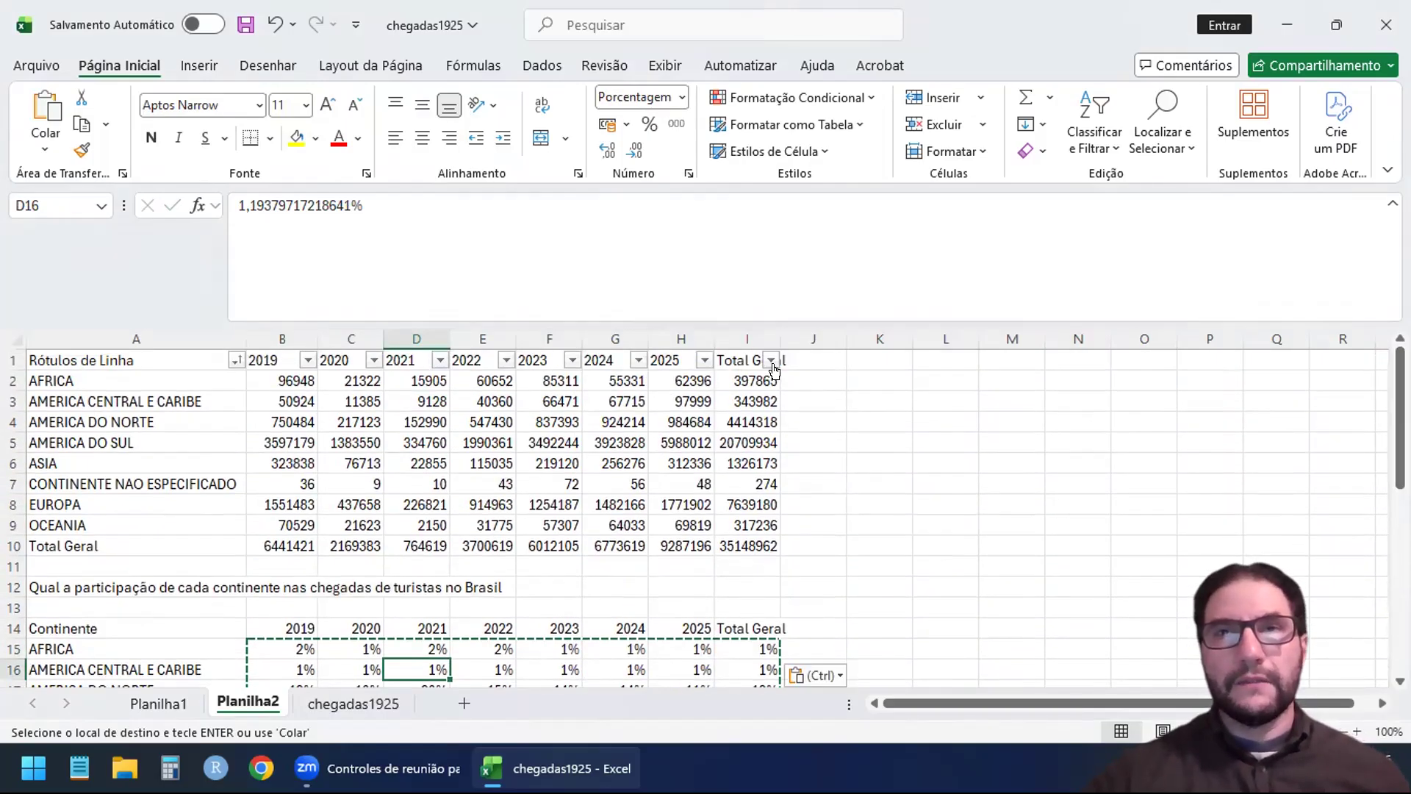
click(704, 359)
click(516, 311)
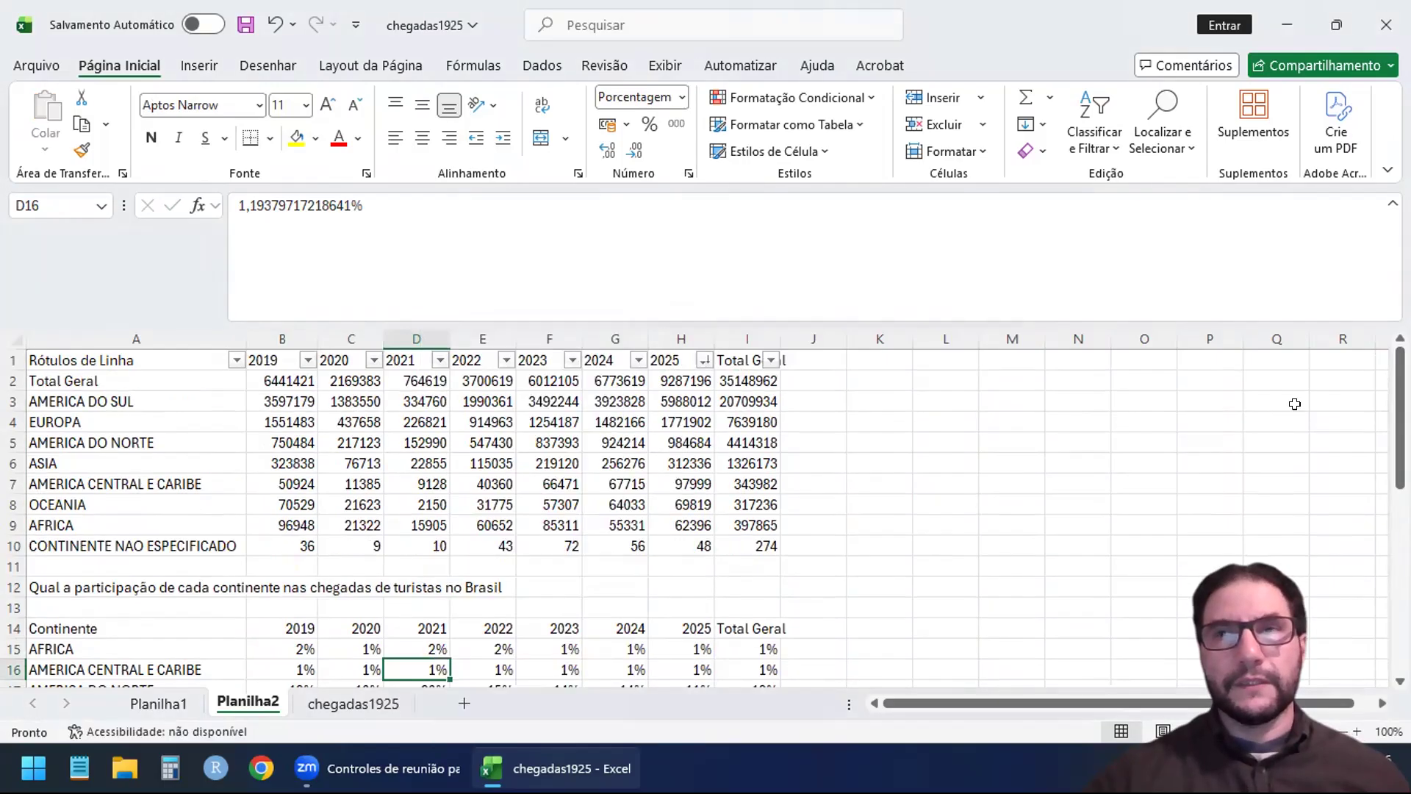
drag(1382, 422, 1400, 551)
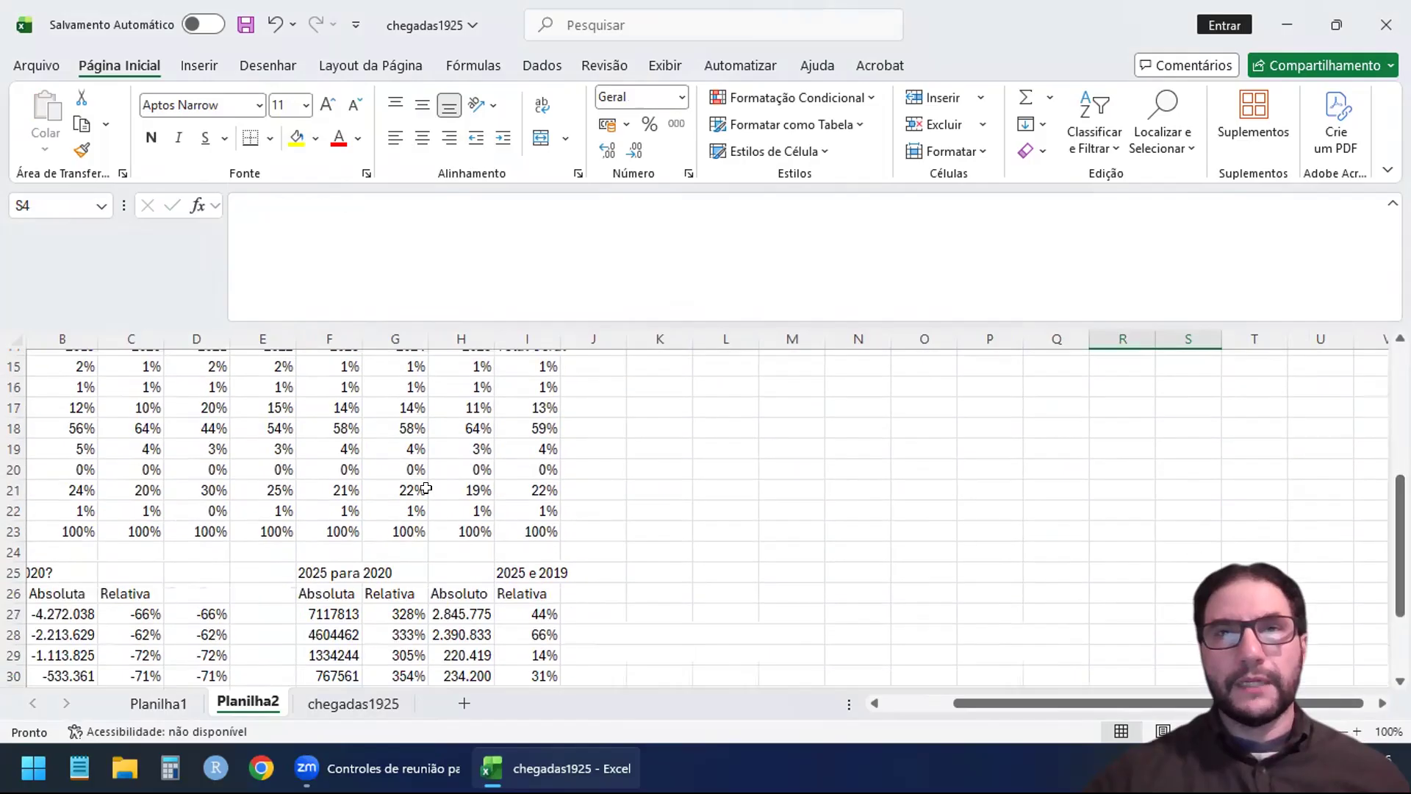
drag(1217, 703, 1217, 703)
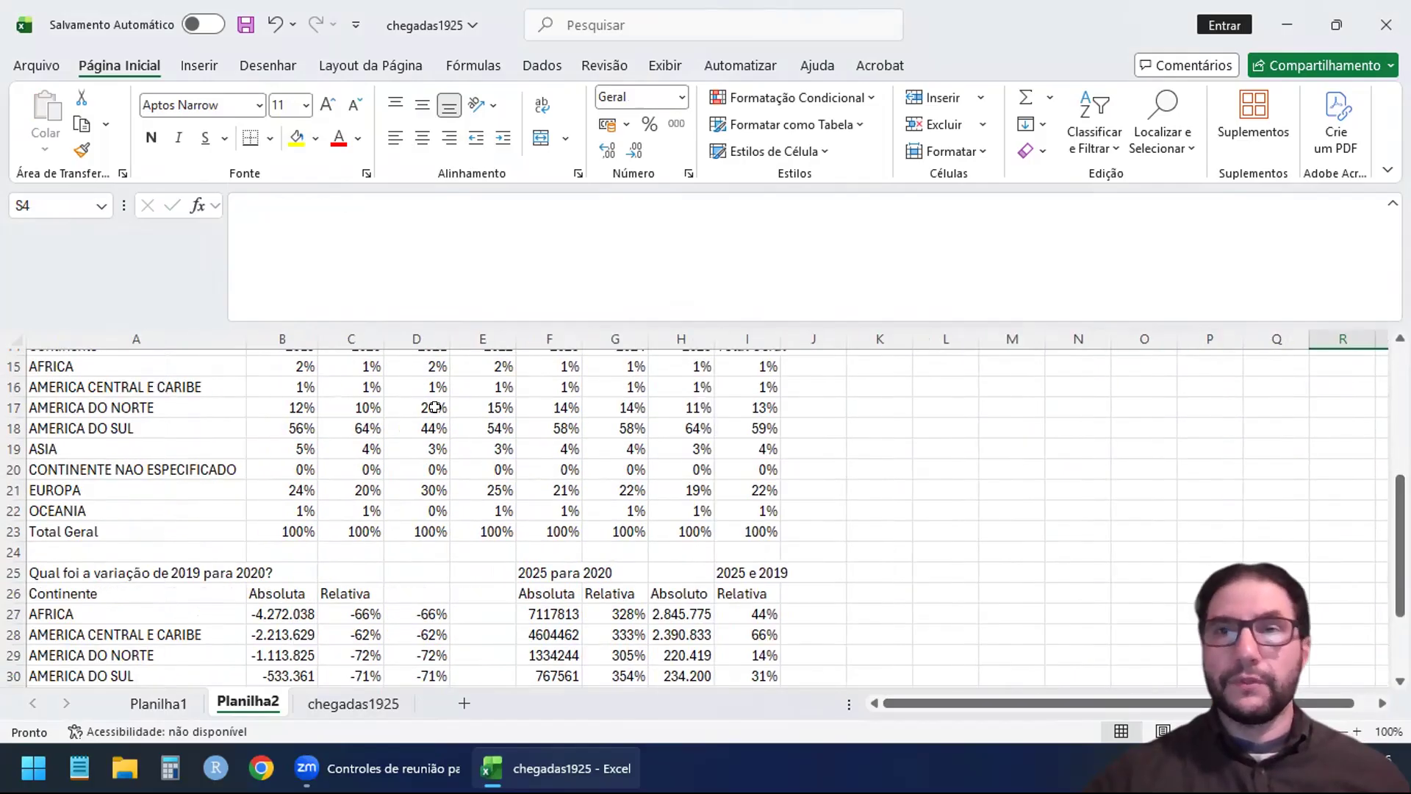
drag(1400, 544, 1401, 421)
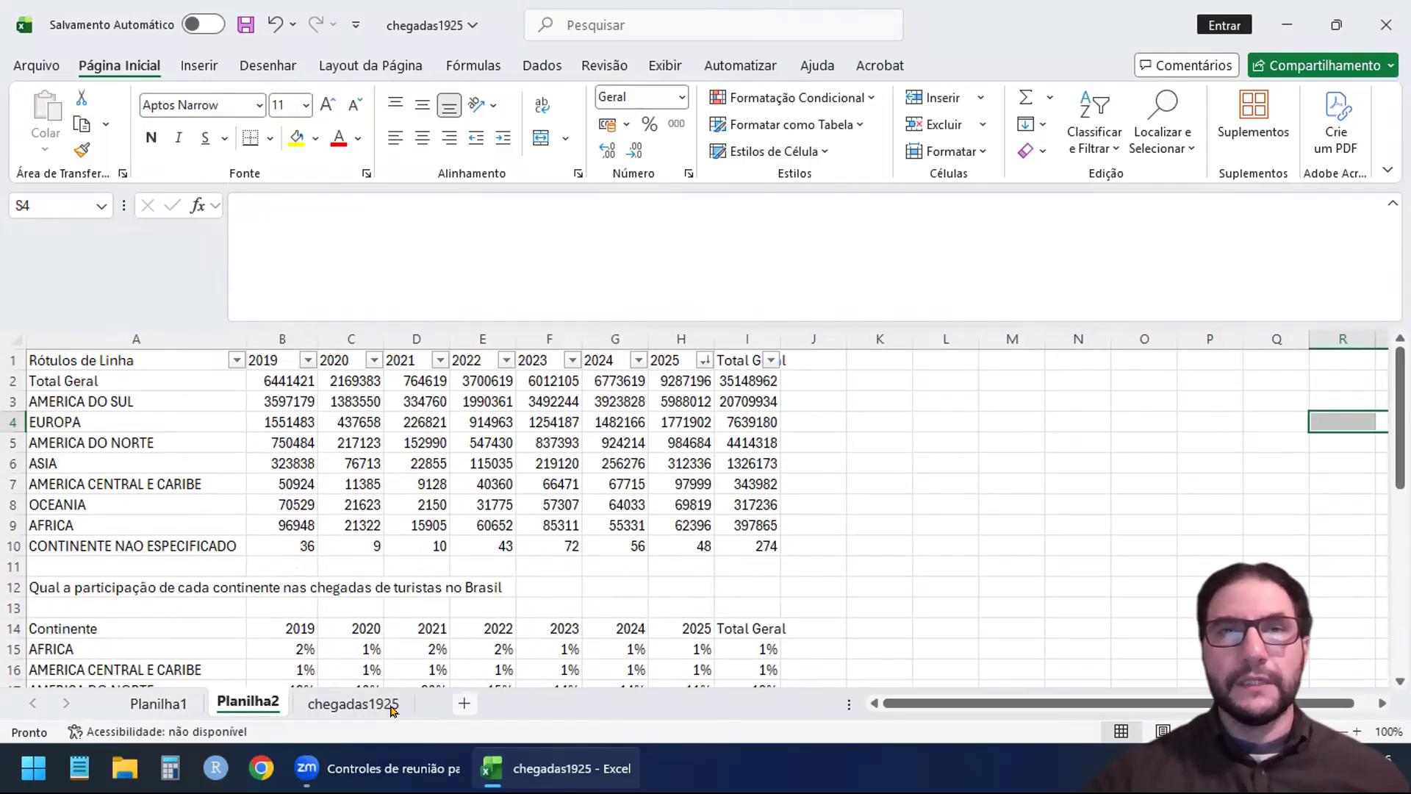
click(920, 422)
click(703, 360)
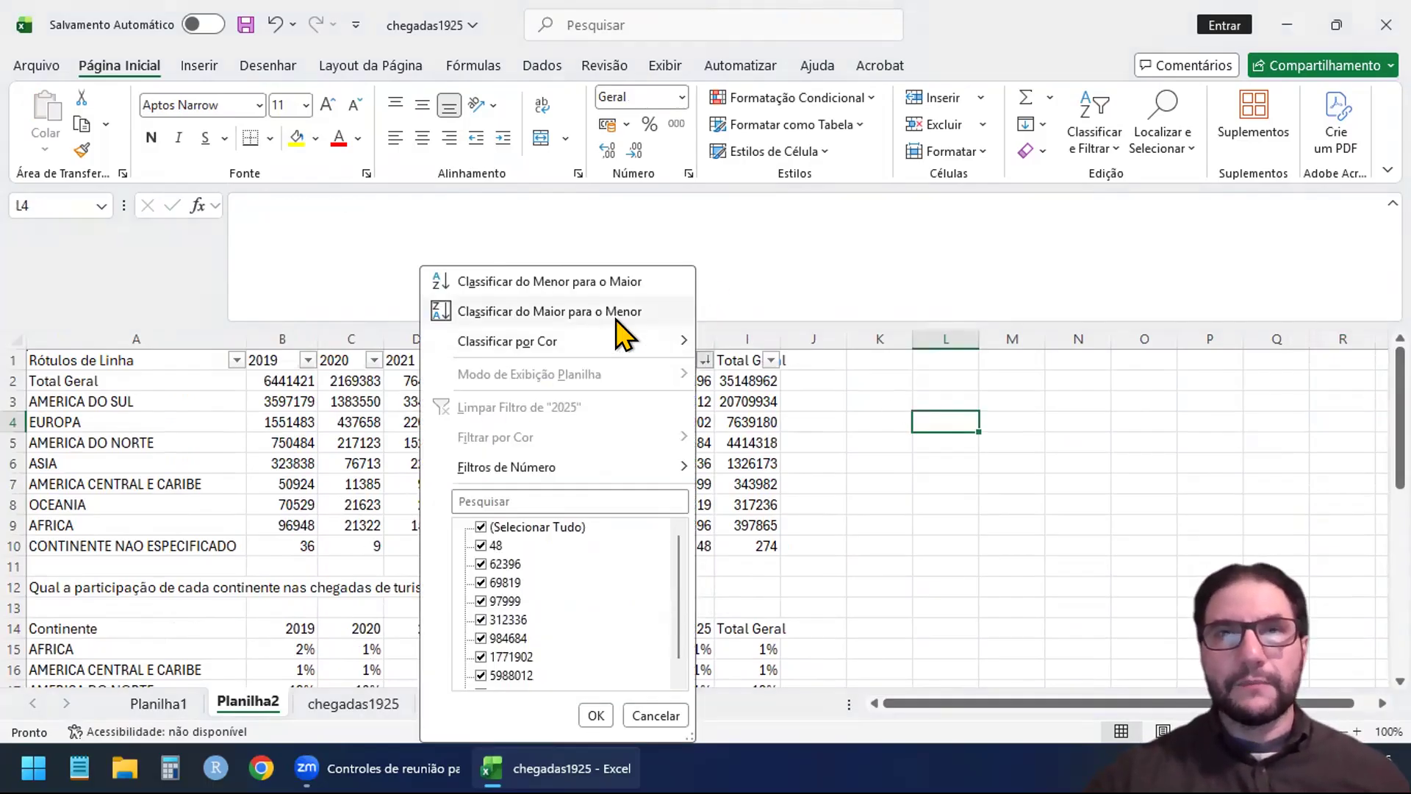
click(866, 385)
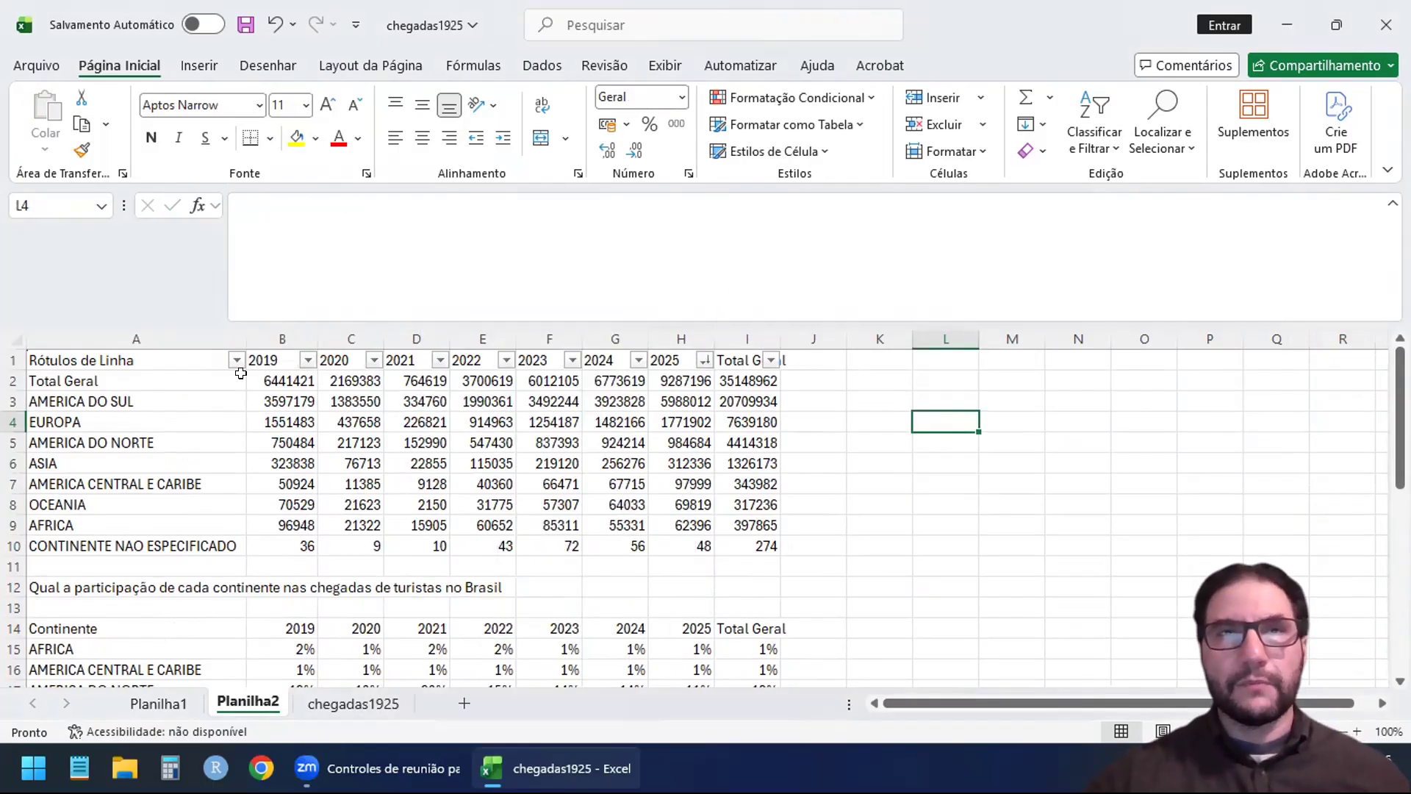
Return the arrivals table to A-to-Z order by Rótulos de Linha and check the variation table in rows 25 to 35.
click(238, 360)
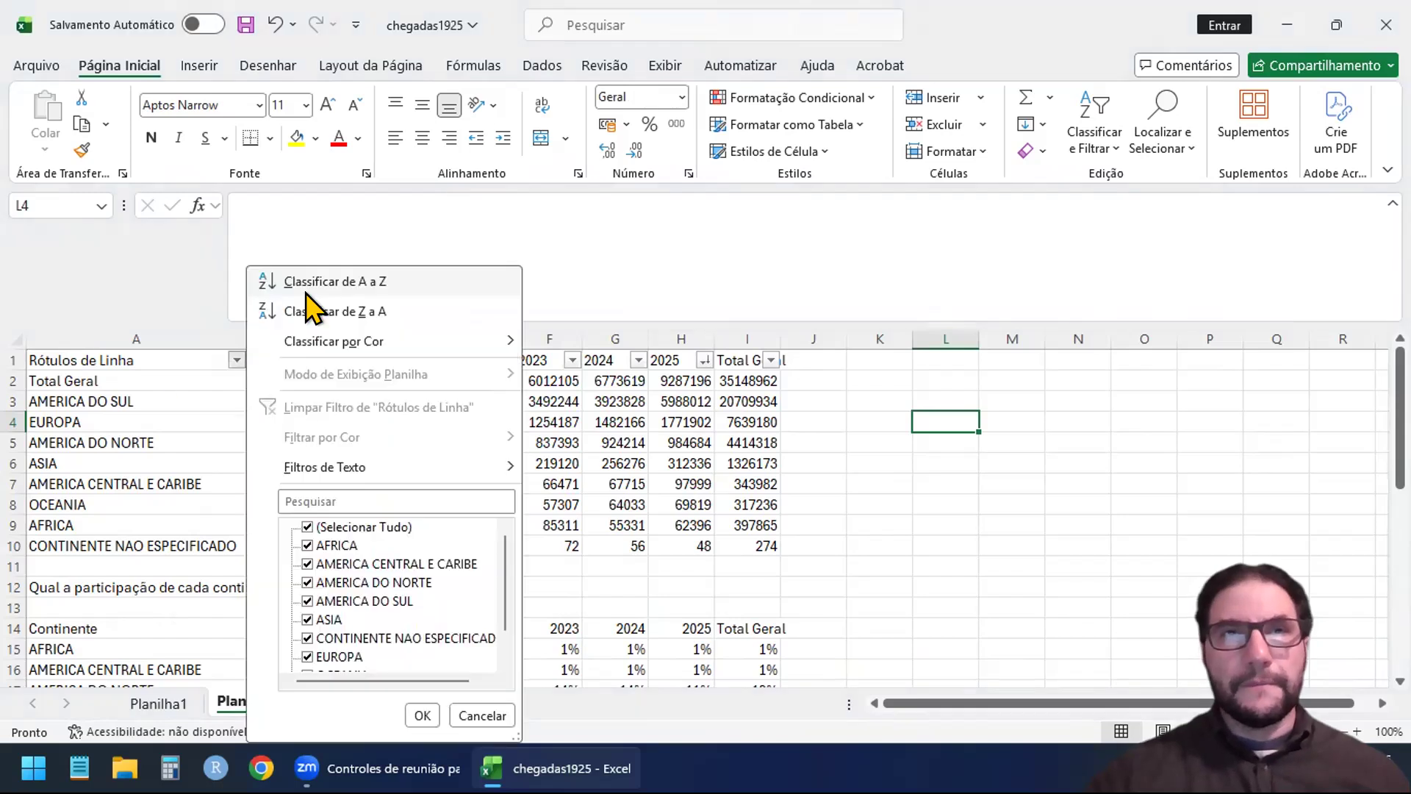
click(325, 281)
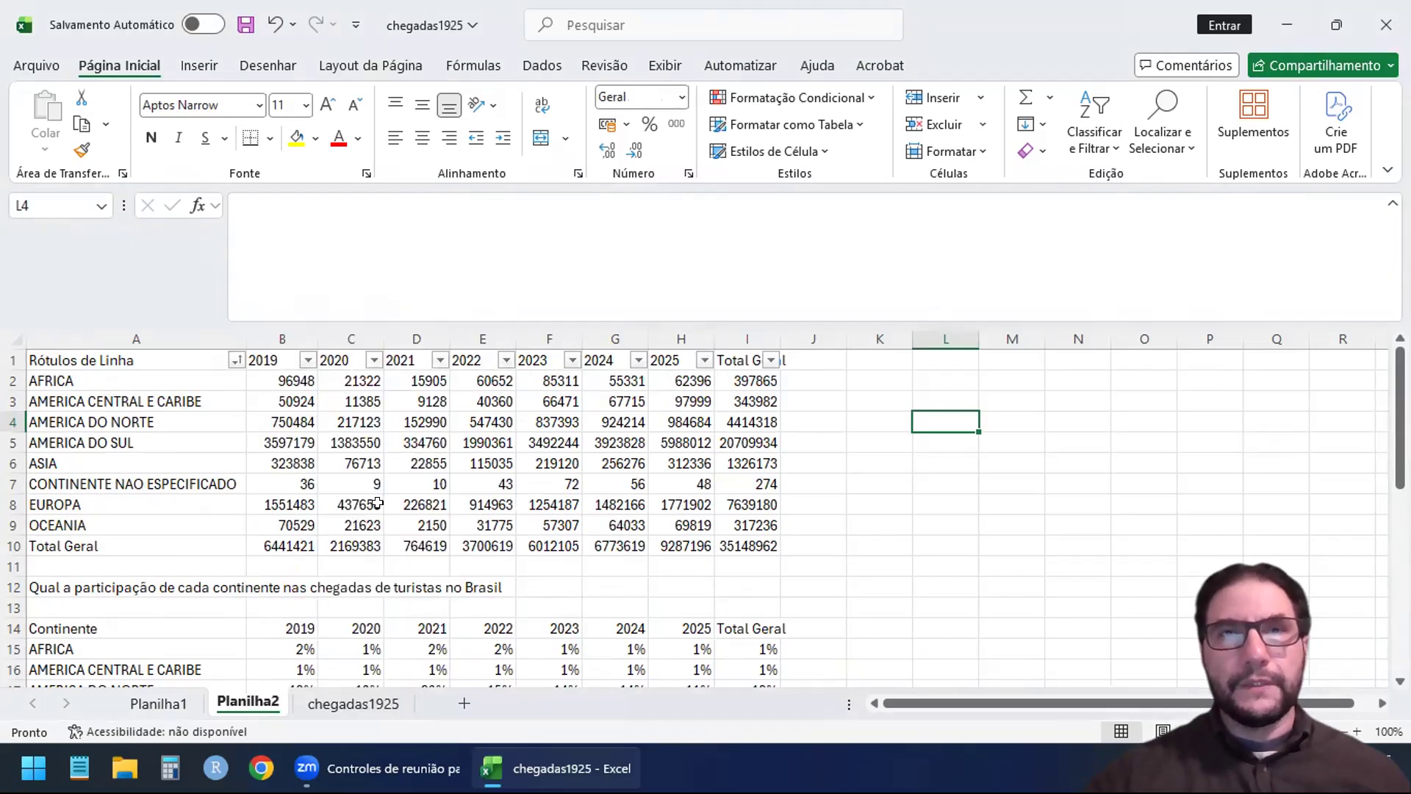
click(1056, 539)
mouse_move(1400, 412)
mouse_down()
mouse_move(1400, 595)
mouse_move(1401, 415)
mouse_up()
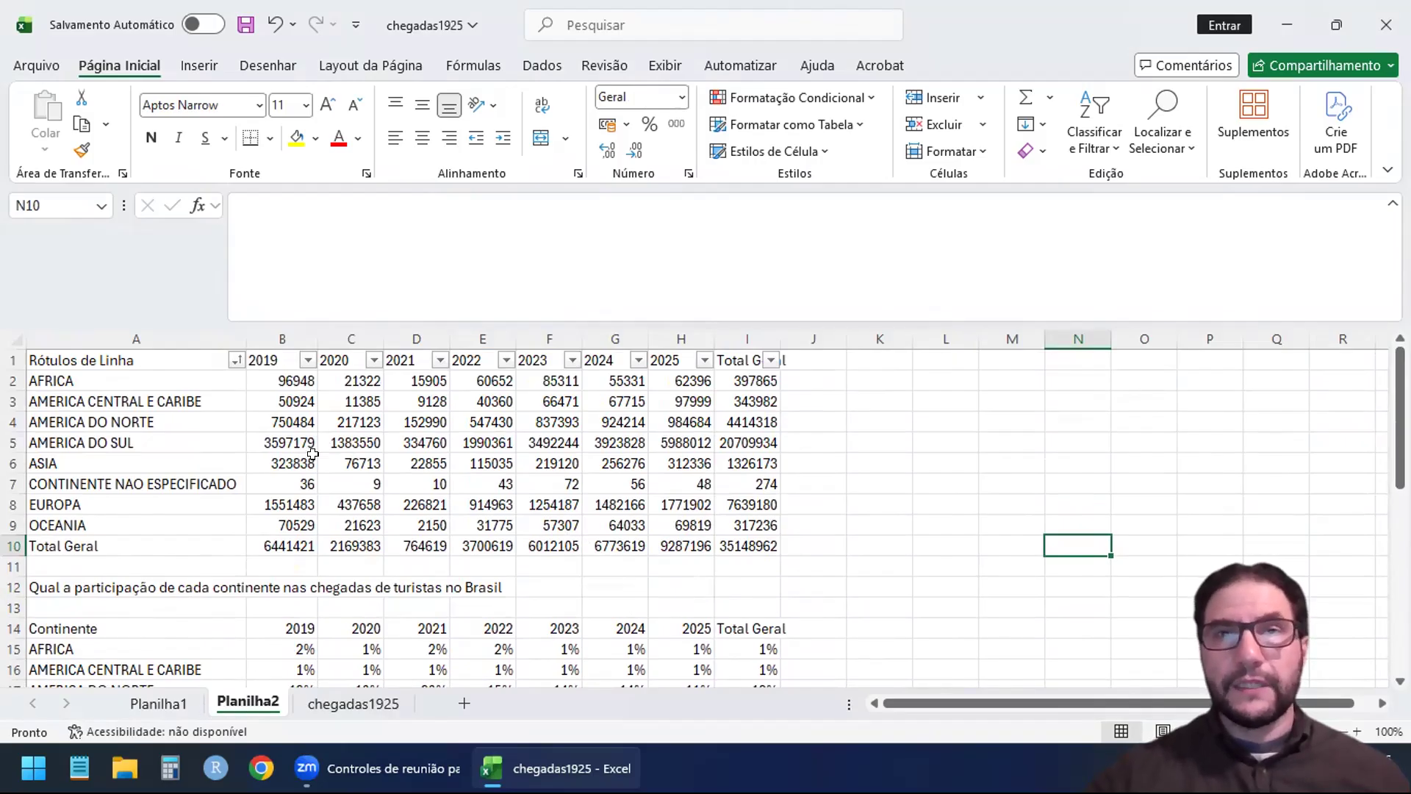
scroll(395, 616, down, 7)
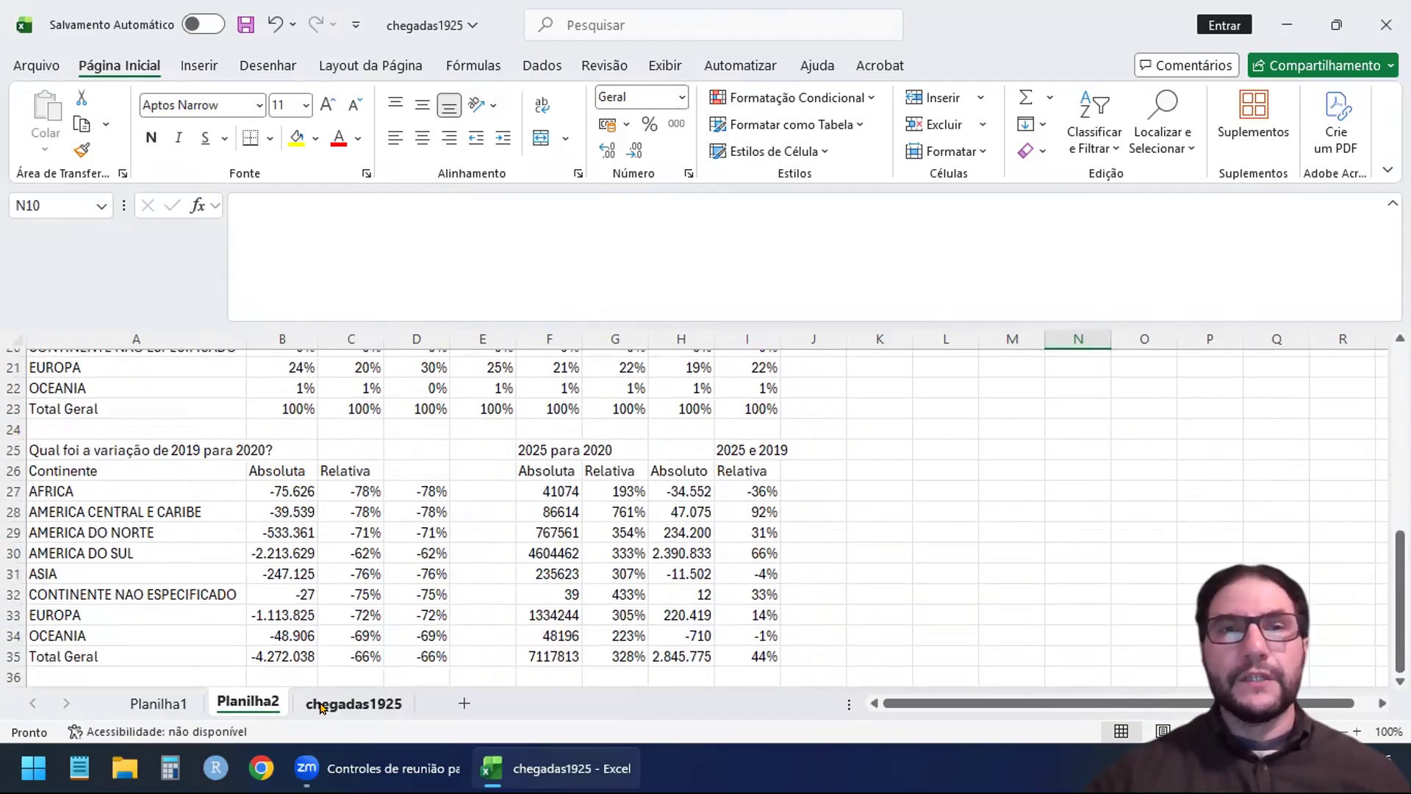
In the Planilha1 pivot table, replace the Continente row field with Via, keeping Chegadas as the summed values.
click(159, 702)
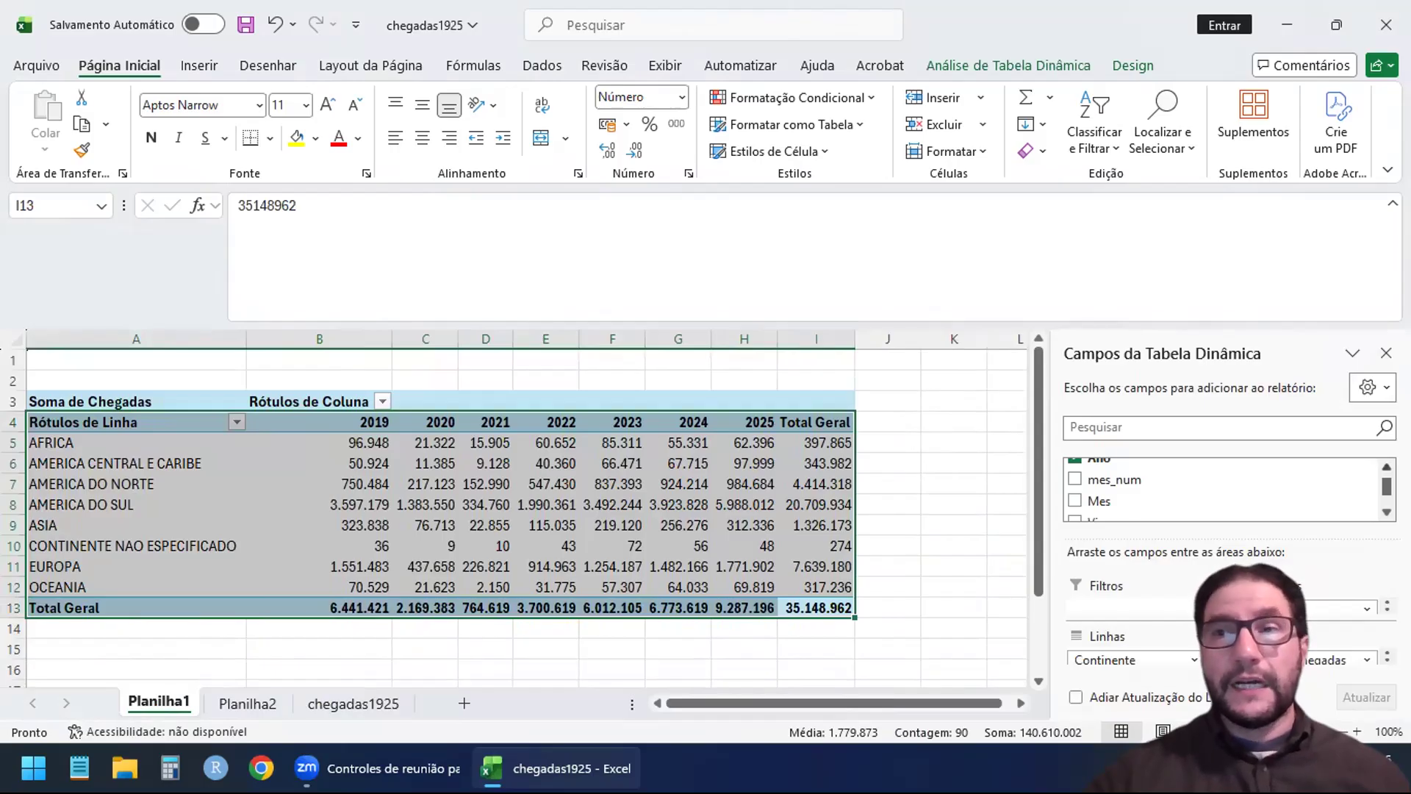
scroll(1086, 494, down, 3)
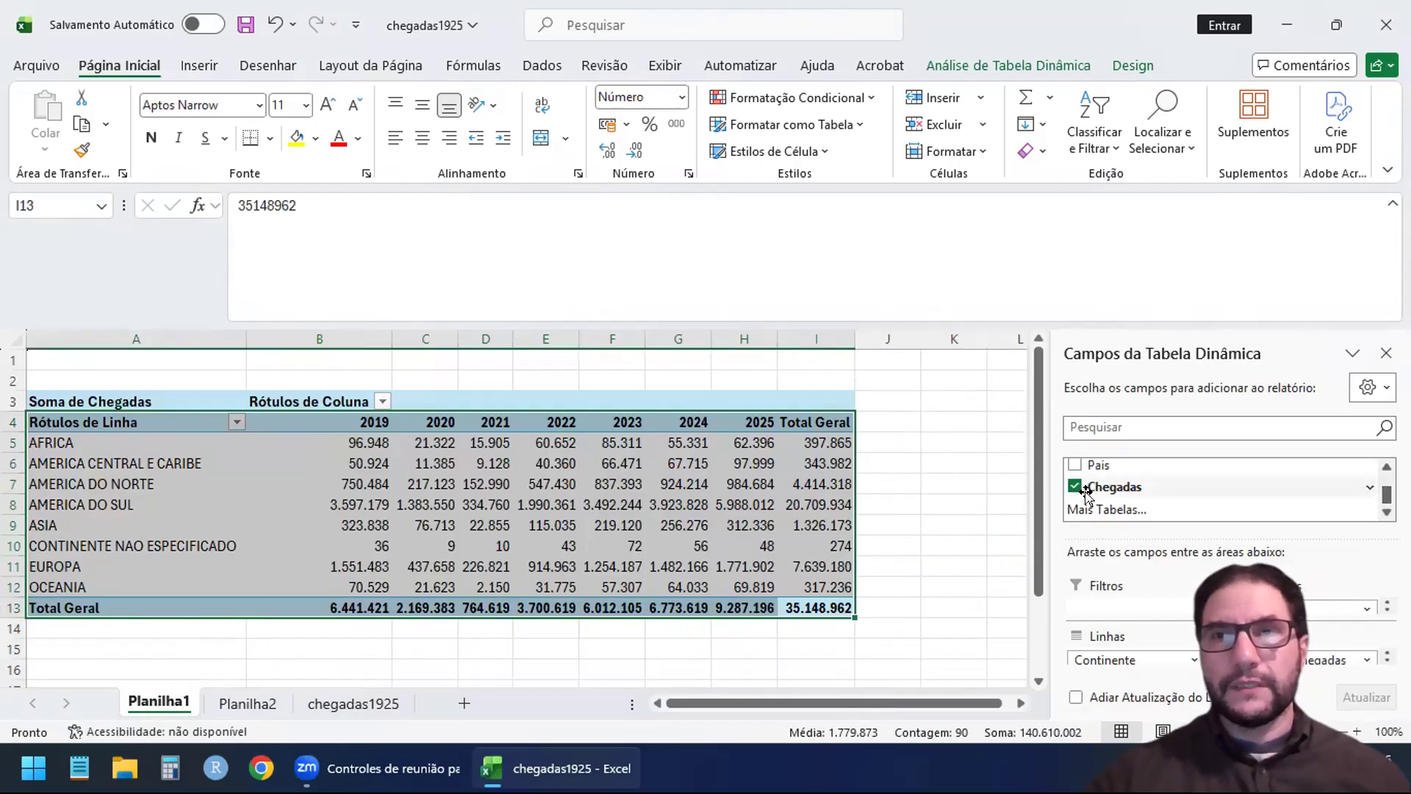
click(1076, 487)
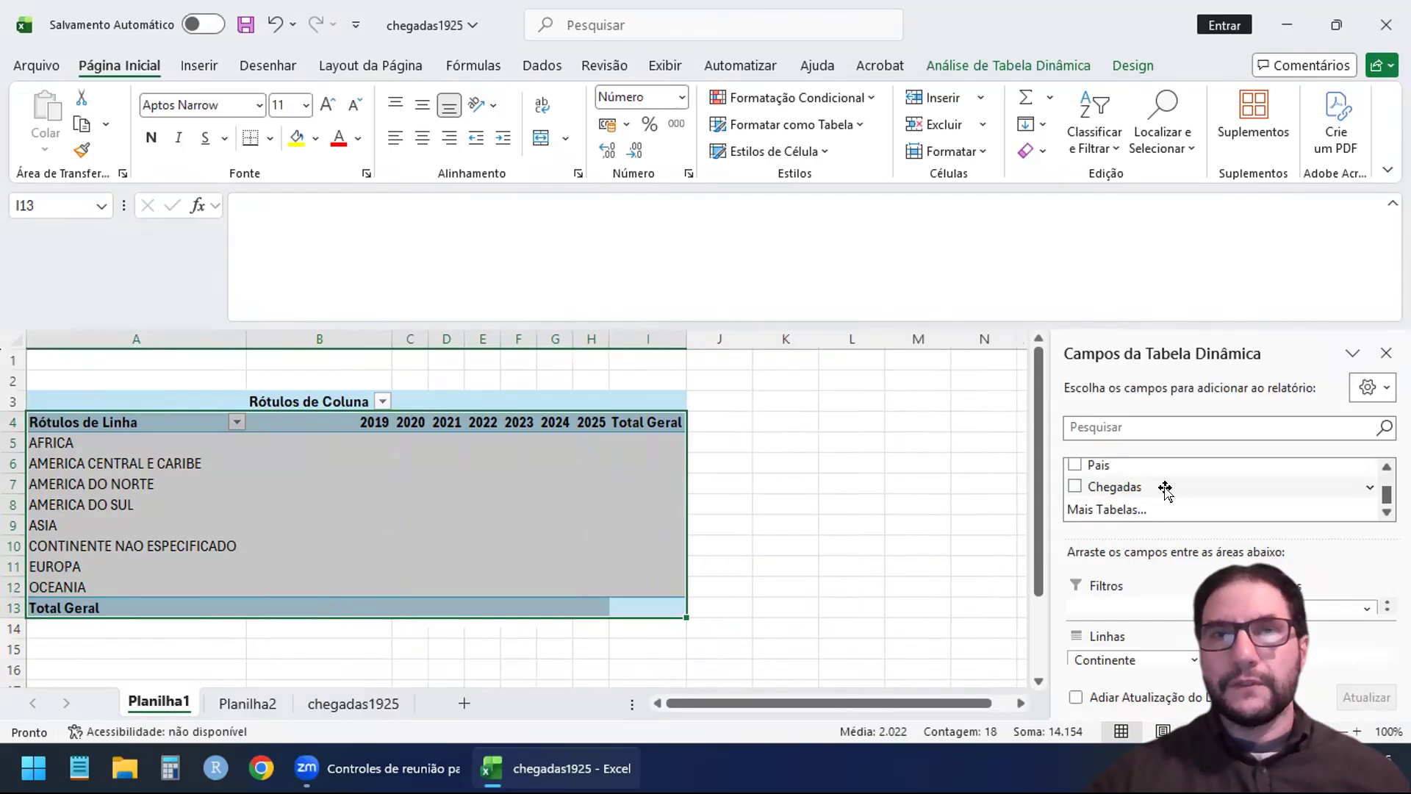
scroll(1367, 460, up, 1)
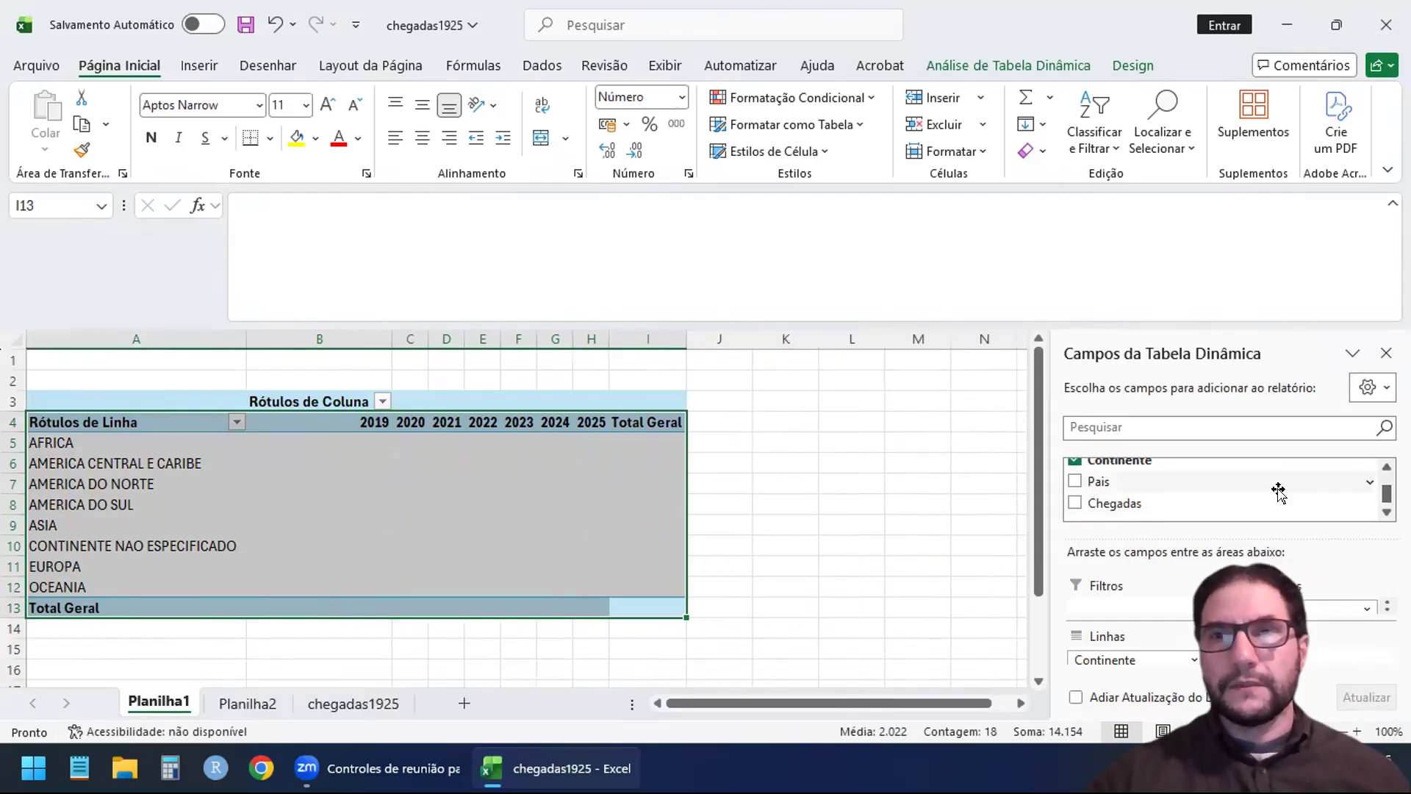
click(1075, 503)
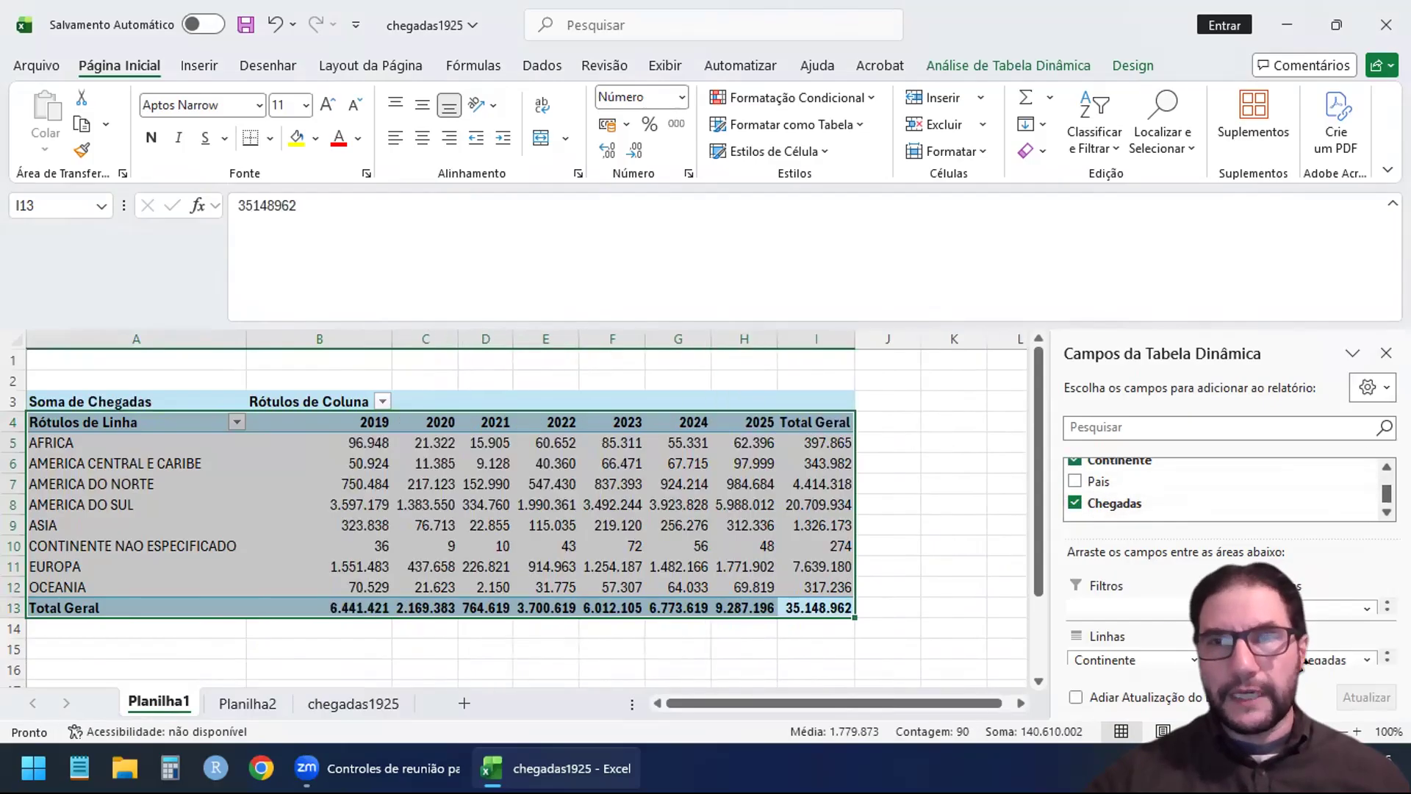
scroll(1198, 481, up, 2)
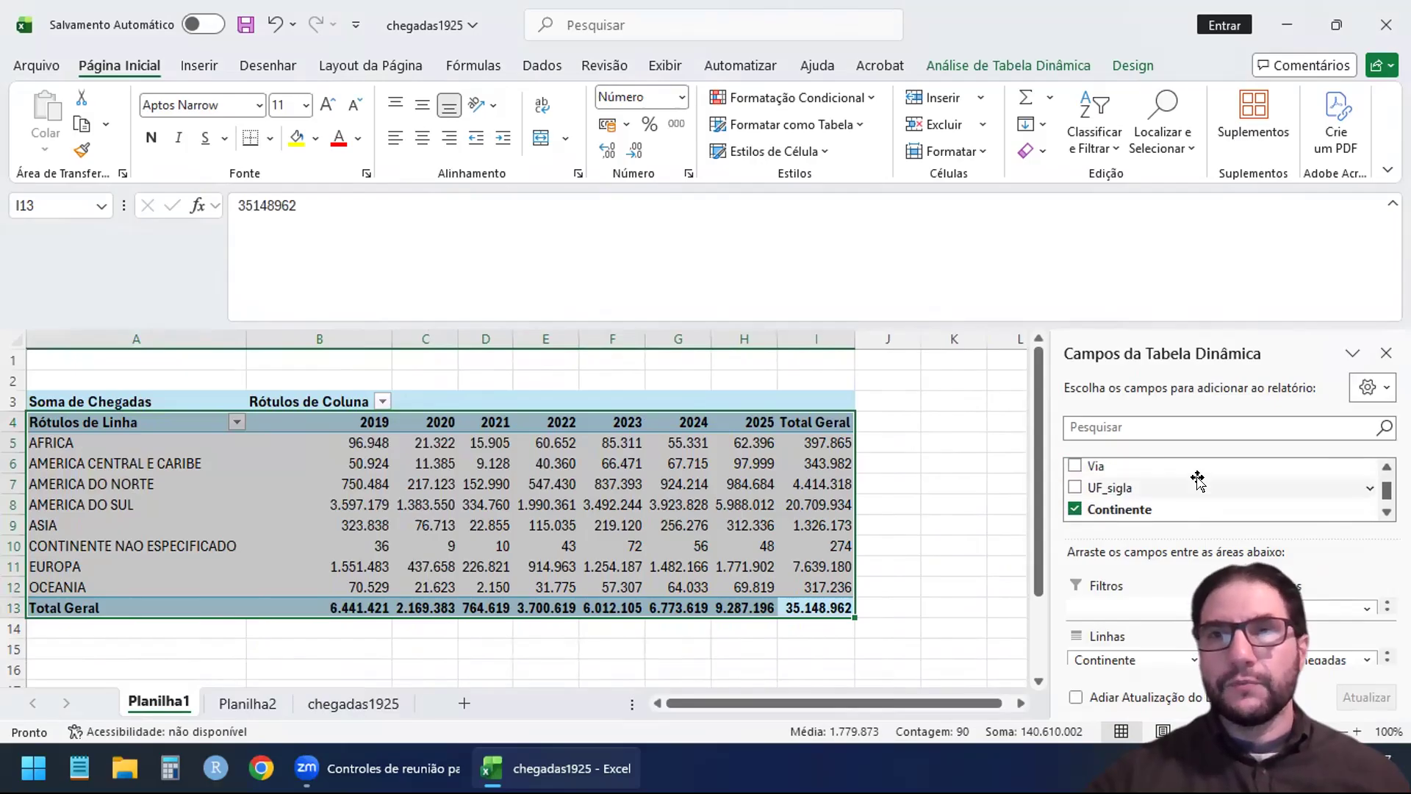
click(1074, 509)
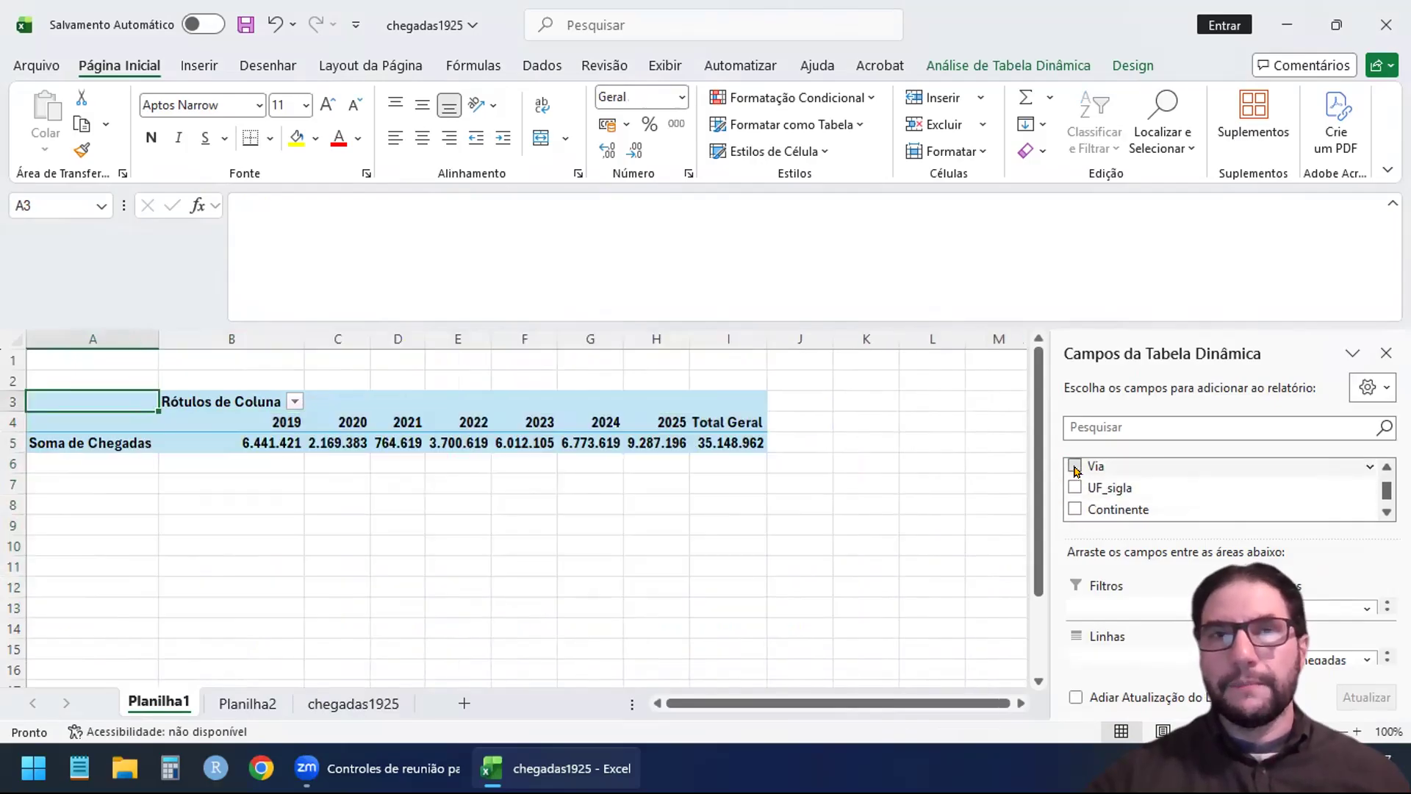
click(1074, 466)
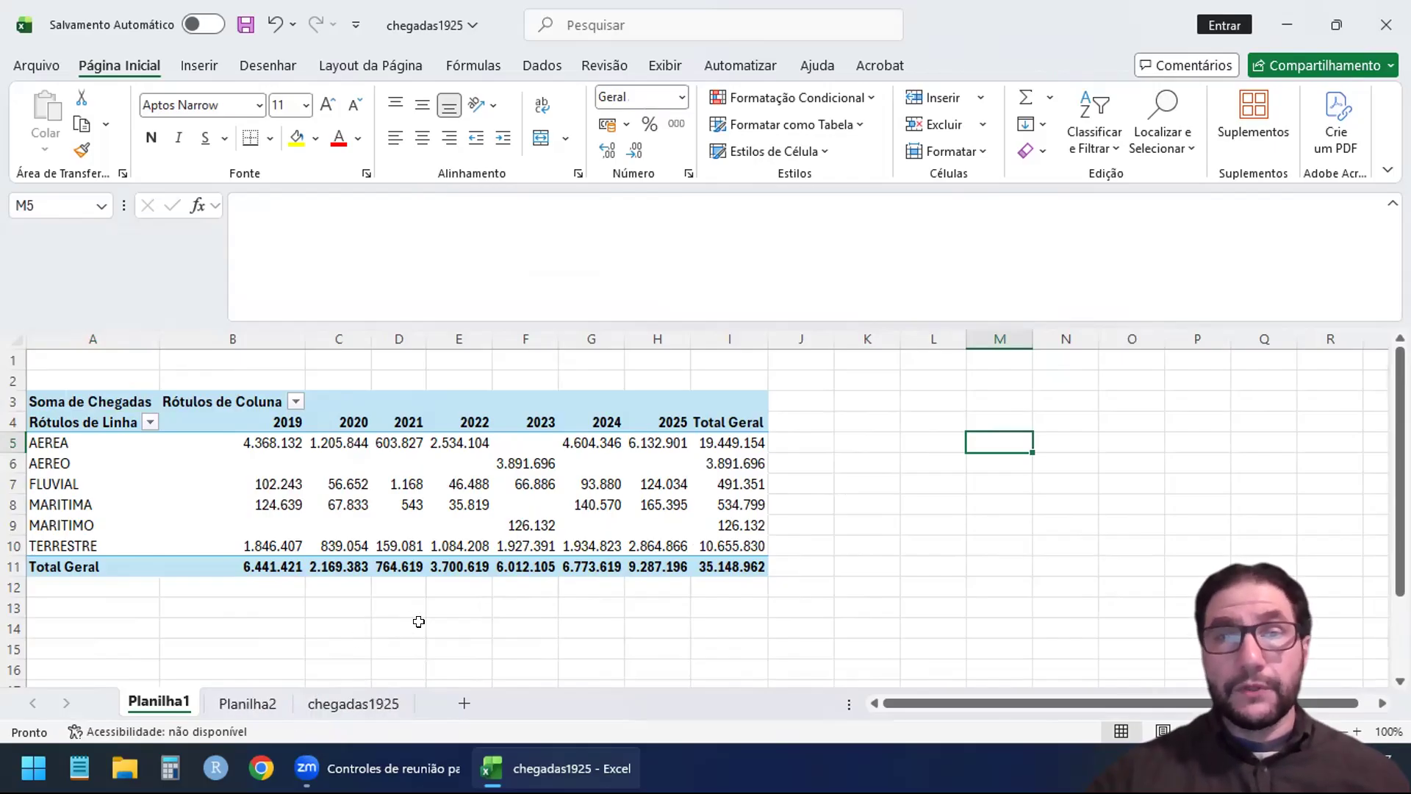
Go back to Planilha2 and review the variation table and the arrivals table by continent.
click(249, 705)
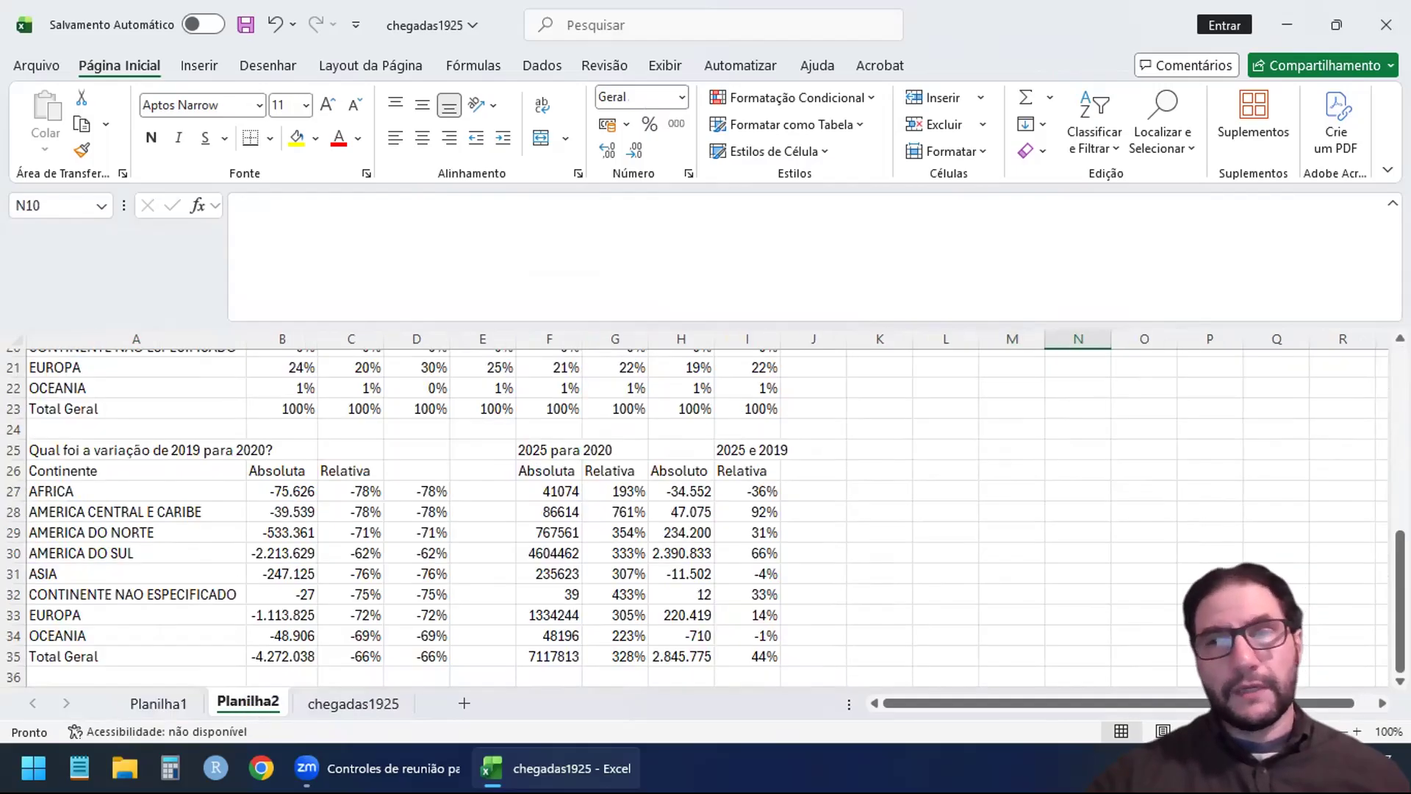
drag(1401, 600, 1400, 371)
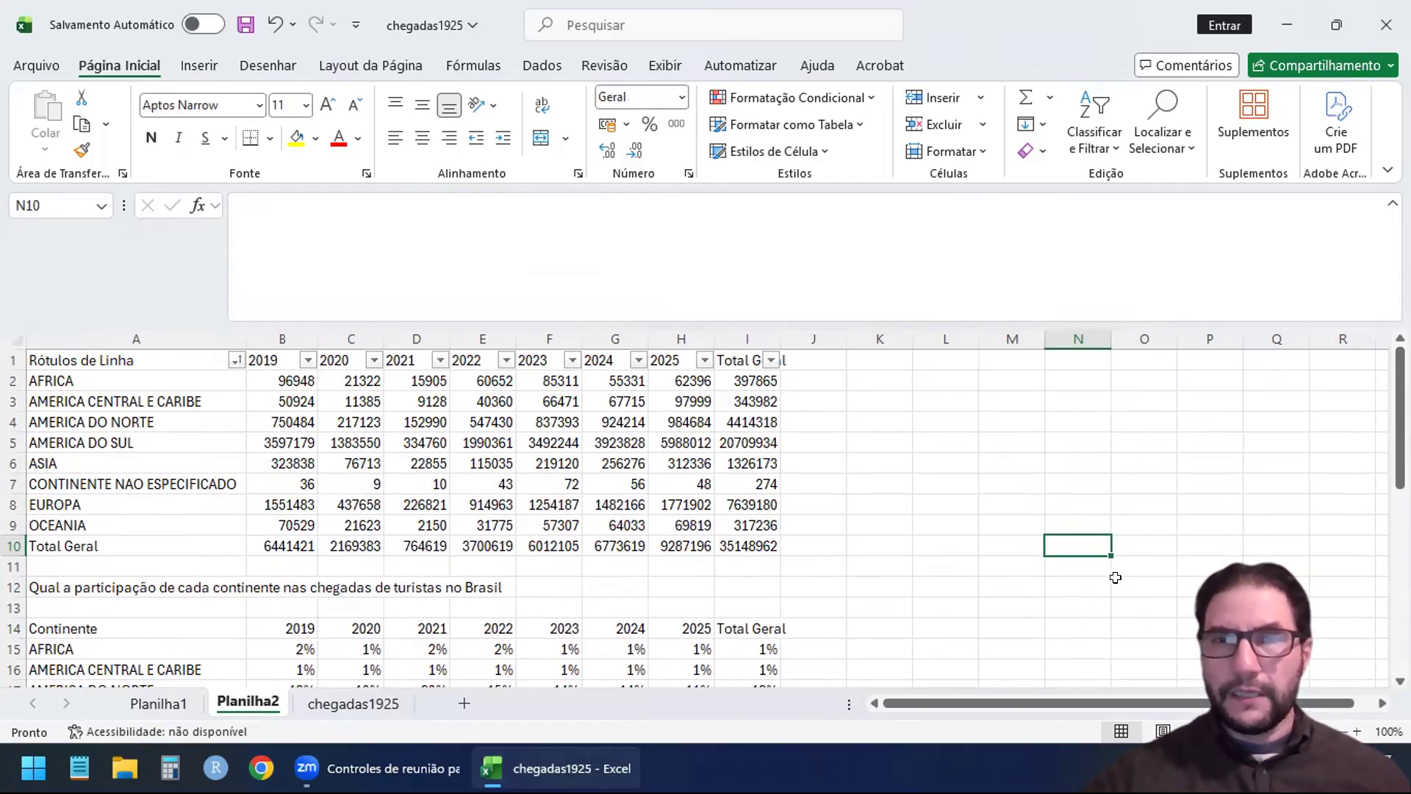
click(946, 567)
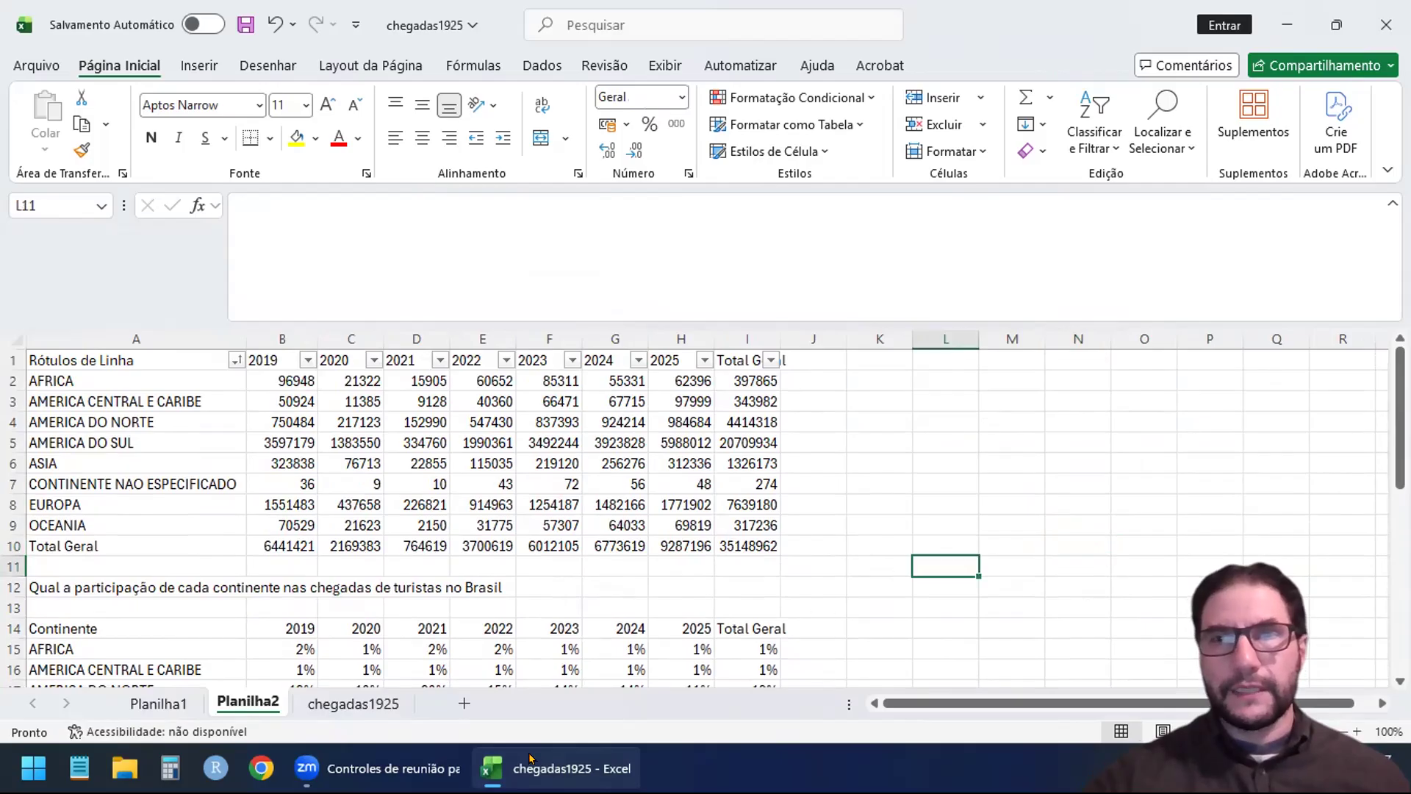